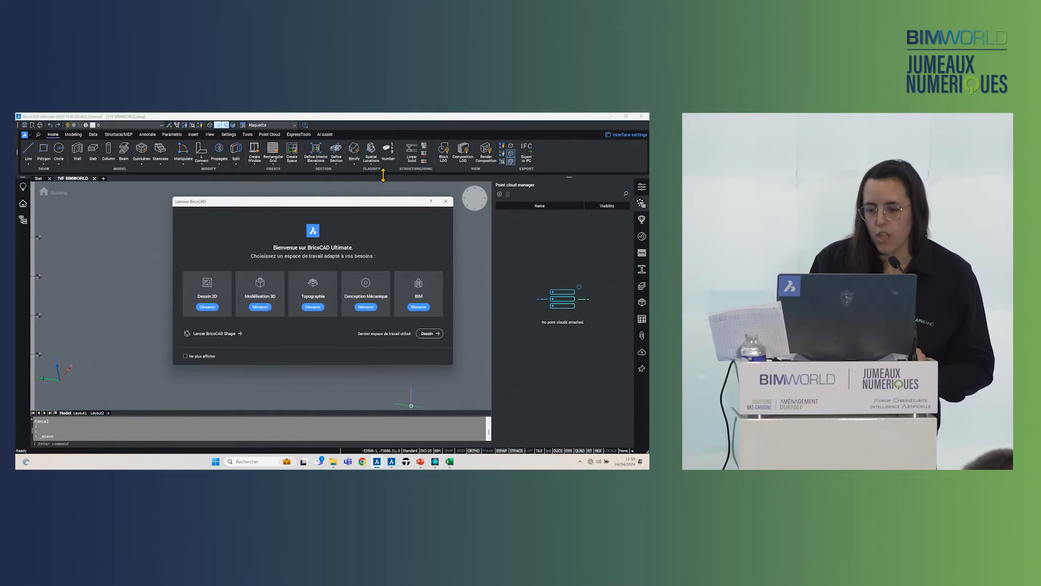
# Dismiss the welcome dialog and attach the cached duraark plan D clean point cloud at 0,0,0 with scale 1 and rotation 0
pyautogui.press('Escape')
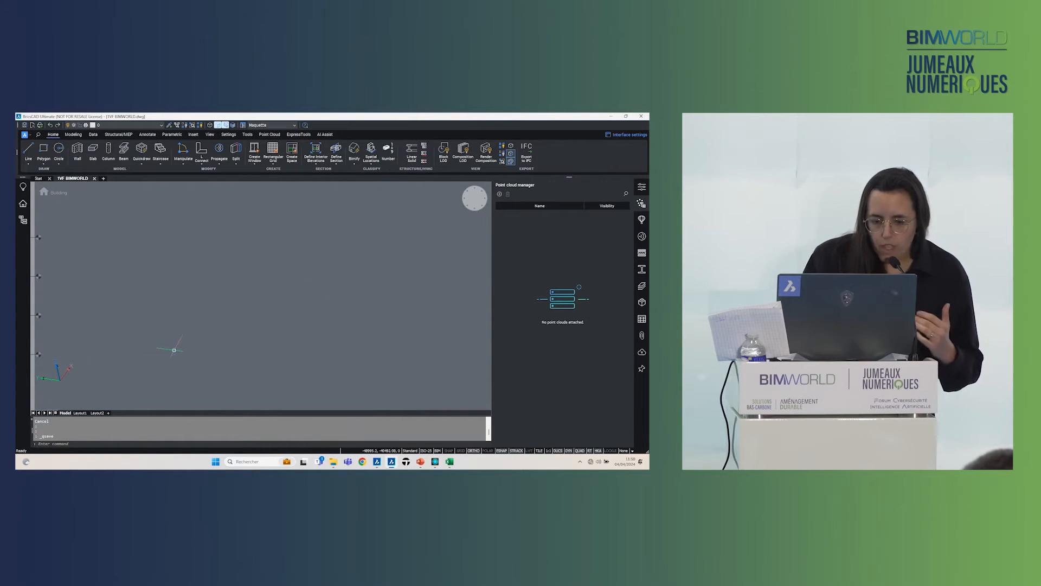
pyautogui.click(270, 135)
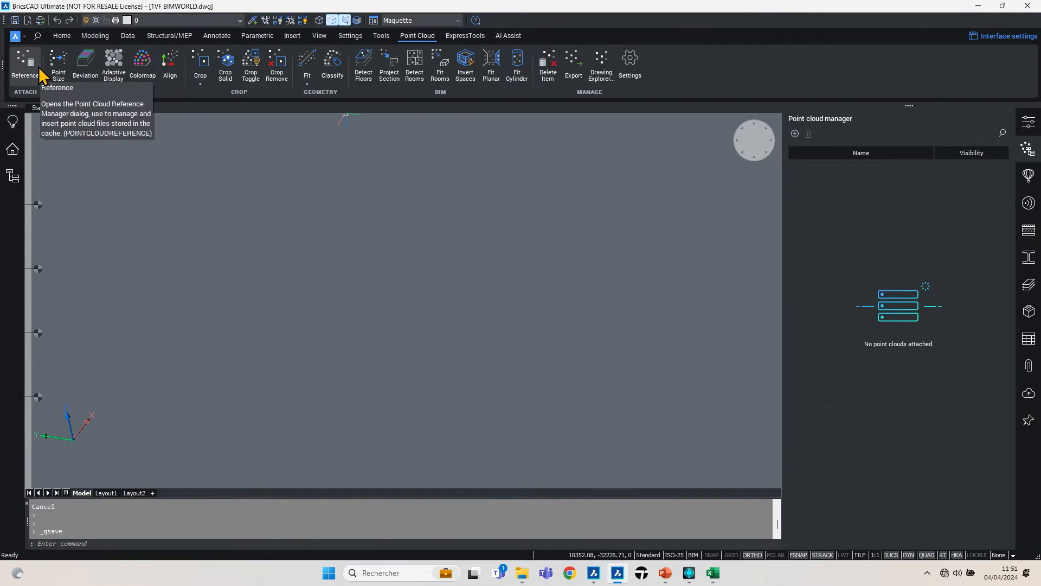
pyautogui.click(26, 68)
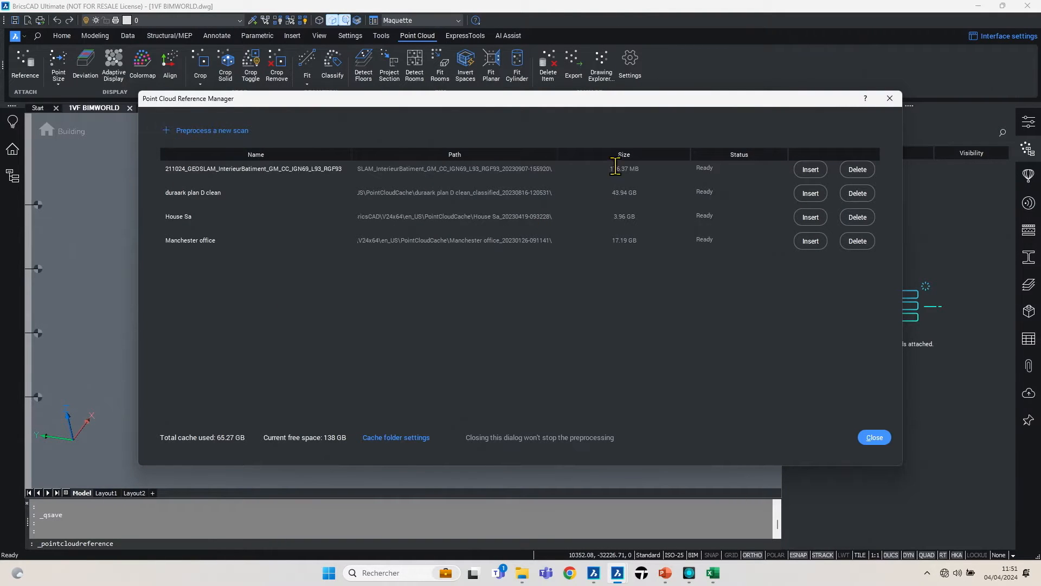
pyautogui.click(810, 193)
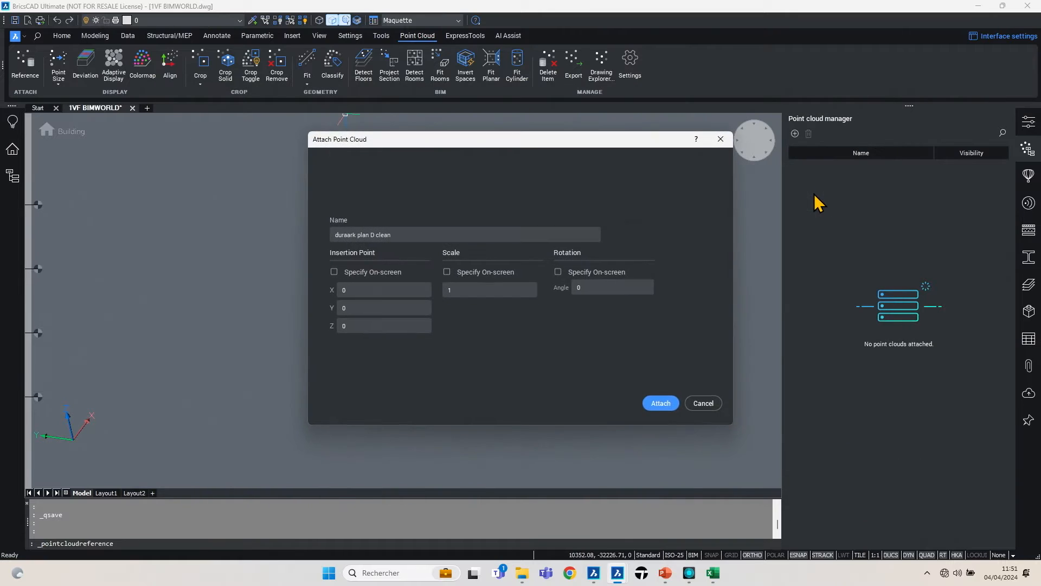
pyautogui.click(661, 403)
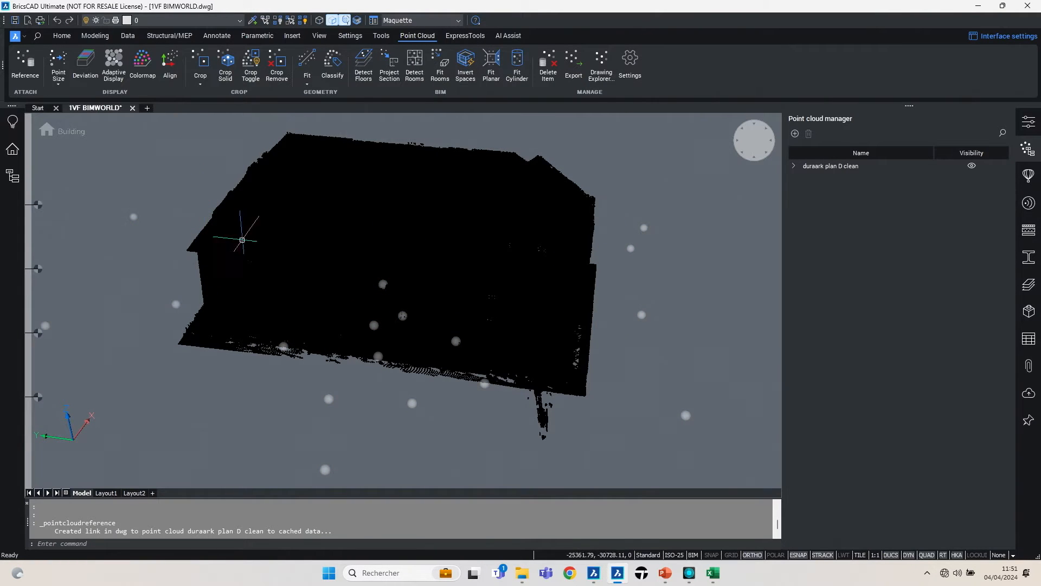
# Color the point cloud with the Normals stylization using the Colormap command
pyautogui.scroll(3, 325, 294)
pyautogui.scroll(-3, 326, 294)
pyautogui.scroll(2, 288, 316)
pyautogui.moveTo(288, 317)
pyautogui.keyDown('shift'); pyautogui.mouseDown(button='middle')
pyautogui.moveTo(351, 281)
pyautogui.moveTo(281, 322)
pyautogui.moveTo(293, 314)
pyautogui.mouseUp(button='middle'); pyautogui.keyUp('shift')
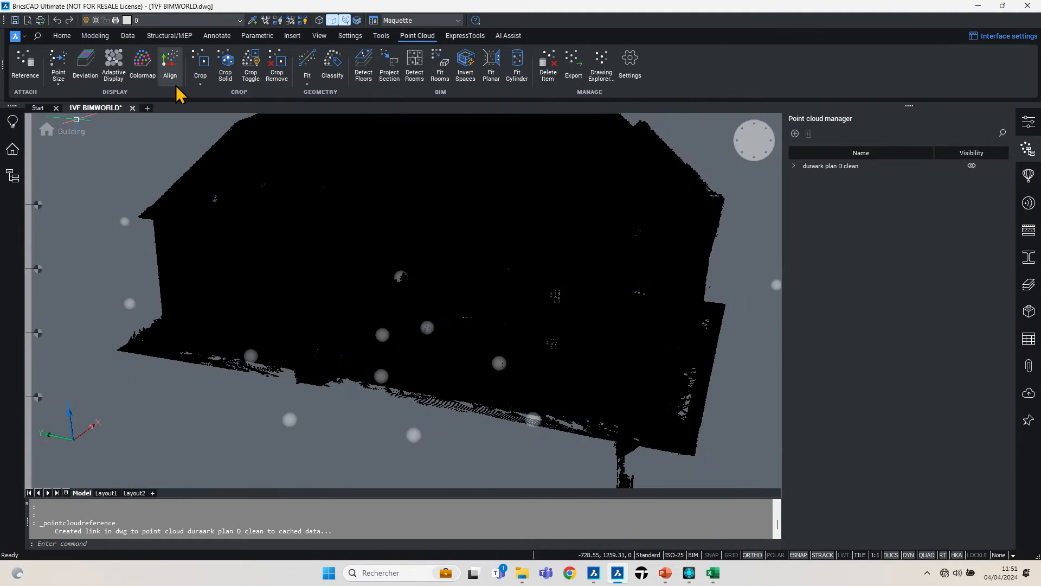
pyautogui.click(142, 65)
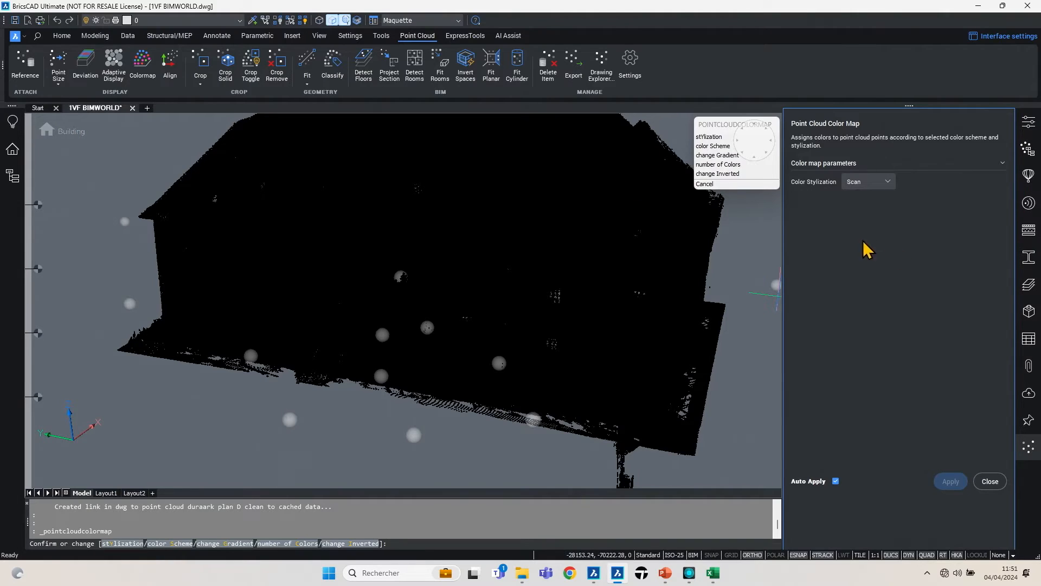
pyautogui.click(886, 185)
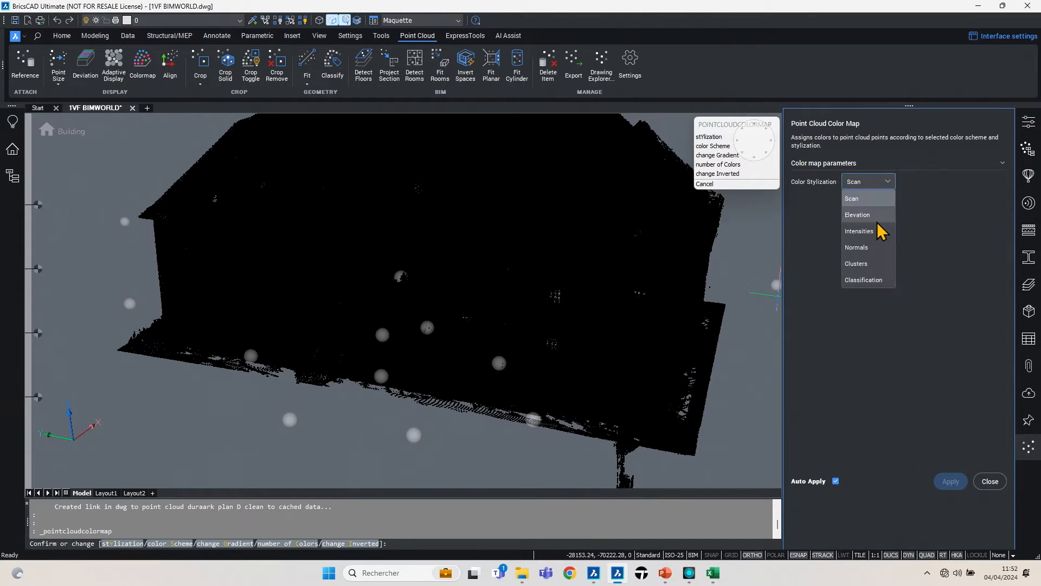
pyautogui.click(874, 251)
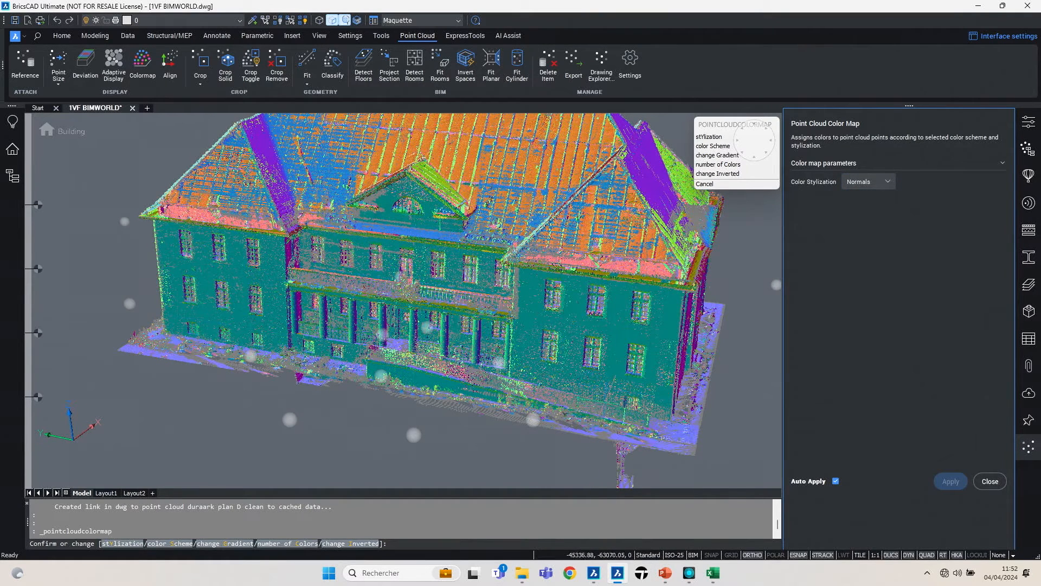
pyautogui.moveTo(483, 364)
pyautogui.keyDown('shift'); pyautogui.mouseDown(button='middle')
pyautogui.moveTo(388, 368)
pyautogui.moveTo(372, 355)
pyautogui.moveTo(367, 372)
pyautogui.moveTo(482, 353)
pyautogui.mouseUp(button='middle'); pyautogui.keyUp('shift')
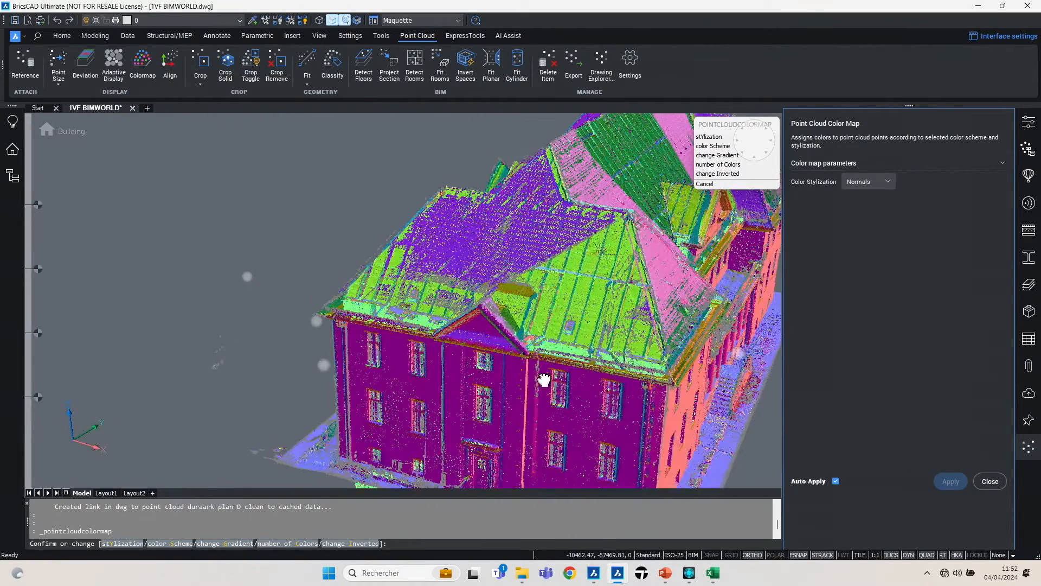
pyautogui.keyDown('shift'); pyautogui.moveTo(546, 372); pyautogui.dragTo(464, 387, button='middle'); pyautogui.keyUp('shift')
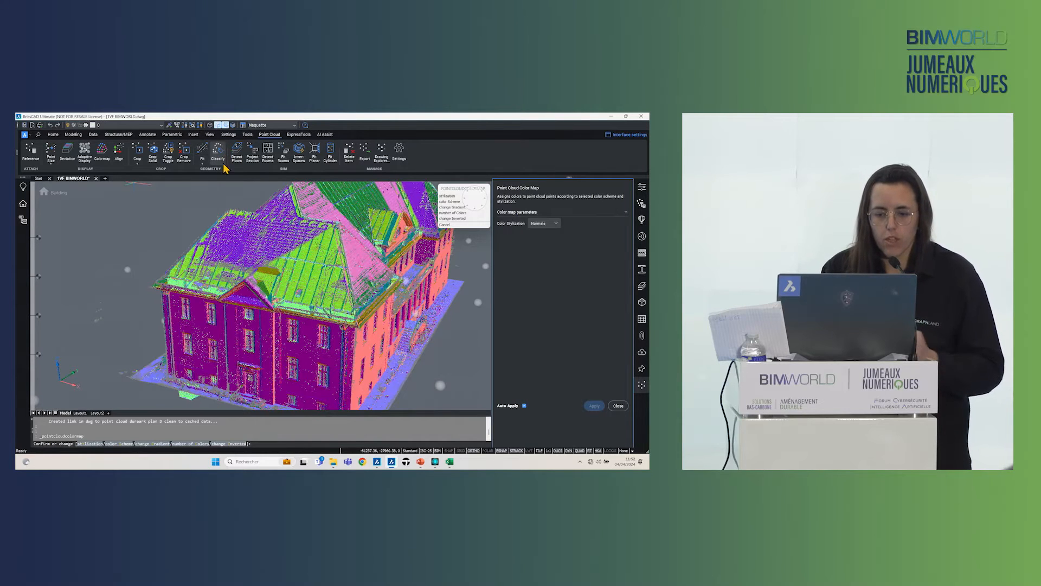
pyautogui.press('Escape')
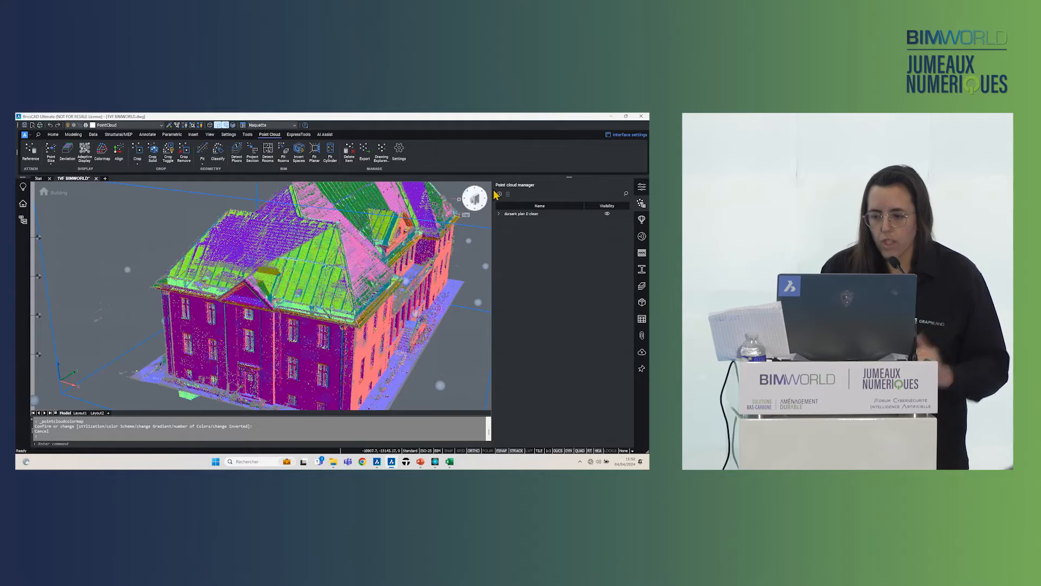
# Expand the duraark plan D clean point cloud and its Classes to examine the classification categories
pyautogui.click(498, 214)
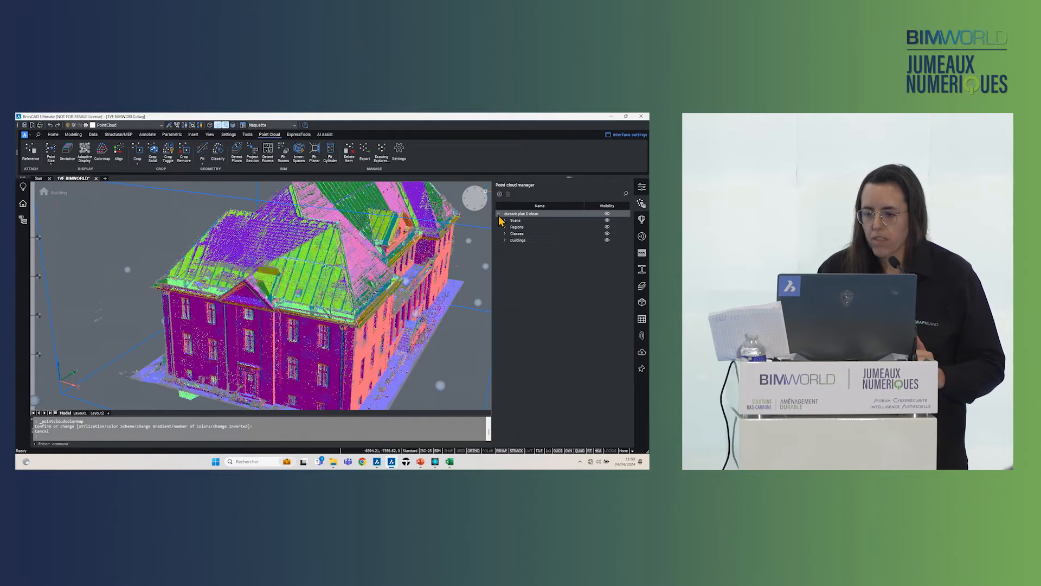
pyautogui.click(505, 233)
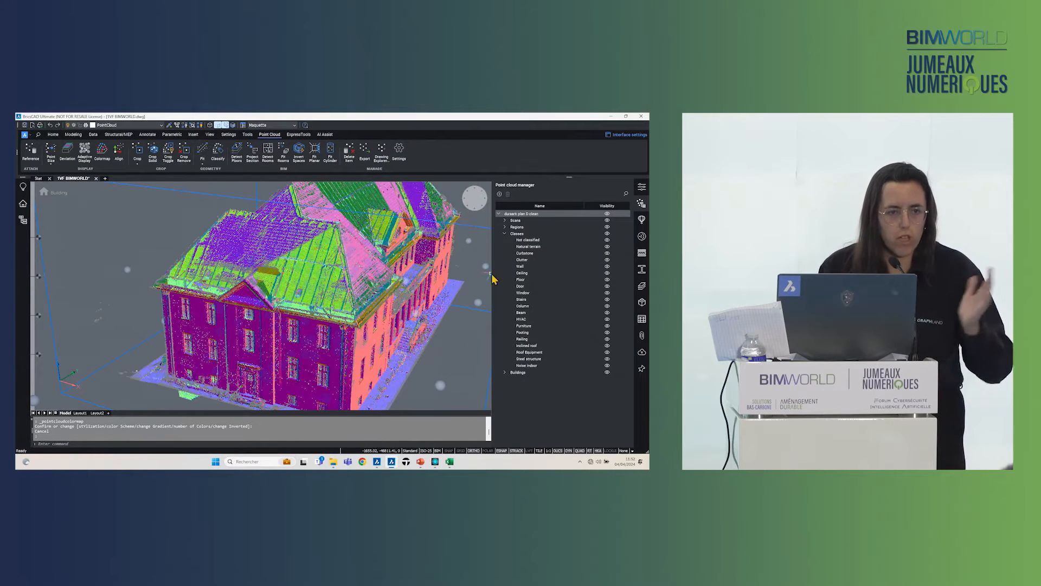
pyautogui.moveTo(428, 287); pyautogui.dragTo(392, 277, button='middle')
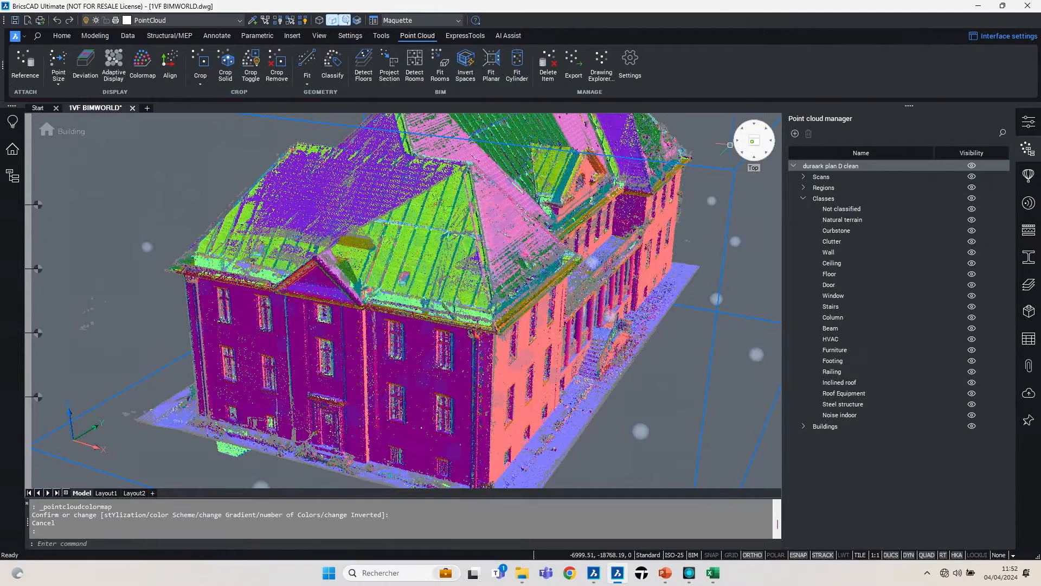
# From the top view, create a volume section box lengthwise over the middle of the building, accepting the default height of 4000
pyautogui.click(753, 141)
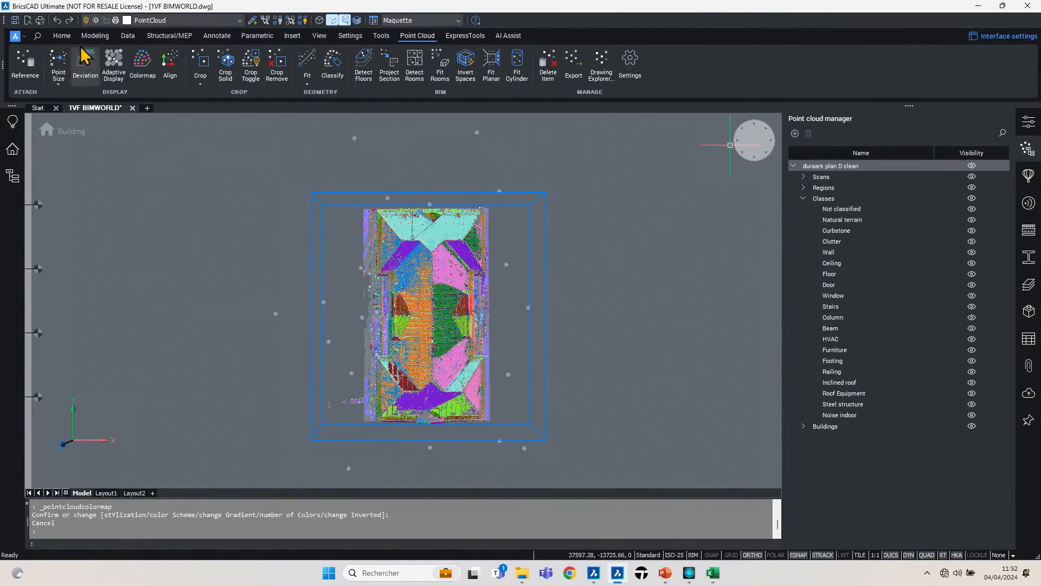
pyautogui.click(62, 35)
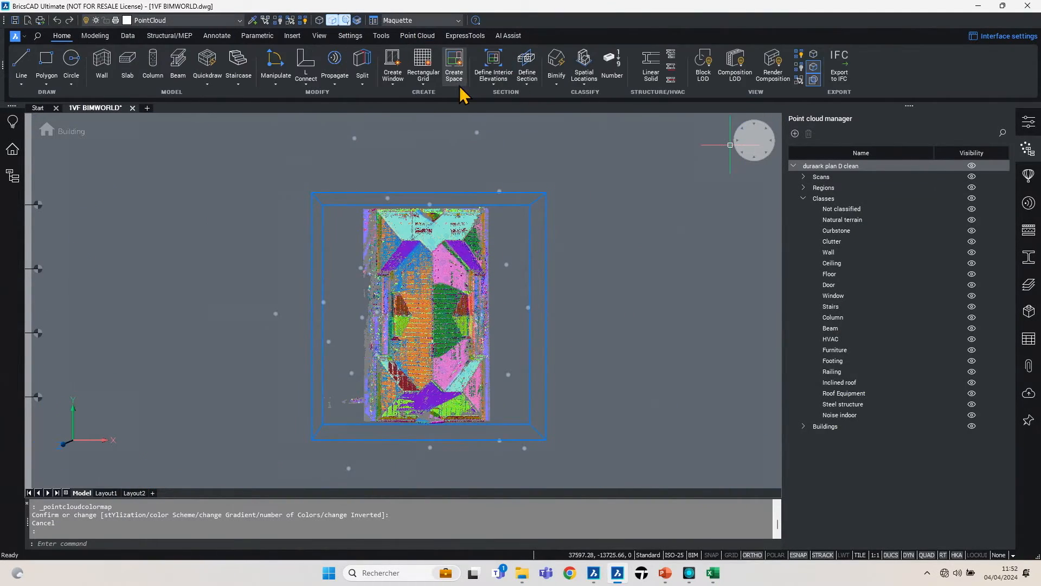
pyautogui.click(526, 87)
pyautogui.click(529, 122)
pyautogui.click(413, 187)
pyautogui.click(456, 433)
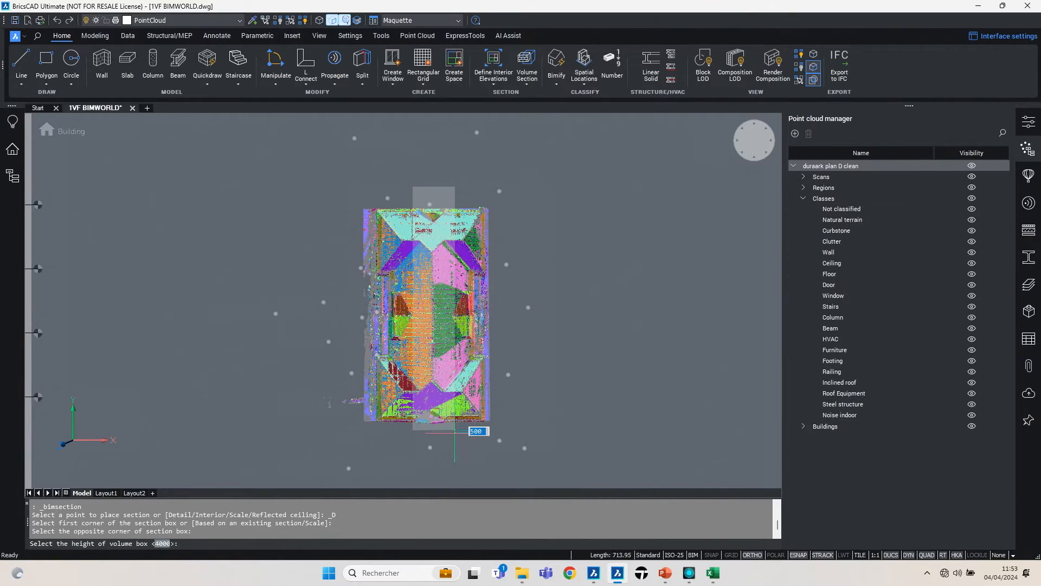
pyautogui.keyDown('shift'); pyautogui.moveTo(479, 447); pyautogui.dragTo(488, 395, button='middle'); pyautogui.keyUp('shift')
pyautogui.press('Return')
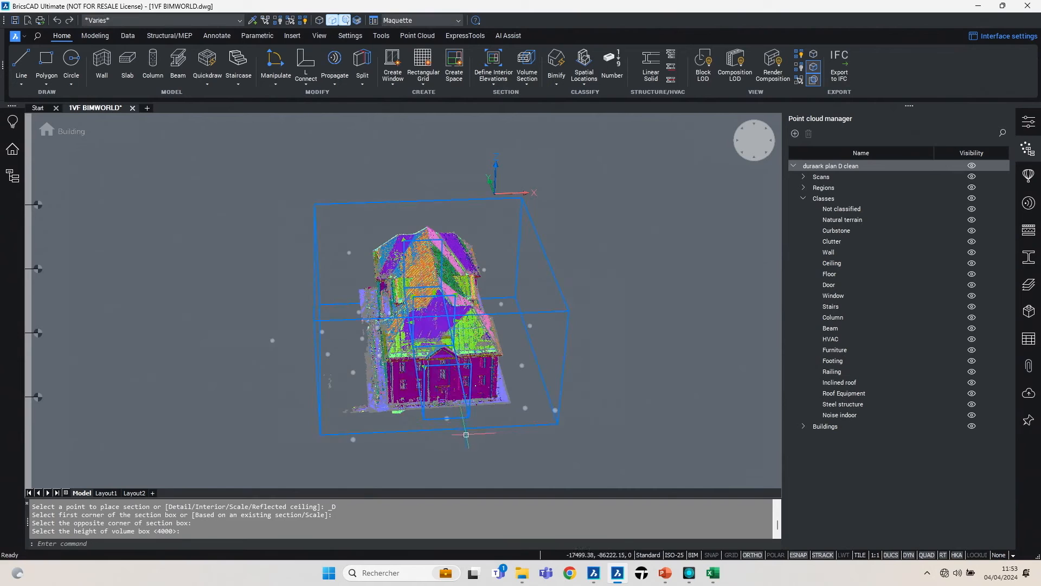
pyautogui.press('Escape')
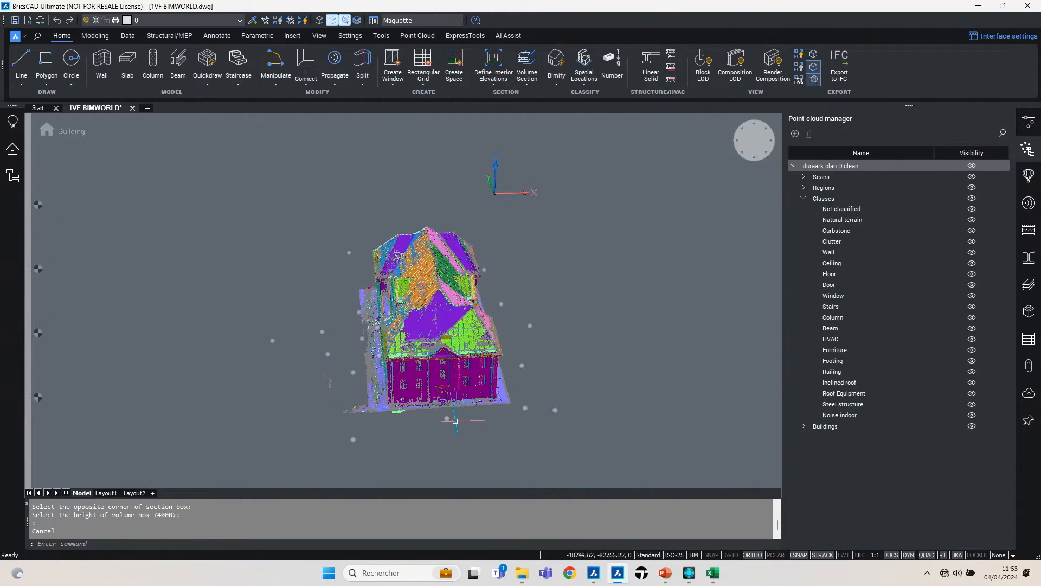
# Find the Detail section in the drawing structure and turn on clipping of the point cloud by its section box
pyautogui.click(12, 176)
pyautogui.click(43, 158)
pyautogui.doubleClick(80, 170)
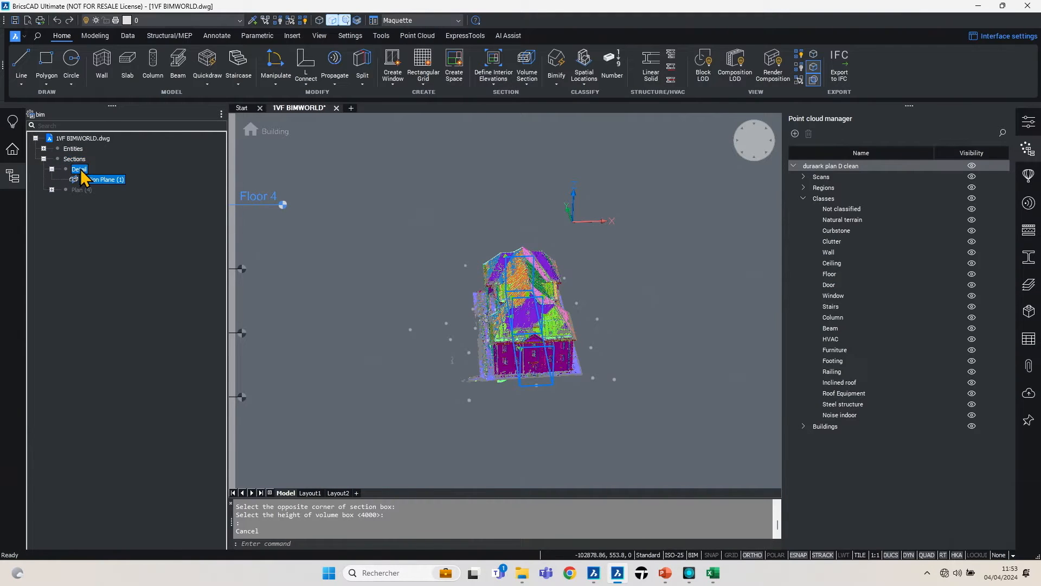
pyautogui.doubleClick(525, 384)
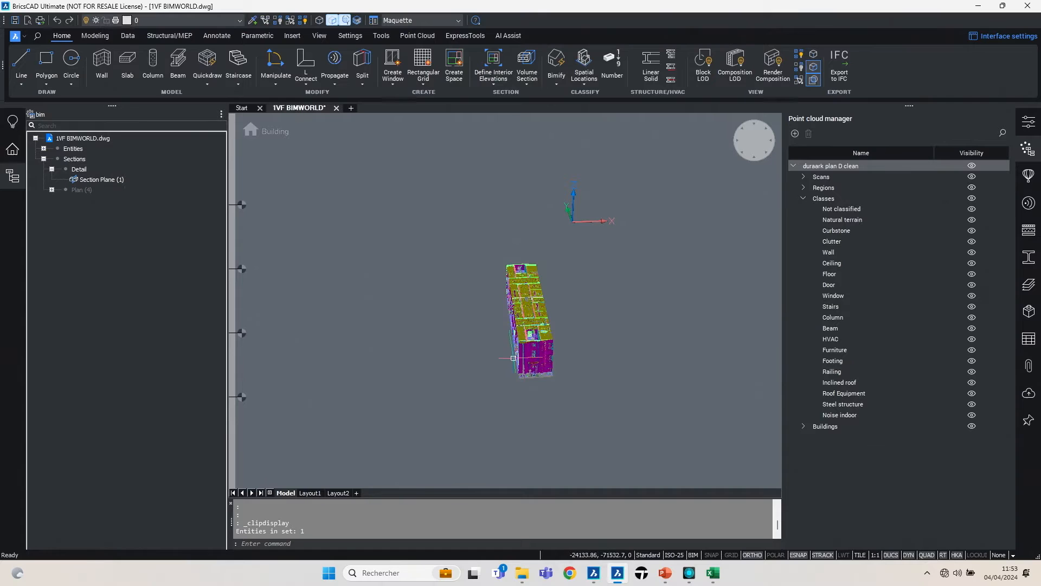
# Color the clipped point cloud with the Classification stylization
pyautogui.click(417, 36)
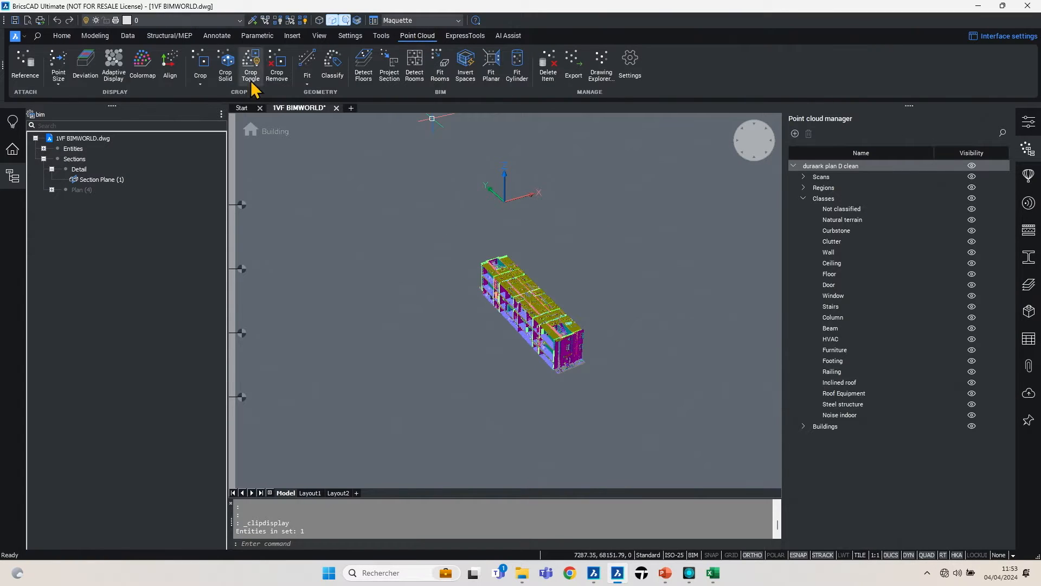
pyautogui.click(142, 62)
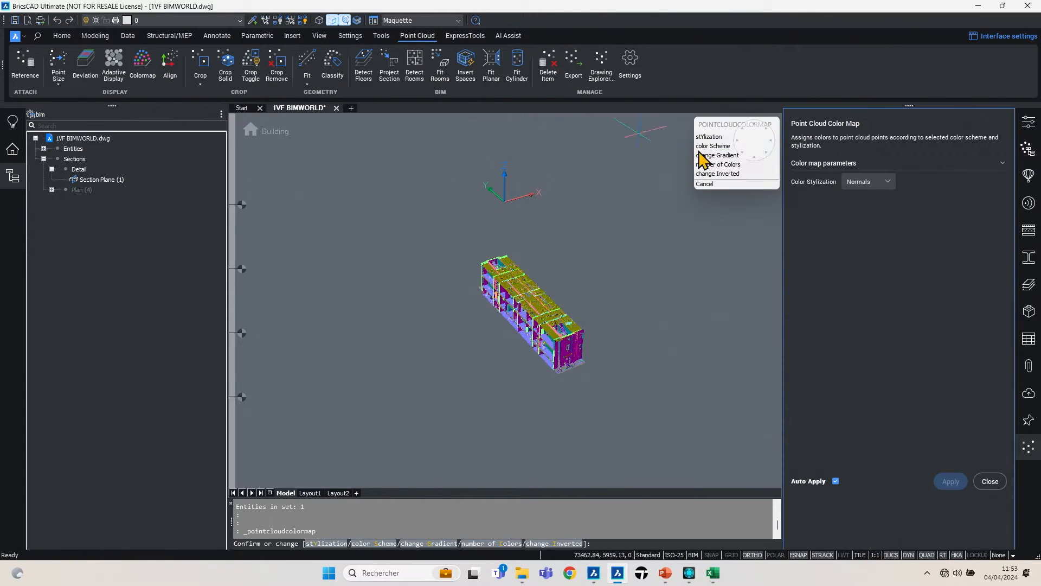
pyautogui.click(875, 183)
pyautogui.click(862, 281)
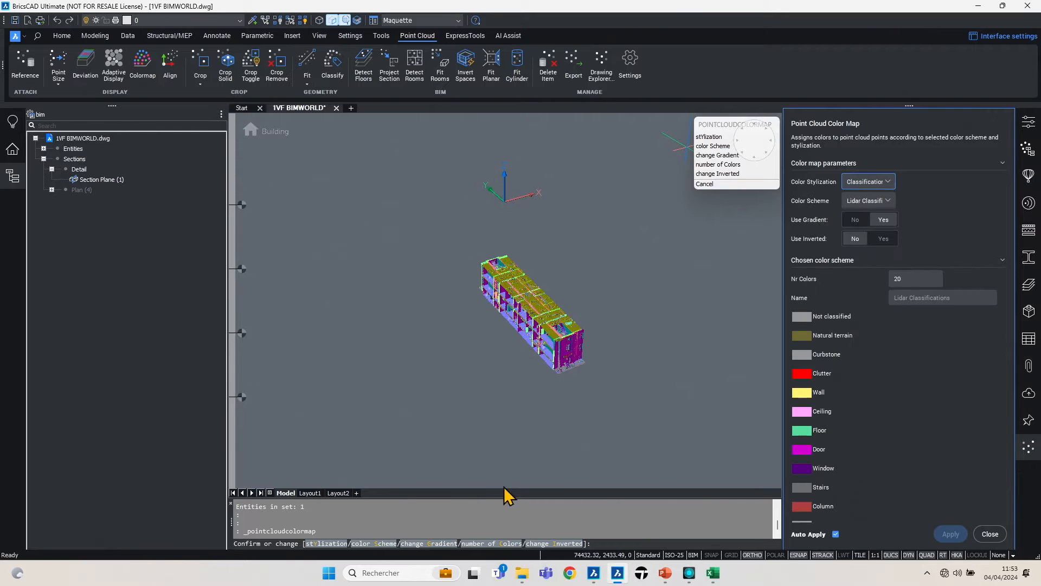
pyautogui.scroll(7, 500, 319)
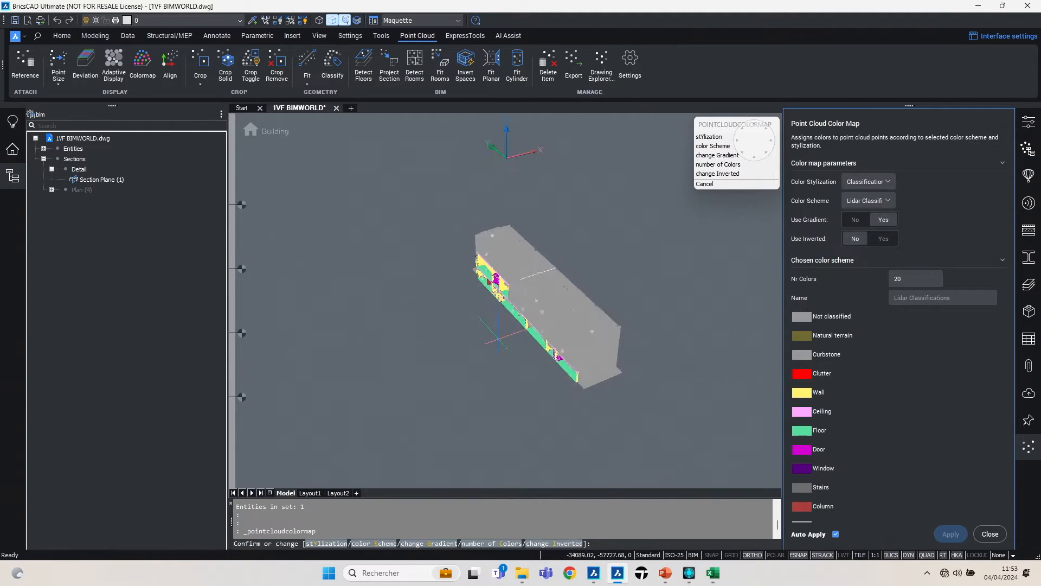
pyautogui.moveTo(538, 315); pyautogui.dragTo(519, 330, button='middle')
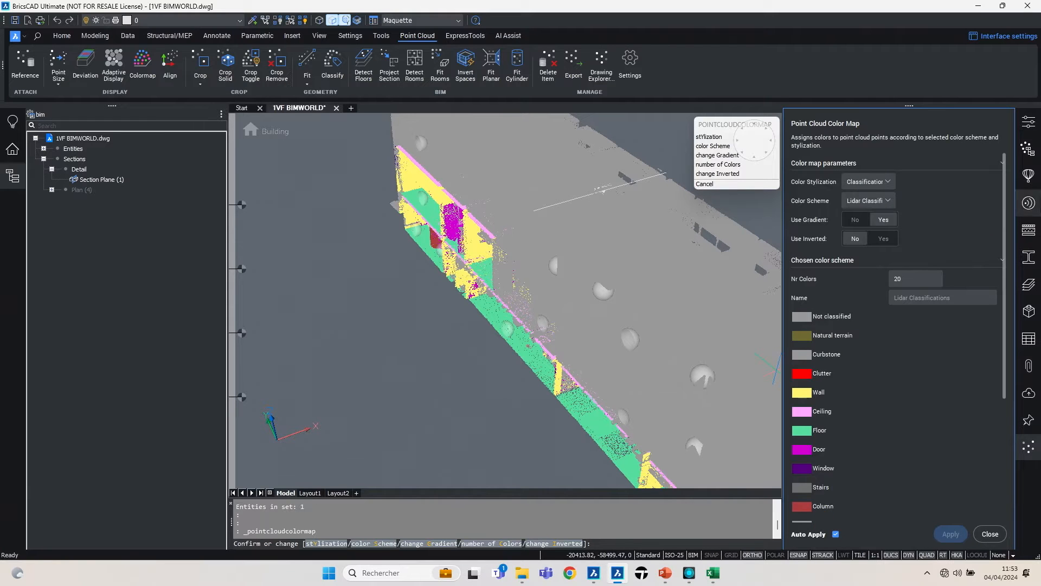
# Hide the Wall class of the point cloud and show it again
pyautogui.click(1029, 150)
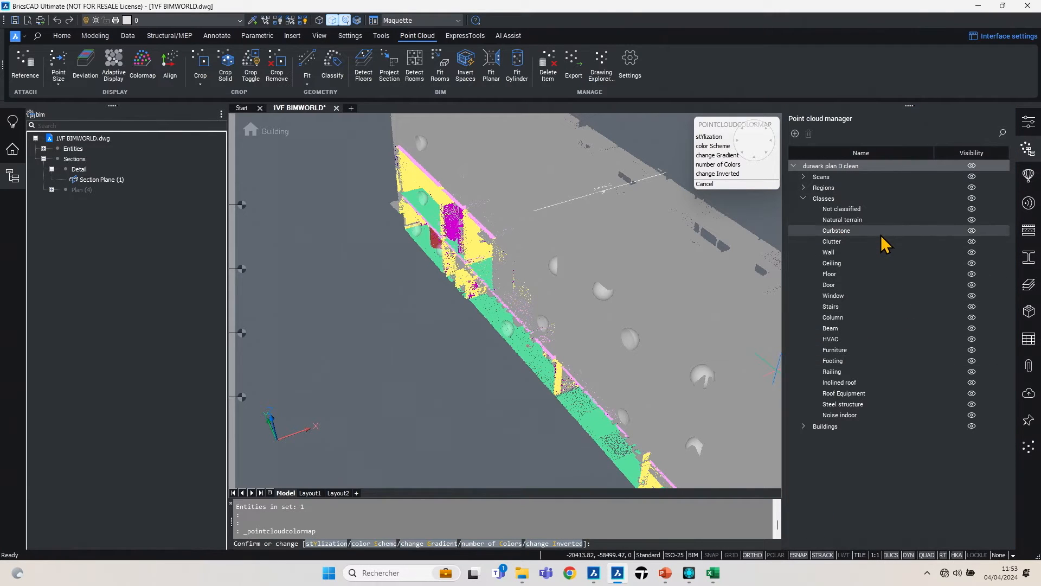
pyautogui.click(973, 253)
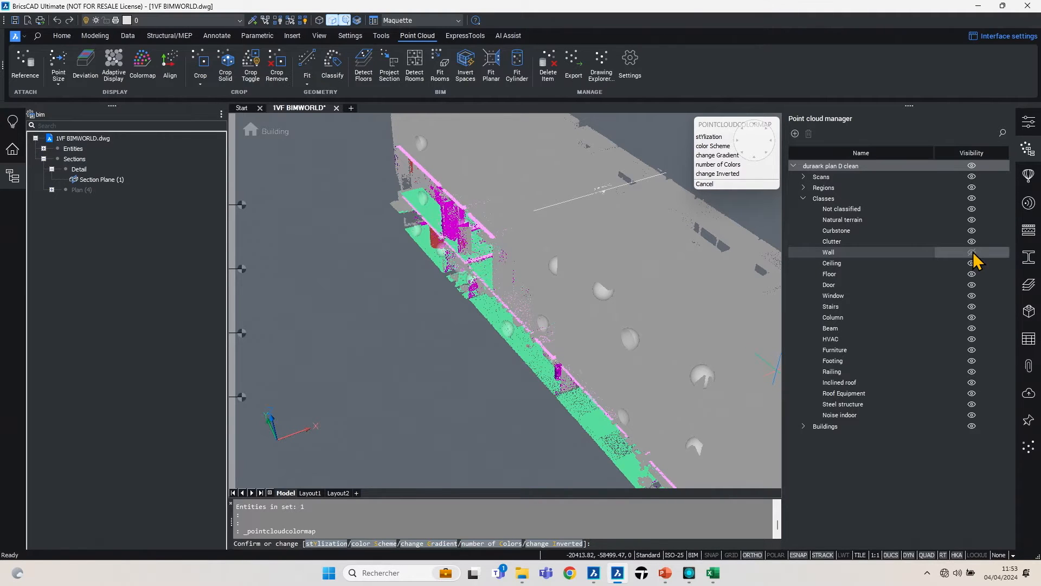
pyautogui.click(974, 253)
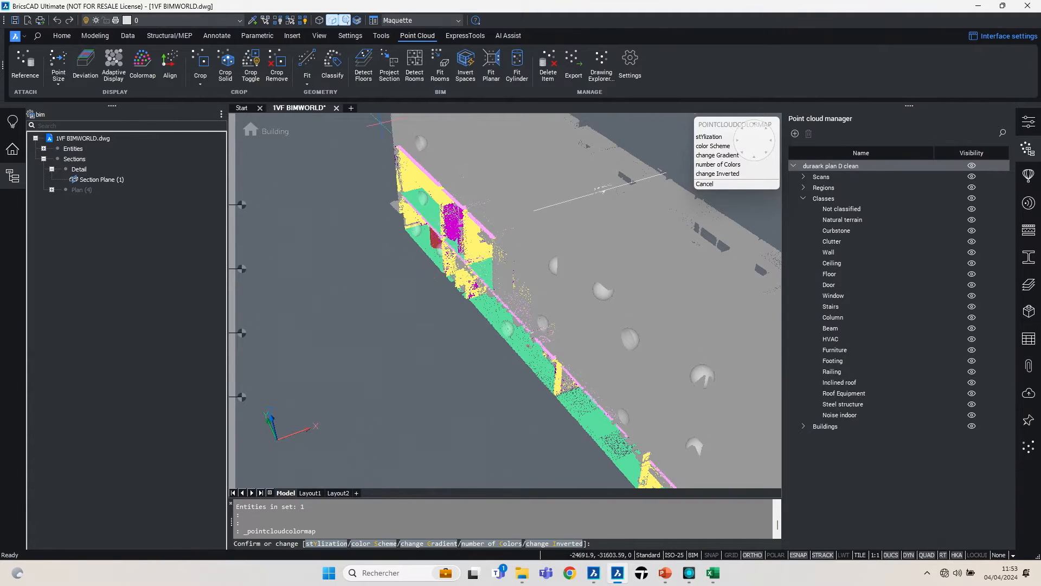
# Set the point cloud's color stylization back to Normals
pyautogui.click(142, 62)
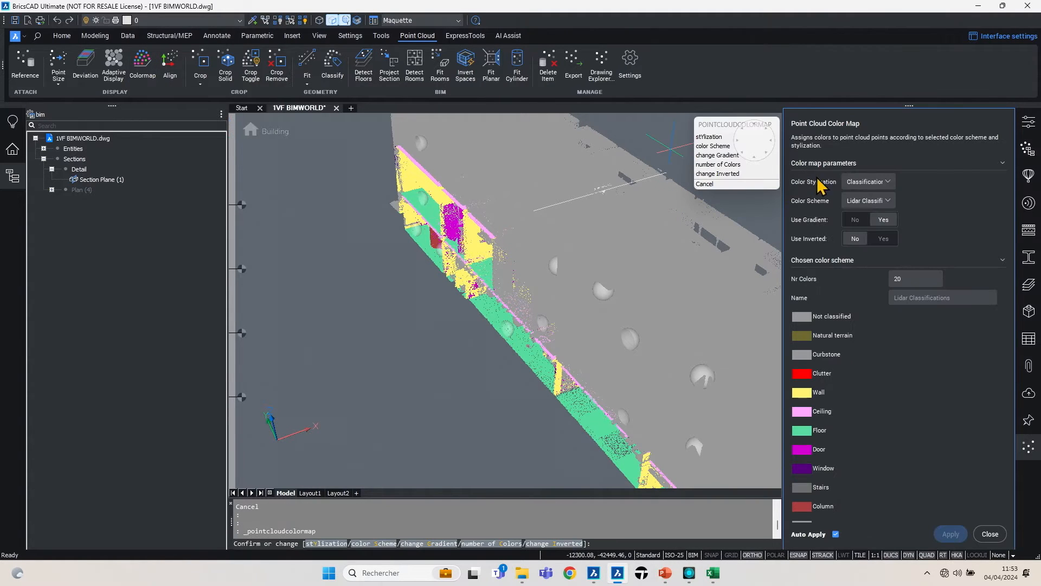
pyautogui.click(866, 182)
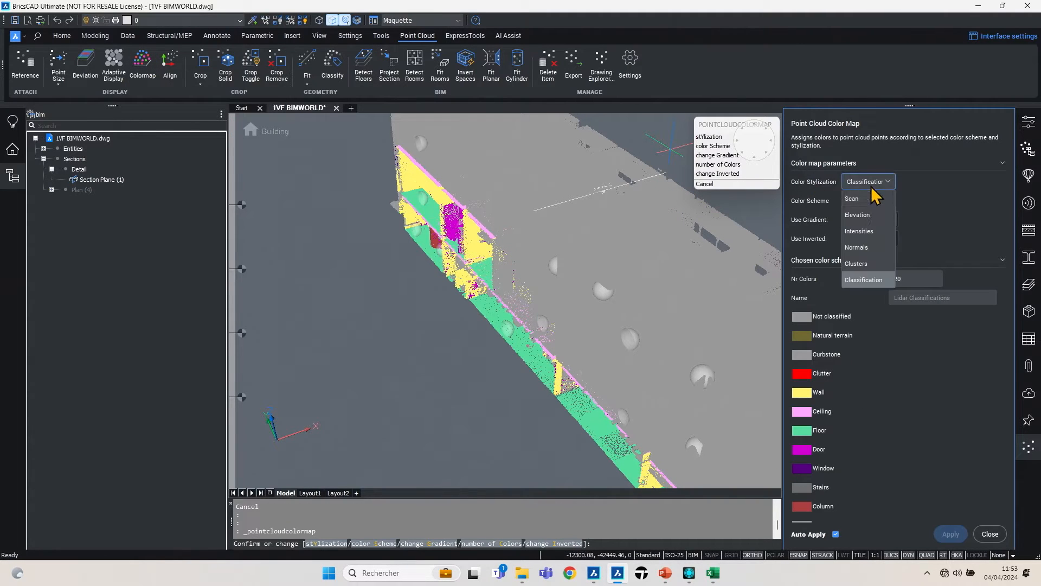
pyautogui.click(860, 248)
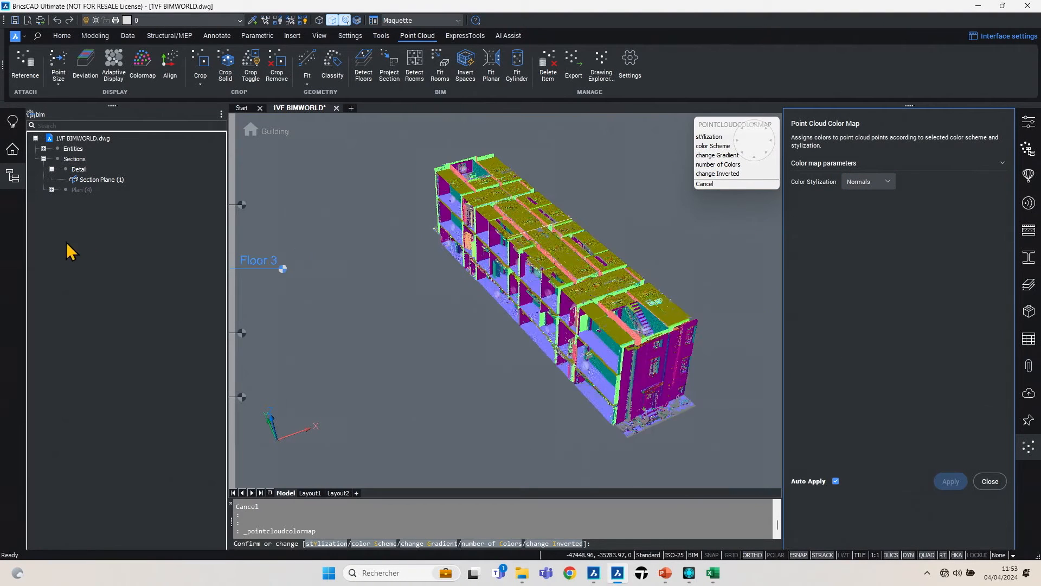
# End the color map command and delete the section plane listed under Detail
pyautogui.click(94, 181)
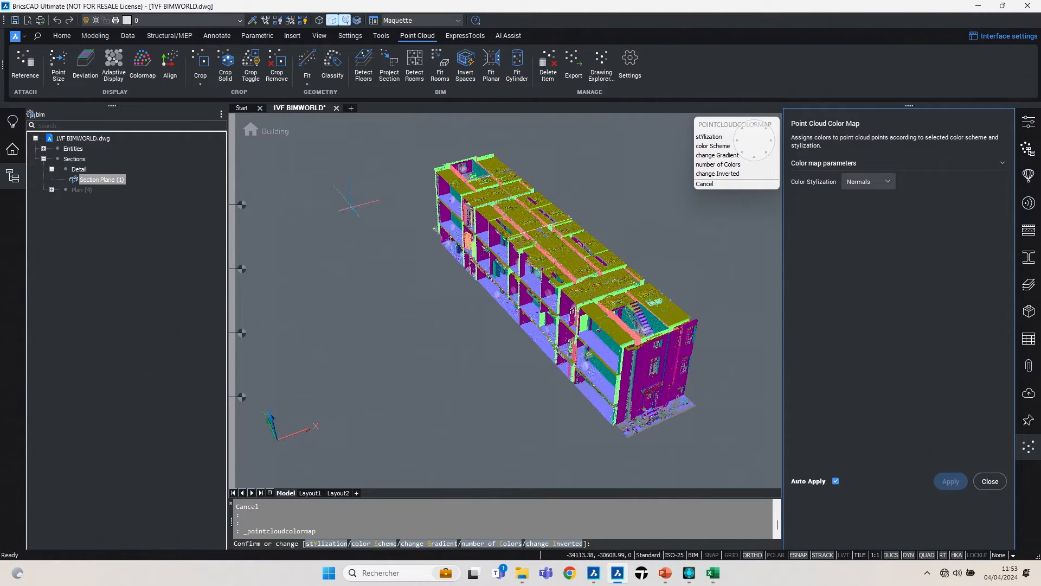
pyautogui.click(84, 172)
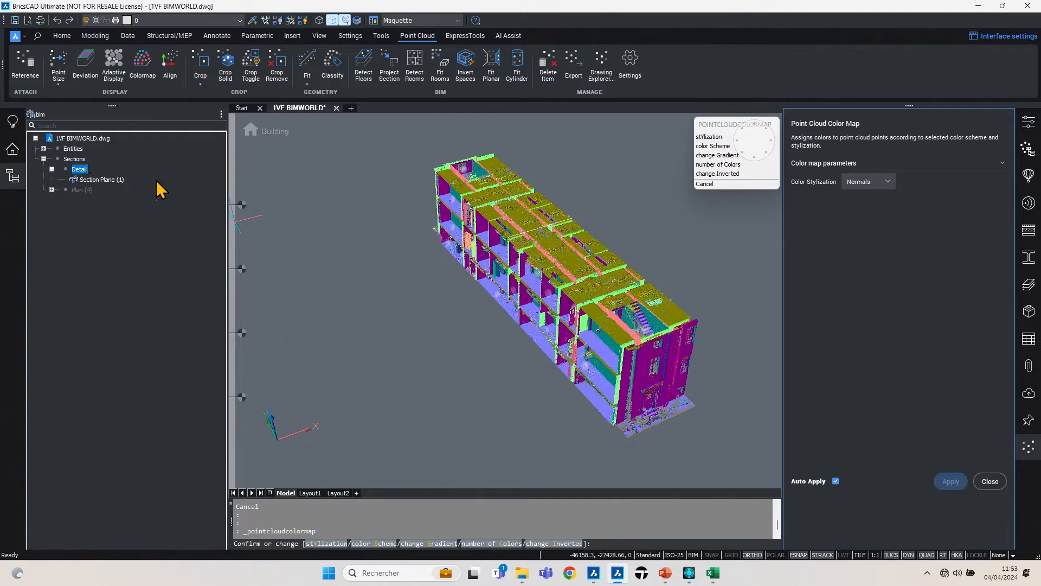
pyautogui.press('Escape')
pyautogui.press('Escape')
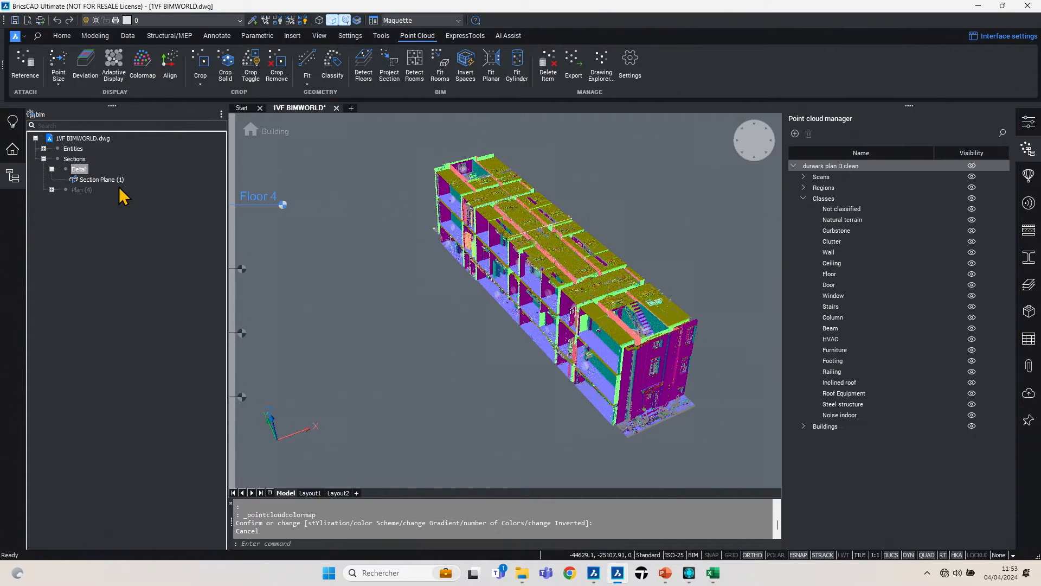
pyautogui.click(103, 179)
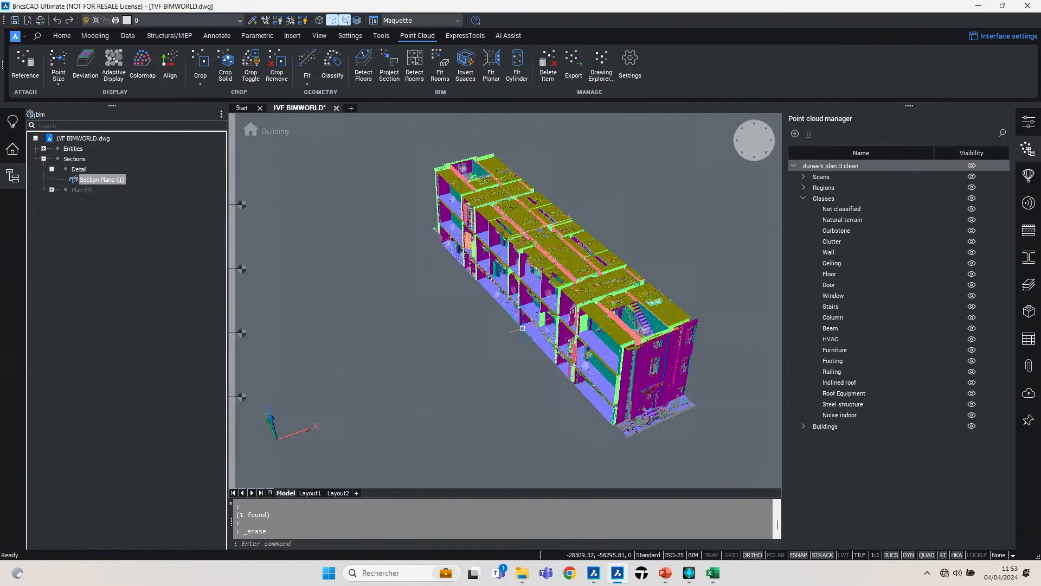
pyautogui.press('Delete')
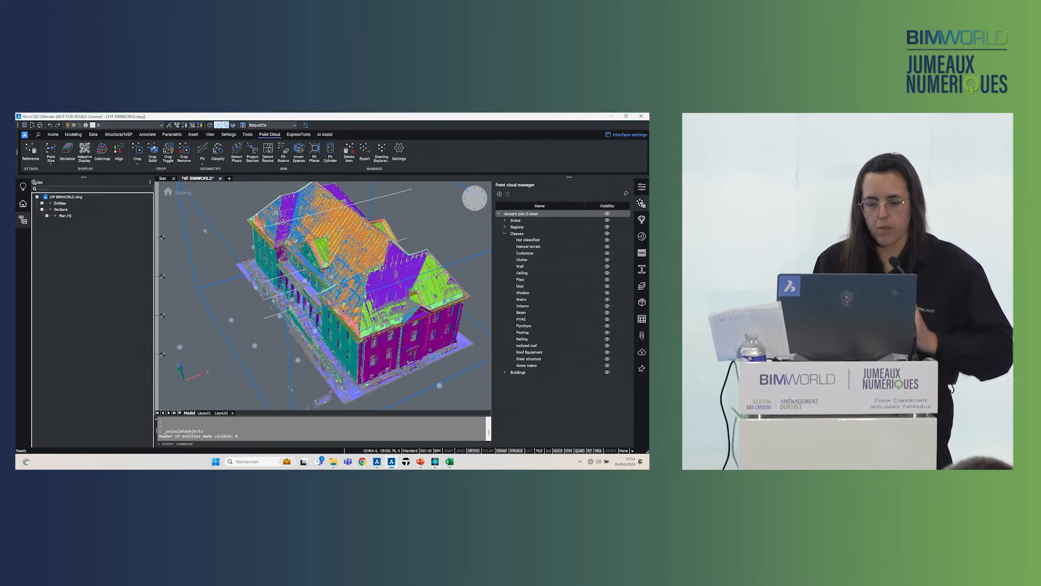
# Expand Buildings, Building 1 and Floor 1 in the point cloud structure to examine the detected rooms and floors
pyautogui.moveTo(300, 313)
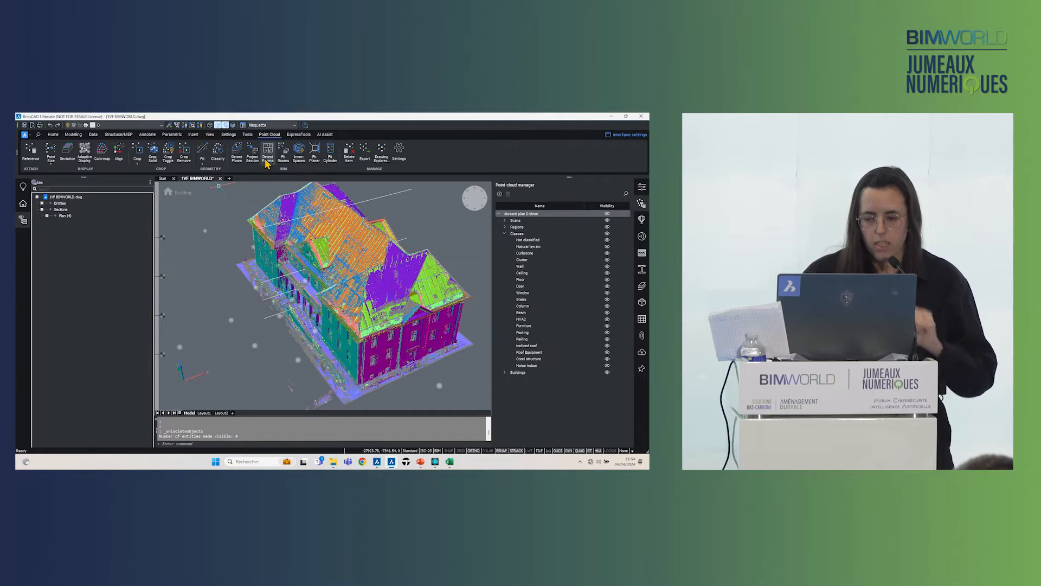
pyautogui.click(505, 372)
pyautogui.click(510, 379)
pyautogui.click(516, 385)
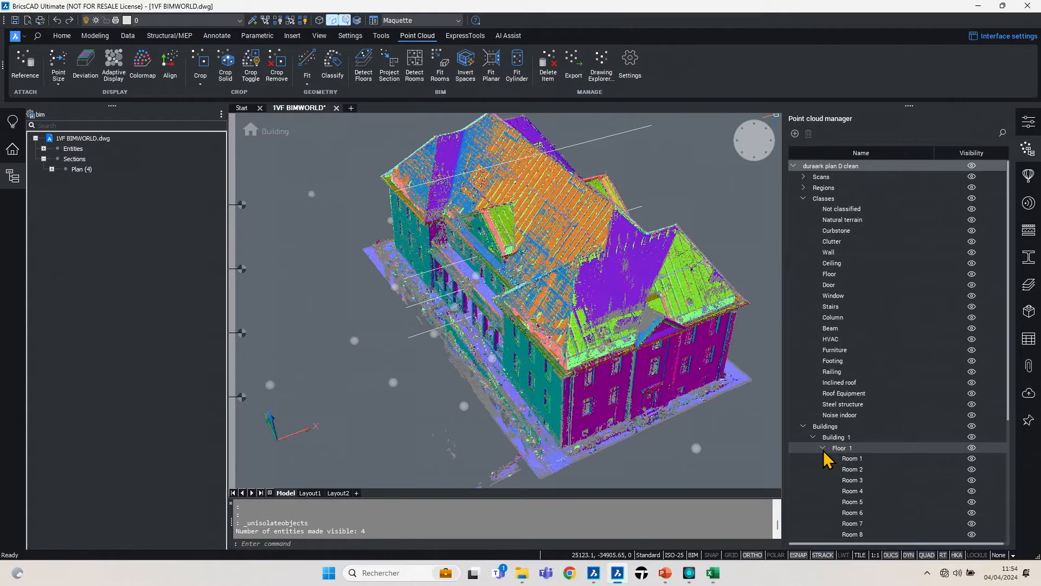
pyautogui.scroll(-5, 925, 477)
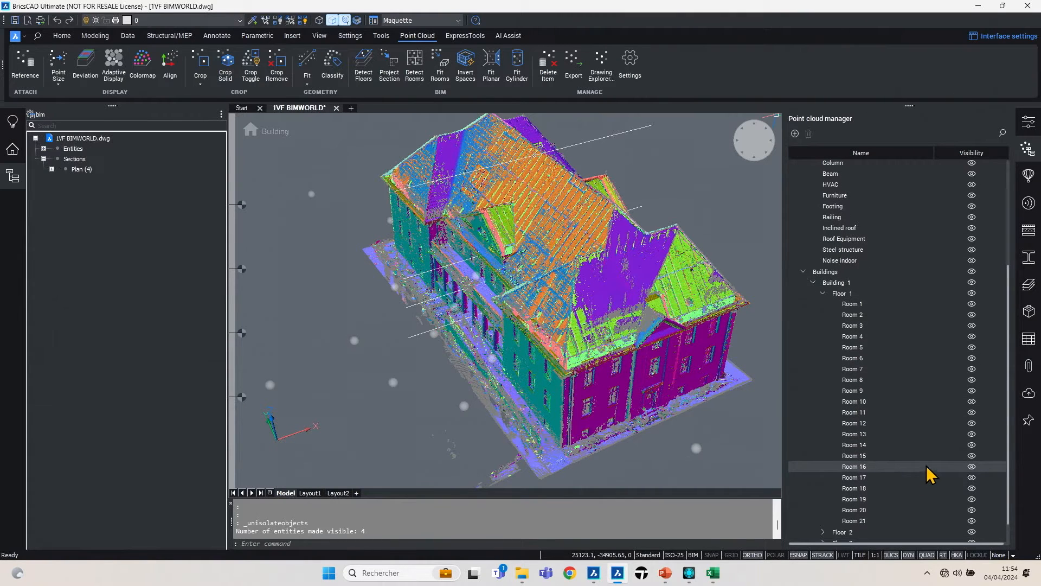
pyautogui.scroll(-1, 879, 325)
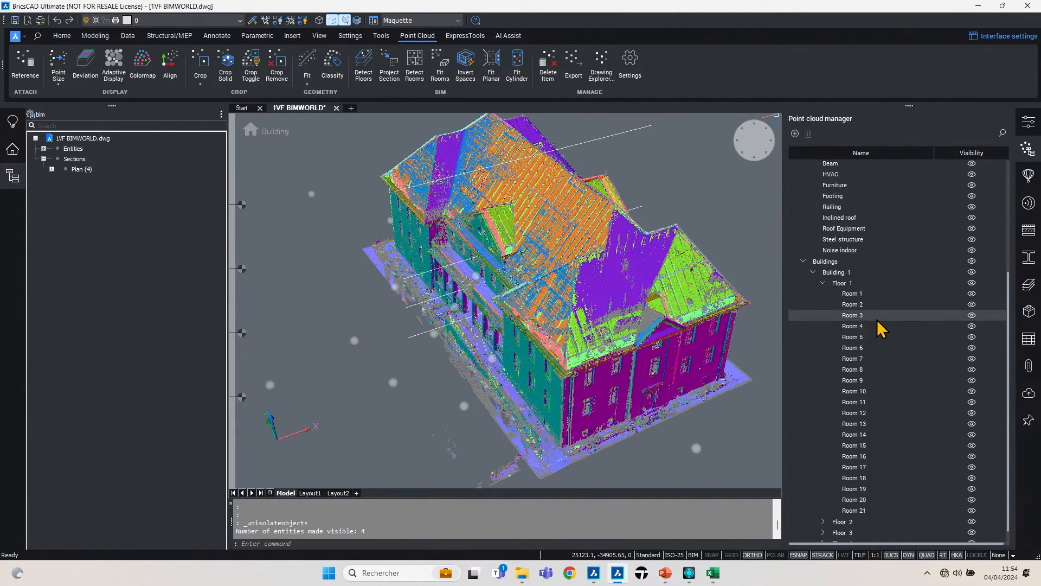
pyautogui.scroll(-2, 971, 521)
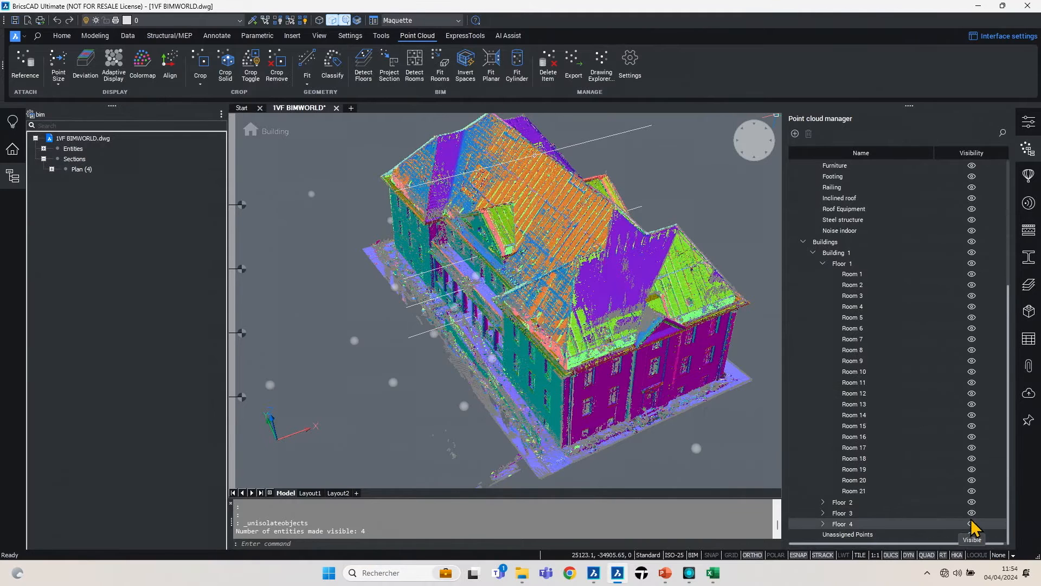
# Hide Floors 4, 3 and 2 of Building 1 in the point cloud
pyautogui.click(971, 524)
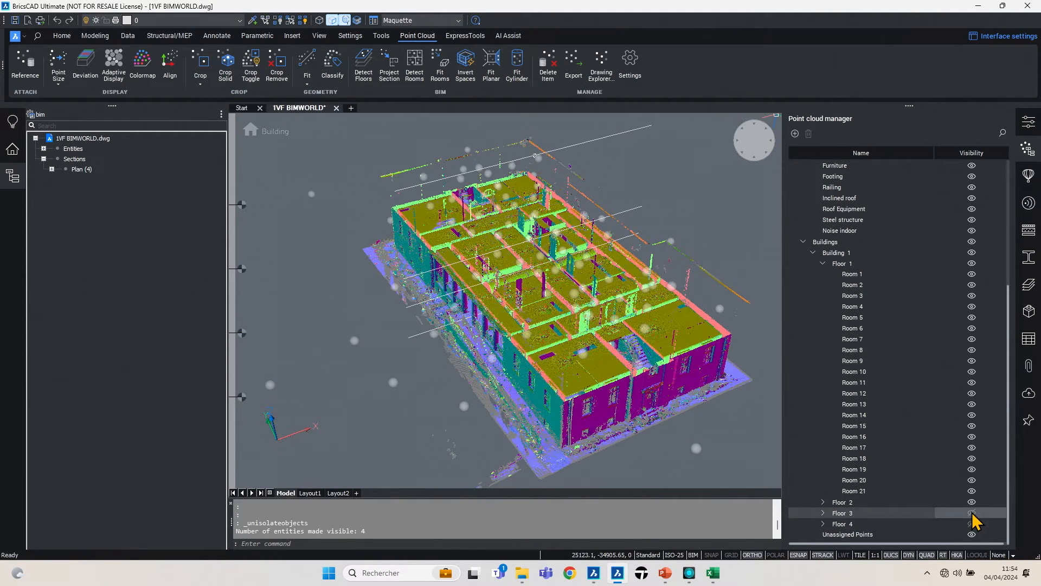
pyautogui.click(972, 513)
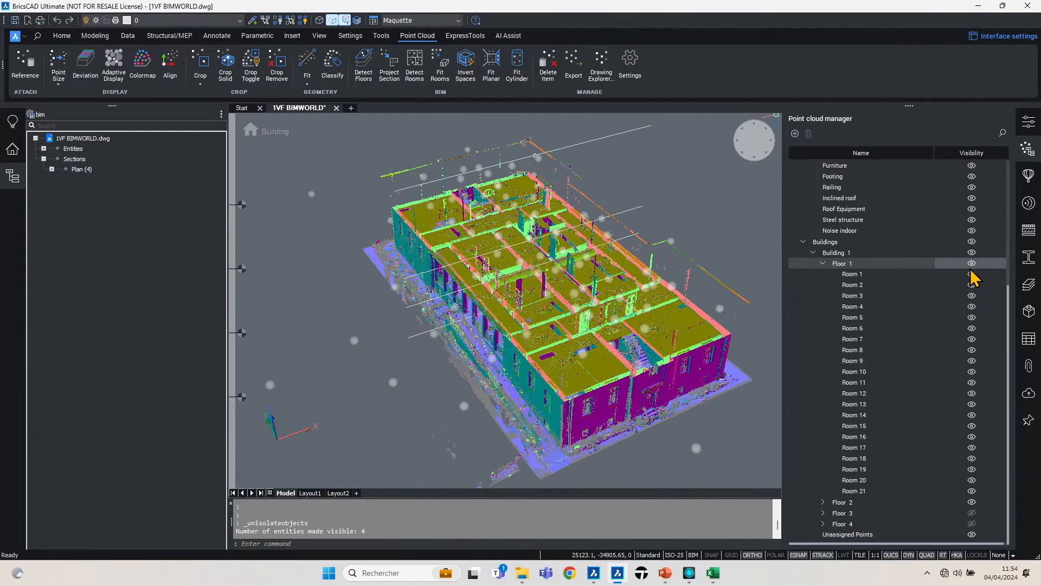
pyautogui.click(972, 263)
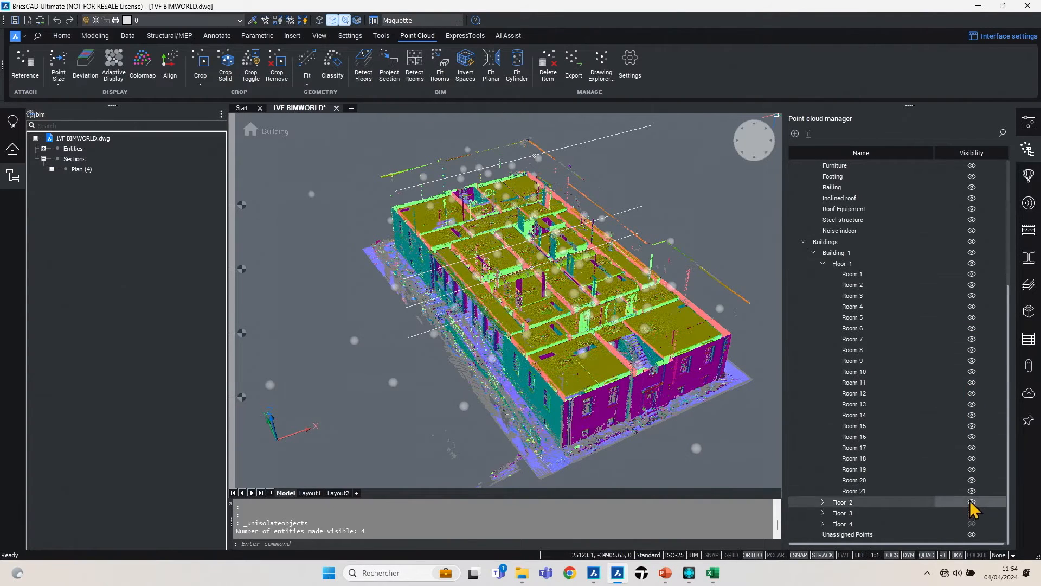
# Show only Rooms 6 and 7 of Floor 1 without the unassigned points, and turn the whole building's visibility back on
pyautogui.click(971, 339)
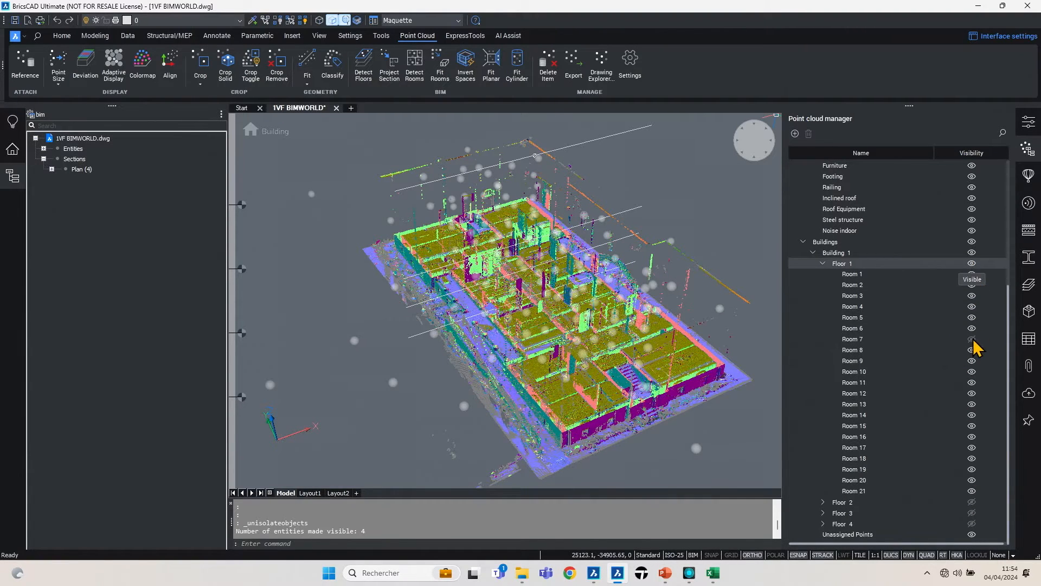
pyautogui.click(973, 342)
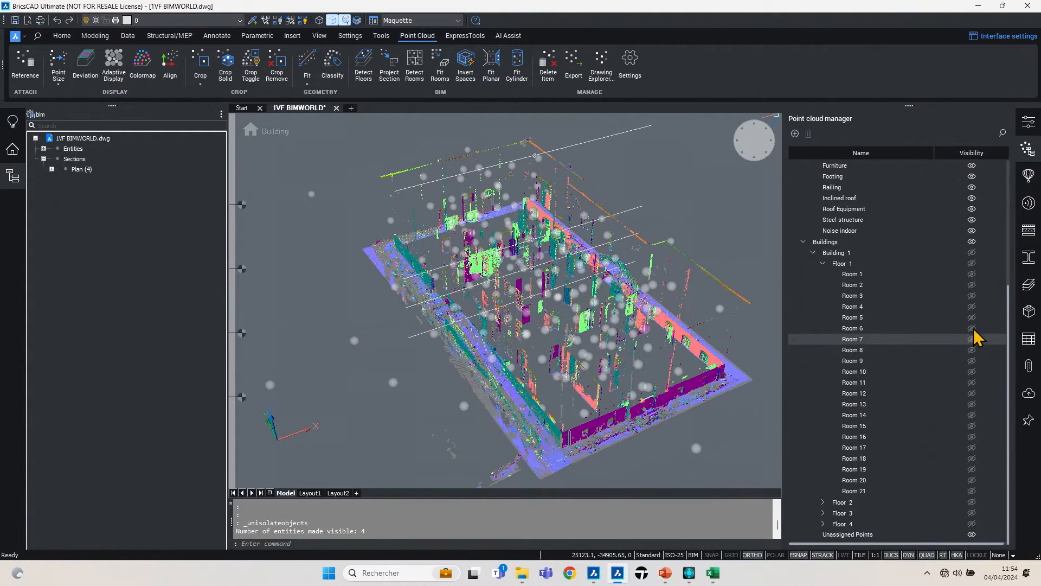
pyautogui.click(974, 329)
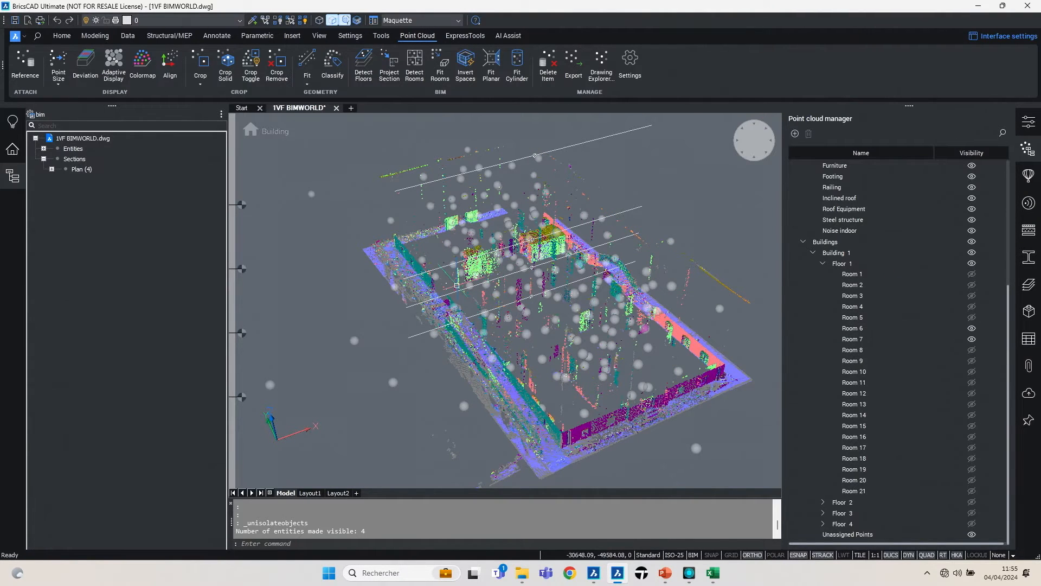
pyautogui.click(972, 535)
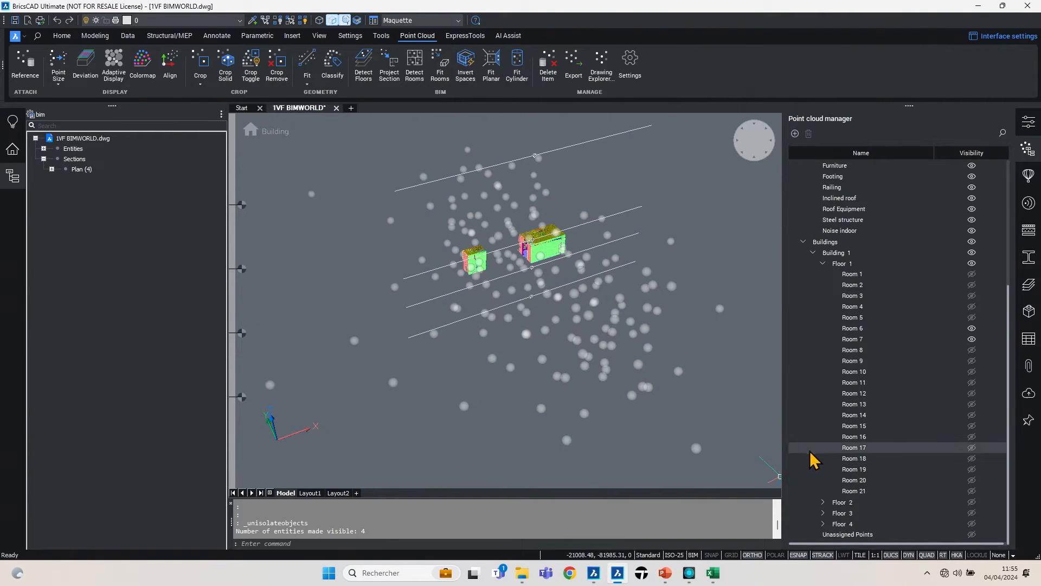
pyautogui.click(971, 242)
pyautogui.click(971, 242)
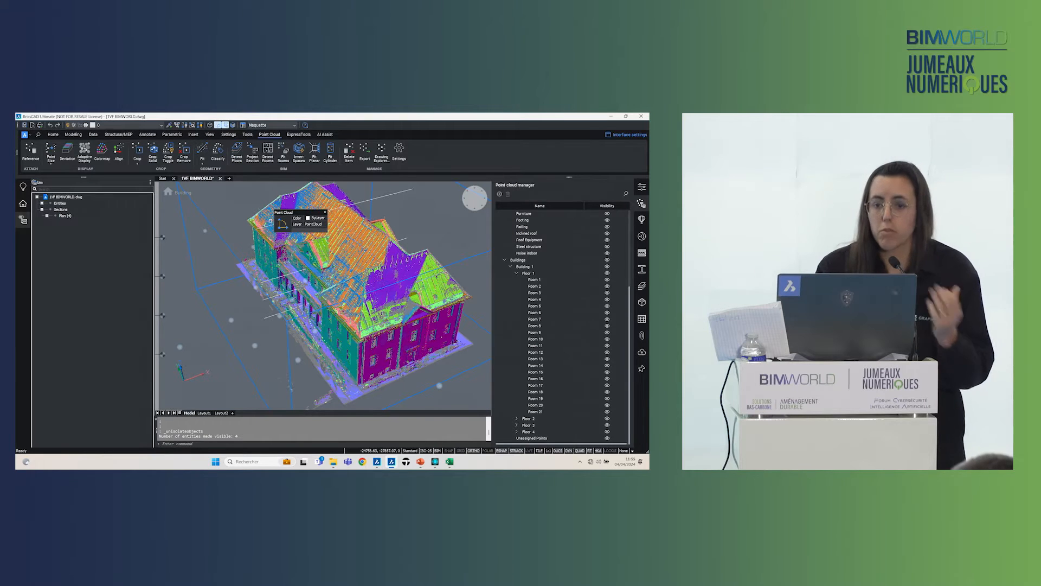
# Open the Floor 2 story in top view and examine the walls, doors and rooms in its sliced point cloud
pyautogui.moveTo(281, 233)
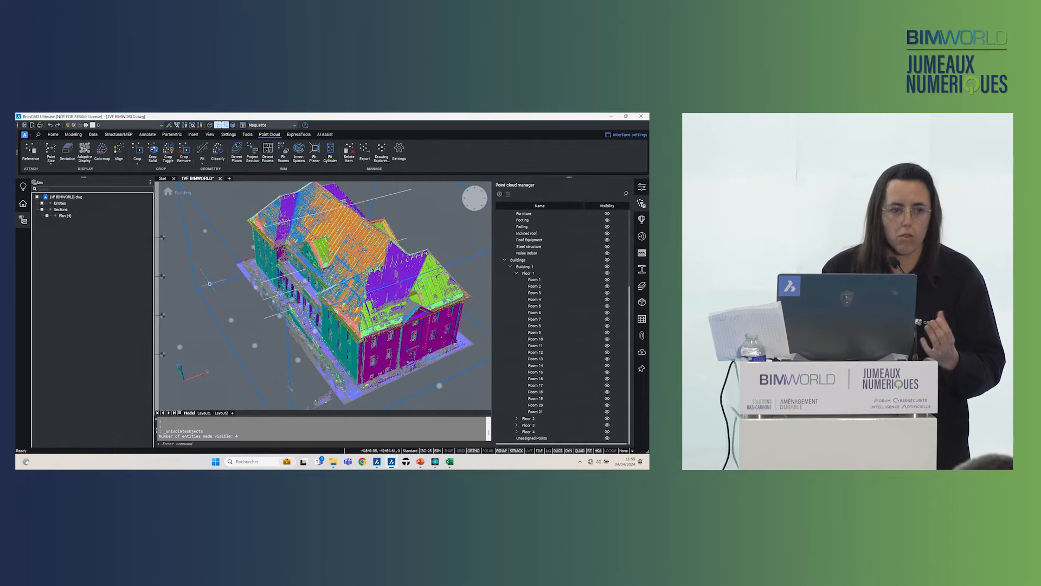
pyautogui.click(164, 320)
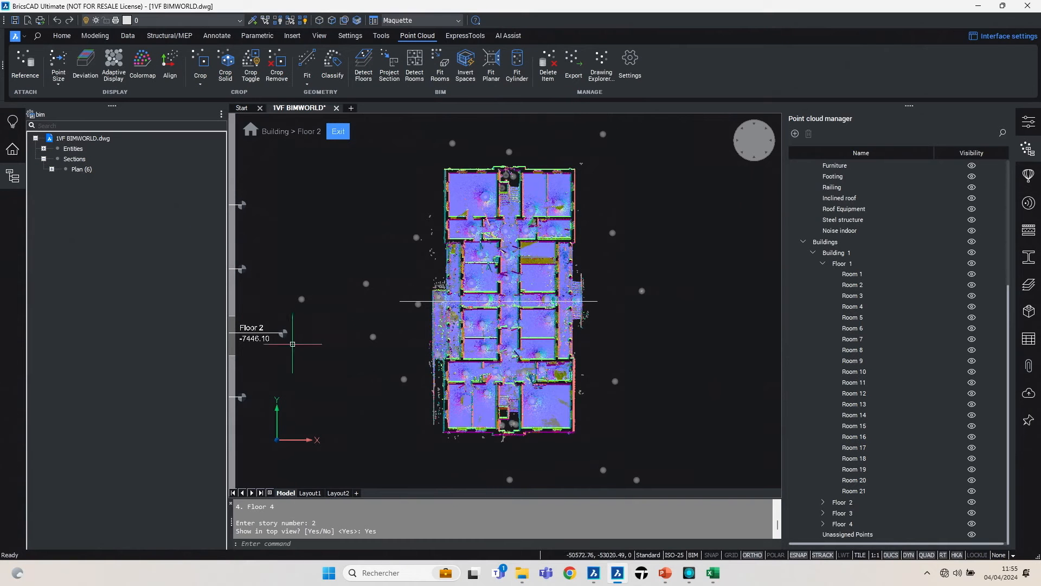
pyautogui.keyDown('shift'); pyautogui.moveTo(459, 402); pyautogui.dragTo(476, 364, button='middle'); pyautogui.keyUp('shift')
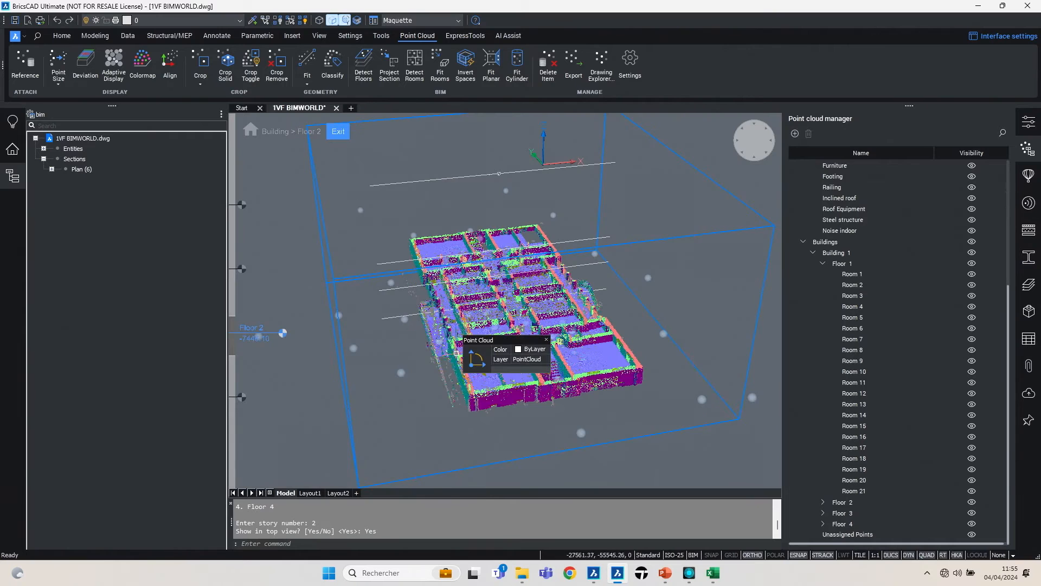
pyautogui.click(256, 333)
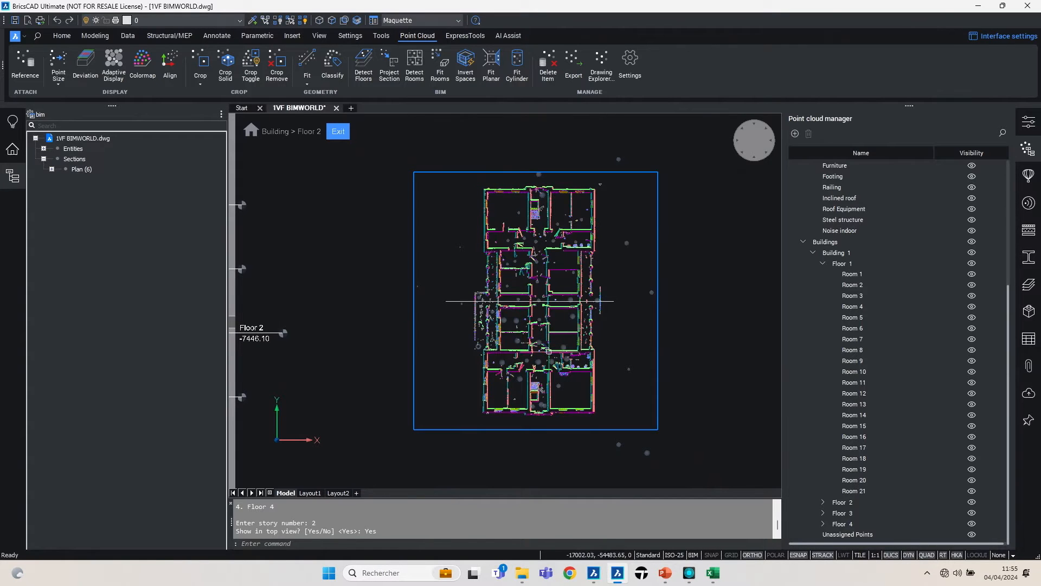
pyautogui.scroll(6, 509, 212)
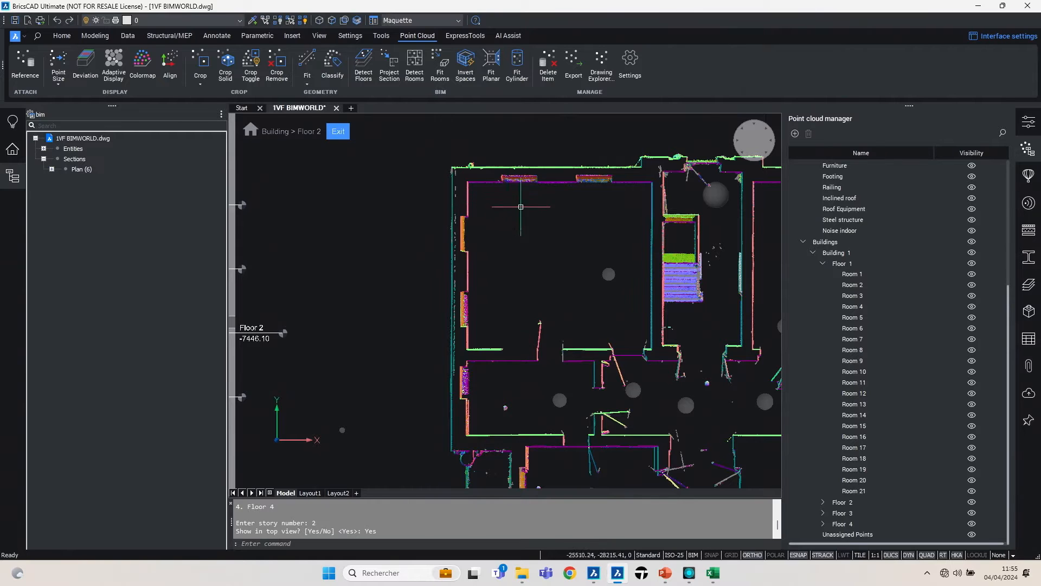
pyautogui.moveTo(471, 291); pyautogui.dragTo(451, 260, button='middle')
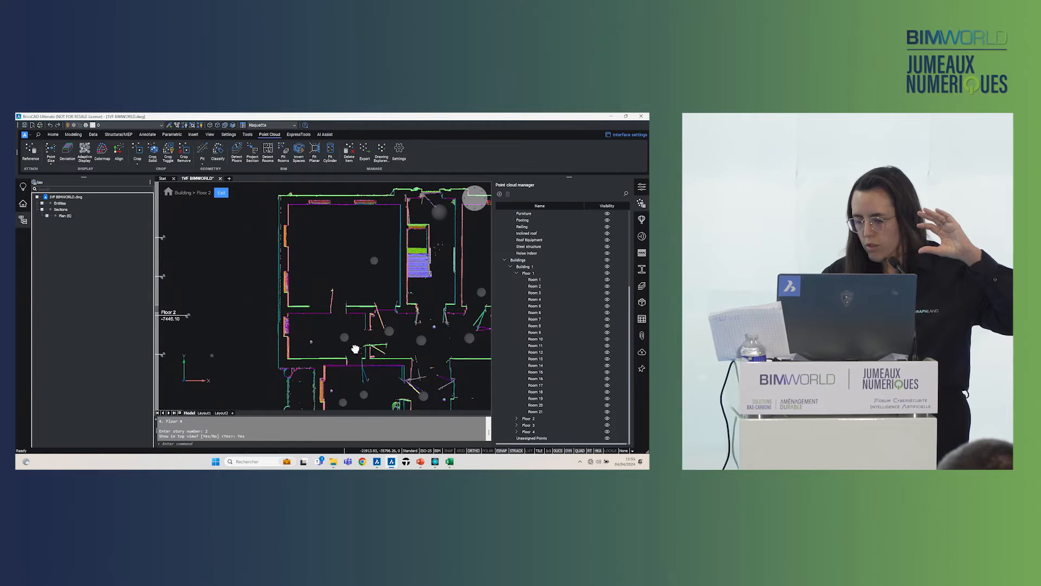
pyautogui.moveTo(355, 348); pyautogui.dragTo(240, 350, button='middle')
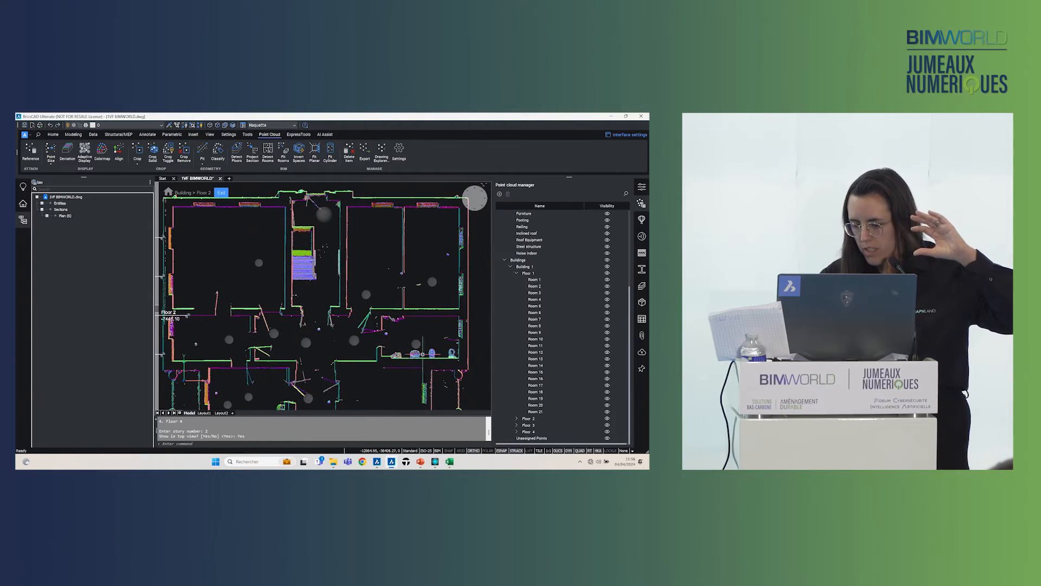
pyautogui.scroll(3, 421, 357)
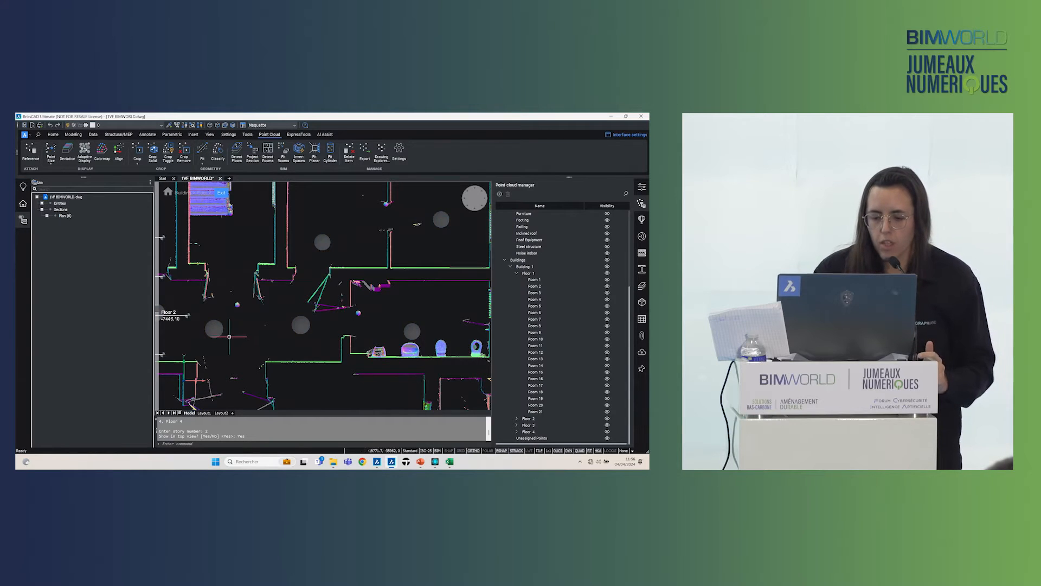
pyautogui.scroll(-3, 316, 301)
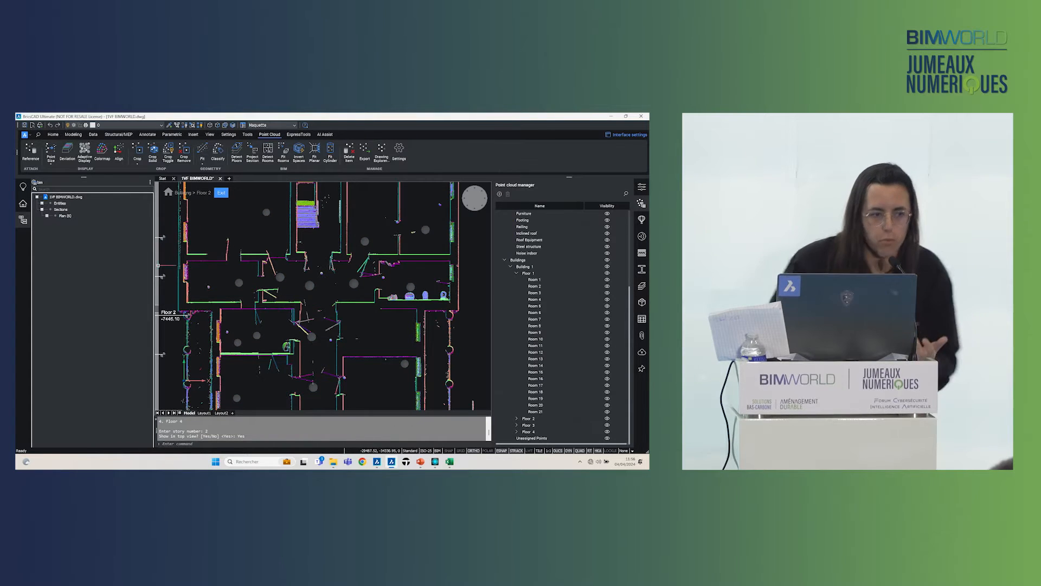
# Place a single wall segment on the scanned wall between the stairwell and the north-east rooms of Floor 2
pyautogui.click(53, 135)
pyautogui.click(77, 152)
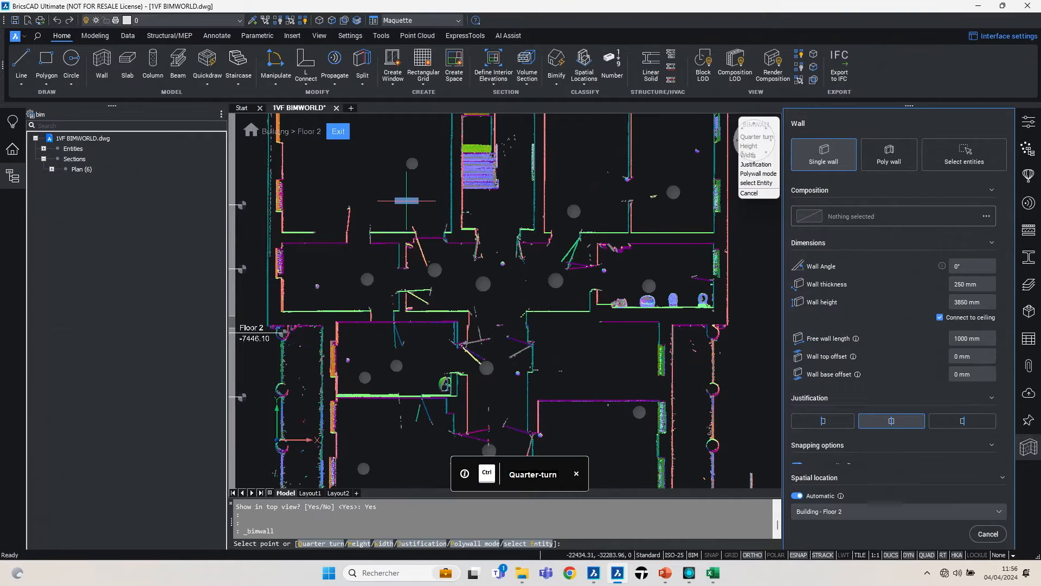
pyautogui.scroll(5, 223, 251)
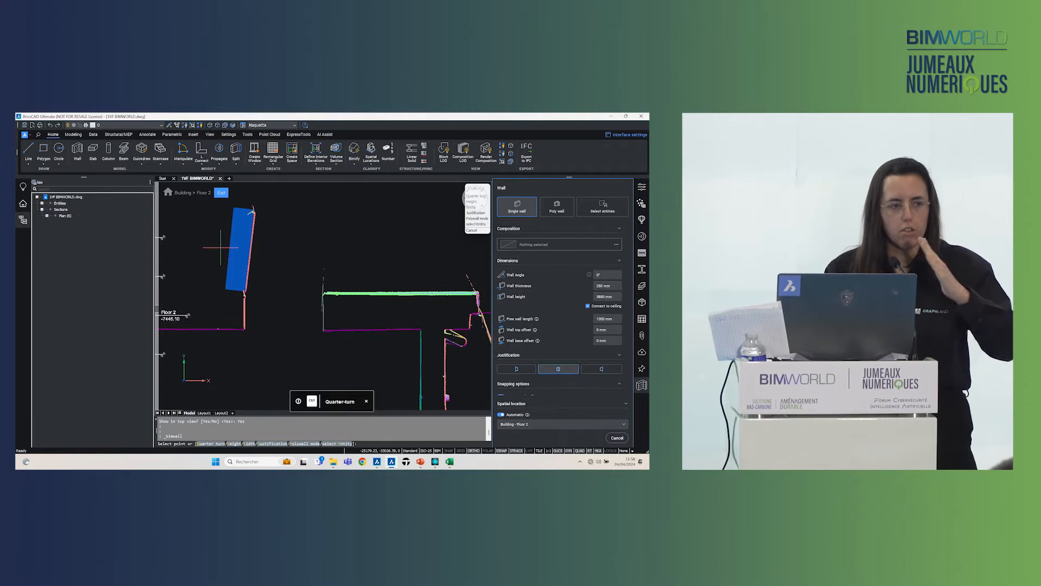
pyautogui.scroll(-3, 221, 248)
pyautogui.moveTo(290, 243); pyautogui.dragTo(272, 307, button='middle')
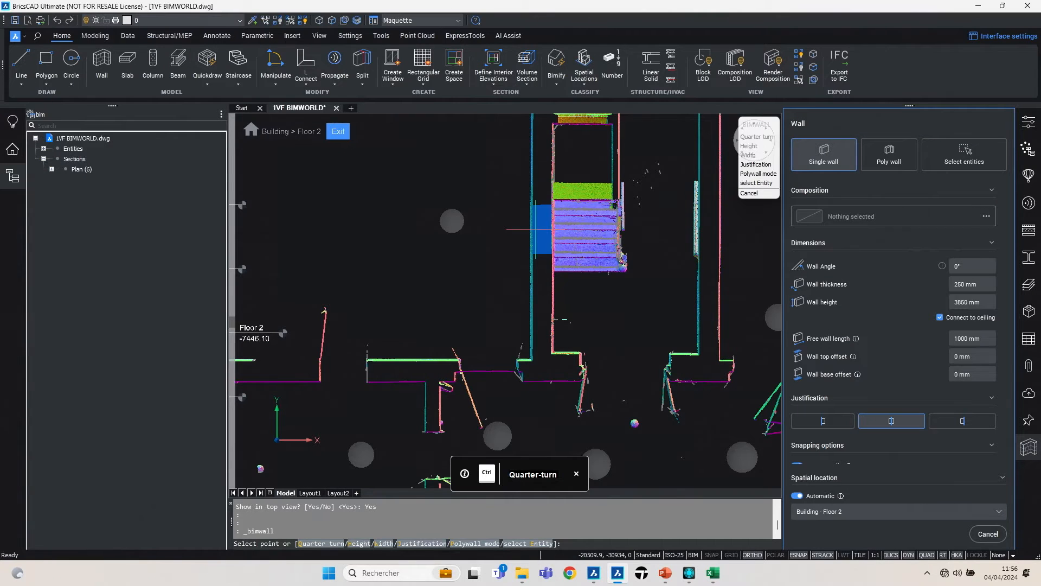
pyautogui.moveTo(731, 239); pyautogui.dragTo(339, 295, button='middle')
pyautogui.press('ctrl')
pyautogui.scroll(-2, 356, 283)
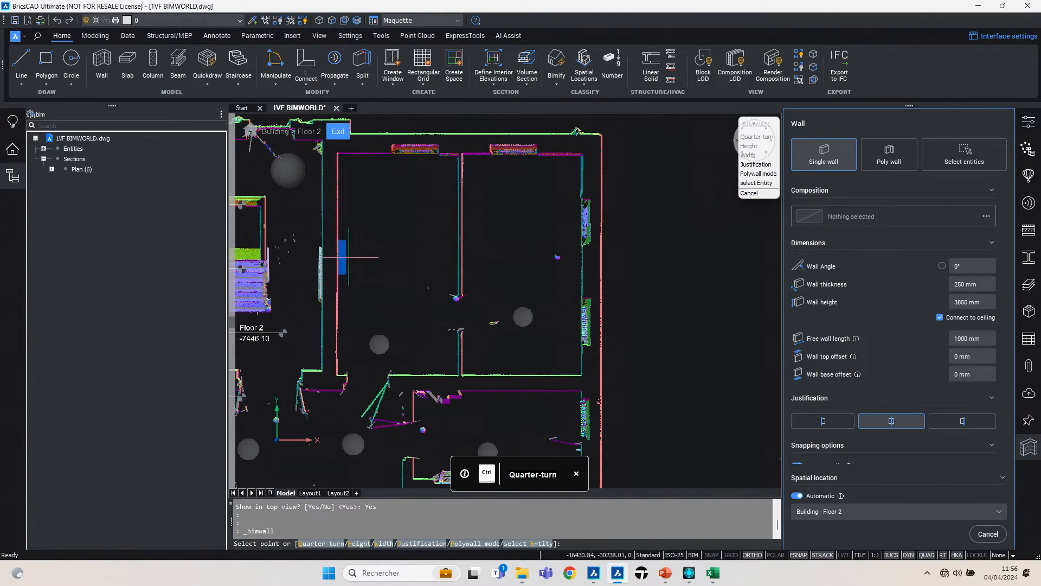
pyautogui.click(337, 239)
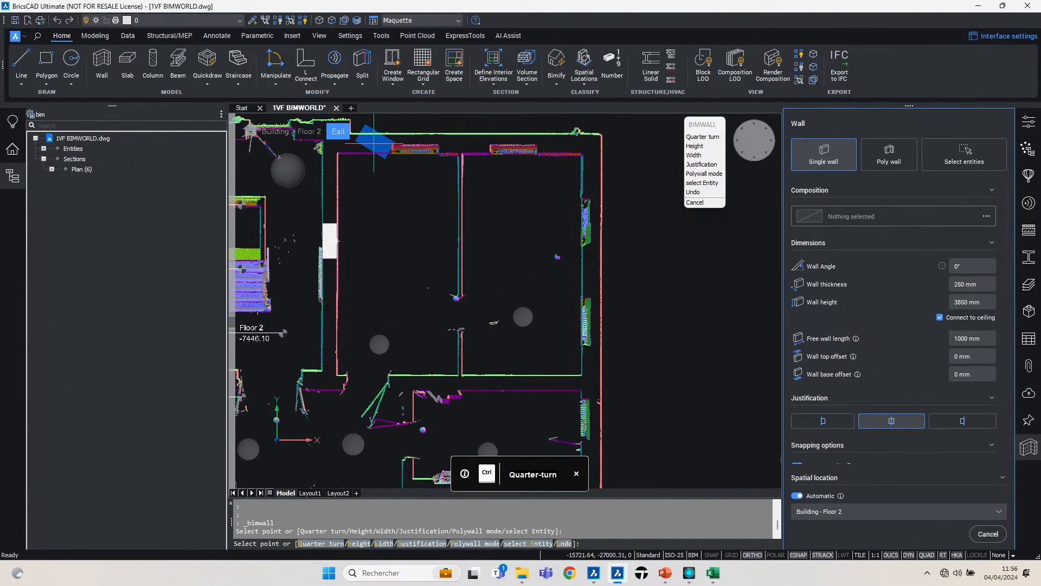
# Place single wall segments on the north, east and south walls of the north-east rooms and on the partition between them
pyautogui.click(559, 143)
pyautogui.click(596, 268)
pyautogui.click(524, 383)
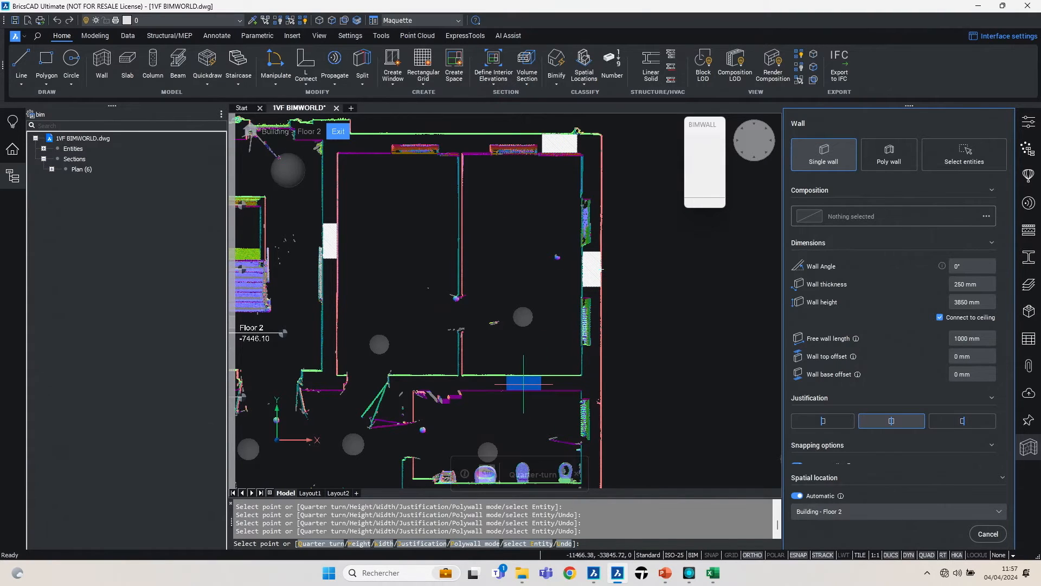
pyautogui.scroll(1, 461, 277)
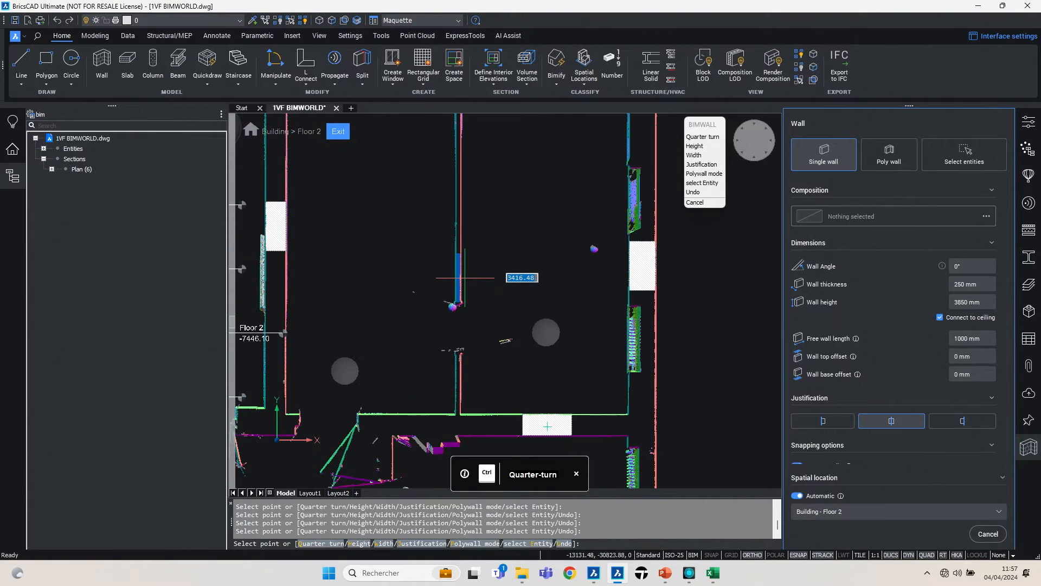
pyautogui.click(463, 277)
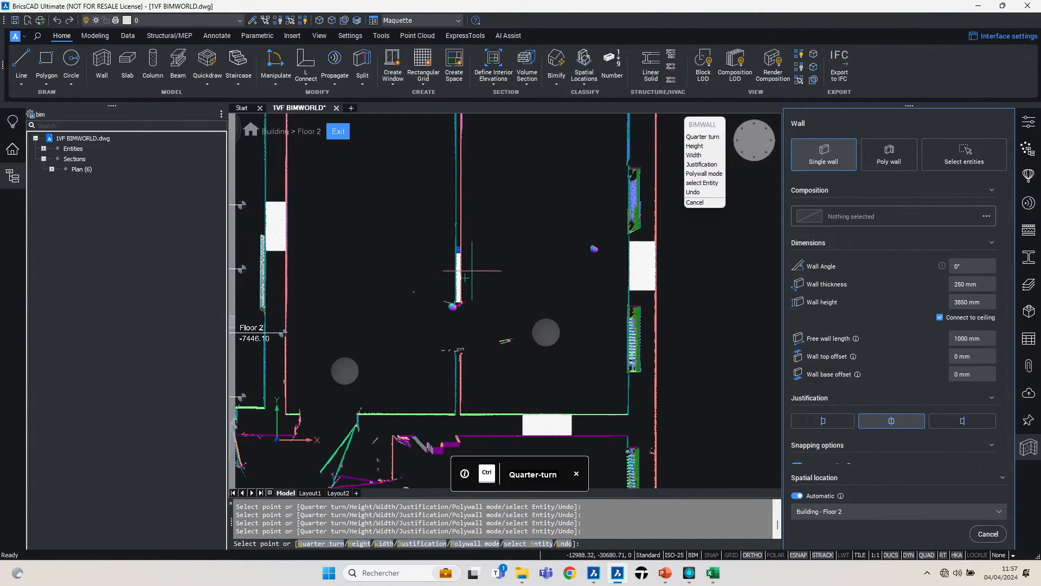
# Join the stairwell-side wall and the north wall of the north-east rooms into a corner with L-Connect
pyautogui.press('Escape')
pyautogui.moveTo(318, 306); pyautogui.dragTo(396, 290, button='middle')
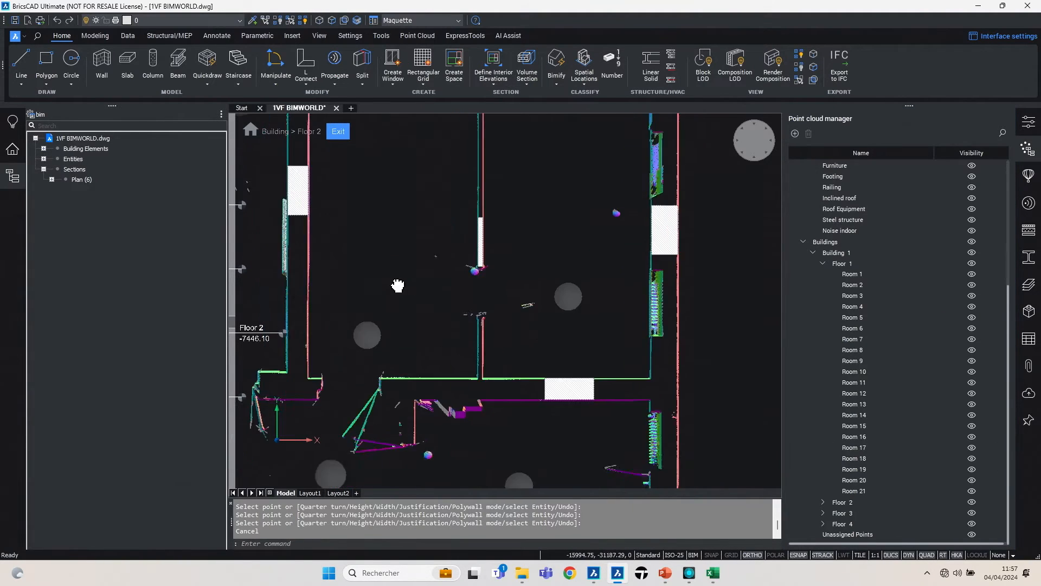
pyautogui.scroll(-2, 395, 290)
pyautogui.moveTo(418, 190); pyautogui.dragTo(431, 282, button='middle')
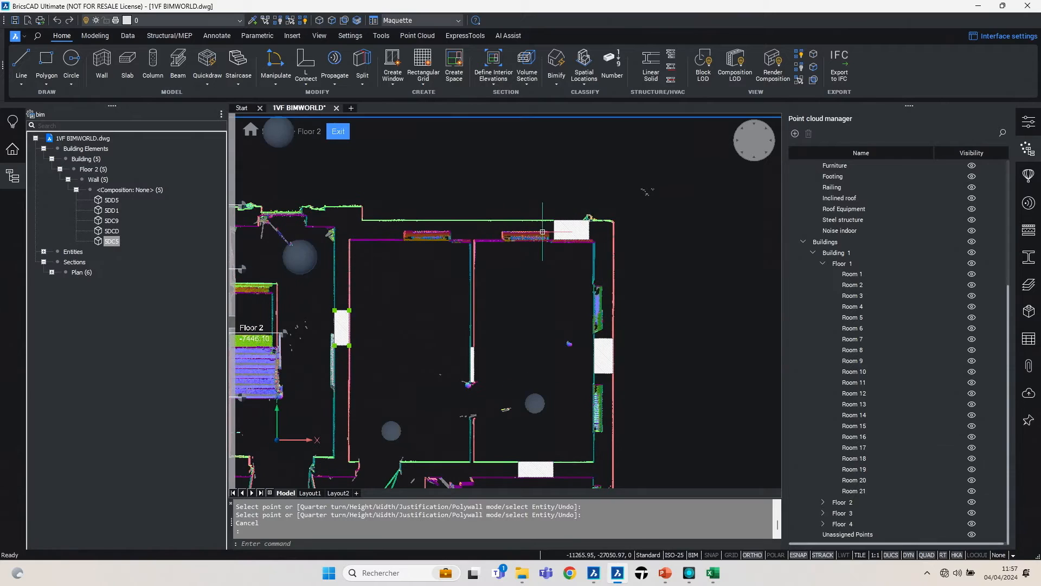
pyautogui.click(566, 230)
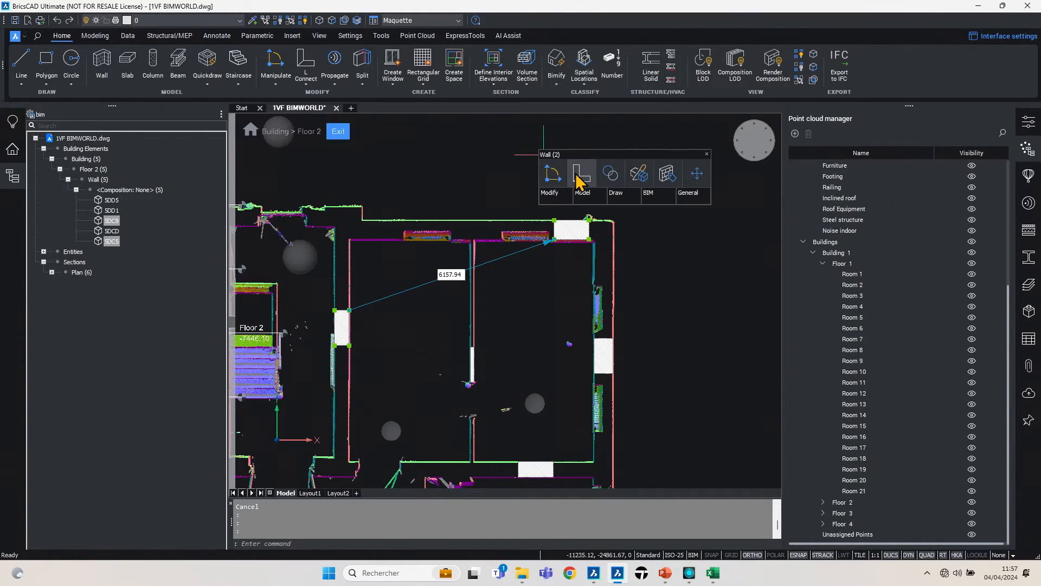
pyautogui.click(574, 174)
pyautogui.press('Return')
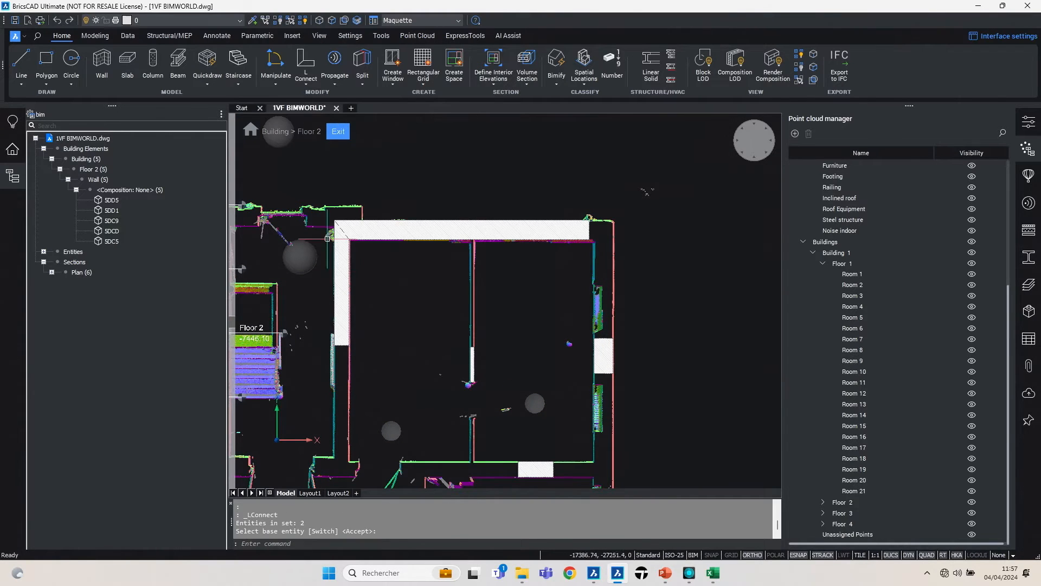
# Join the east wall to the north wall with L-Connect to close the north-east corner
pyautogui.click(600, 345)
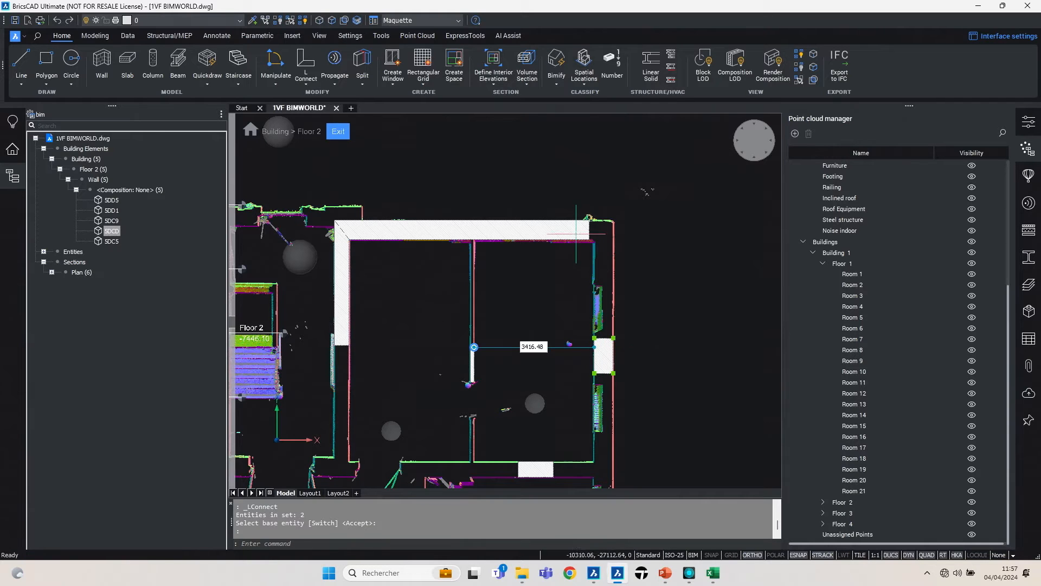
pyautogui.click(576, 233)
pyautogui.click(585, 205)
pyautogui.press('Return')
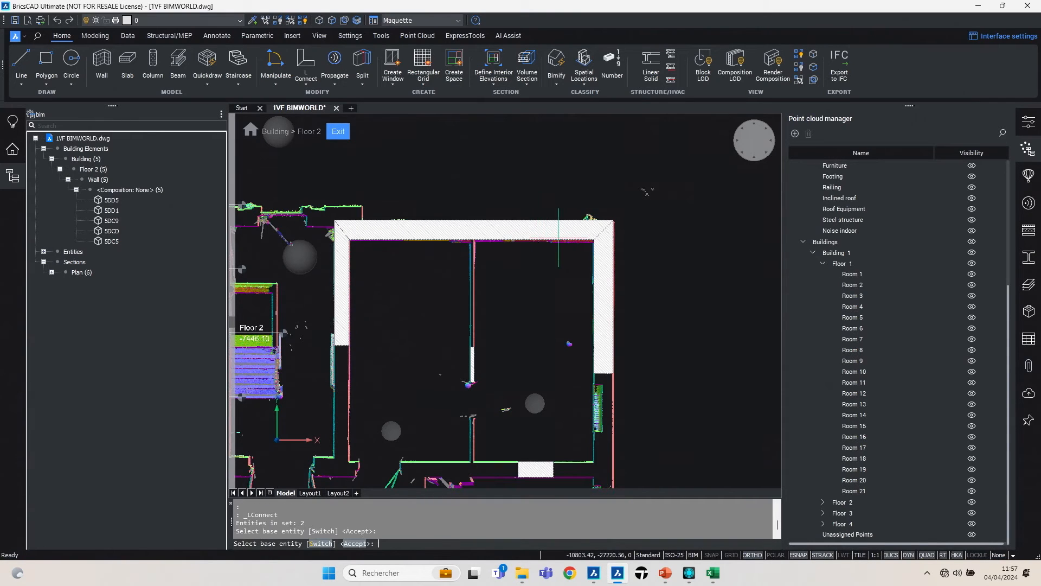
# Join the east wall and the south wall of the north-east rooms into a corner with L-Connect
pyautogui.moveTo(560, 387); pyautogui.dragTo(553, 273, button='middle')
pyautogui.click(589, 237)
pyautogui.click(540, 356)
pyautogui.rightClick(531, 296)
pyautogui.click(548, 317)
pyautogui.press('Return')
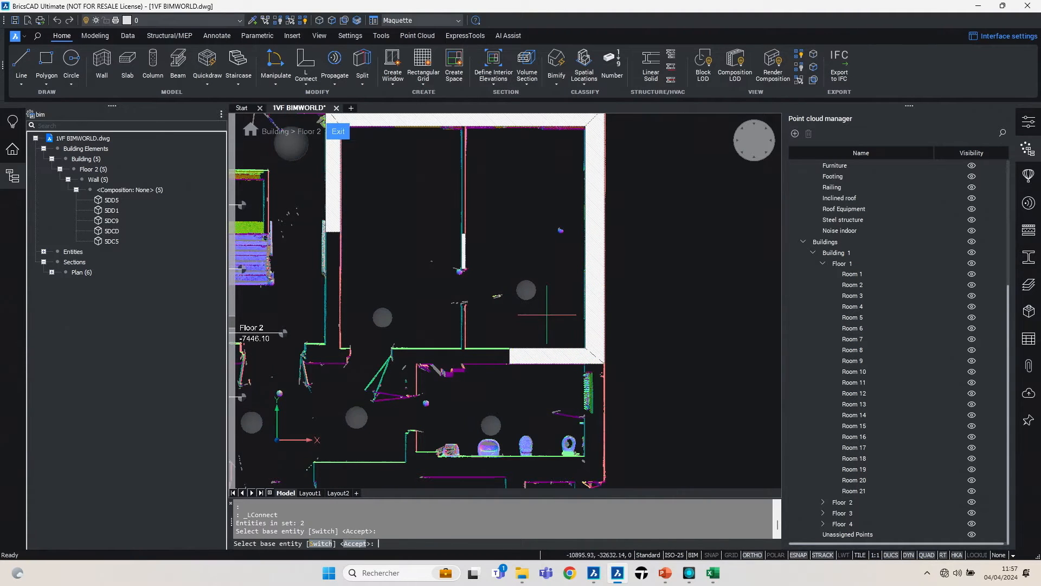
# Extend the north end face of the thin partition between the two rooms to the nearest wall with T-Connect
pyautogui.click(430, 225)
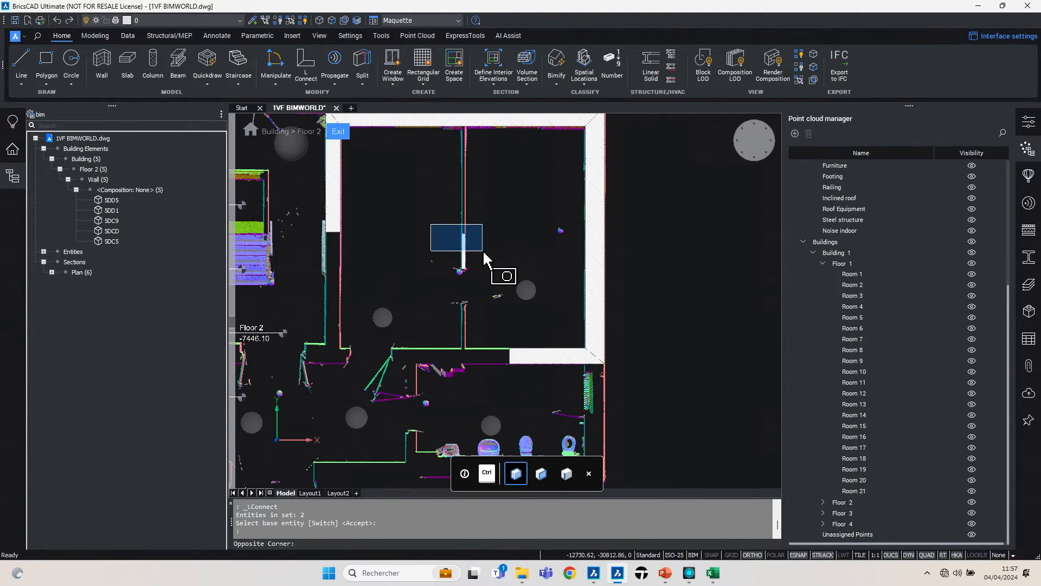
pyautogui.click(484, 253)
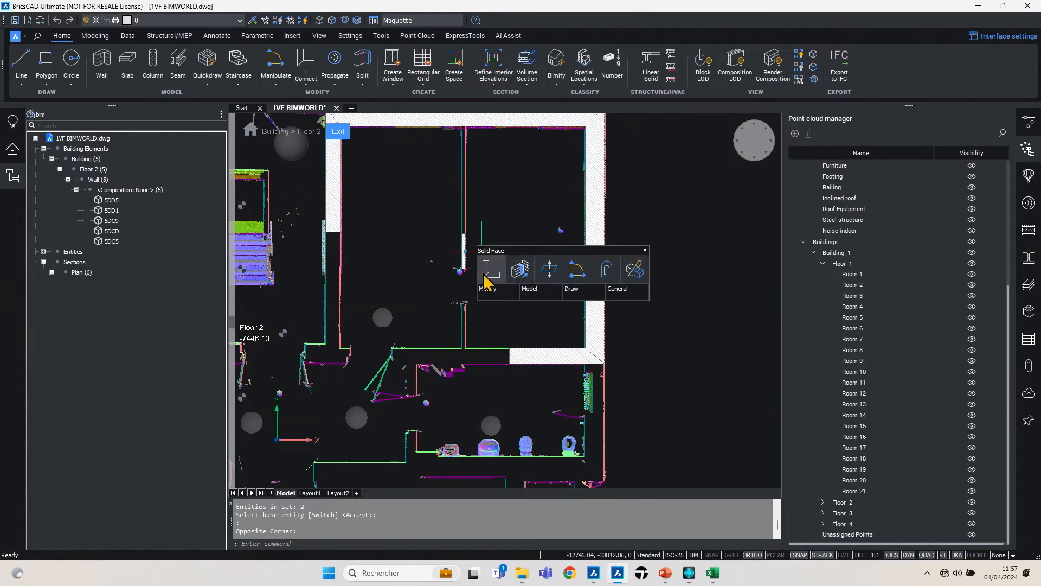
pyautogui.click(522, 283)
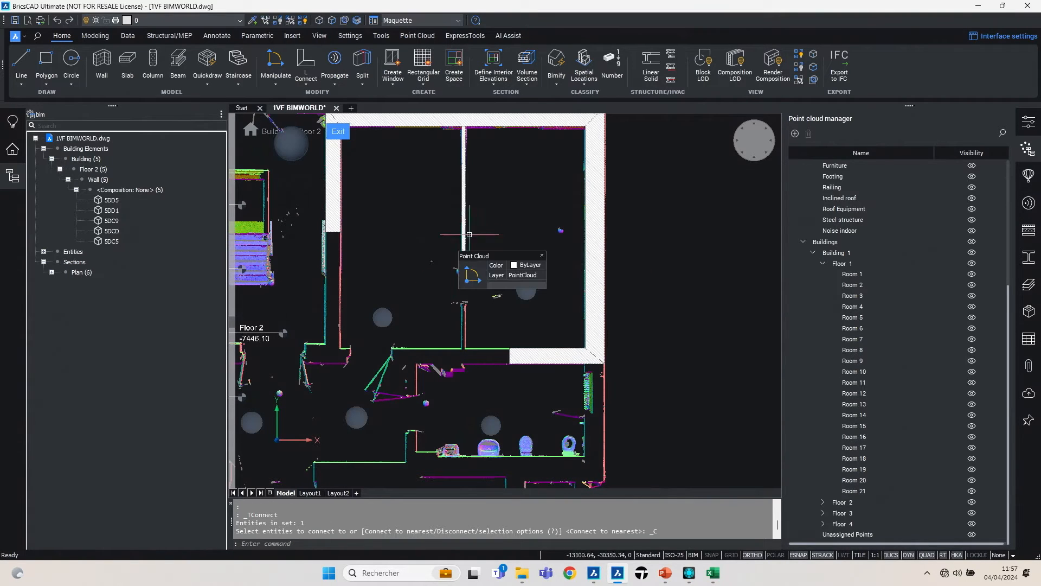
# Place a circular column of 236 mm radius and 3850 mm height on the second scanned column of the east colonnade
pyautogui.scroll(-2, 469, 238)
pyautogui.moveTo(521, 297); pyautogui.dragTo(425, 57, button='middle')
pyautogui.click(153, 64)
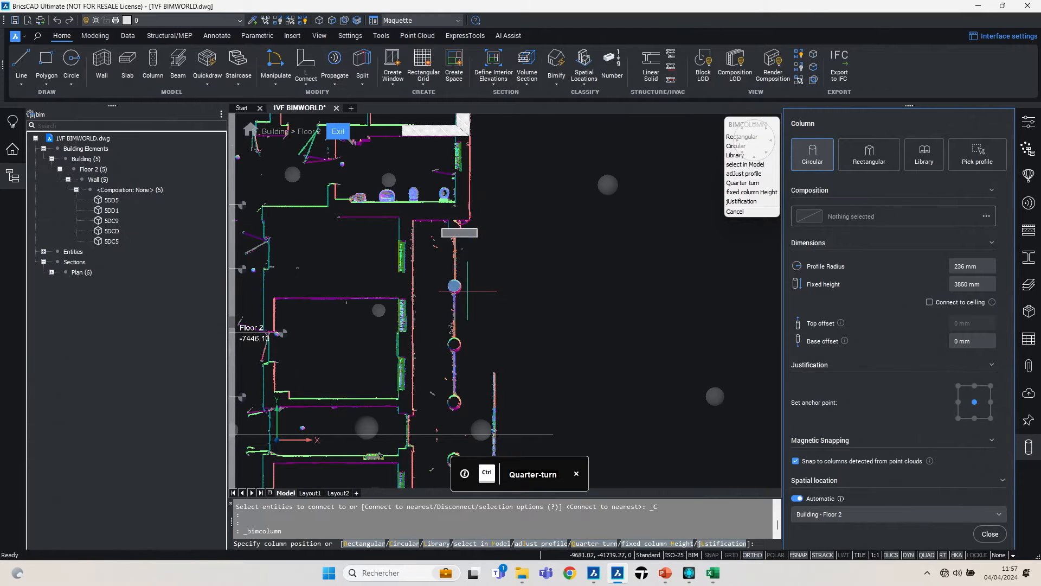
pyautogui.scroll(3, 454, 352)
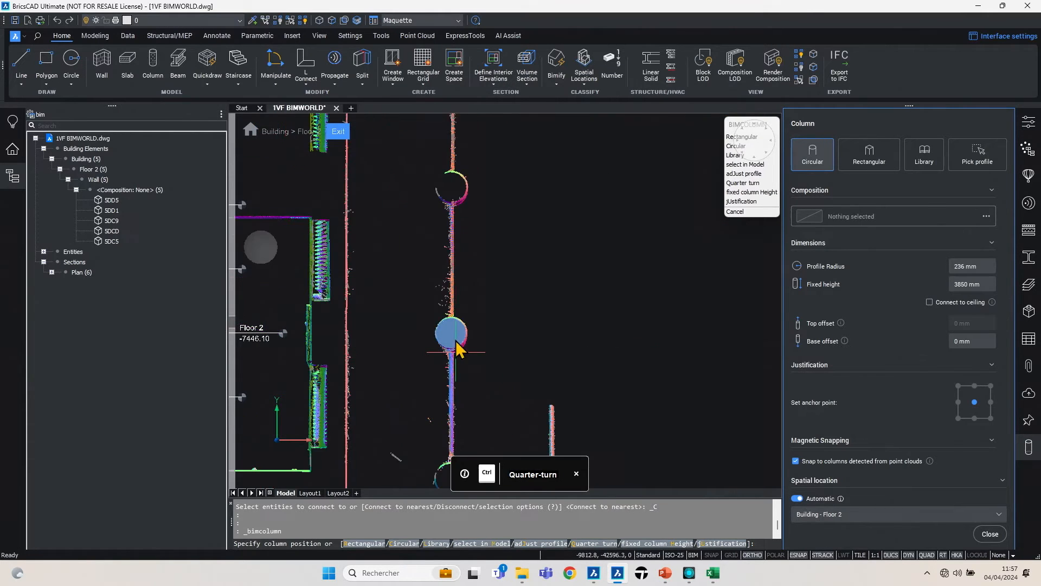
pyautogui.moveTo(546, 220); pyautogui.dragTo(578, 398, button='middle')
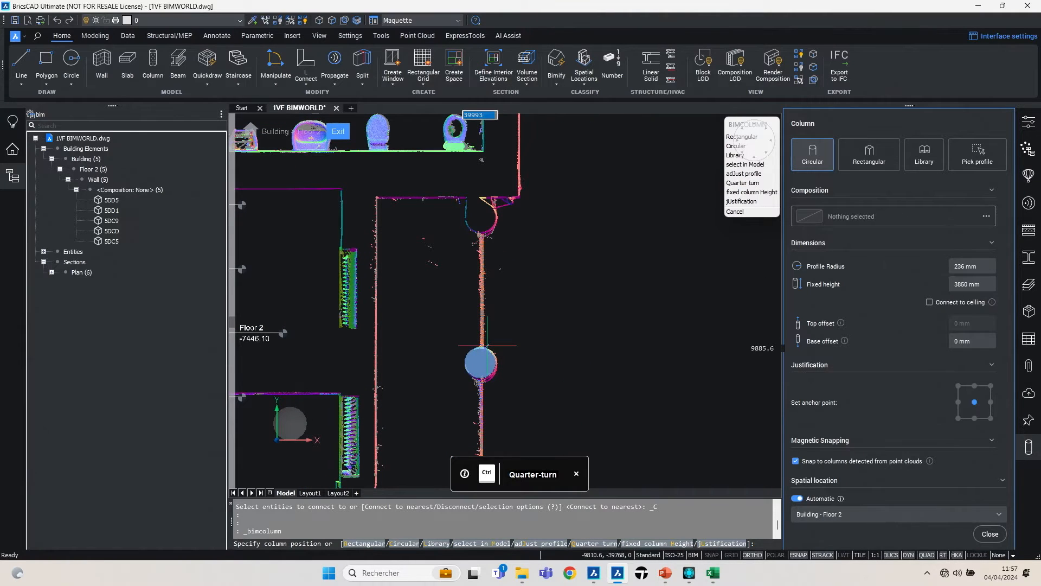
pyautogui.click(481, 349)
# Place another circular column of 236 mm radius on the third scanned column of the west colonnade and end the column command
pyautogui.scroll(-2, 588, 236)
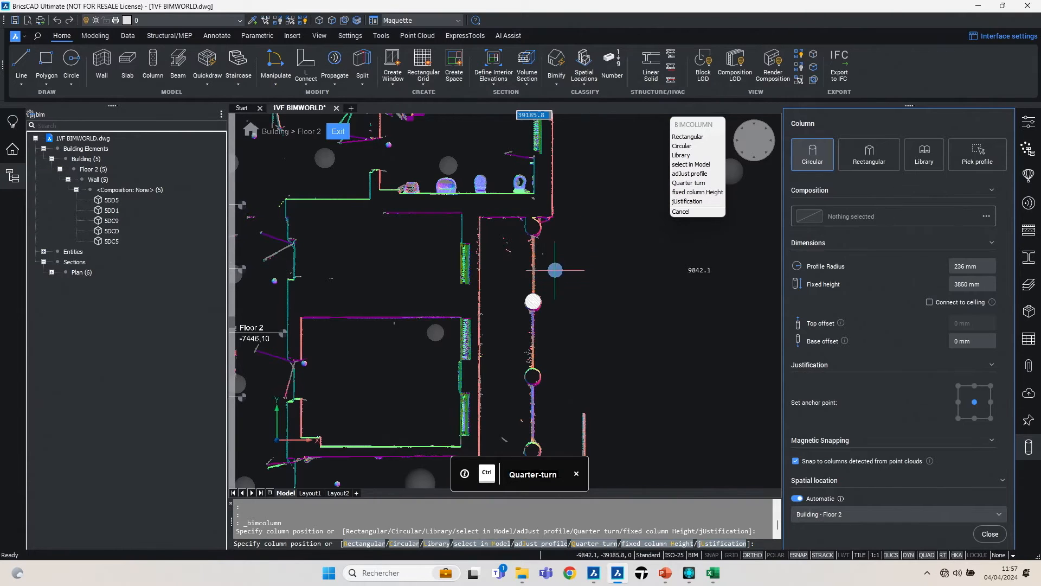
pyautogui.moveTo(523, 276); pyautogui.dragTo(785, 232, button='middle')
pyautogui.moveTo(395, 301); pyautogui.dragTo(660, 275, button='middle')
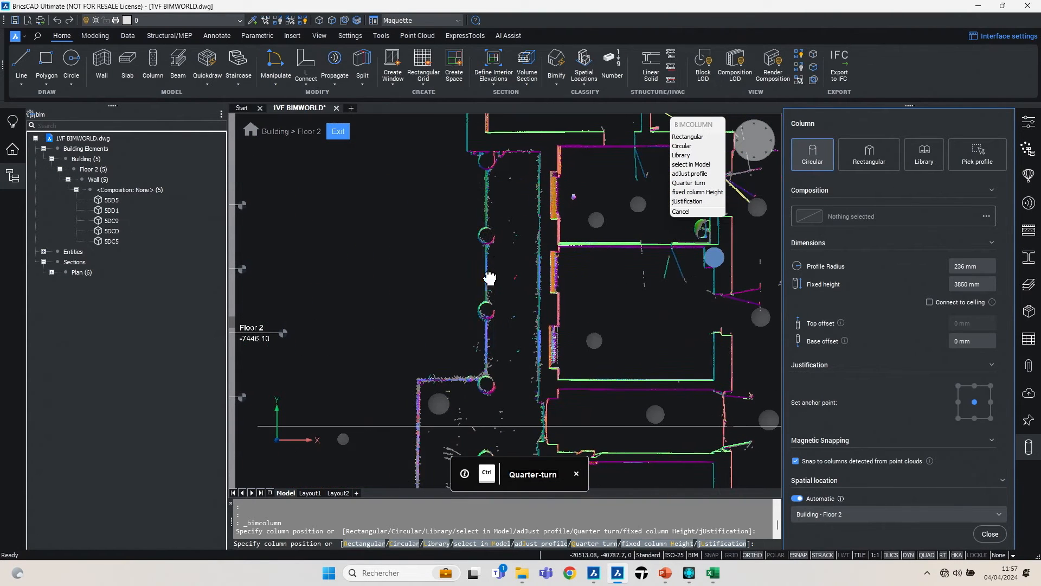
pyautogui.click(486, 310)
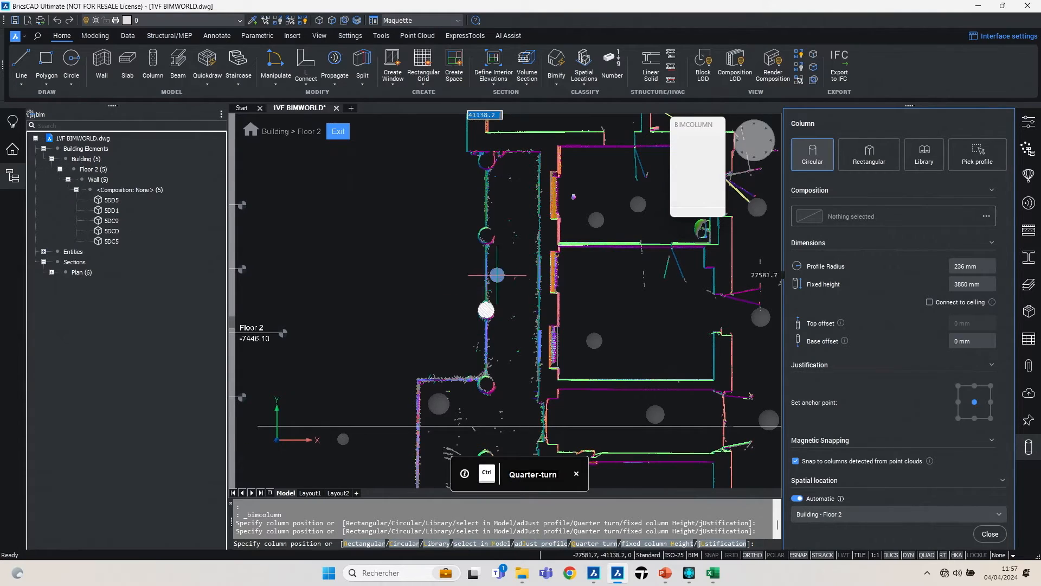
pyautogui.moveTo(521, 261); pyautogui.dragTo(332, 302, button='middle')
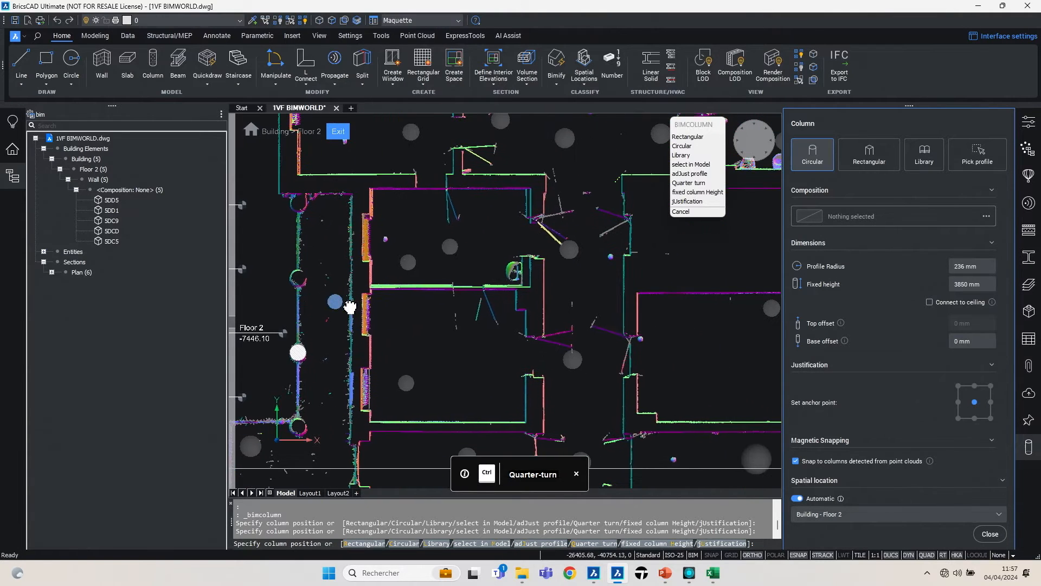
pyautogui.moveTo(429, 271); pyautogui.dragTo(307, 297, button='middle')
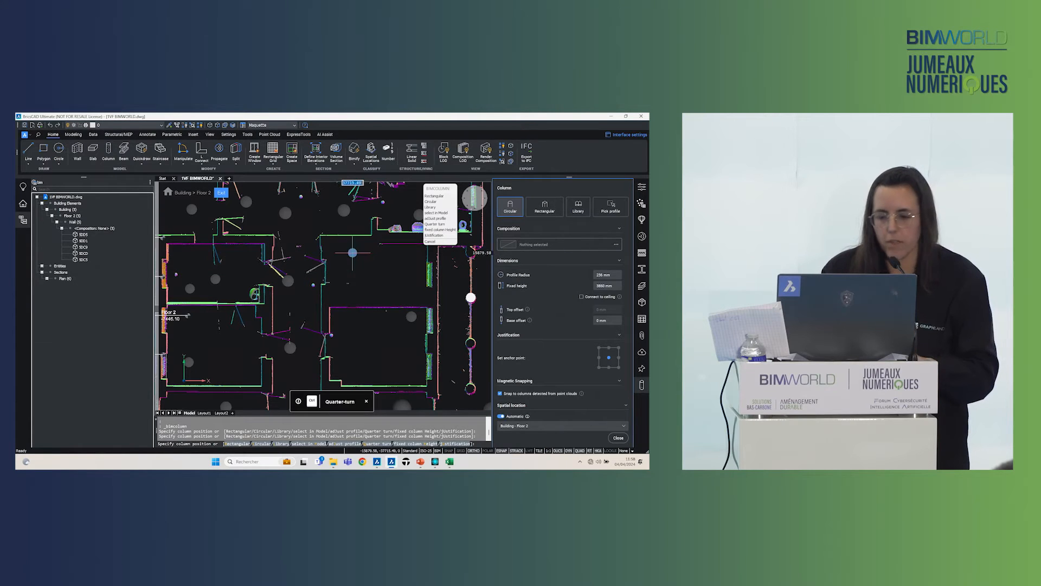
pyautogui.press('Escape')
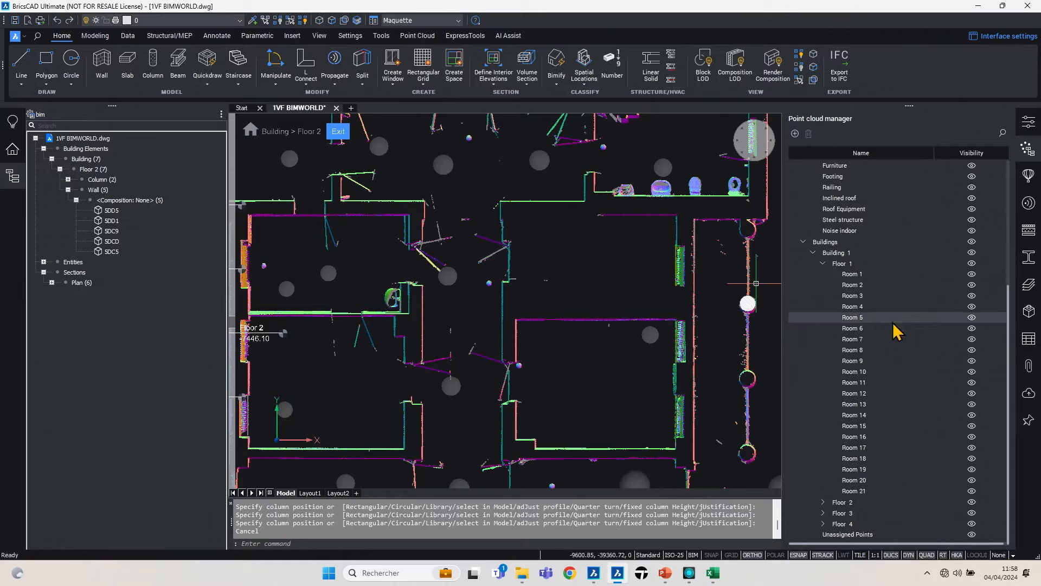
pyautogui.press('Escape')
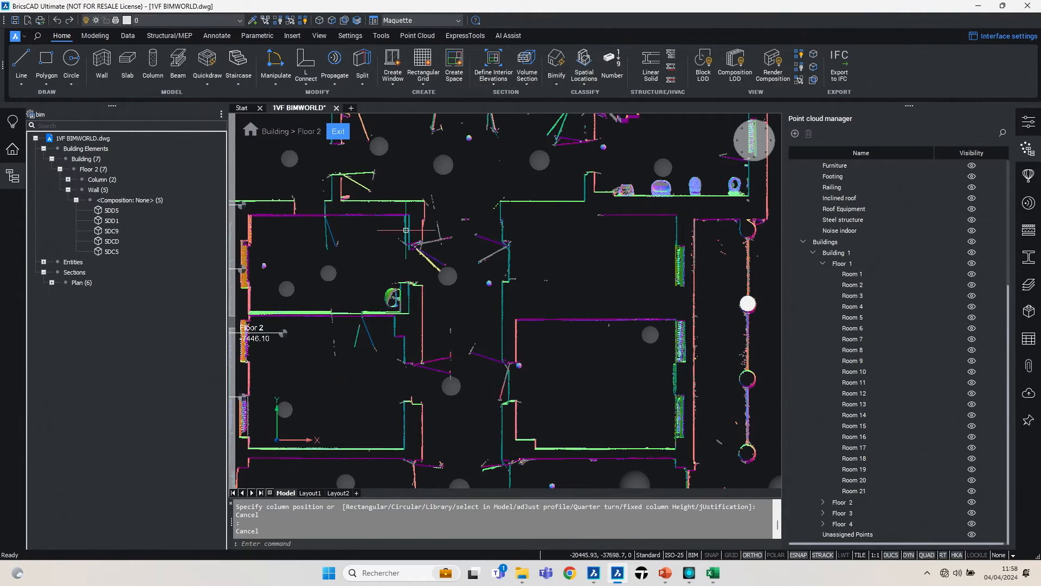
pyautogui.press('Escape')
pyautogui.press('Escape')
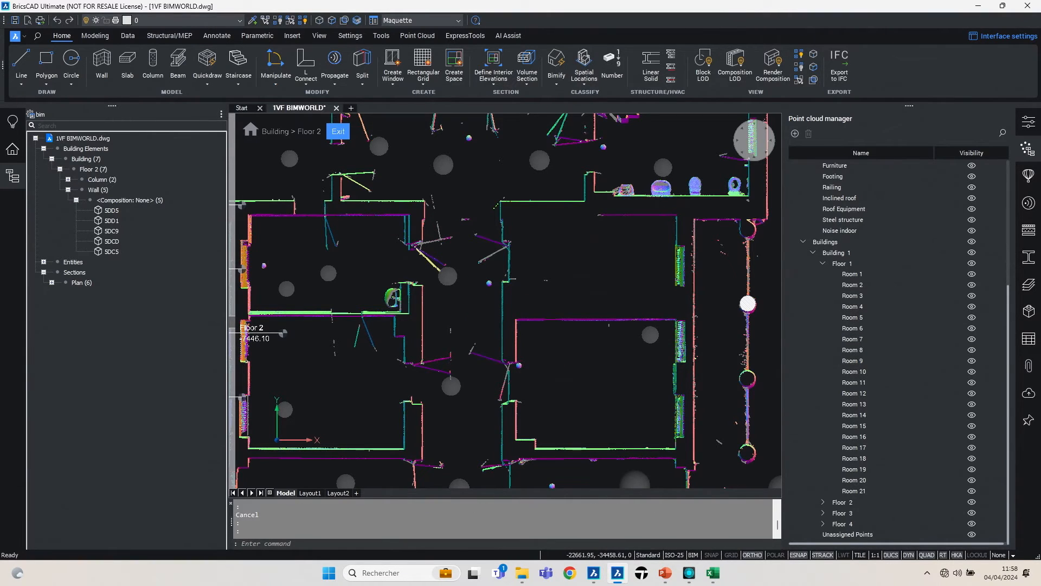
# Leave the Floor 2 story and reopen it in top view
pyautogui.click(337, 131)
pyautogui.scroll(-3, 471, 207)
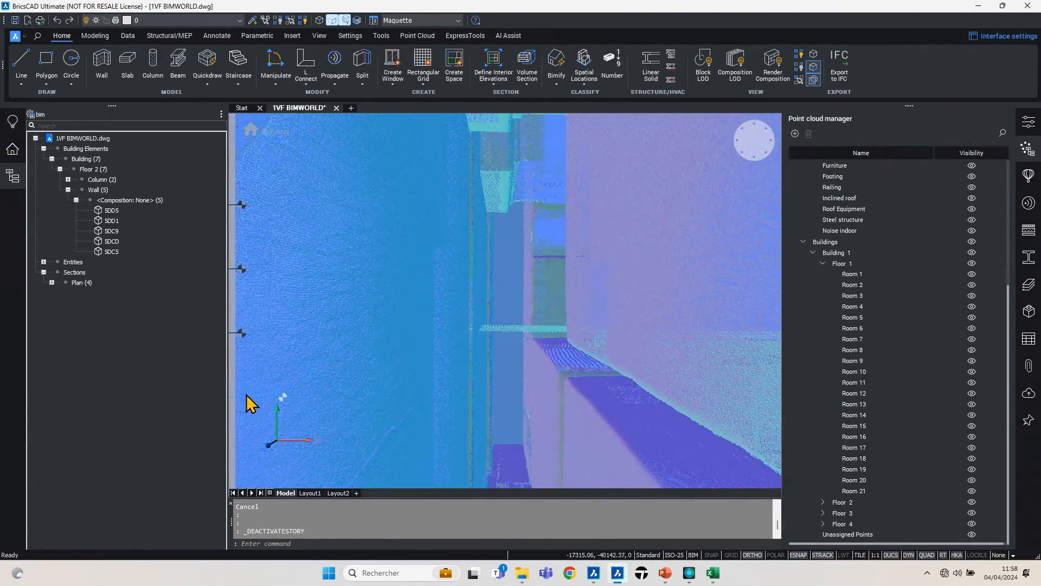
pyautogui.click(247, 339)
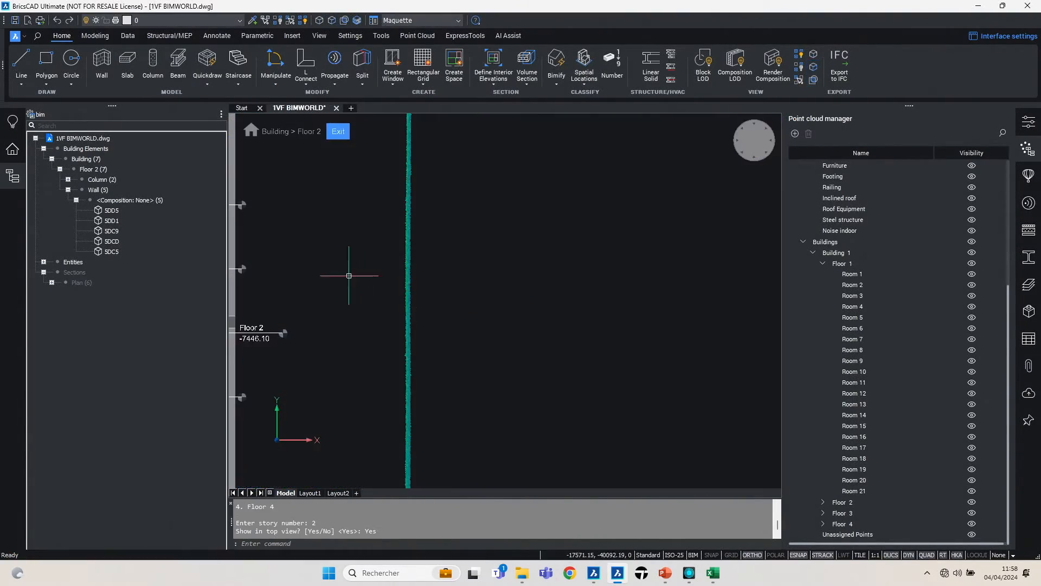
pyautogui.scroll(5, 369, 268)
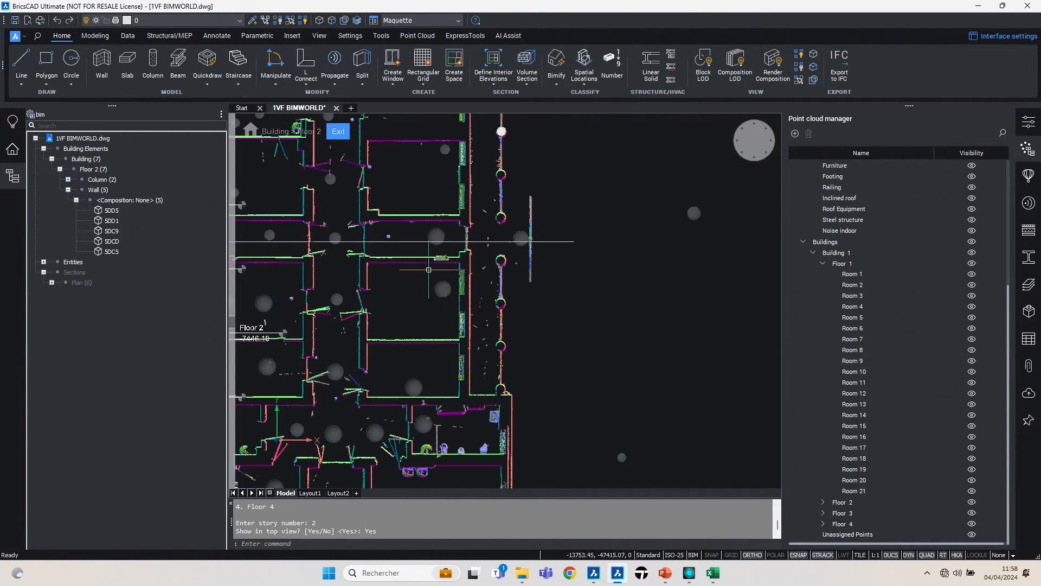
# Open the bubble view of the scan position in the large south-east room of Floor 2 and reposition the viewer window
pyautogui.moveTo(440, 289)
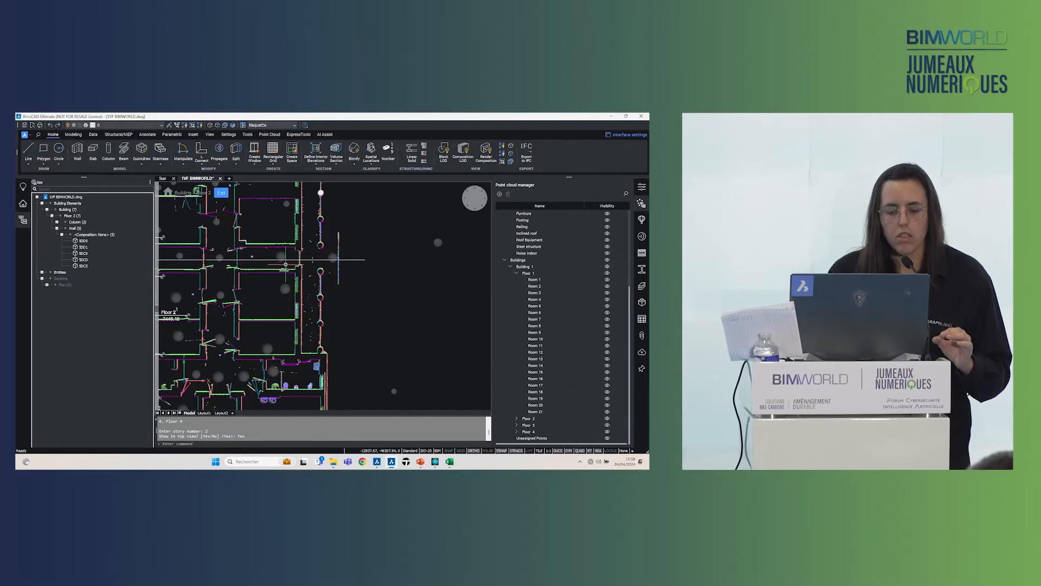
pyautogui.moveTo(286, 265); pyautogui.dragTo(305, 201, button='middle')
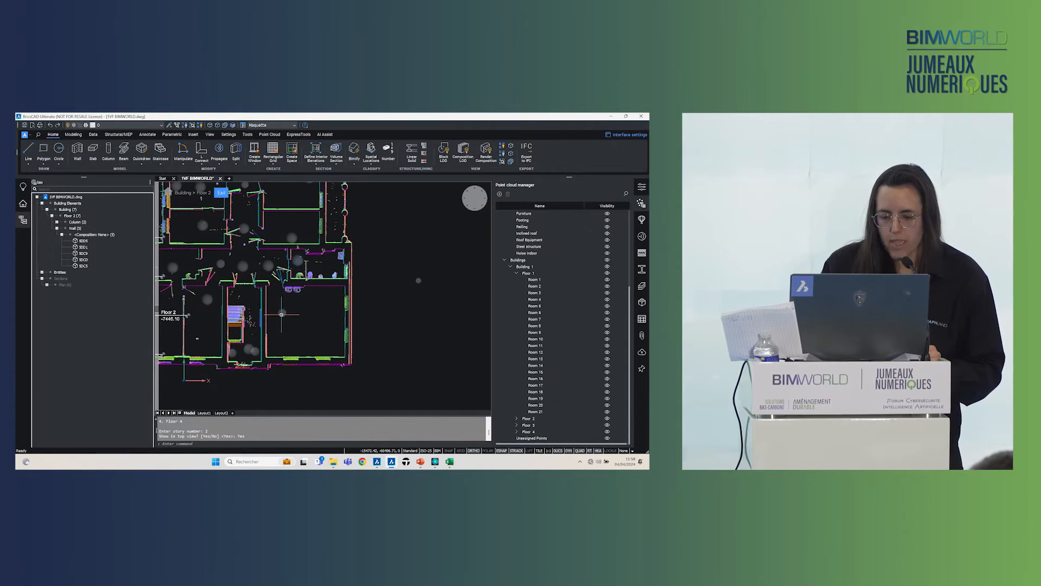
pyautogui.doubleClick(282, 314)
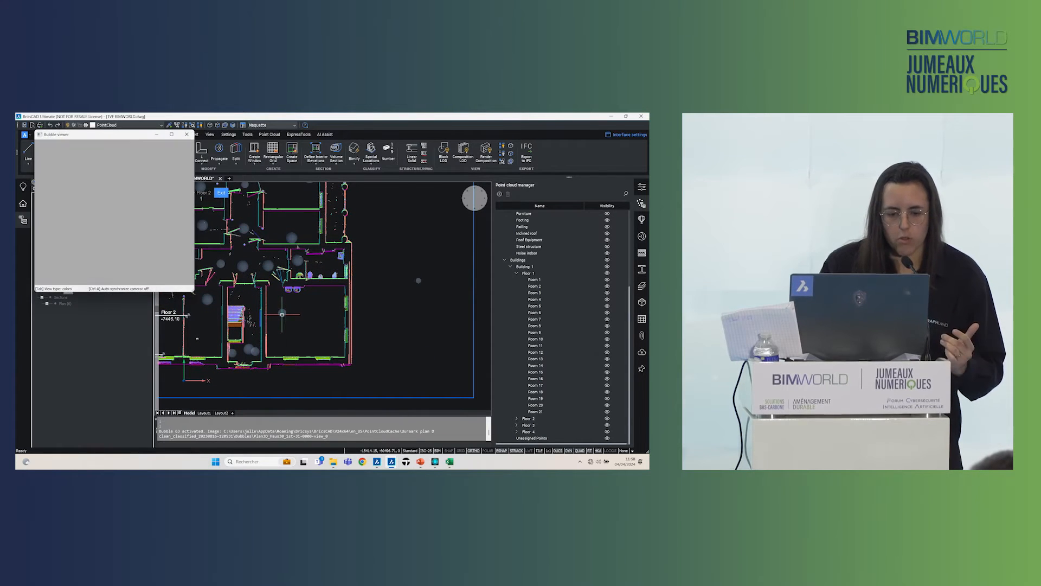
pyautogui.moveTo(593, 185); pyautogui.dragTo(378, 173)
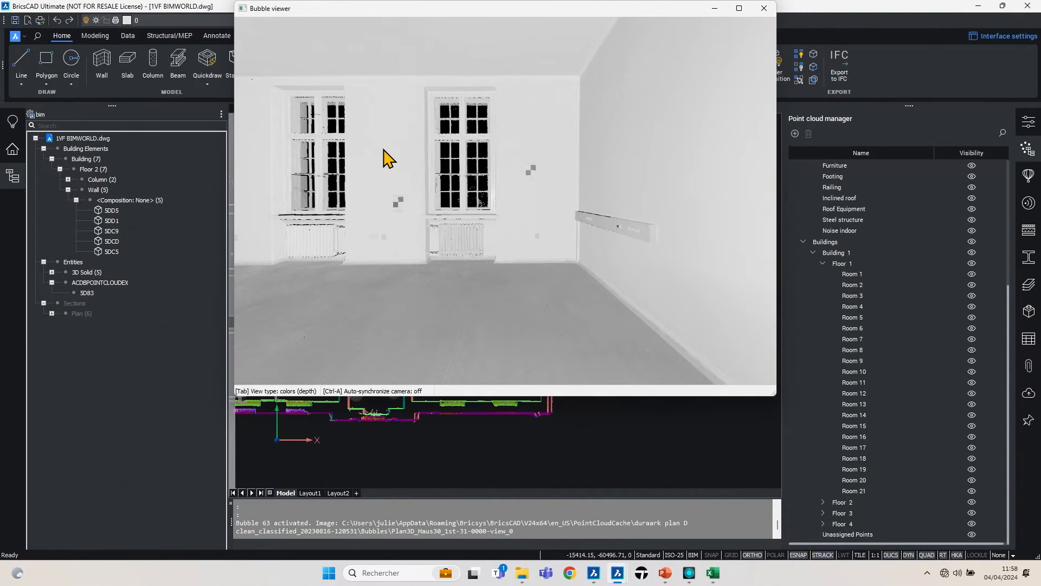
pyautogui.moveTo(406, 18); pyautogui.dragTo(272, 146)
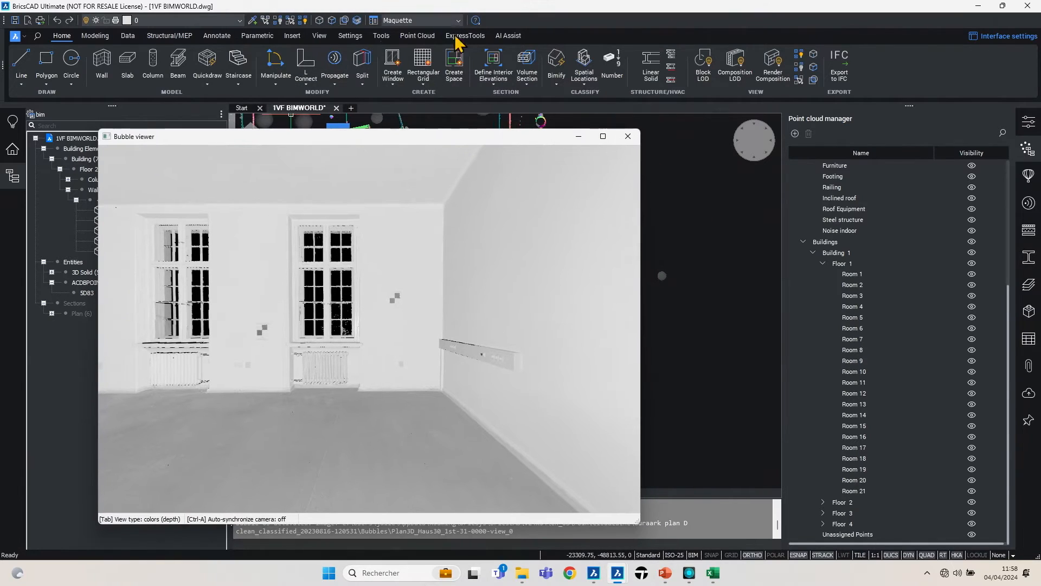
# Fit a rectangular plane to the room's ceiling from the bubble view with Fit Planar
pyautogui.click(417, 36)
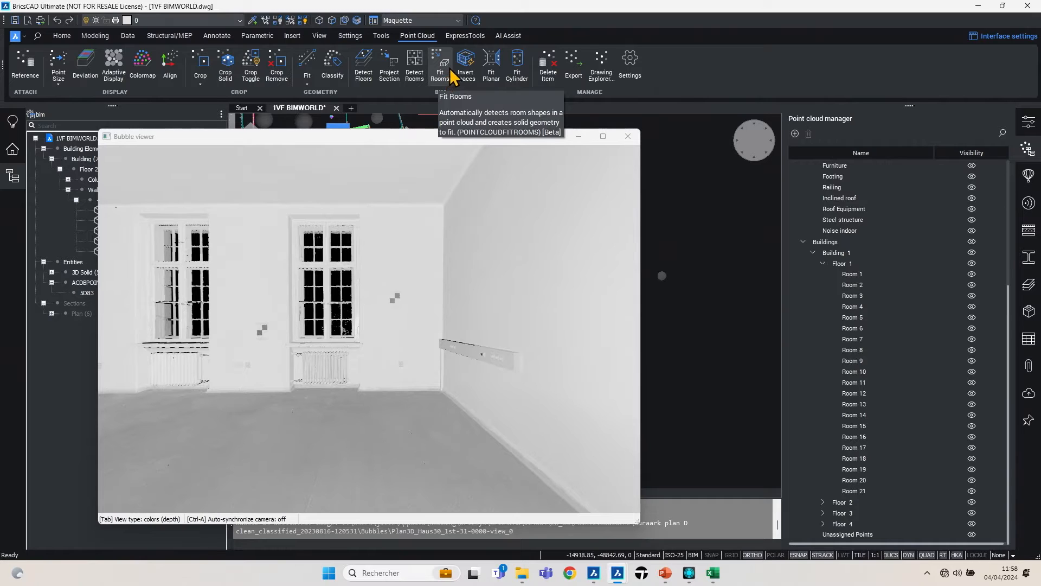
pyautogui.click(492, 76)
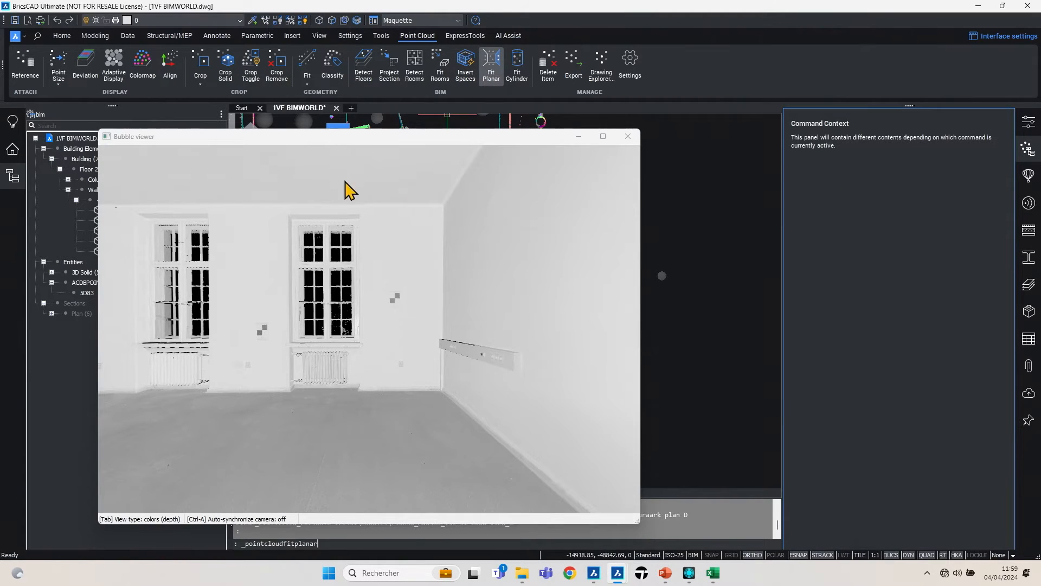
pyautogui.moveTo(334, 235); pyautogui.dragTo(363, 278)
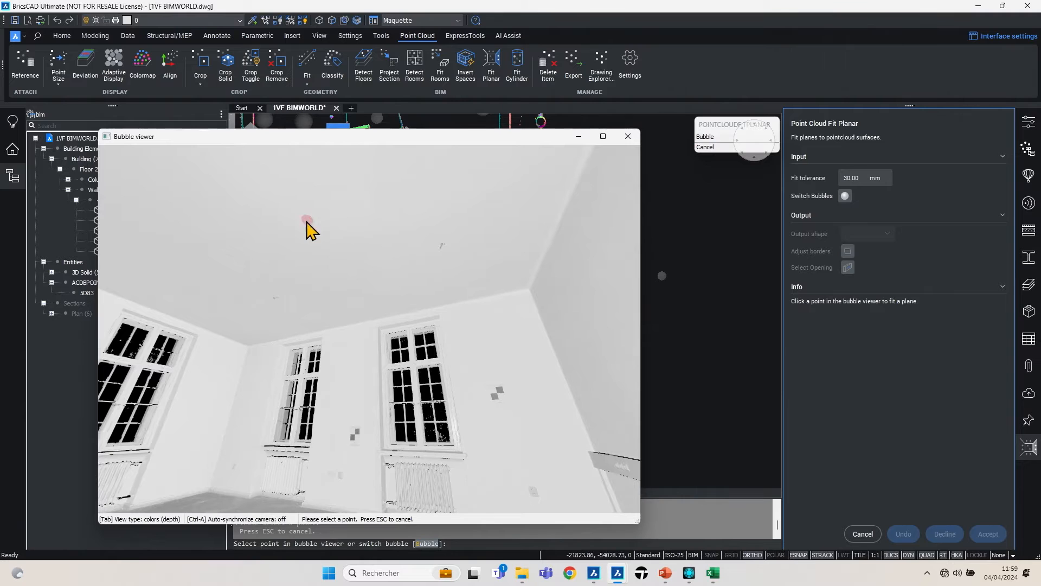
pyautogui.click(294, 192)
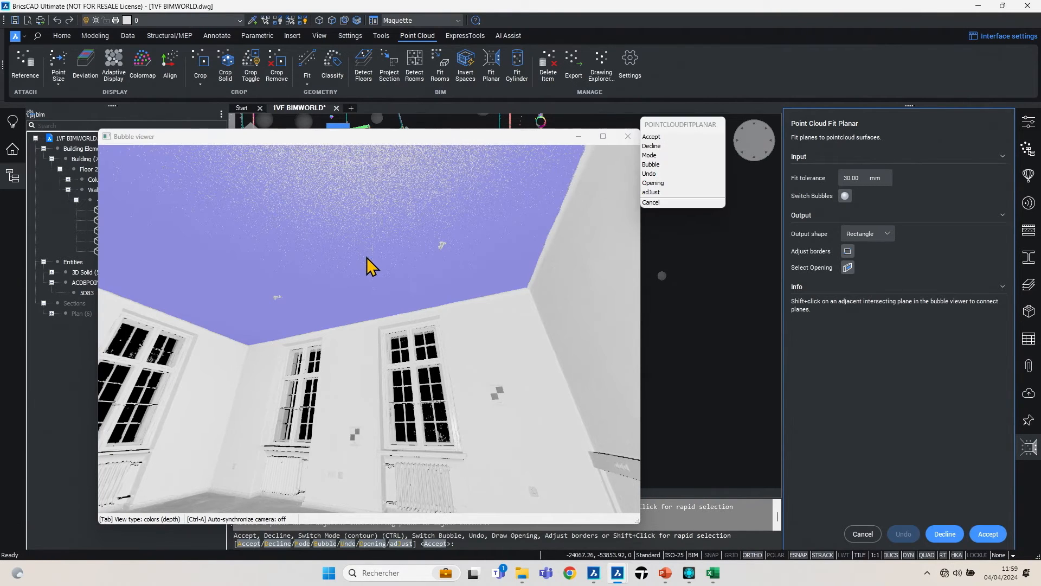
# Connect a side wall, the floor and a window wall as adjacent planes to the fitted ceiling plane in the bubble view
pyautogui.moveTo(460, 280)
pyautogui.mouseDown()
pyautogui.moveTo(353, 326)
pyautogui.moveTo(448, 227)
pyautogui.mouseUp()
pyautogui.click(449, 226)
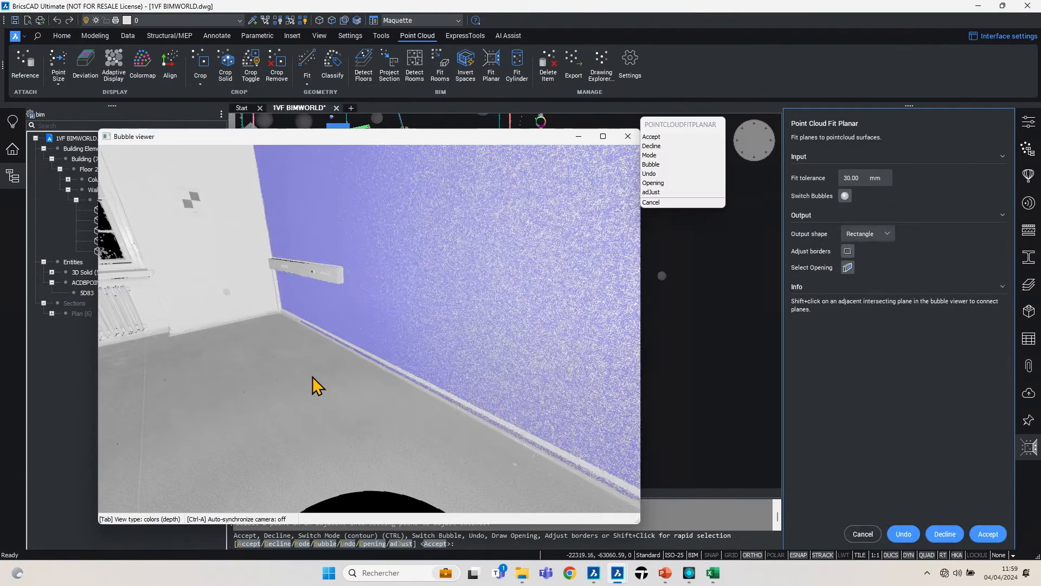
pyautogui.moveTo(312, 376); pyautogui.dragTo(454, 324)
pyautogui.keyDown('shift'); pyautogui.click(344, 345); pyautogui.keyUp('shift')
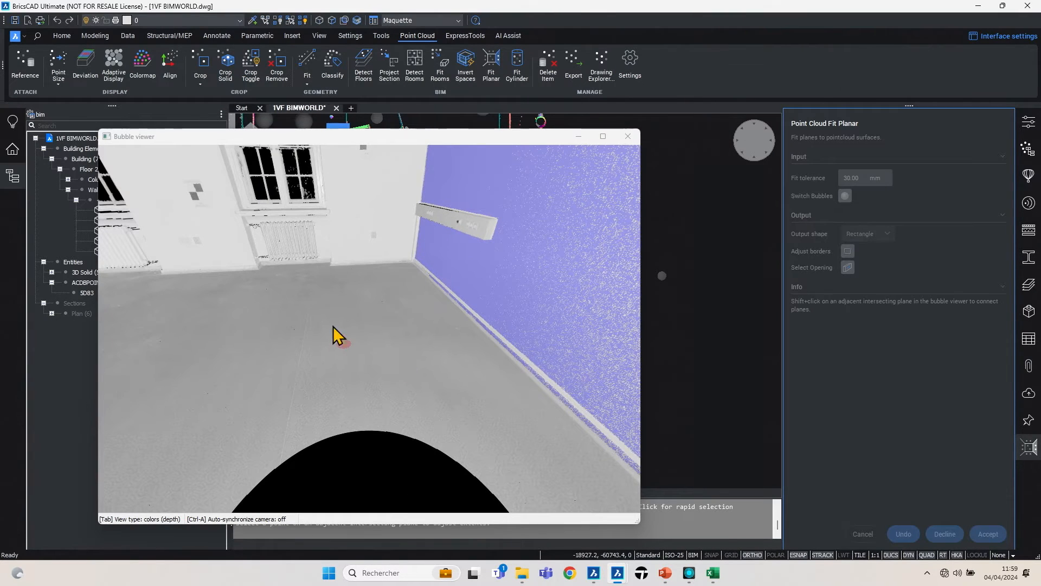
pyautogui.keyDown('shift'); pyautogui.click(167, 150); pyautogui.keyUp('shift')
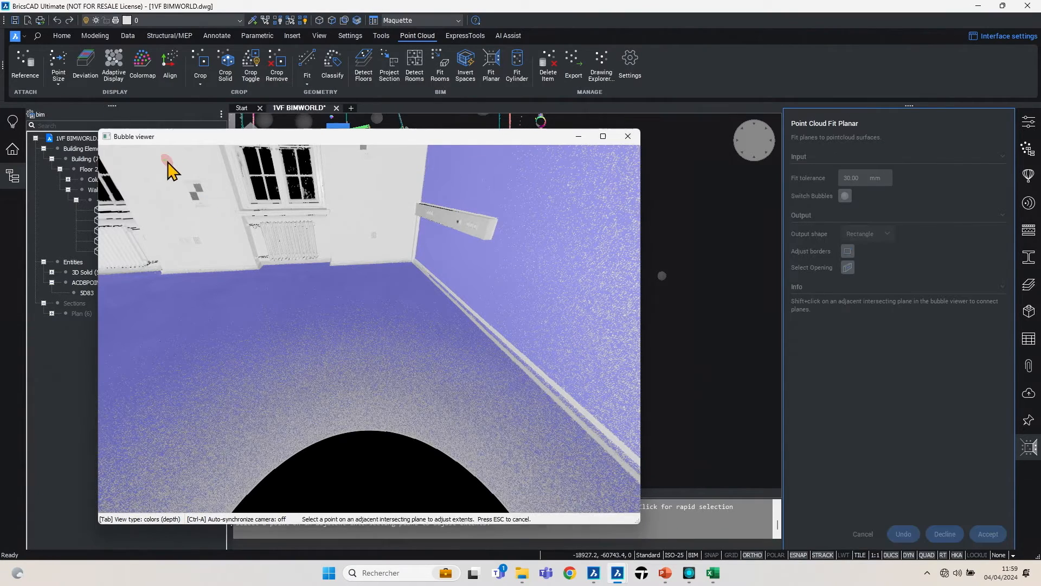
# Connect the room's remaining walls to the fitted planes, accept them as a closed room solid and close the bubble viewer
pyautogui.moveTo(156, 269); pyautogui.dragTo(458, 349)
pyautogui.keyDown('shift'); pyautogui.click(348, 275); pyautogui.keyUp('shift')
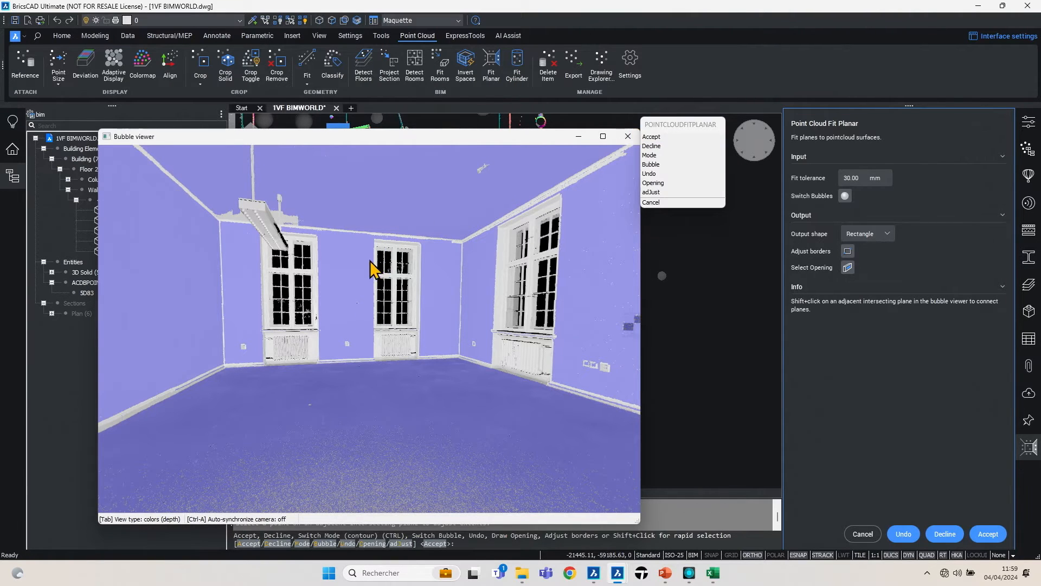
pyautogui.keyDown('shift'); pyautogui.click(470, 271); pyautogui.keyUp('shift')
pyautogui.moveTo(494, 299); pyautogui.dragTo(261, 273)
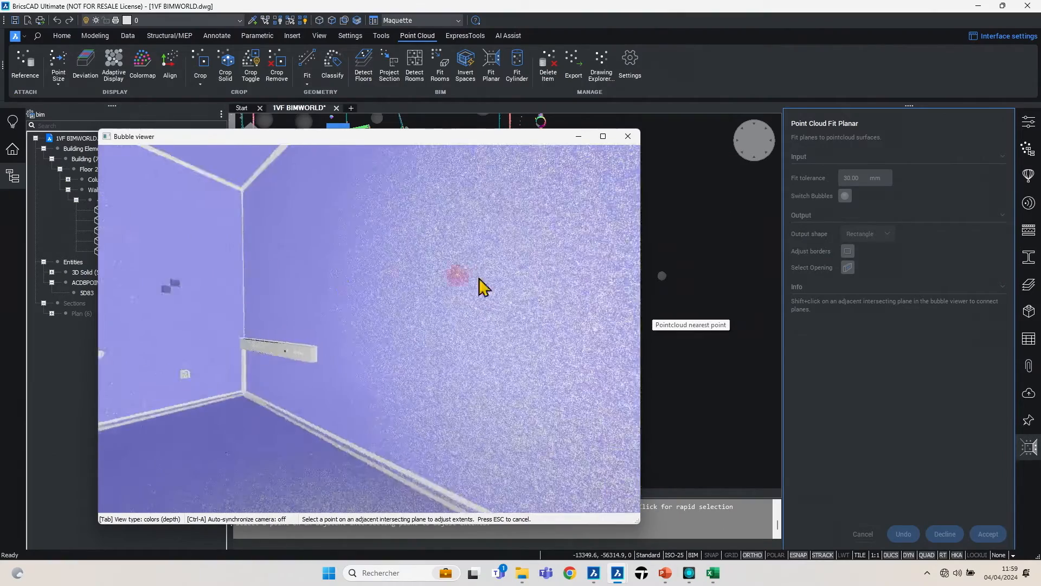
pyautogui.moveTo(488, 281); pyautogui.dragTo(303, 319)
pyautogui.click(303, 319)
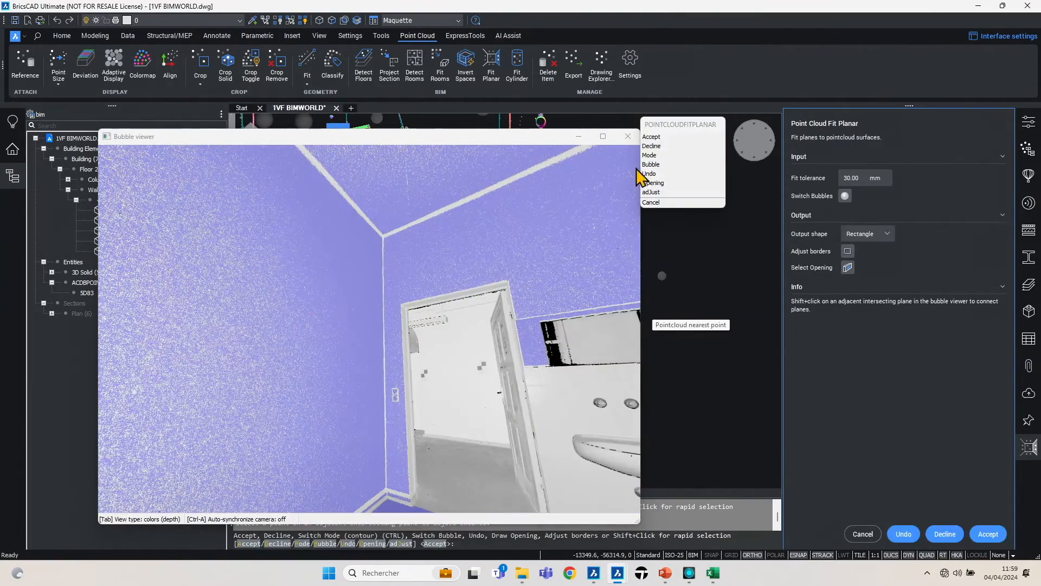
pyautogui.click(660, 138)
pyautogui.click(627, 136)
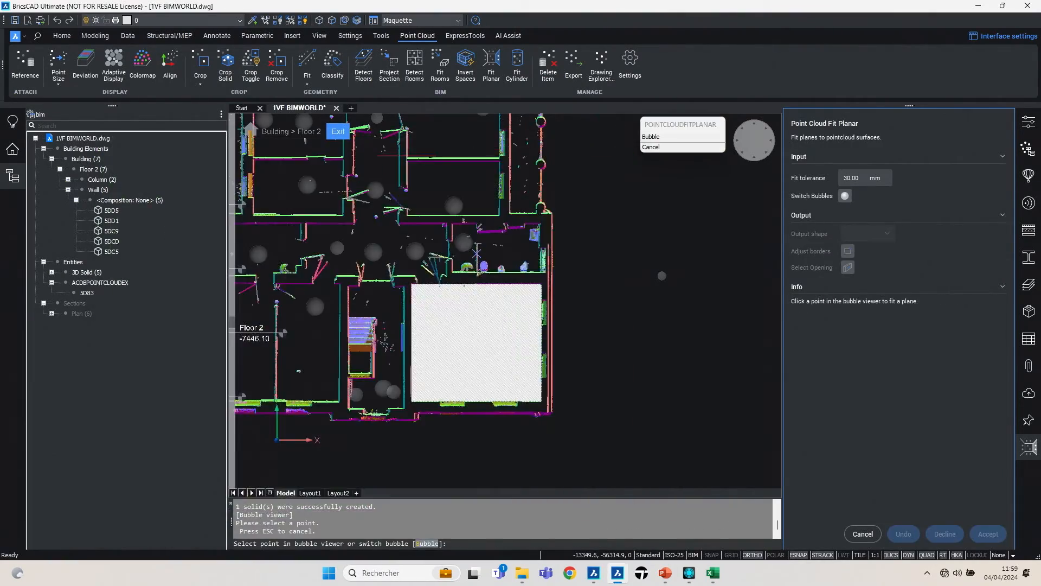
# Leave the Floor 2 story and hide the duraark plan D clean point cloud in a 3D view
pyautogui.click(346, 130)
pyautogui.click(339, 132)
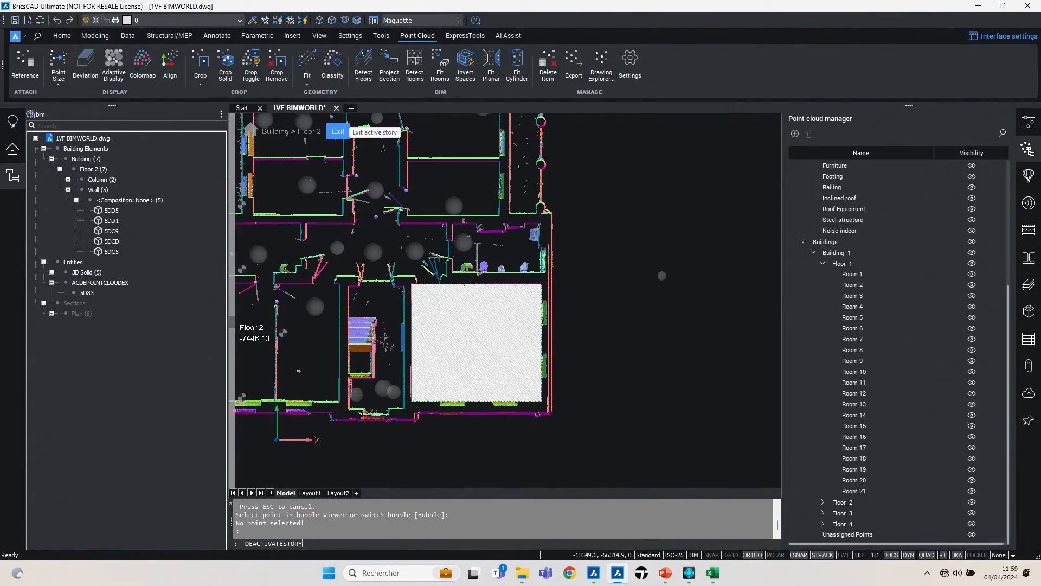
pyautogui.keyDown('shift'); pyautogui.moveTo(639, 278); pyautogui.dragTo(659, 255, button='middle'); pyautogui.keyUp('shift')
pyautogui.scroll(6, 932, 198)
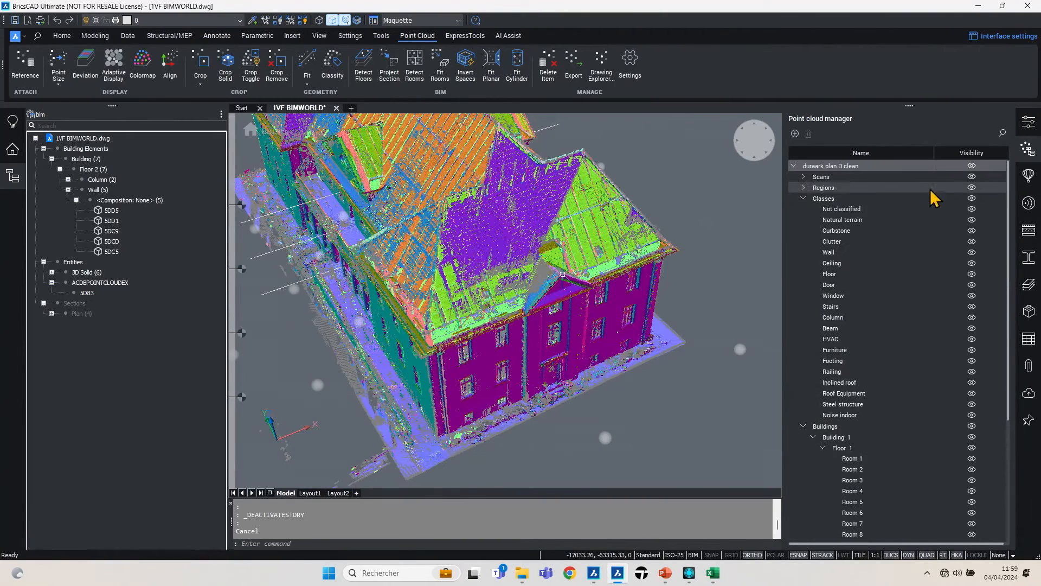
pyautogui.click(971, 165)
pyautogui.moveTo(567, 277); pyautogui.dragTo(594, 382, button='middle')
pyautogui.scroll(3, 404, 187)
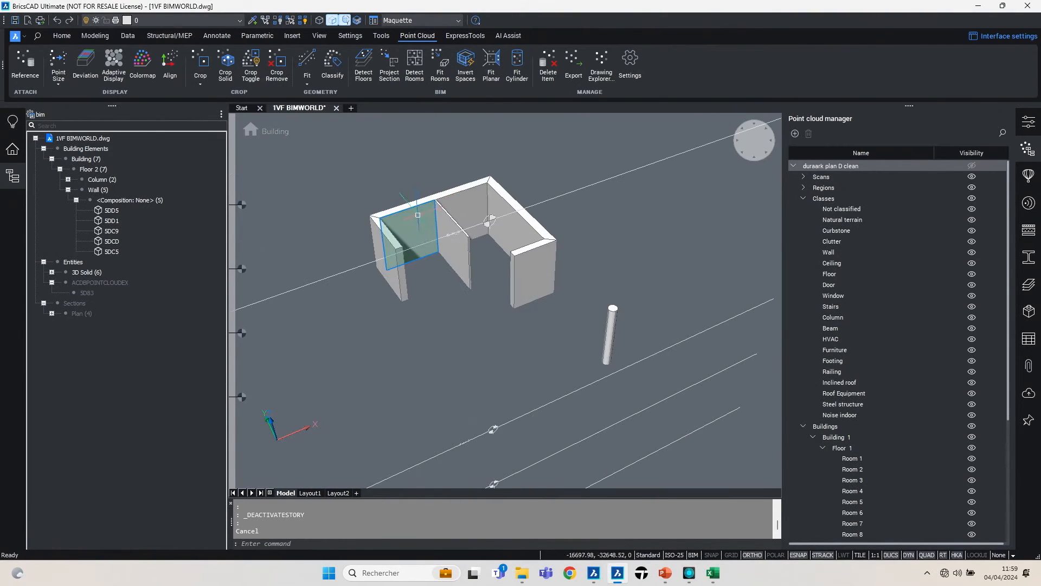
# Try to attach the Cavity Wall, Brick, Gypsum composition to a modelled wall
pyautogui.moveTo(418, 212)
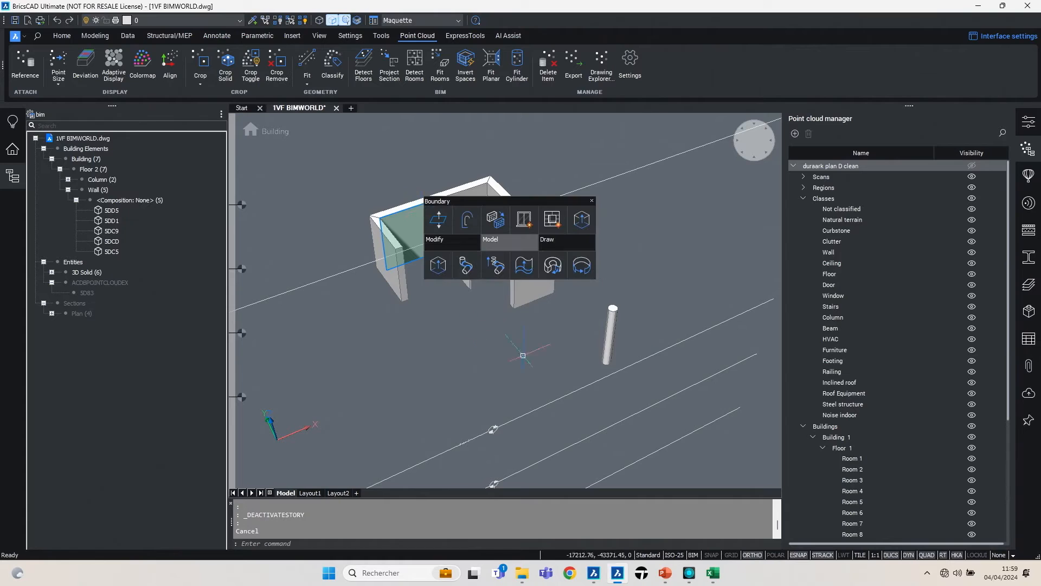
pyautogui.click(1028, 236)
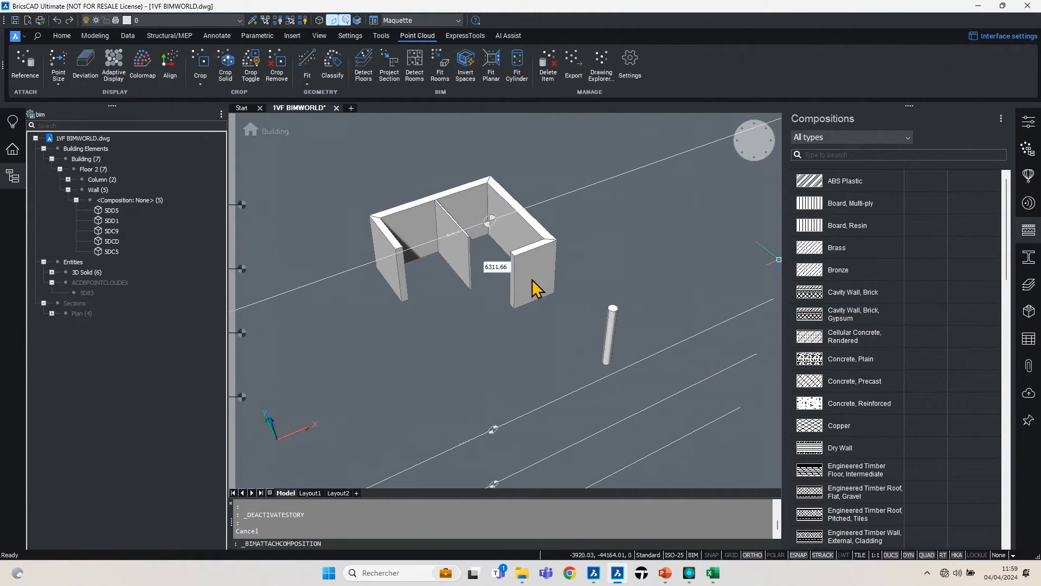
pyautogui.press('Escape')
# Inspect the fitted room solid and turn on the boites layer
pyautogui.moveTo(729, 478); pyautogui.dragTo(405, 146, button='middle')
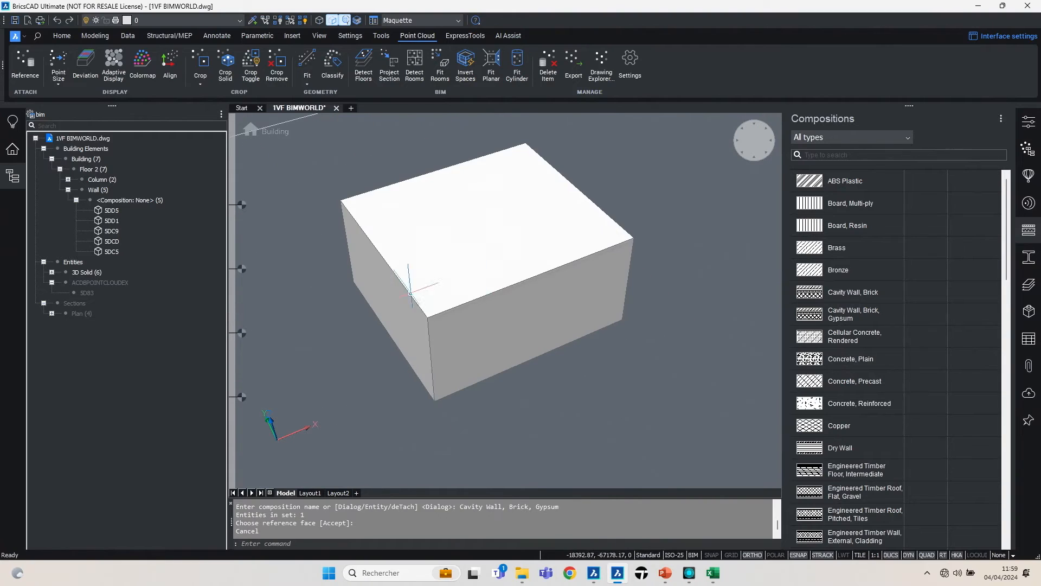
pyautogui.press('Escape')
pyautogui.scroll(-3, 488, 293)
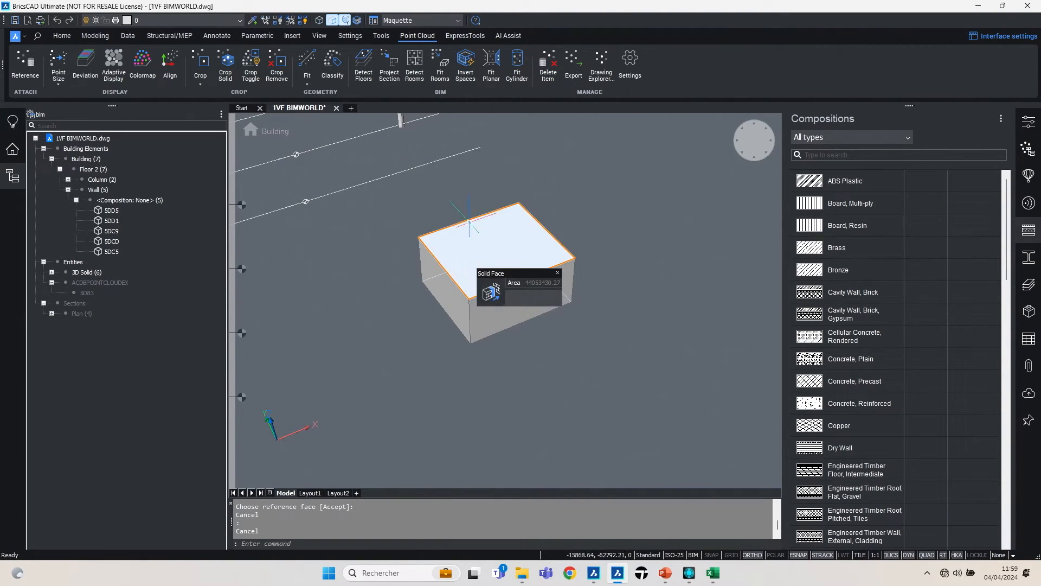
pyautogui.scroll(-2, 469, 222)
pyautogui.moveTo(440, 149); pyautogui.dragTo(544, 233, button='middle')
pyautogui.press('Escape')
pyautogui.moveTo(702, 308); pyautogui.dragTo(677, 284, button='middle')
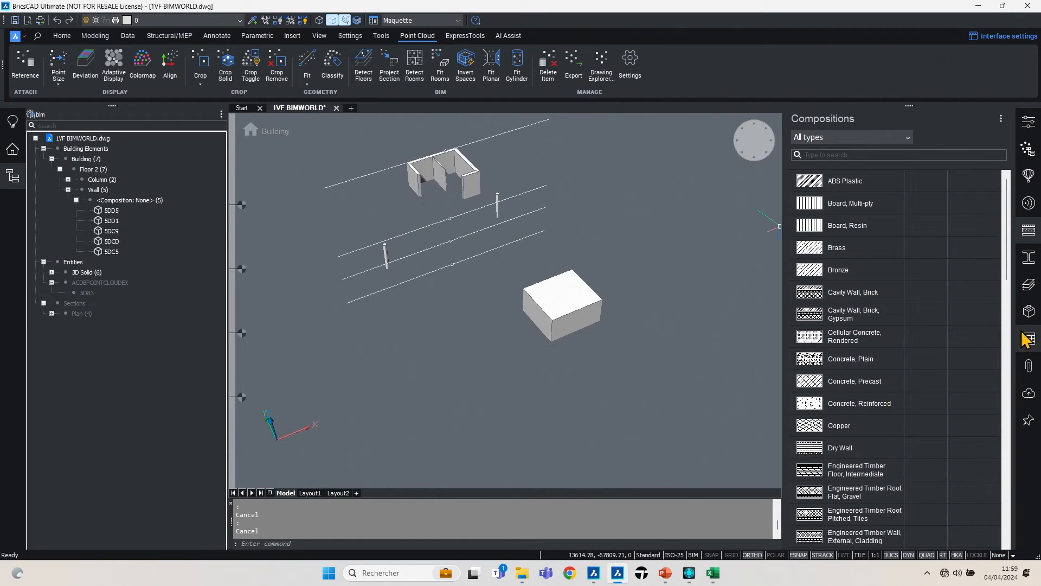
pyautogui.click(1028, 284)
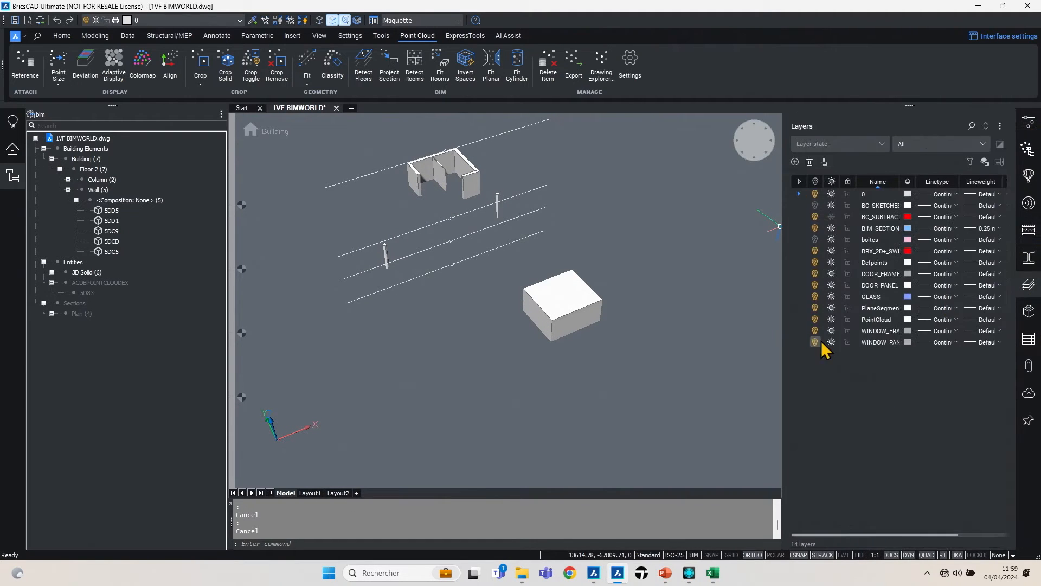
pyautogui.click(815, 239)
# Turn off face and boundary selection and delete the column standing against the row of room boxes
pyautogui.scroll(3, 382, 250)
pyautogui.click(384, 252)
pyautogui.press('Delete')
pyautogui.press('Escape')
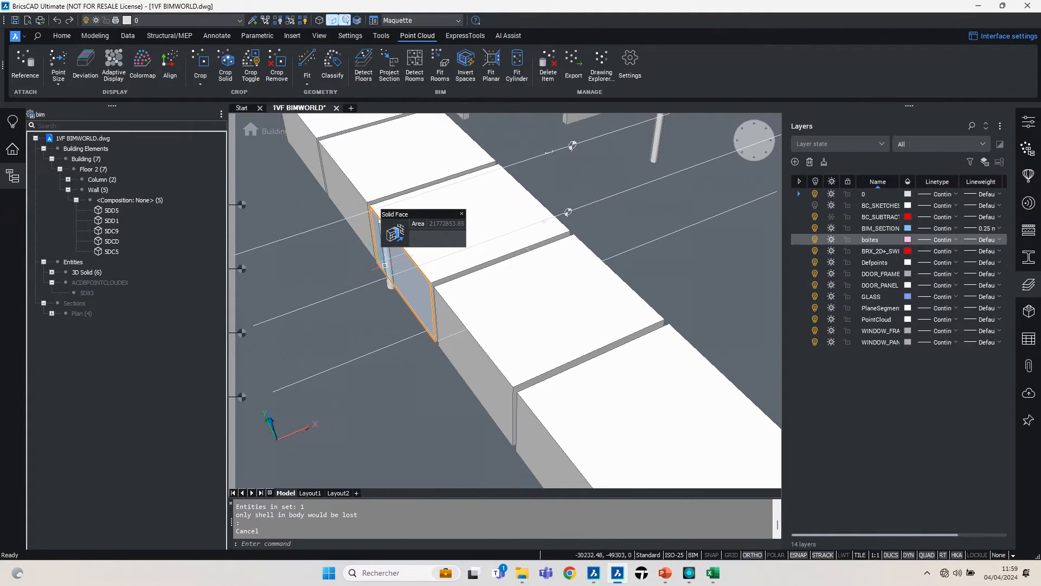
pyautogui.click(332, 21)
pyautogui.click(346, 21)
pyautogui.click(386, 252)
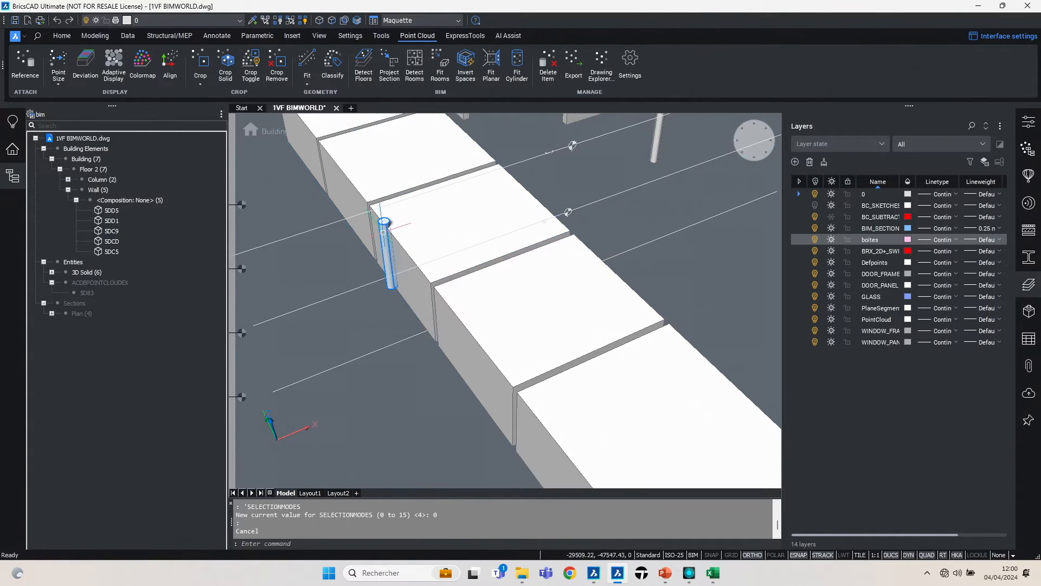
pyautogui.press('Delete')
# Select the five aligned room boxes and convert them to a building structure with Invert Spaces, using a 350 mm shell thickness
pyautogui.scroll(-5, 372, 220)
pyautogui.keyDown('shift'); pyautogui.moveTo(372, 220); pyautogui.dragTo(323, 250, button='middle'); pyautogui.keyUp('shift')
pyautogui.click(323, 250)
pyautogui.press('Escape')
pyautogui.keyDown('shift'); pyautogui.moveTo(495, 340); pyautogui.dragTo(334, 262, button='middle'); pyautogui.keyUp('shift')
pyautogui.click(334, 261)
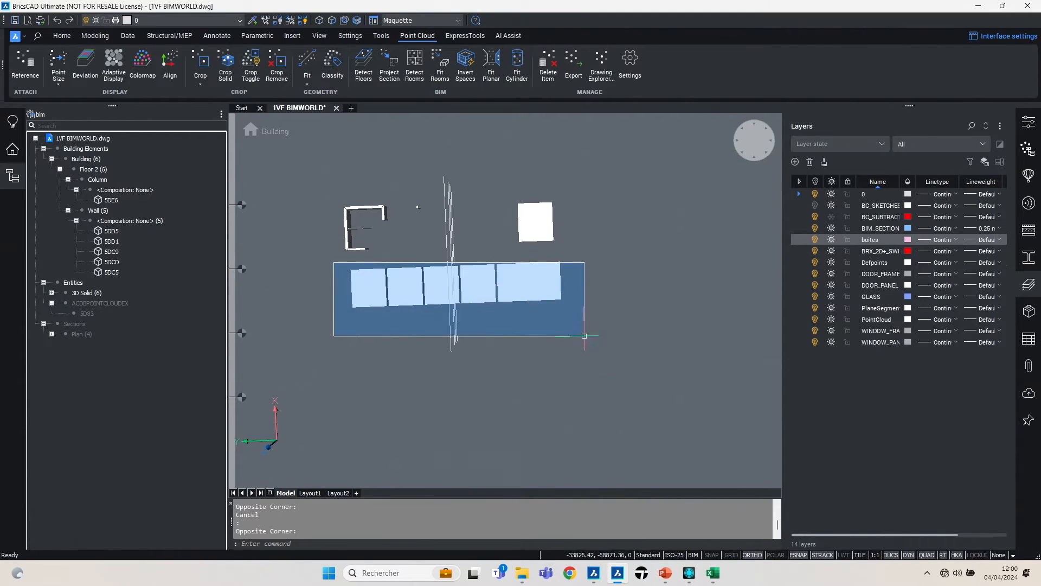
pyautogui.click(584, 347)
pyautogui.keyDown('shift'); pyautogui.moveTo(584, 347); pyautogui.dragTo(450, 334, button='middle'); pyautogui.keyUp('shift')
pyautogui.click(466, 65)
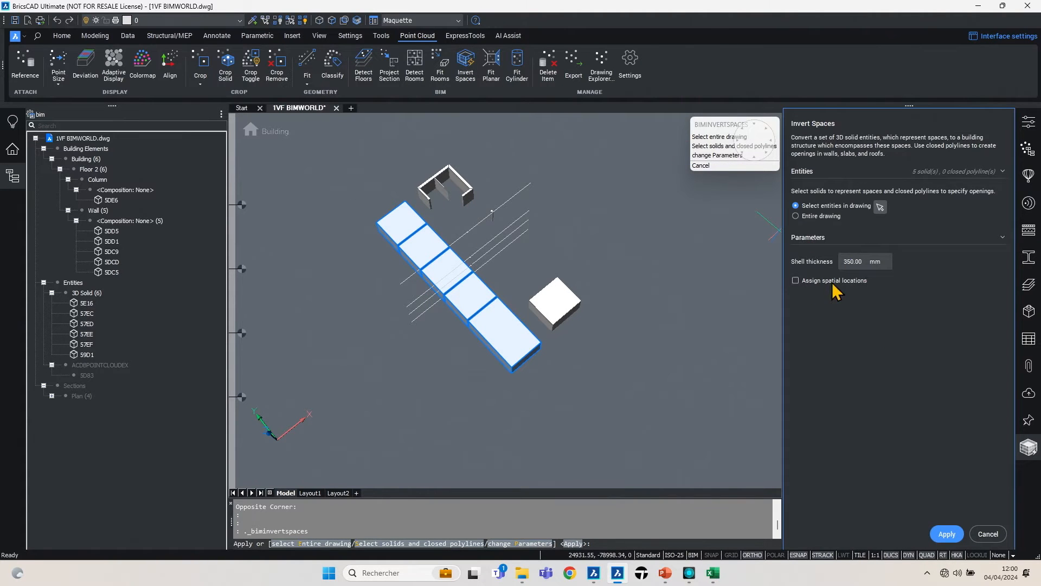
pyautogui.press('Return')
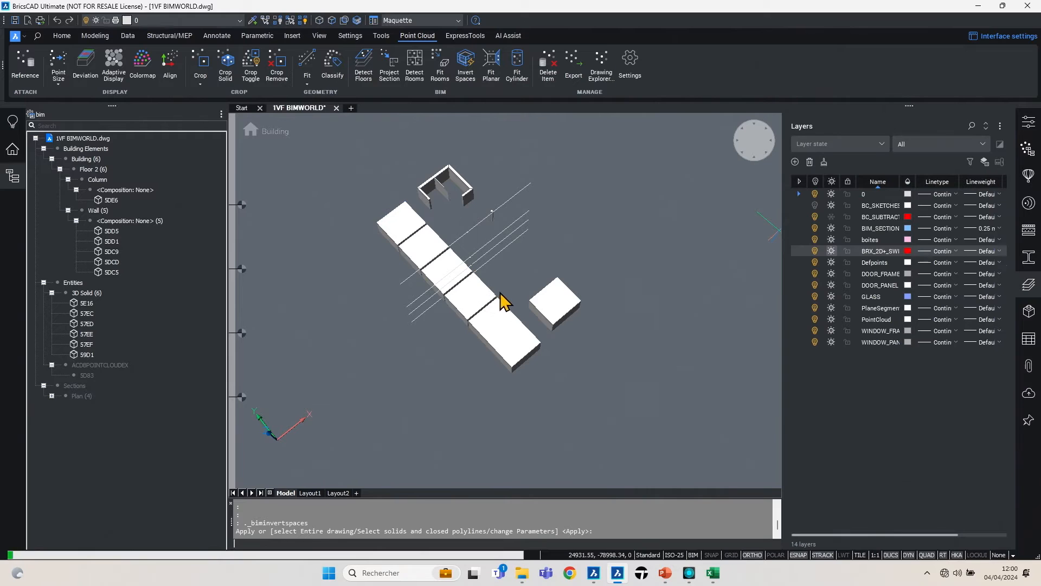
# Delete the upper slab of the inverted structure and inspect the walls and rooms beneath it
pyautogui.scroll(6, 447, 282)
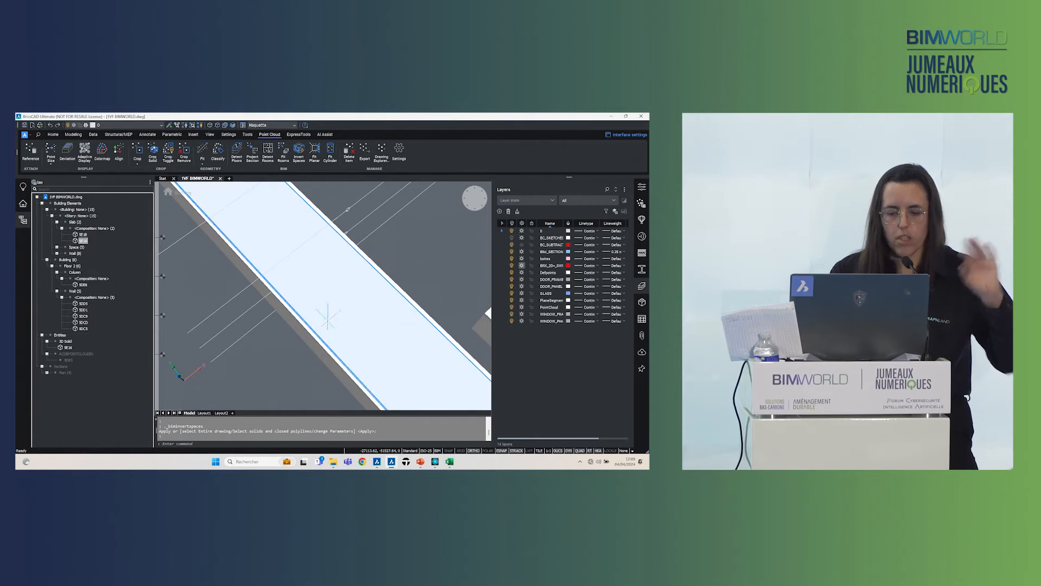
pyautogui.moveTo(321, 293)
pyautogui.click(322, 284)
pyautogui.press('Delete')
pyautogui.scroll(-1, 303, 238)
pyautogui.scroll(4, 297, 212)
pyautogui.scroll(-6, 304, 244)
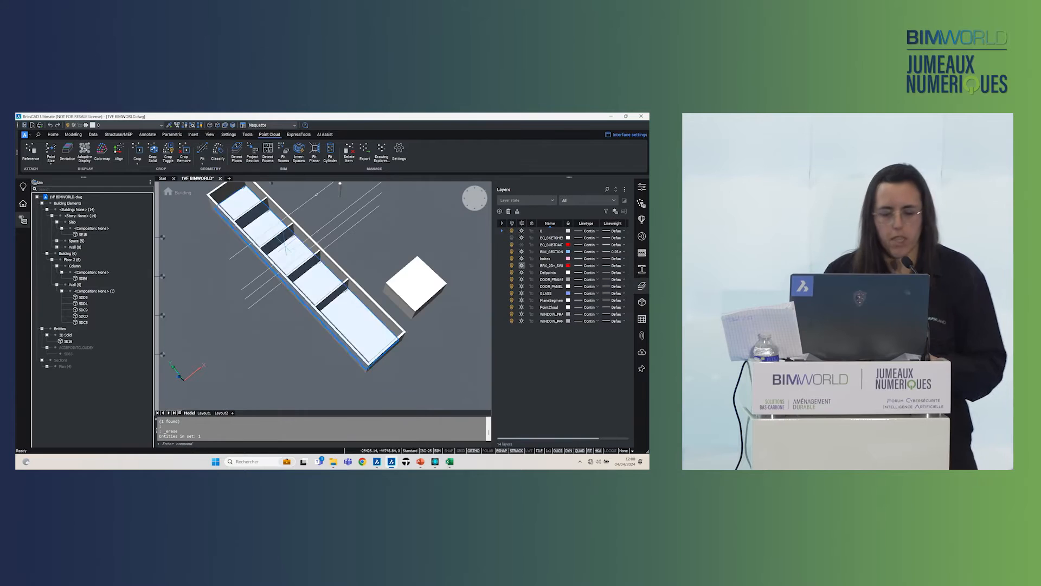
pyautogui.moveTo(311, 254)
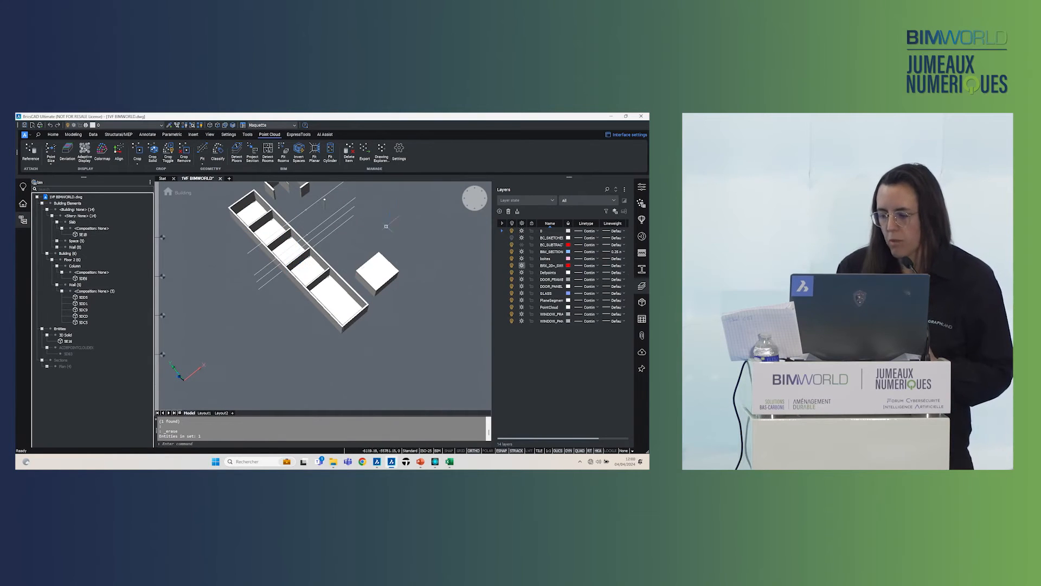
pyautogui.moveTo(393, 253)
pyautogui.press('Escape')
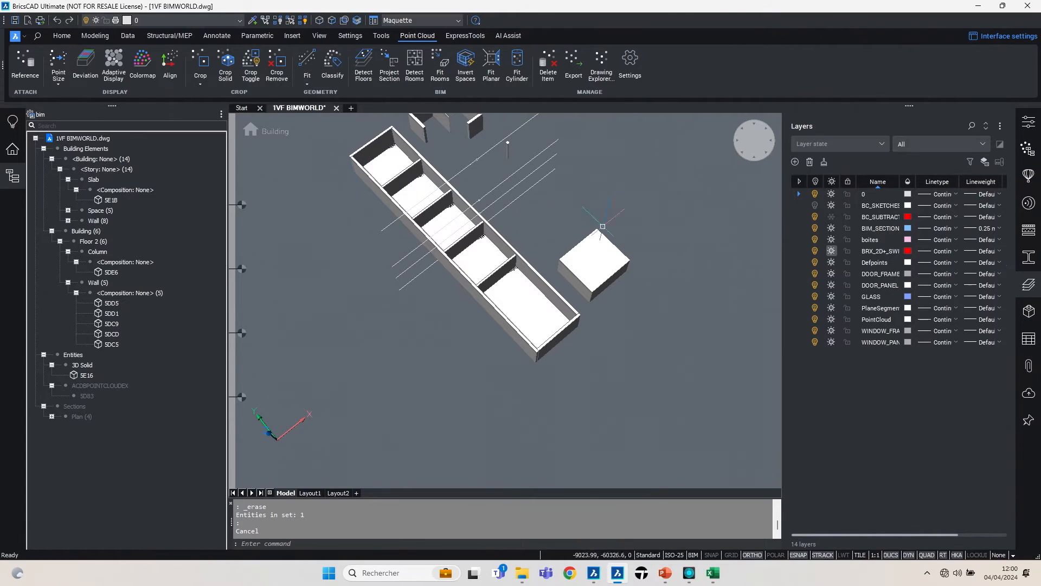
# Show the duraark plan D clean point cloud again and open the Floor 1 story in top view
pyautogui.click(1029, 148)
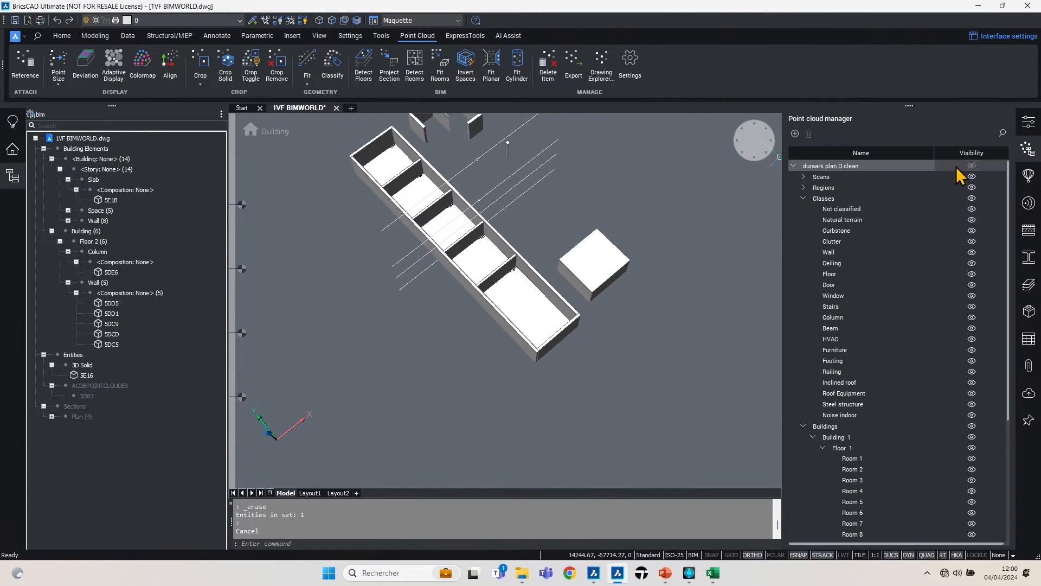
pyautogui.click(972, 165)
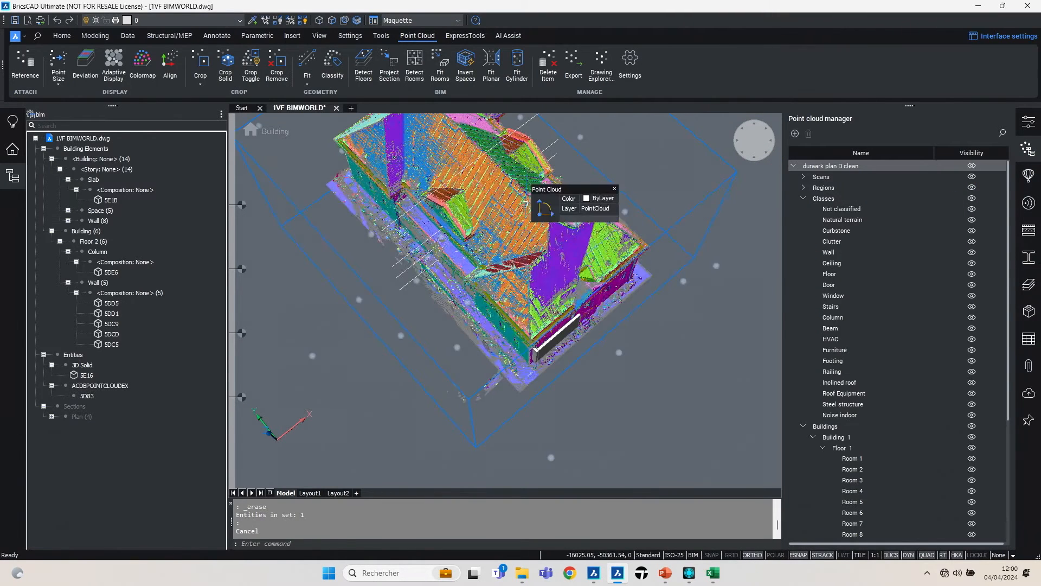
pyautogui.click(243, 394)
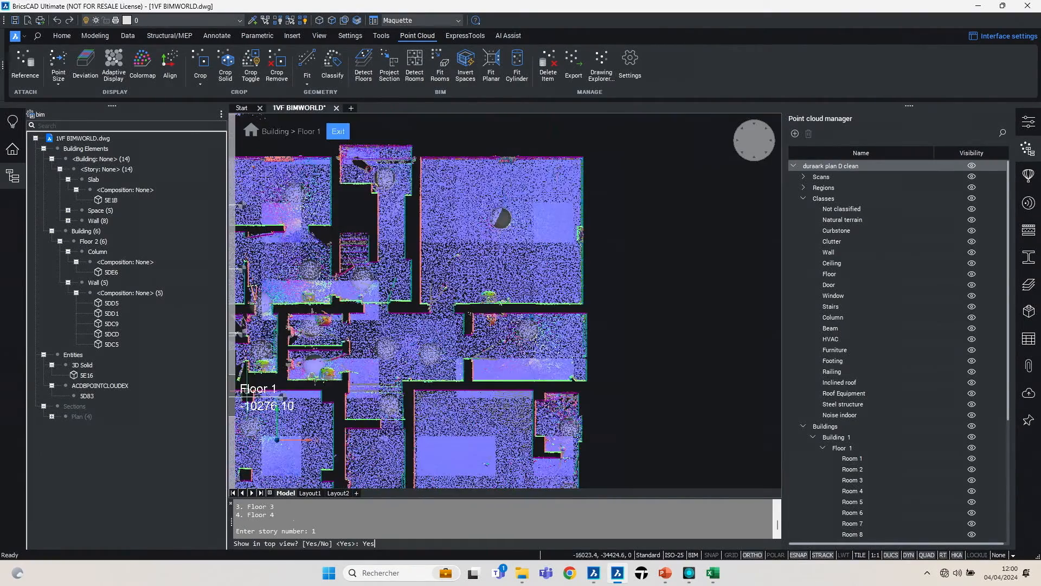
pyautogui.scroll(-4, 433, 347)
pyautogui.moveTo(357, 469); pyautogui.dragTo(394, 303, button='middle')
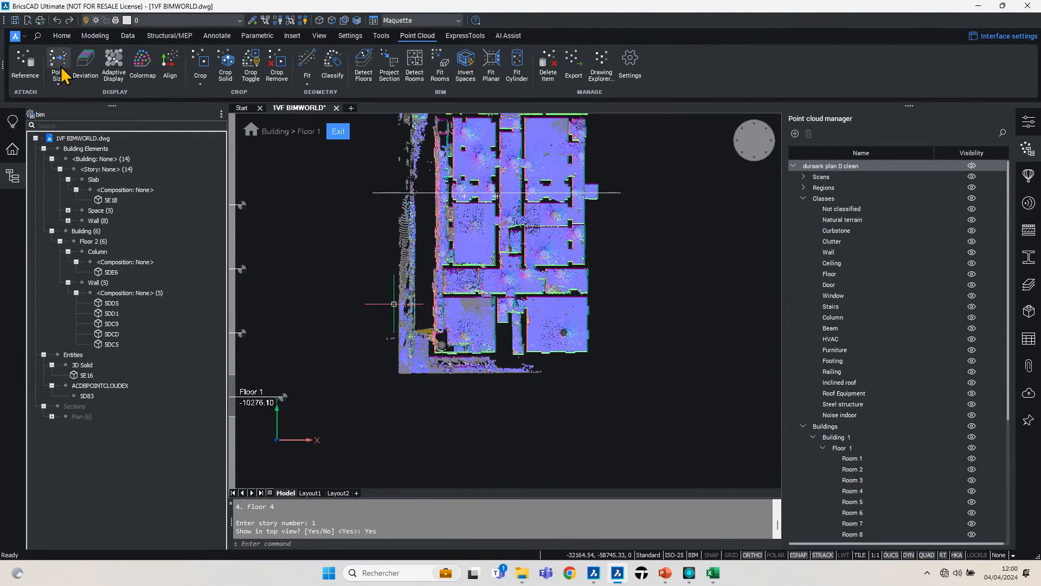
# Draw a box about 19.8 m by 2.6 m and 500 mm high in plan beside the building's long facade
pyautogui.click(62, 37)
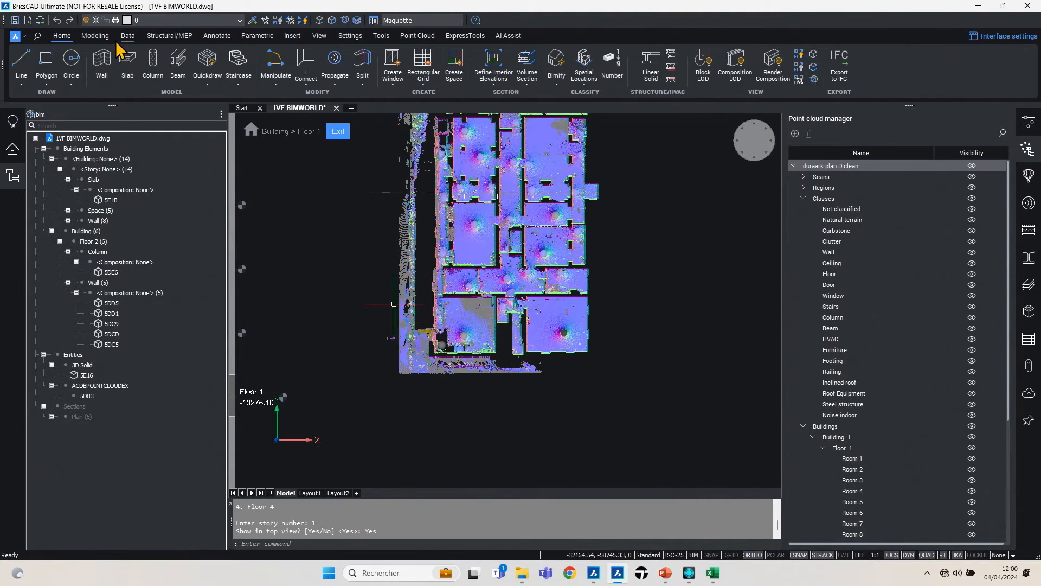
pyautogui.click(95, 36)
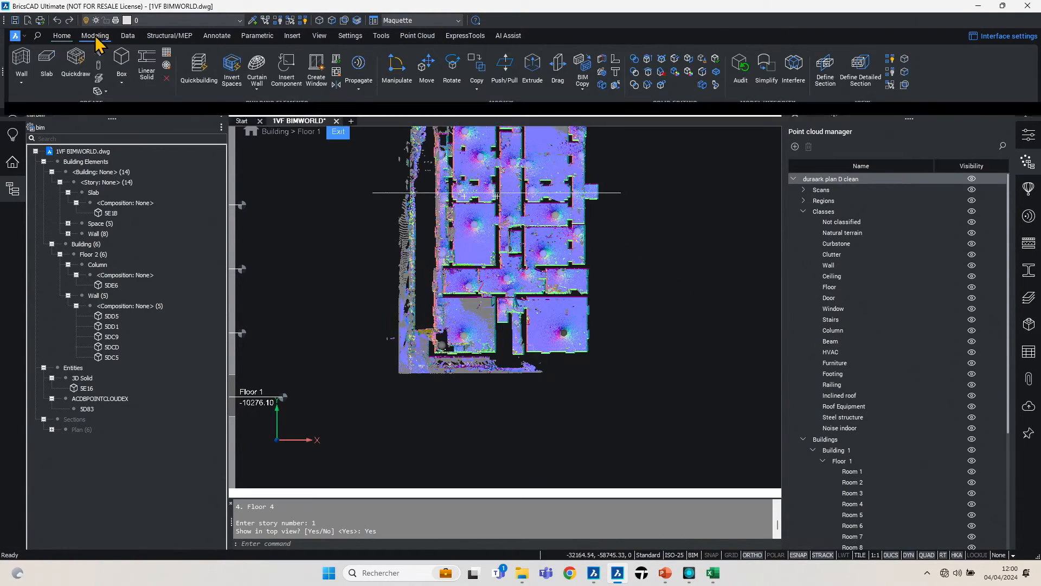
pyautogui.click(121, 60)
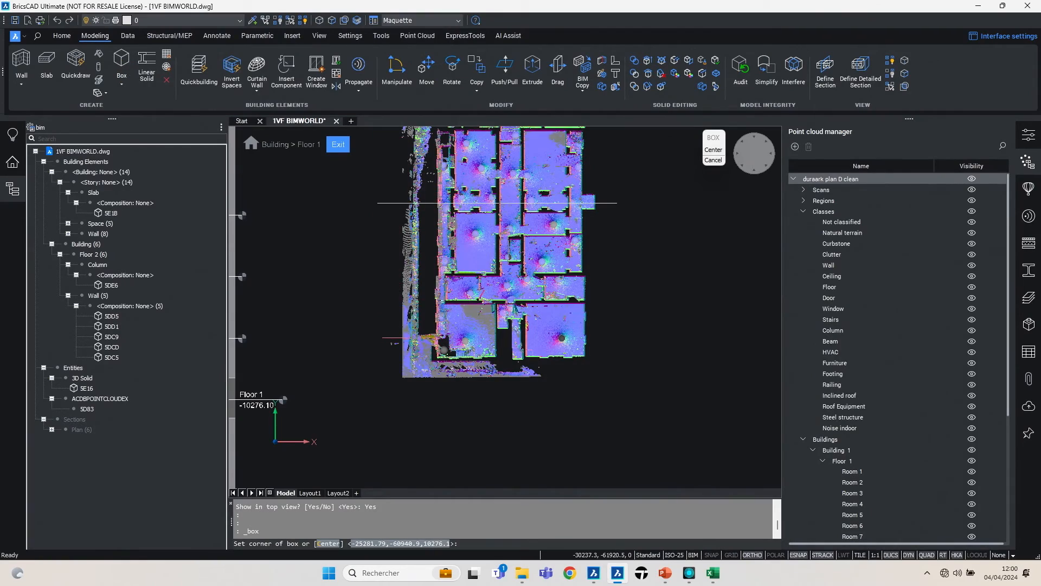
pyautogui.scroll(5, 415, 333)
pyautogui.click(426, 328)
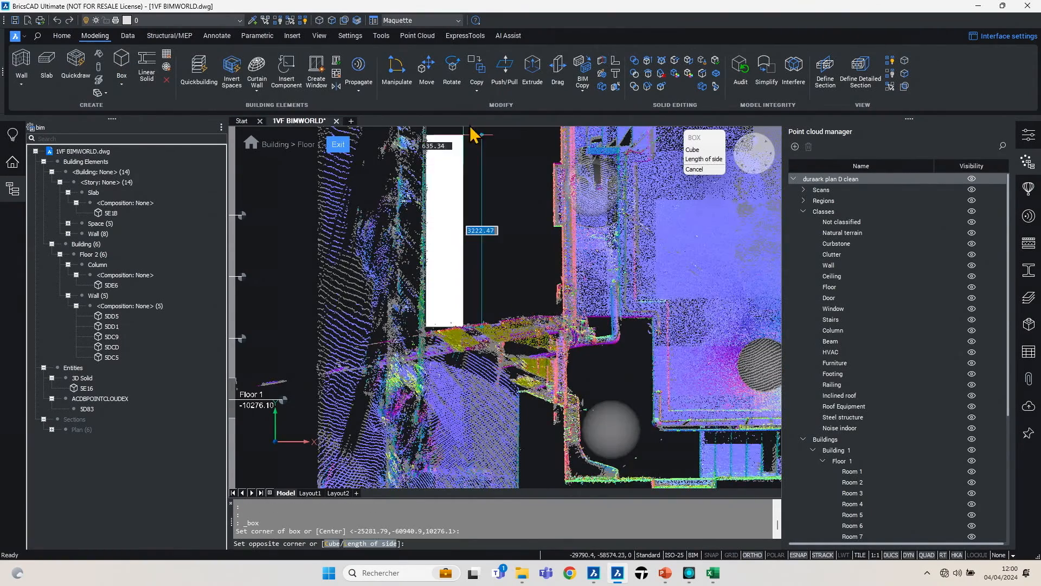
pyautogui.scroll(-3, 473, 154)
pyautogui.moveTo(472, 145); pyautogui.dragTo(458, 304, button='middle')
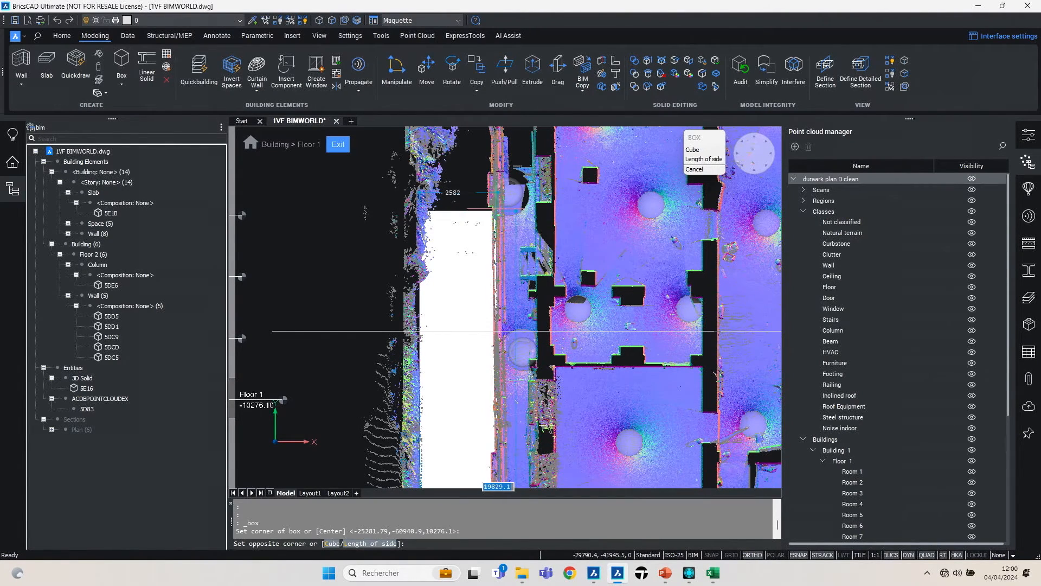
pyautogui.click(491, 207)
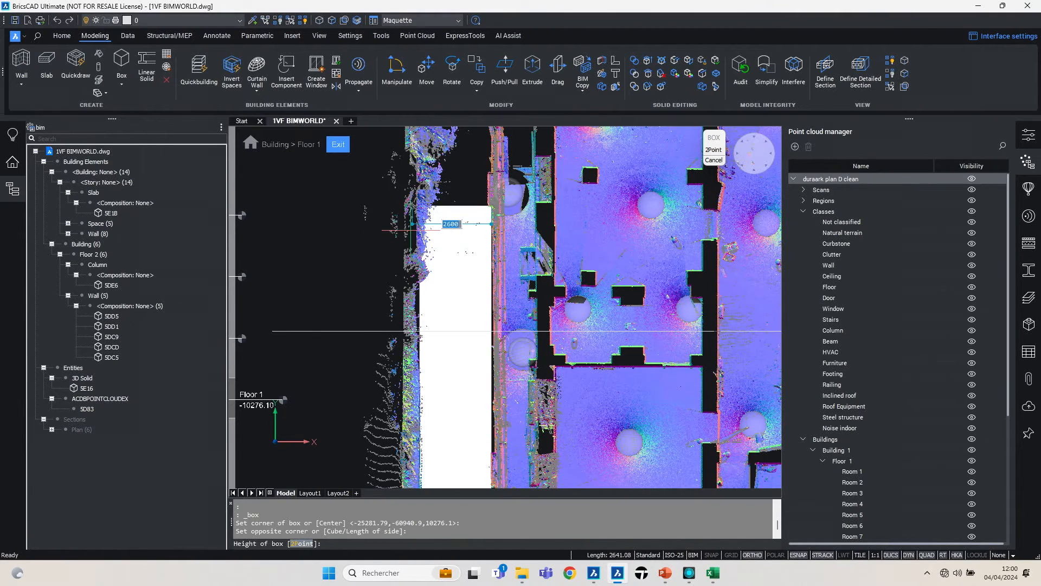
pyautogui.click(411, 237)
# Exit the Floor 1 story and hide the duraark plan D clean point cloud
pyautogui.click(336, 145)
pyautogui.press('Escape')
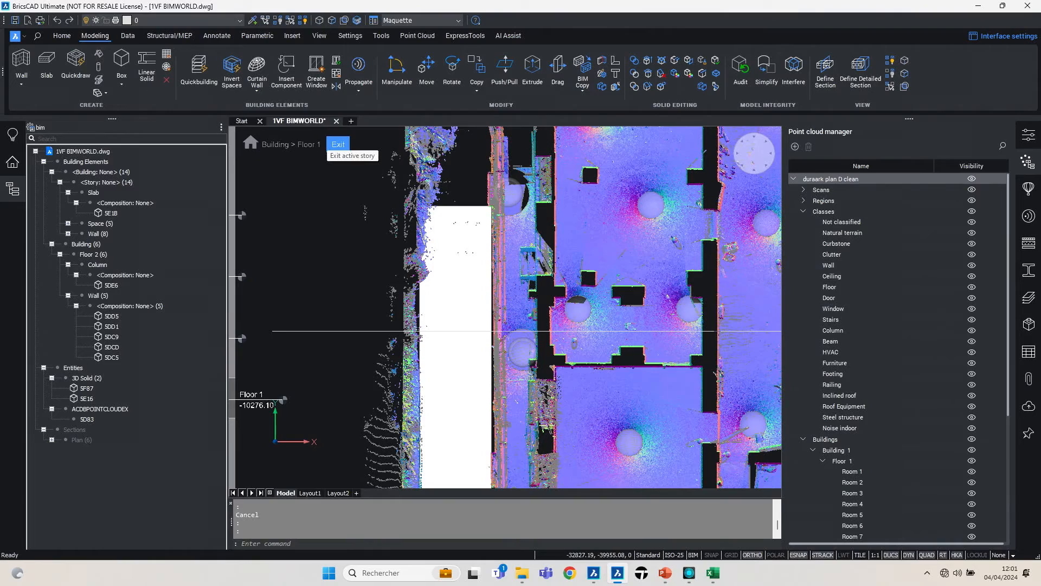
pyautogui.click(338, 144)
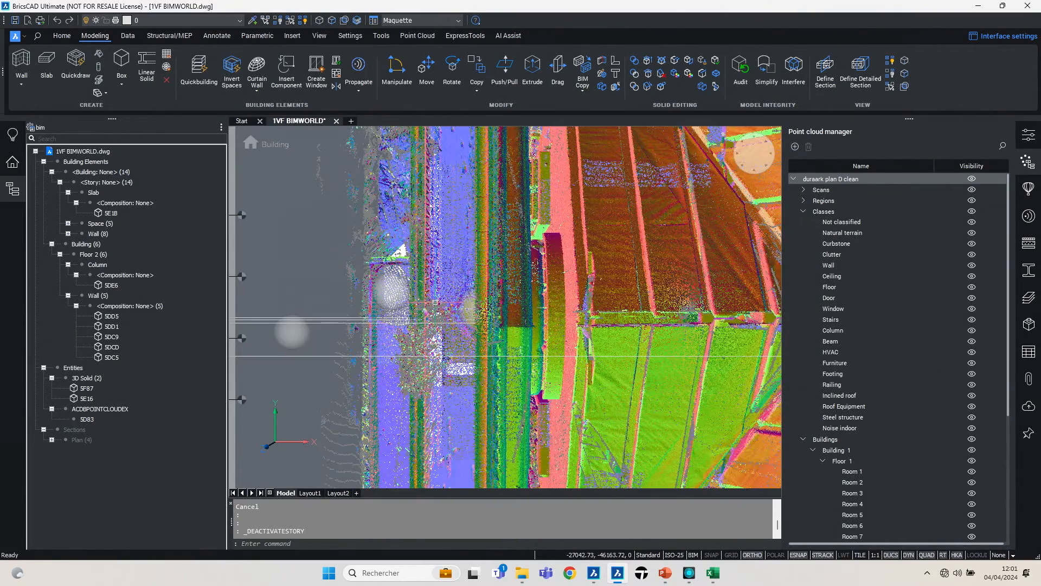
pyautogui.click(972, 179)
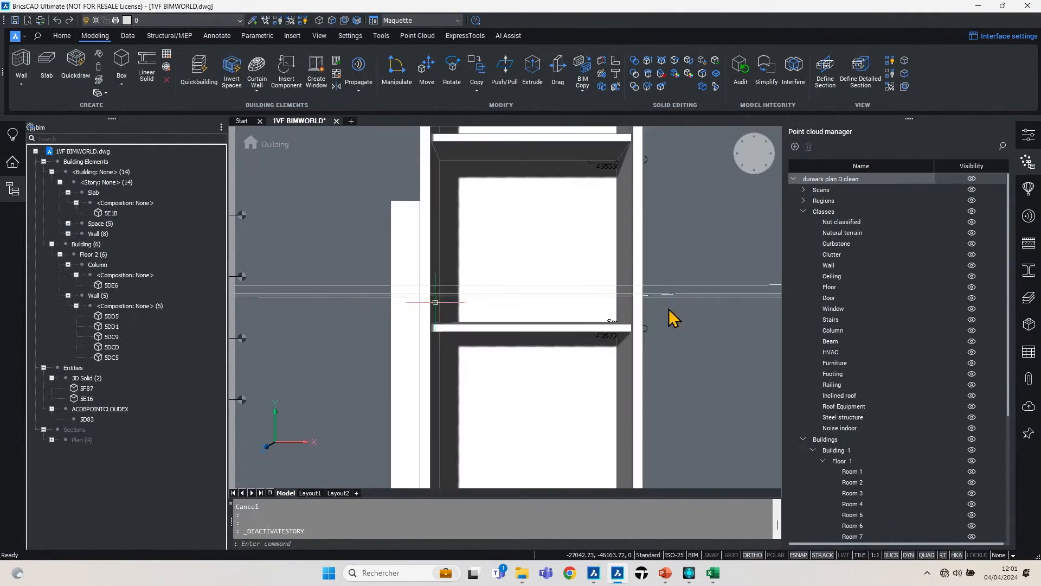
# Raise the top face of the long box beside the facade with Push/Pull
pyautogui.scroll(-3, 672, 319)
pyautogui.keyDown('shift'); pyautogui.moveTo(706, 170); pyautogui.dragTo(586, 290, button='middle'); pyautogui.keyUp('shift')
pyautogui.moveTo(464, 450); pyautogui.dragTo(490, 312, button='middle')
pyautogui.scroll(4, 529, 331)
pyautogui.click(458, 320)
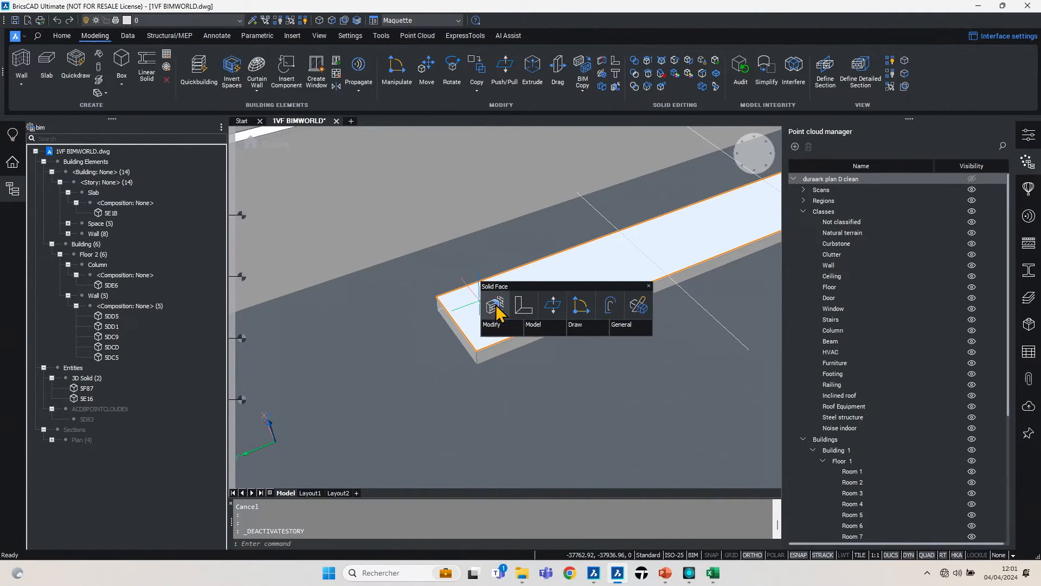
pyautogui.click(552, 305)
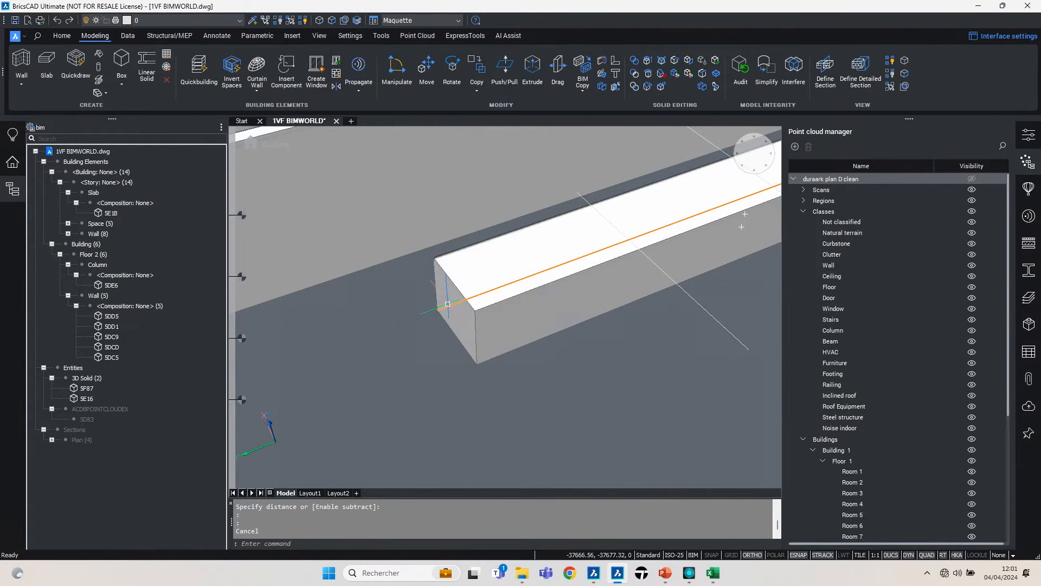
# Slice the raised box crosswise into two solids, parallel to its end face
pyautogui.click(459, 317)
pyautogui.click(569, 322)
pyautogui.press('Escape')
# Lower the far end's top edge of the longer sliced solid by about 1100 mm so its top face slopes
pyautogui.keyDown('shift'); pyautogui.moveTo(558, 347); pyautogui.dragTo(461, 350, button='middle'); pyautogui.keyUp('shift')
pyautogui.scroll(-5, 481, 328)
pyautogui.scroll(5, 466, 369)
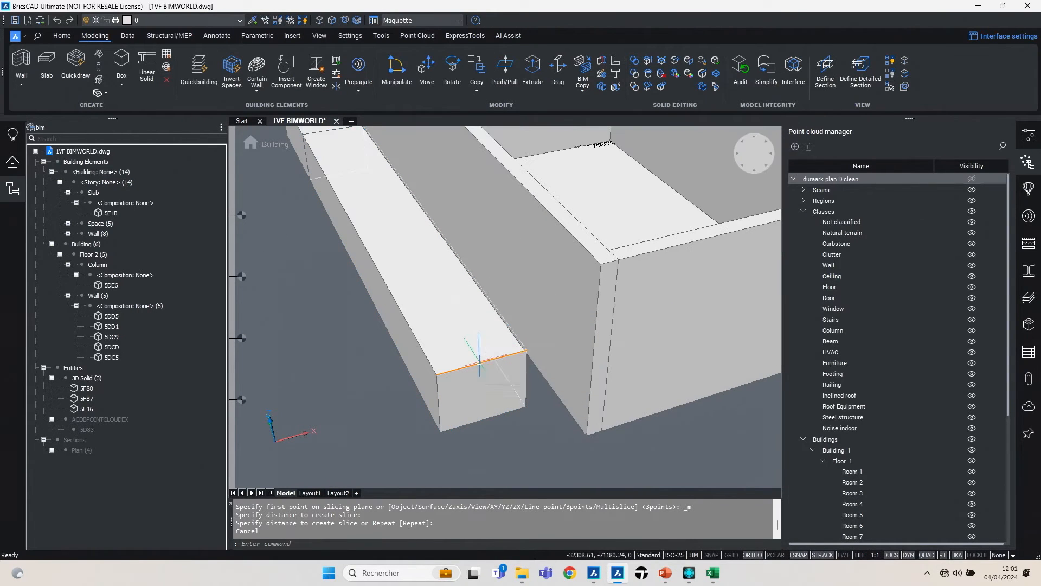
pyautogui.click(472, 374)
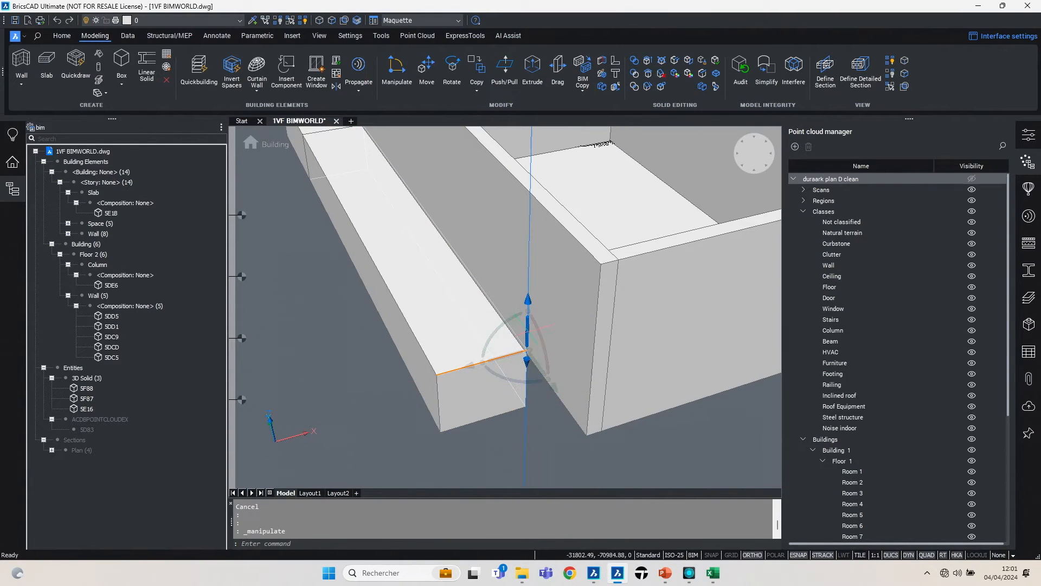
pyautogui.click(528, 329)
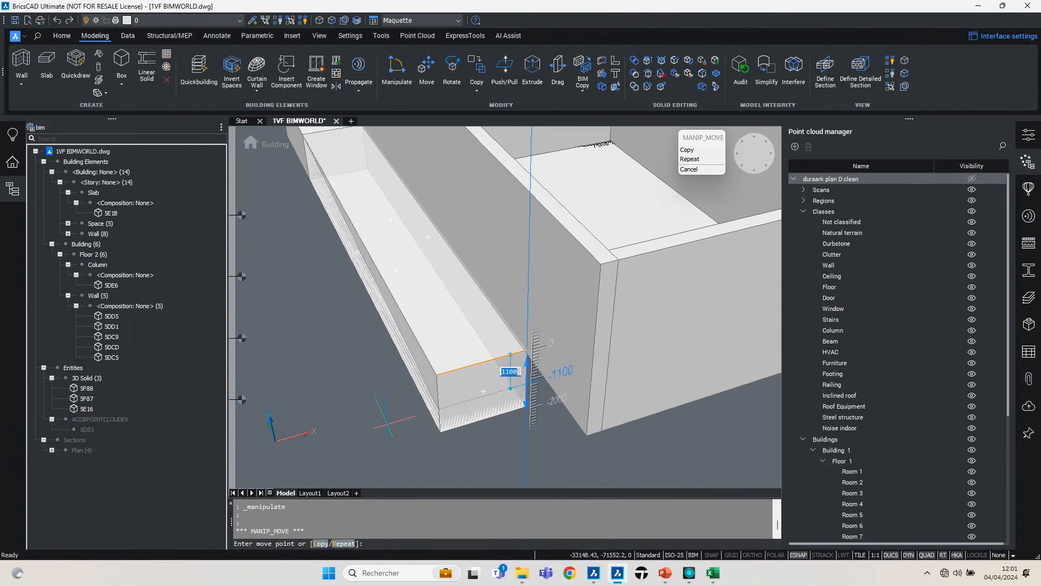
pyautogui.press('Escape')
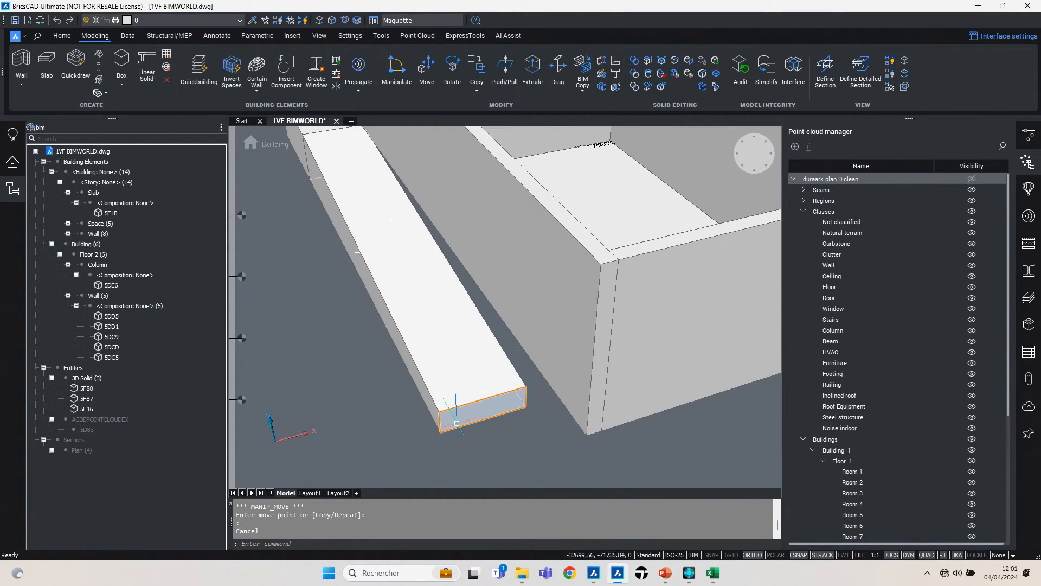
# Extrude the low end face of the sloping solid outward as a separate flat landing solid
pyautogui.moveTo(499, 437)
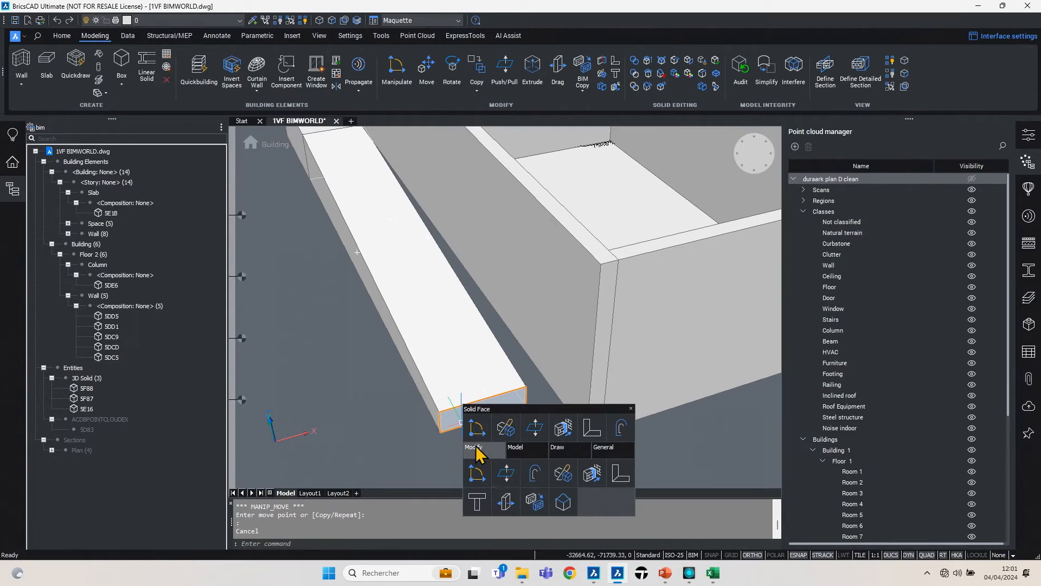
pyautogui.moveTo(532, 455)
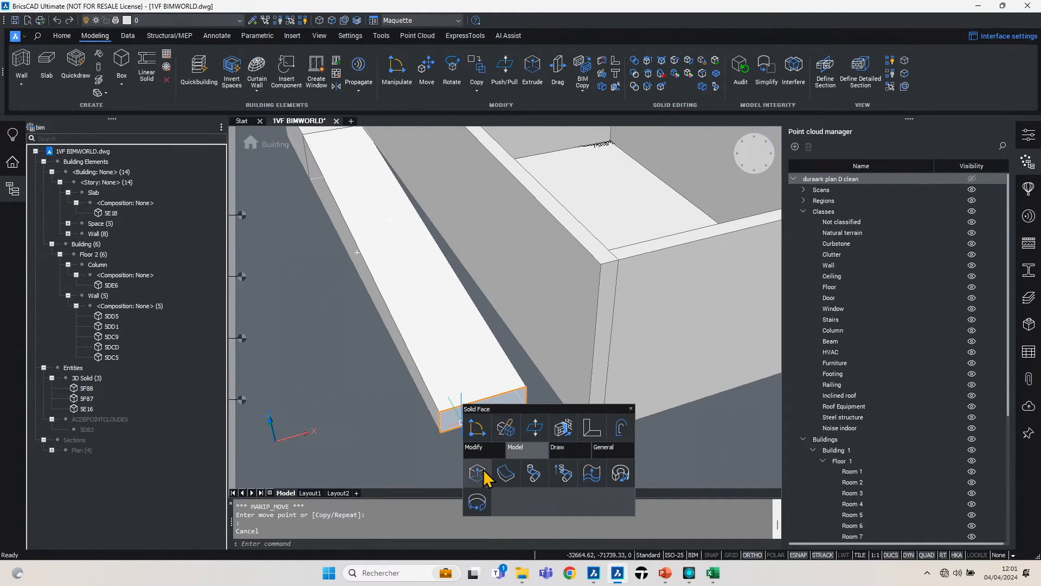
pyautogui.click(484, 471)
pyautogui.click(522, 440)
pyautogui.press('Escape')
# Select the sloping solid and the two flat solids at its ends and classify all three as ramps
pyautogui.scroll(-3, 468, 416)
pyautogui.keyDown('shift'); pyautogui.moveTo(389, 438); pyautogui.dragTo(437, 509, button='middle'); pyautogui.keyUp('shift')
pyautogui.keyDown('shift'); pyautogui.moveTo(490, 418); pyautogui.dragTo(417, 375, button='middle'); pyautogui.keyUp('shift')
pyautogui.click(400, 367)
pyautogui.click(519, 336)
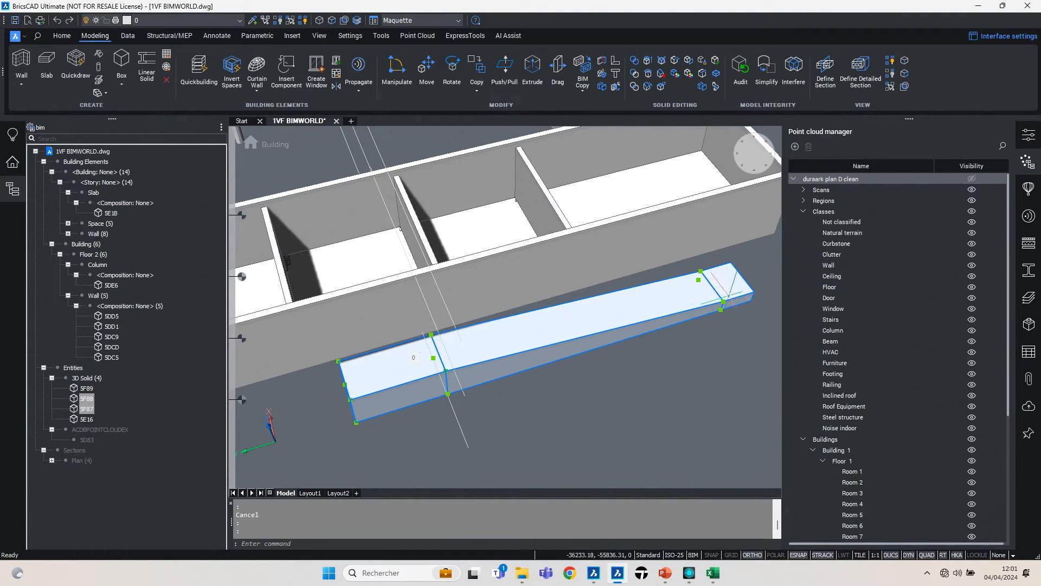
pyautogui.rightClick(686, 356)
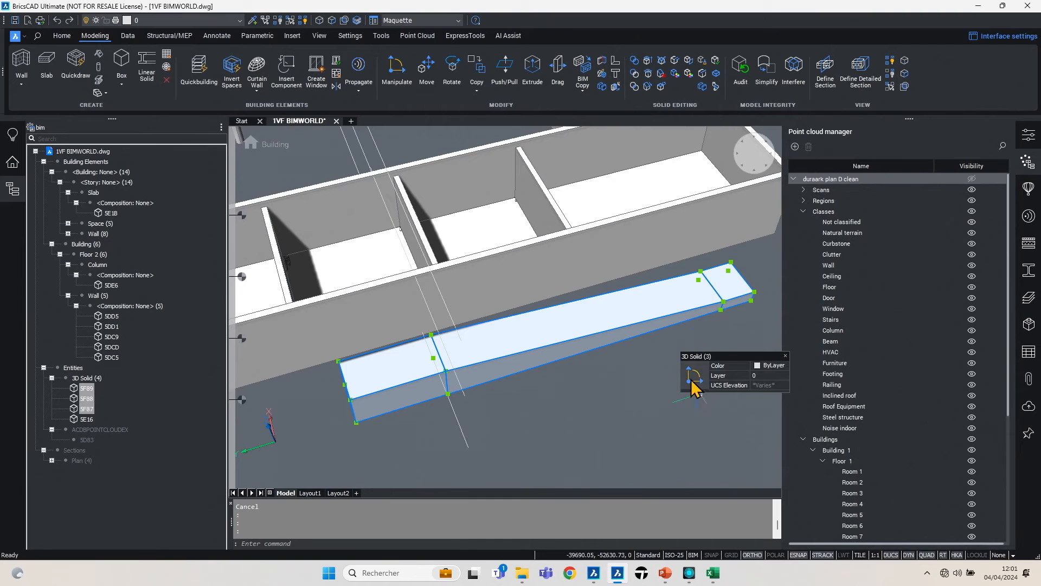
pyautogui.moveTo(693, 386)
pyautogui.moveTo(792, 404)
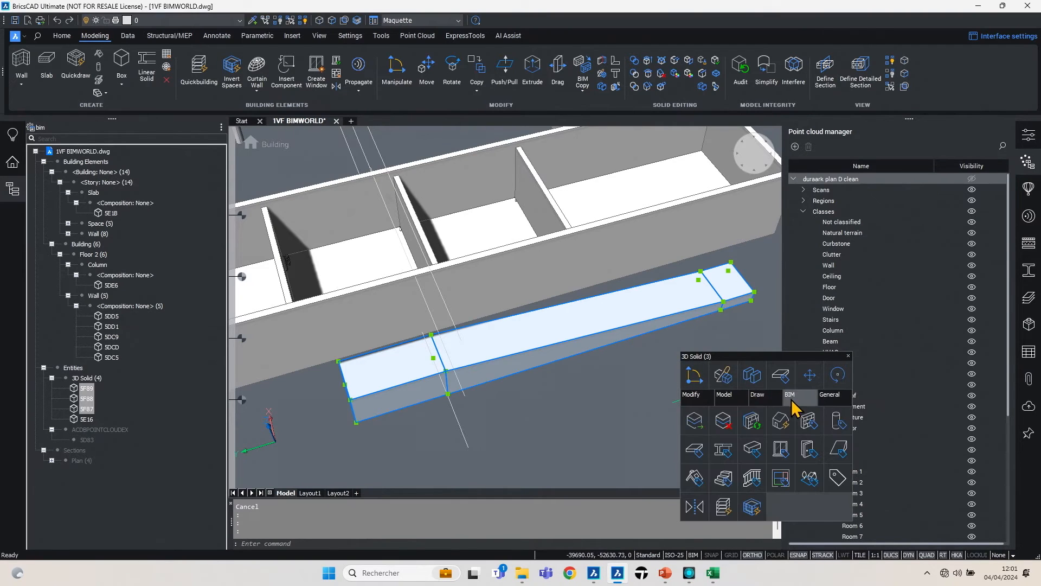
pyautogui.click(841, 449)
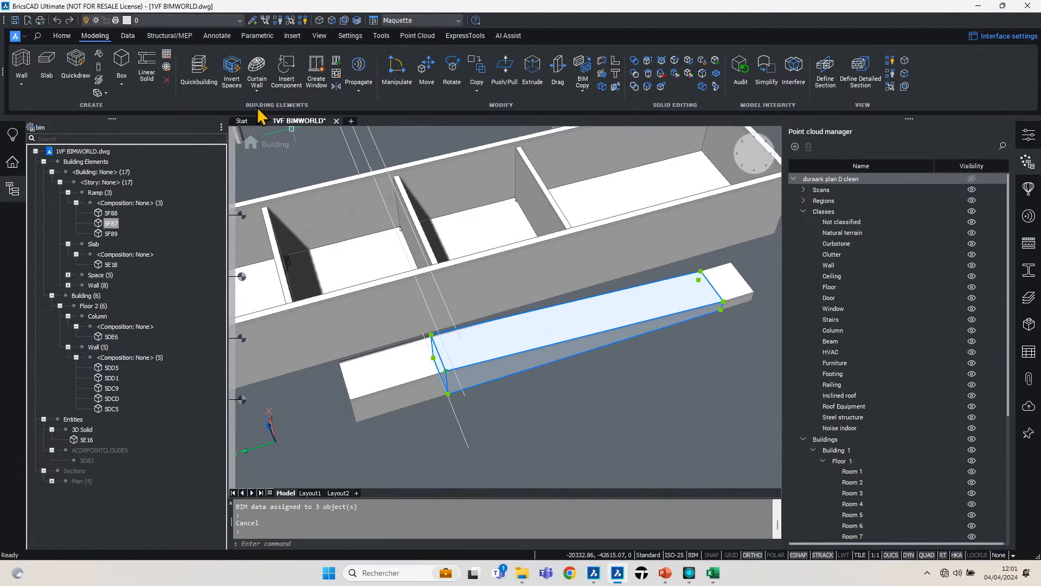
pyautogui.press('Escape')
# Draw a narrow box with a height of 20 along the outer edge of the ramp's sloping top face
pyautogui.click(62, 36)
pyautogui.click(95, 36)
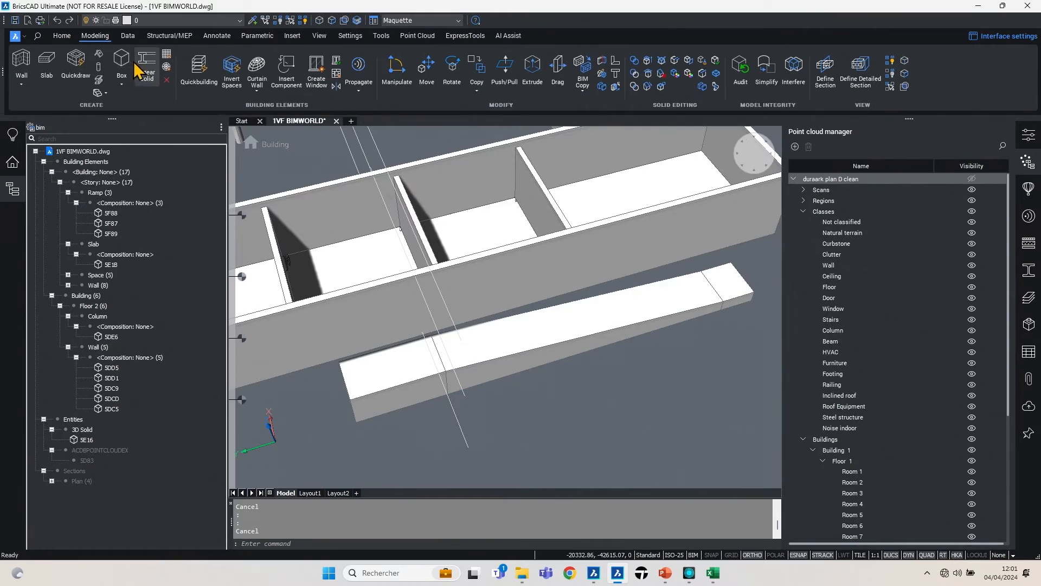
pyautogui.click(121, 64)
pyautogui.scroll(2, 503, 340)
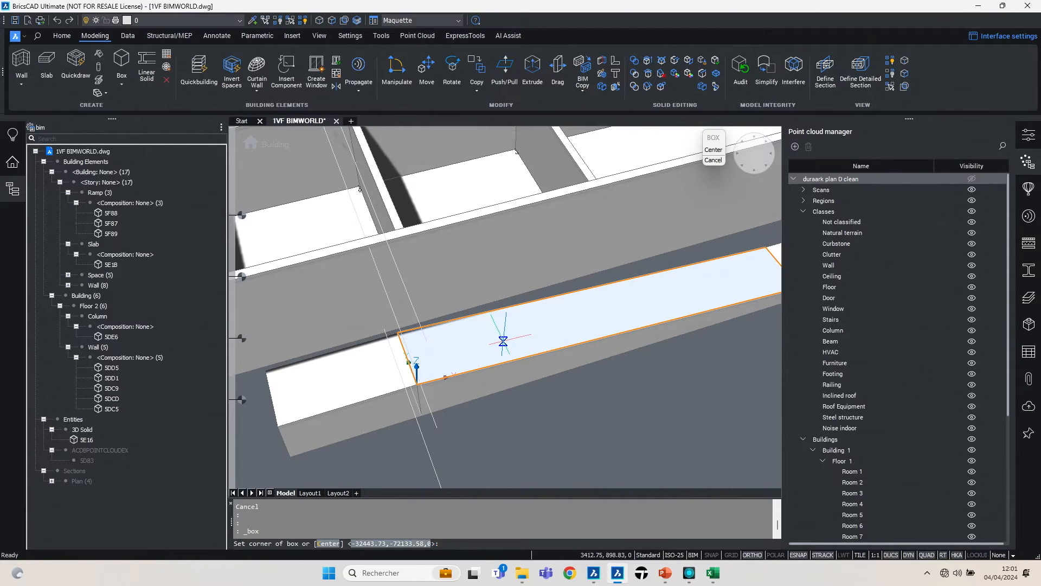
pyautogui.click(425, 369)
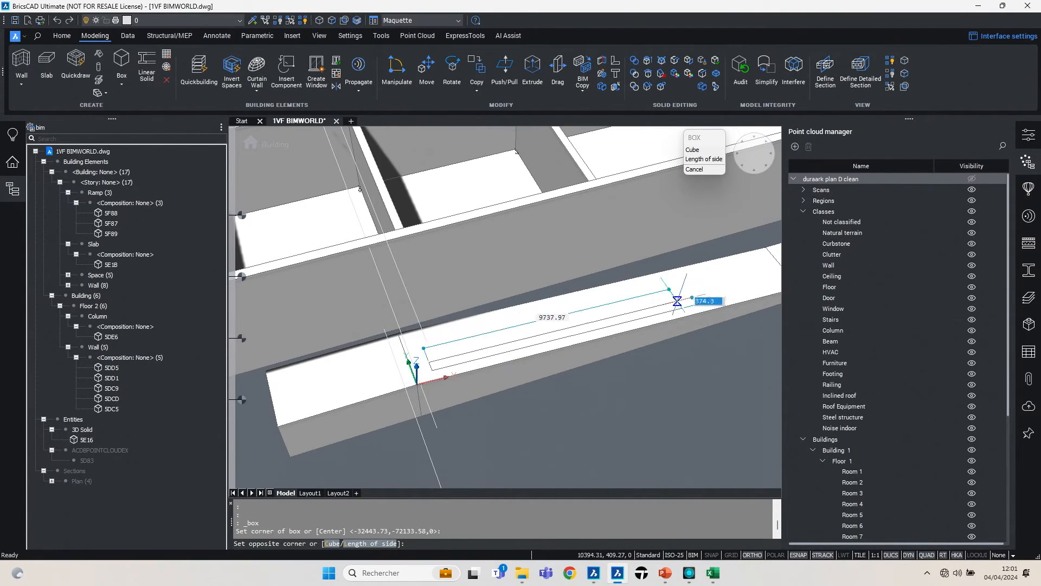
pyautogui.scroll(4, 678, 315)
pyautogui.click(687, 331)
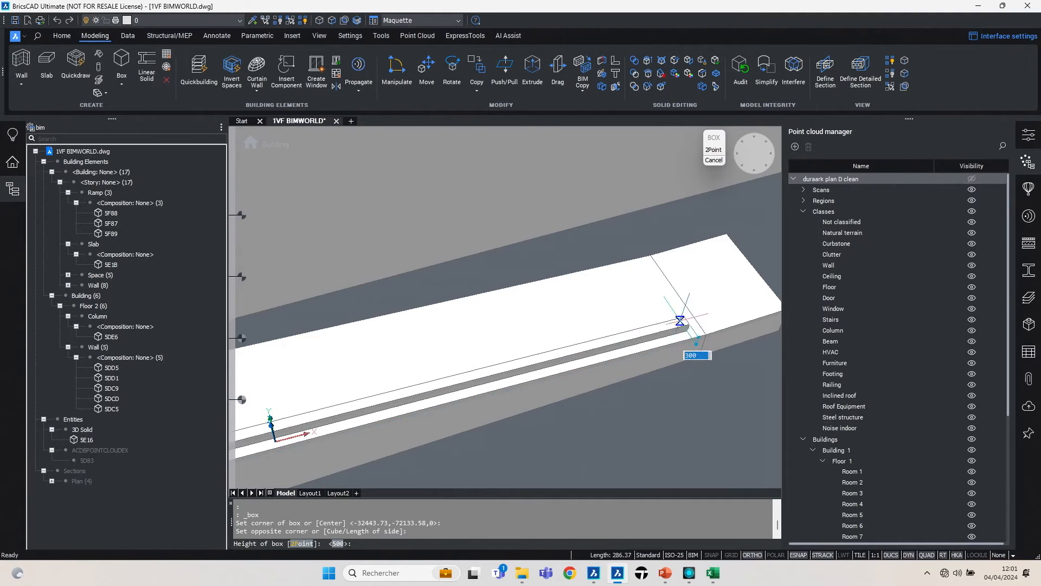
pyautogui.write('20')
pyautogui.press('Return')
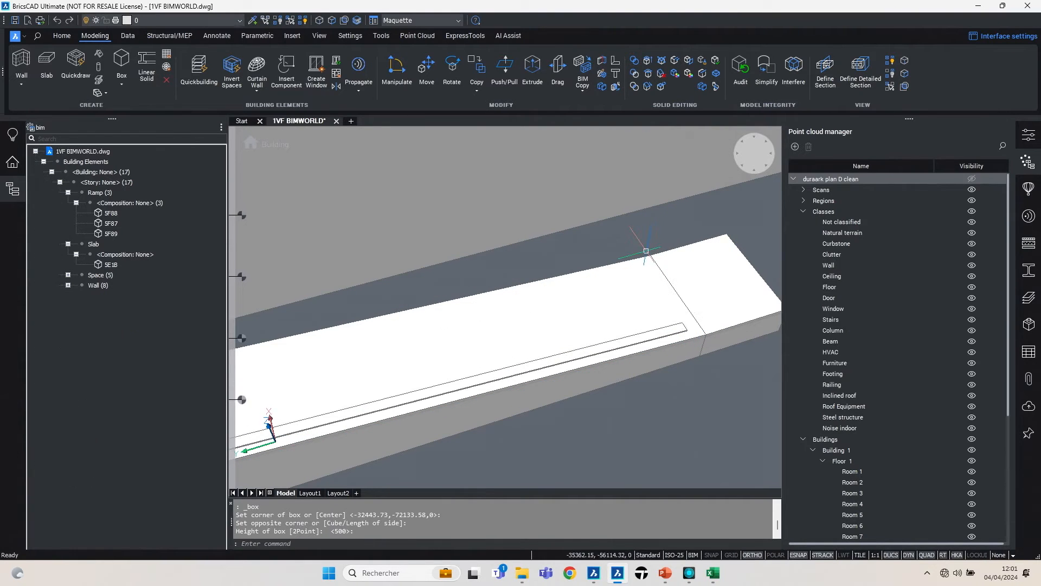
# Push/Pull the narrow box's top face upward to form a parapet along the ramp
pyautogui.scroll(2, 635, 336)
pyautogui.scroll(1, 636, 337)
pyautogui.moveTo(668, 352)
pyautogui.click(752, 347)
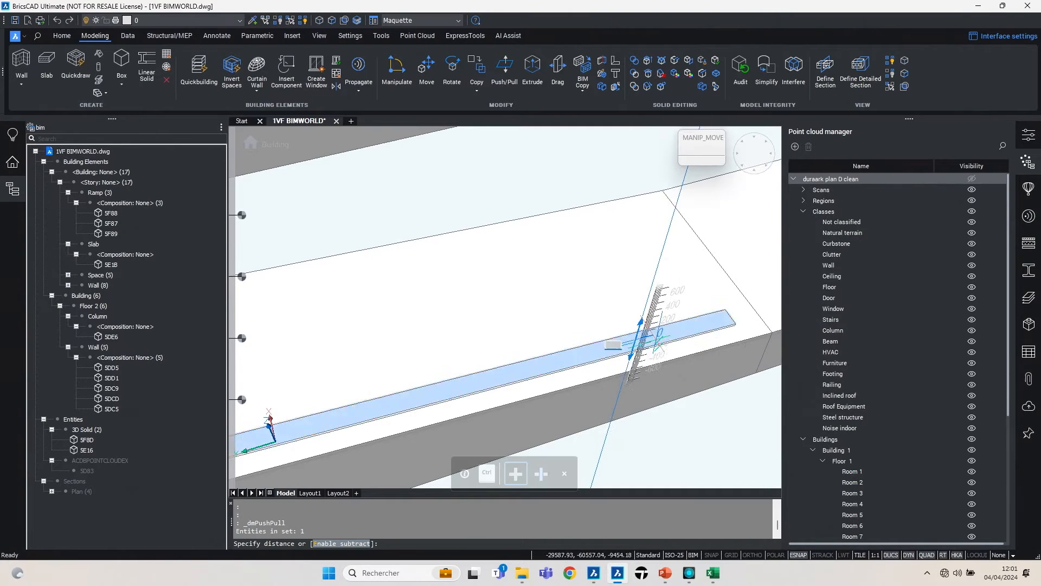
pyautogui.scroll(-3, 659, 341)
pyautogui.keyDown('shift'); pyautogui.moveTo(666, 353); pyautogui.dragTo(680, 320, button='middle'); pyautogui.keyUp('shift')
pyautogui.press('Escape')
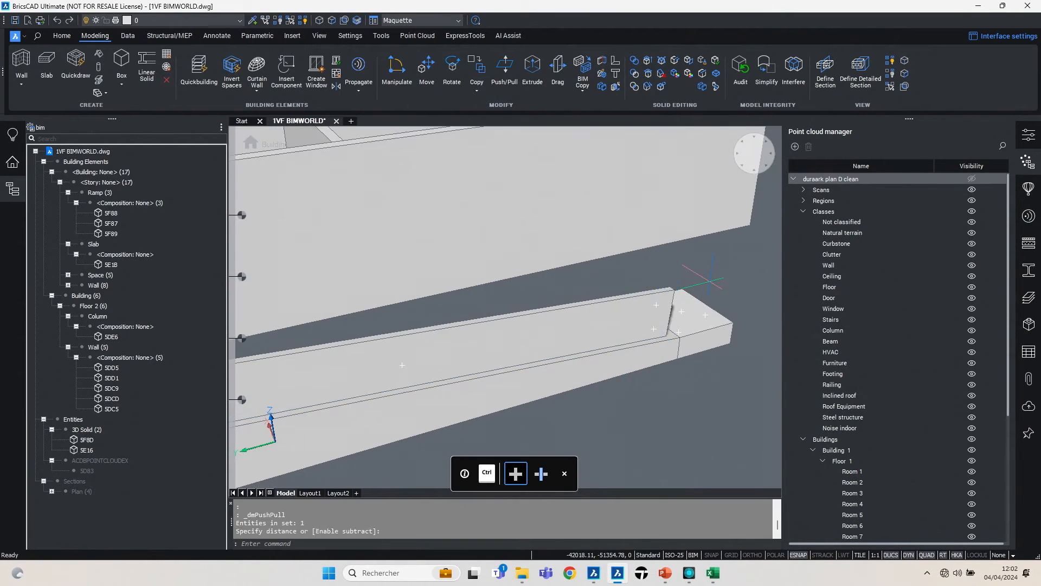
# Draw a rectangle about 3200 mm wide on the outer face of the long wall facing the ramp
pyautogui.scroll(-4, 584, 316)
pyautogui.write('RECT')
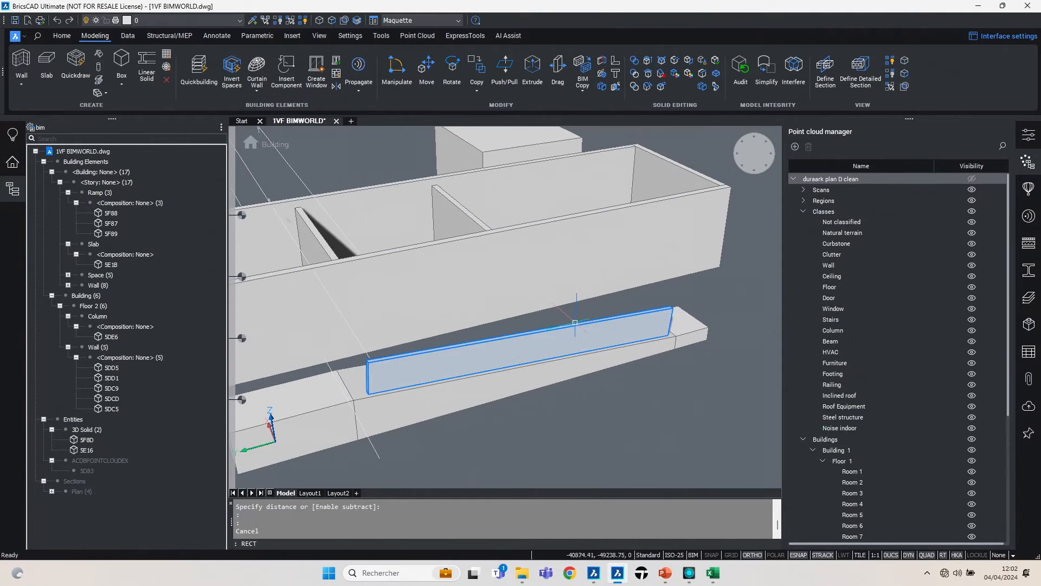
pyautogui.press('Return')
pyautogui.click(384, 322)
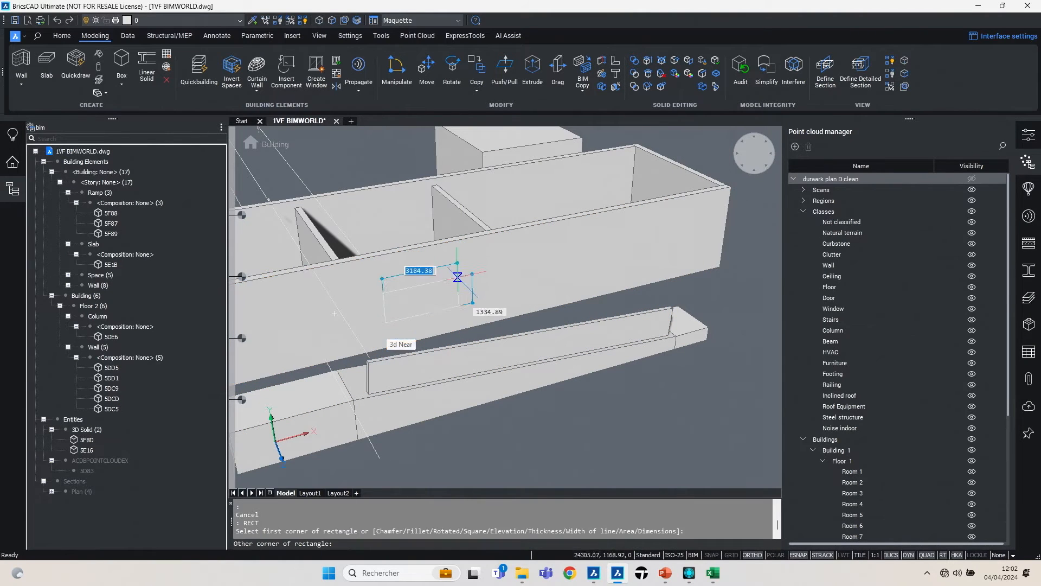
pyautogui.click(459, 261)
pyautogui.press('Escape')
# Enable boundary selection and create a window in the long wall from the rectangle's boundary
pyautogui.click(344, 20)
pyautogui.moveTo(431, 325)
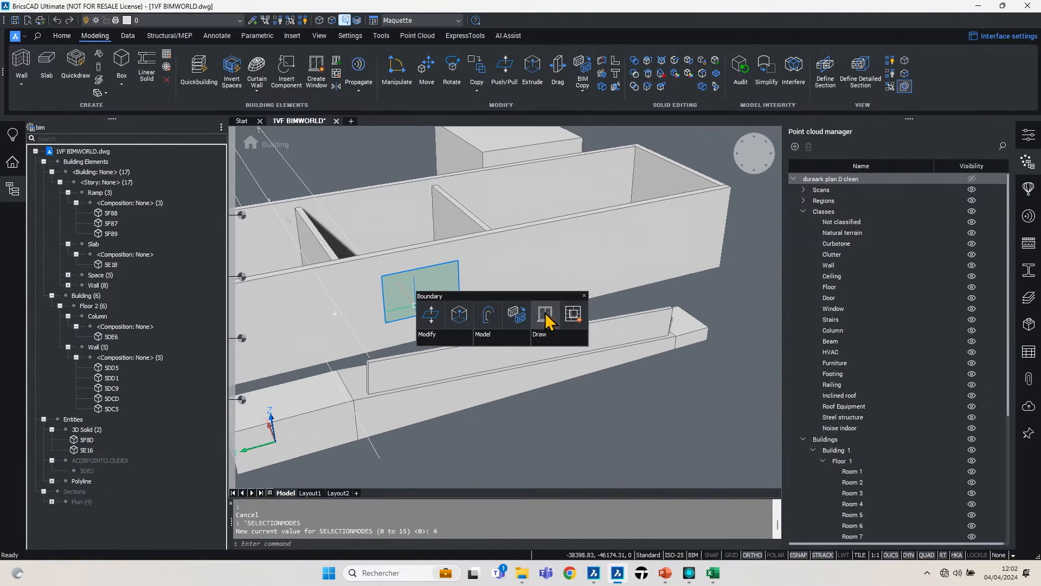
pyautogui.click(541, 314)
pyautogui.press('Return')
pyautogui.click(541, 273)
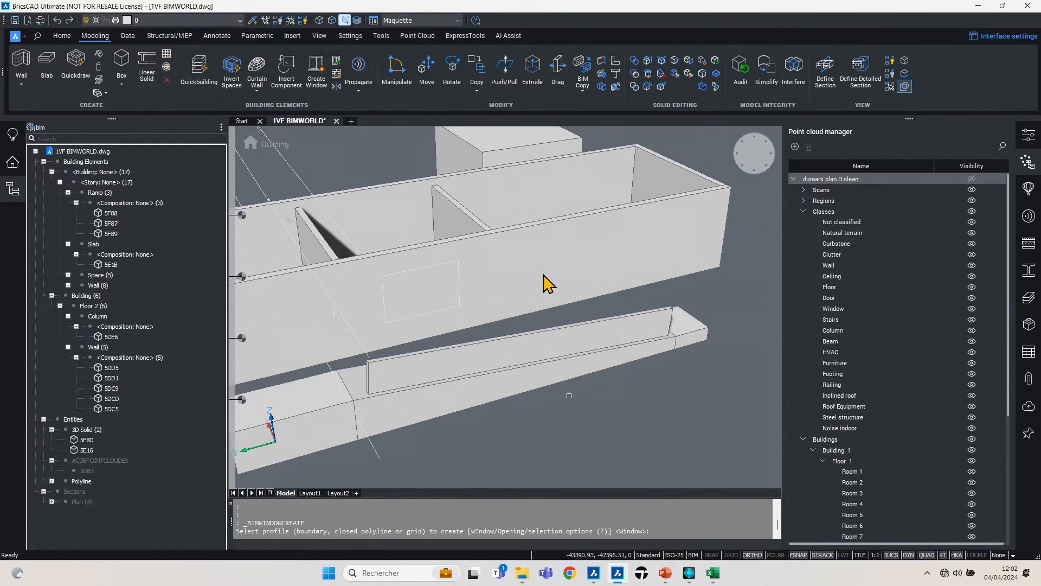
pyautogui.moveTo(485, 293)
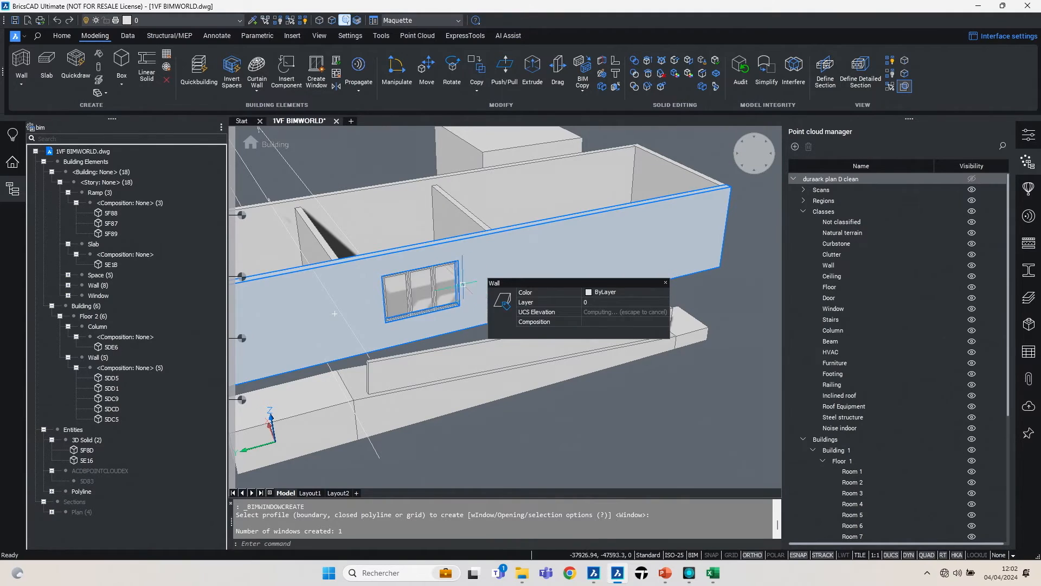
pyautogui.press('Escape')
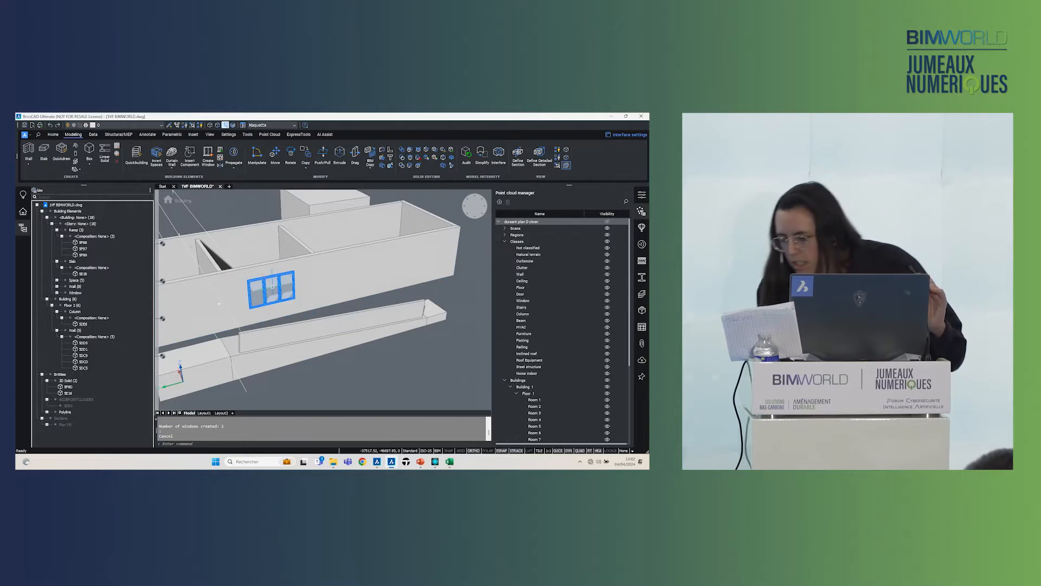
pyautogui.moveTo(430, 293)
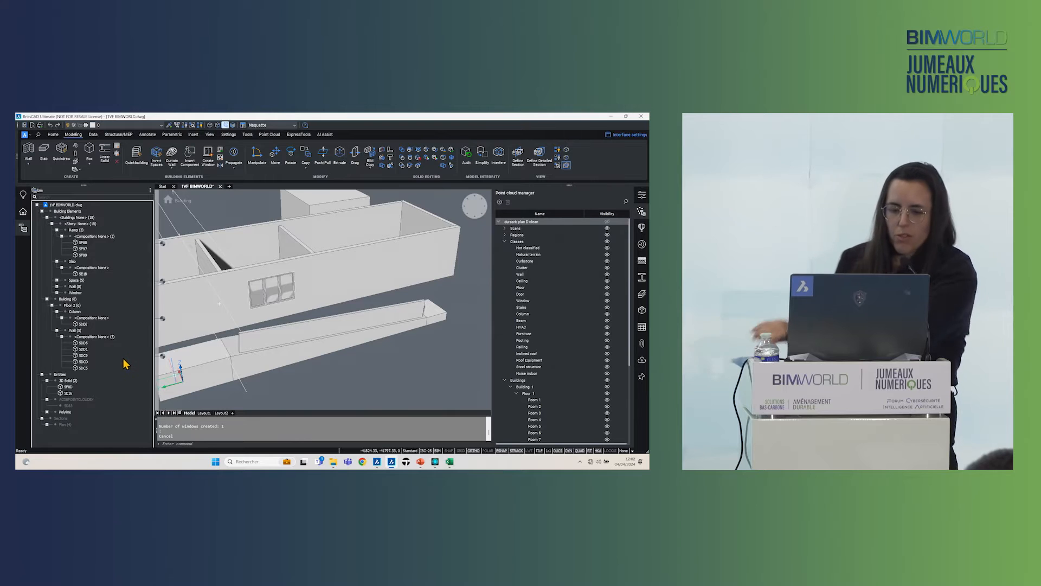
# Close the current drawing without saving its changes
pyautogui.click(163, 186)
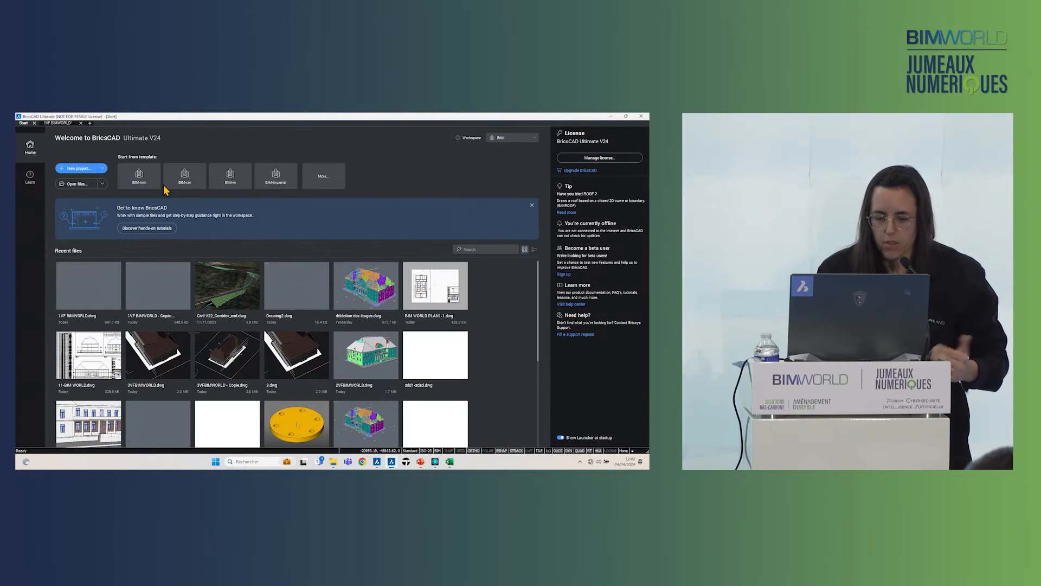
pyautogui.click(64, 123)
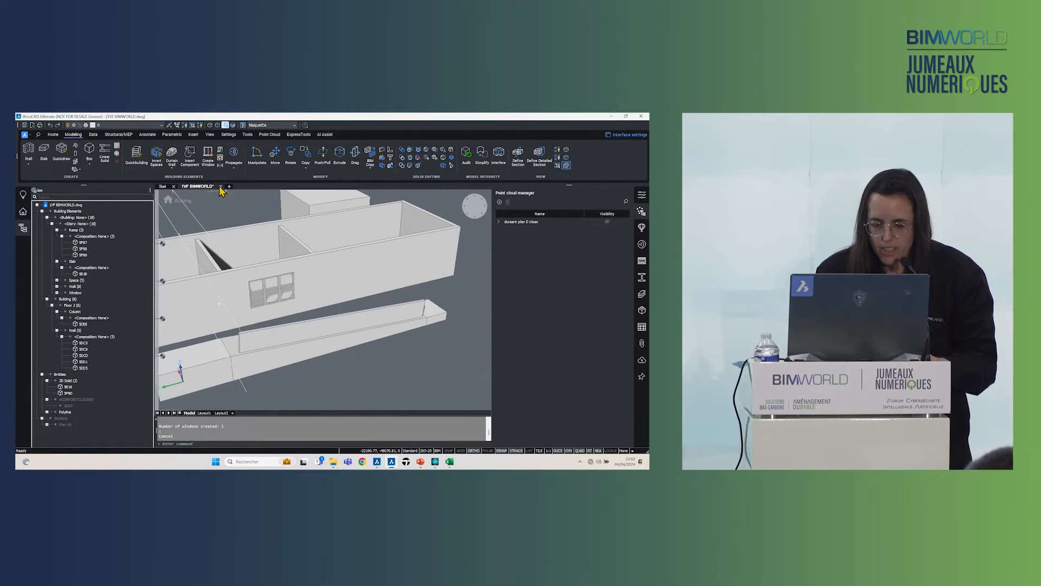
pyautogui.click(220, 187)
pyautogui.click(346, 284)
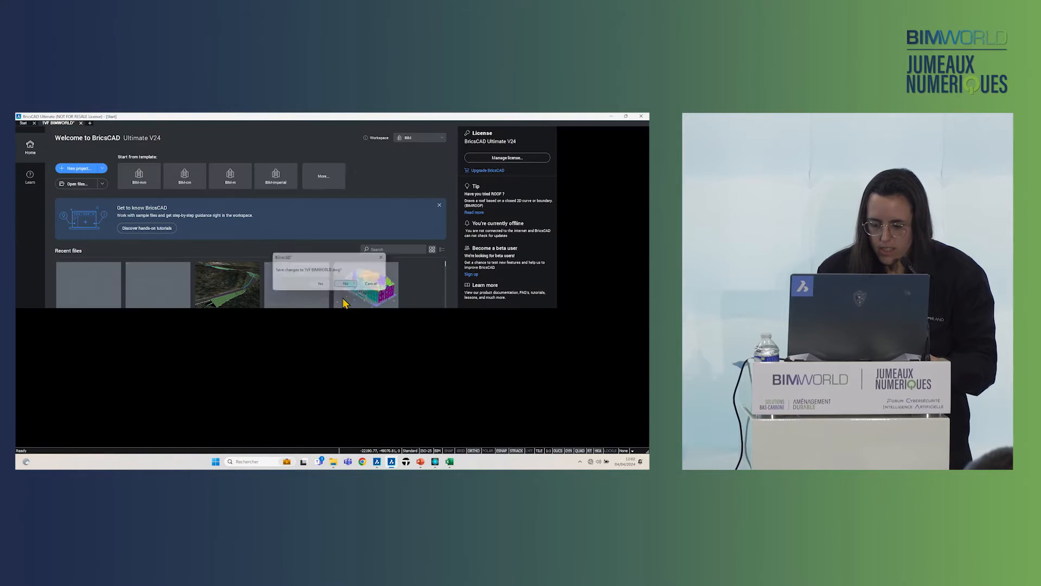
# Open 2VFBIMWORLD.dwg from the étape 1 folder in File Explorer and hide its point cloud
pyautogui.click(333, 461)
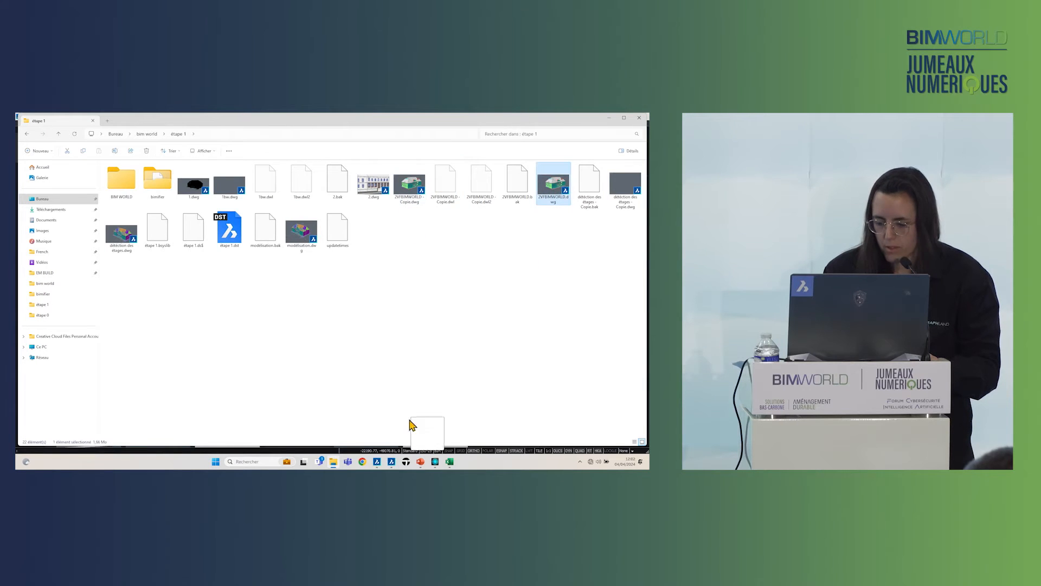
pyautogui.moveTo(393, 464)
pyautogui.mouseDown()
pyautogui.moveTo(373, 271)
pyautogui.moveTo(347, 246)
pyautogui.mouseUp()
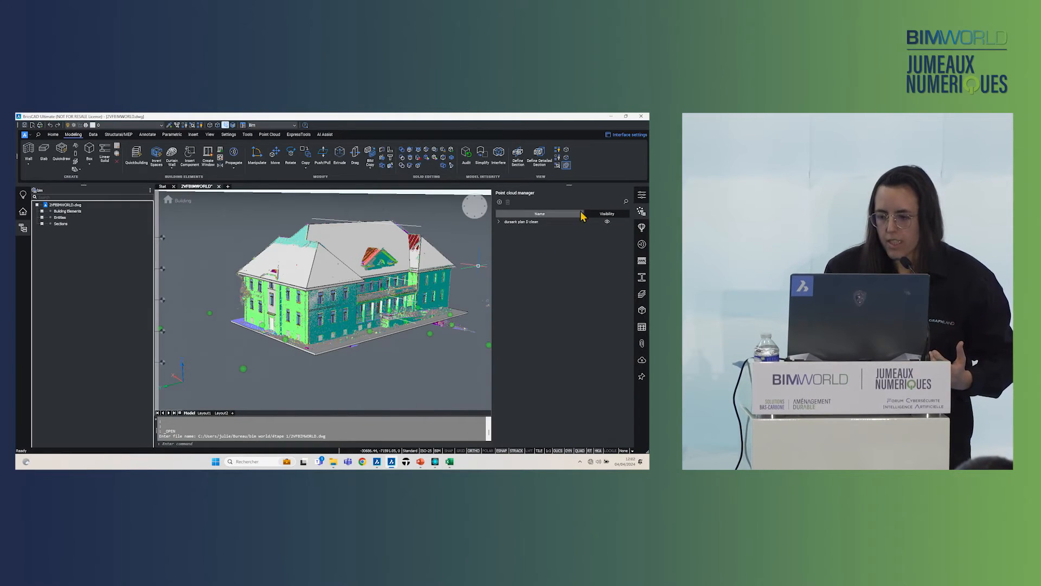
pyautogui.click(607, 221)
pyautogui.scroll(5, 337, 321)
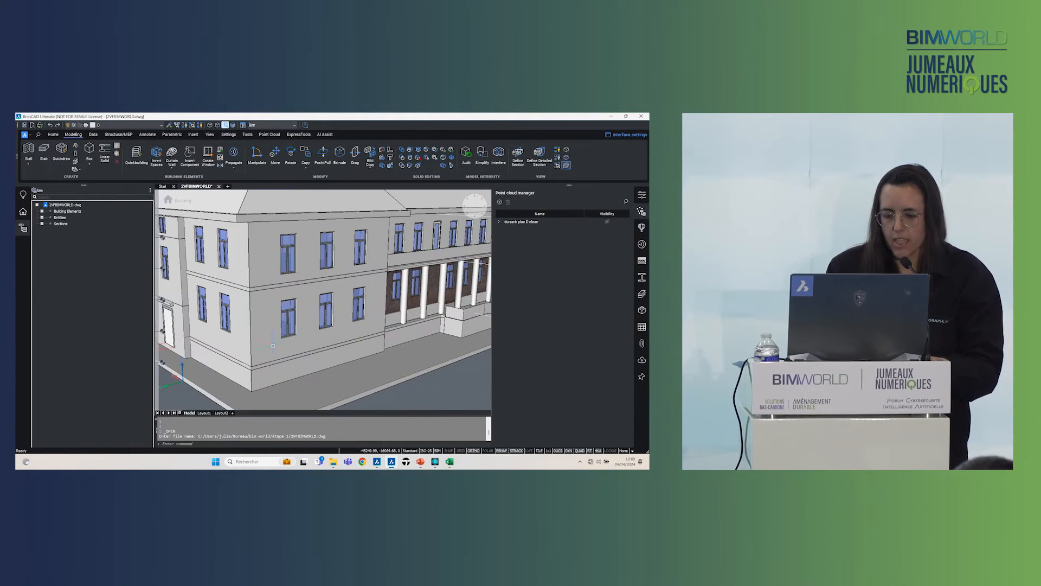
pyautogui.click(276, 343)
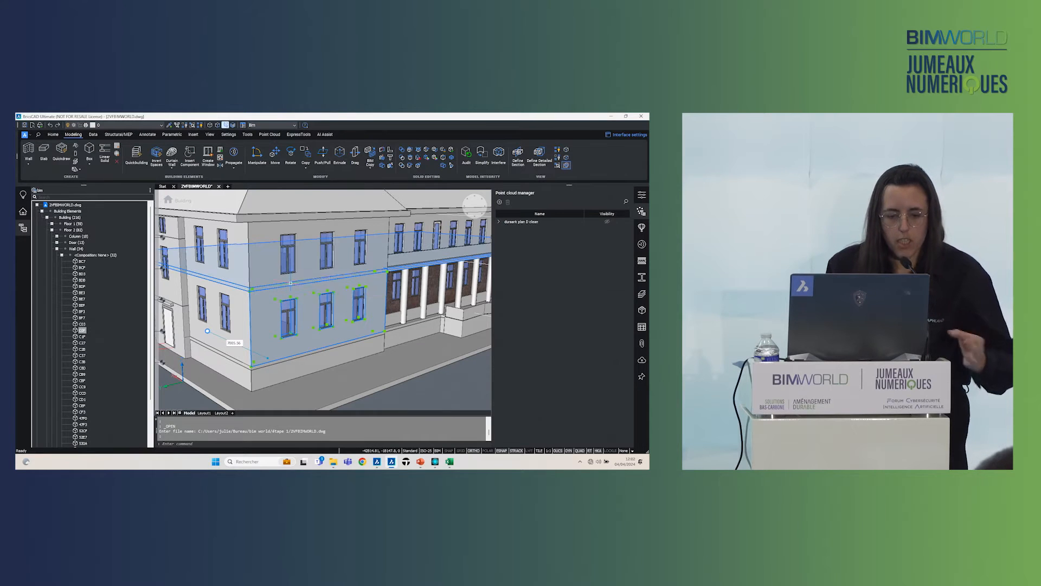
pyautogui.click(284, 282)
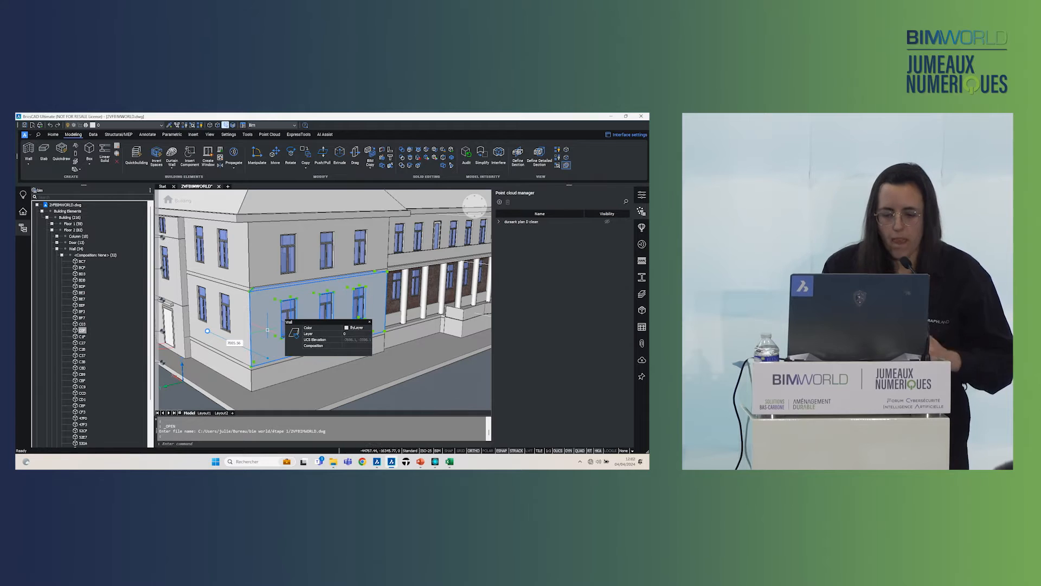
pyautogui.press('Escape')
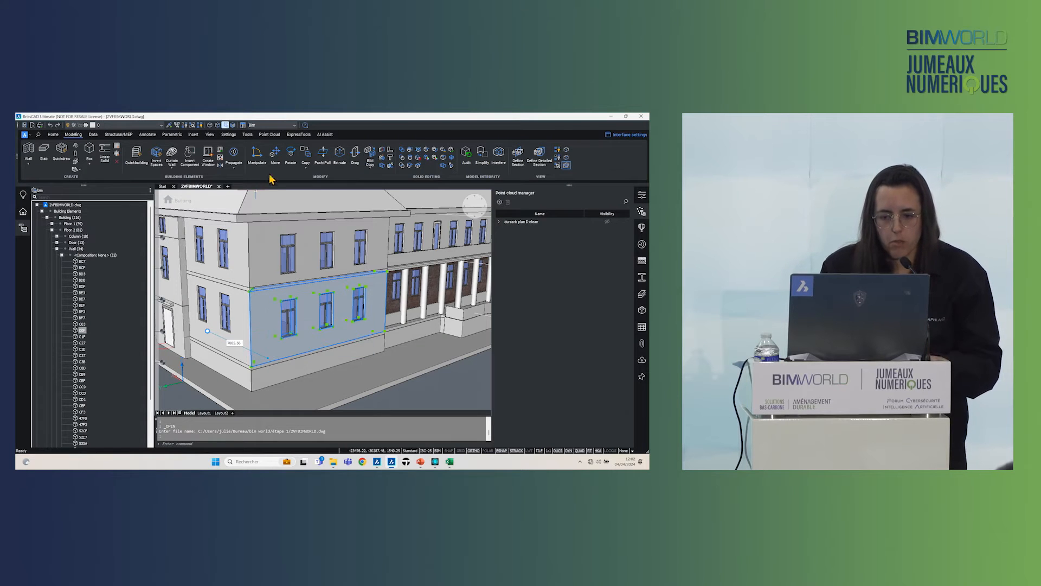
# Add a string property named PROPRIETAIRE to the BIM WORLD property set in the BIM properties
pyautogui.click(94, 135)
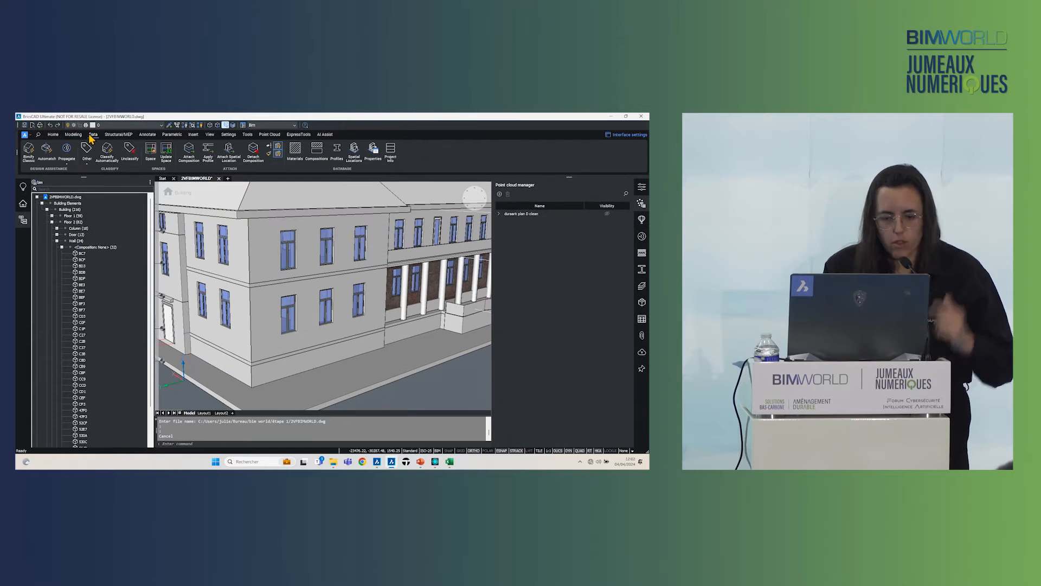
pyautogui.click(373, 152)
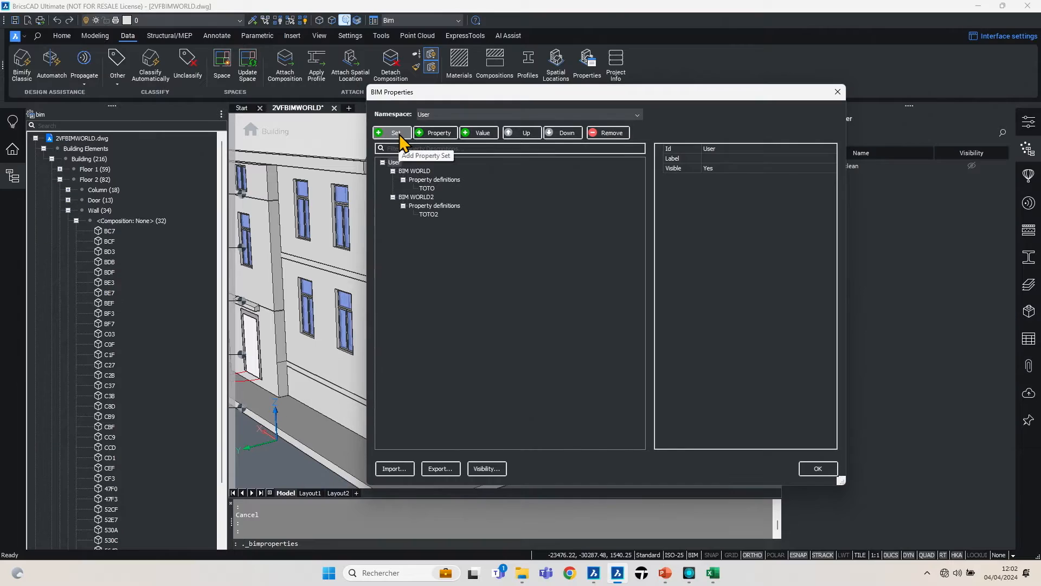
pyautogui.click(408, 172)
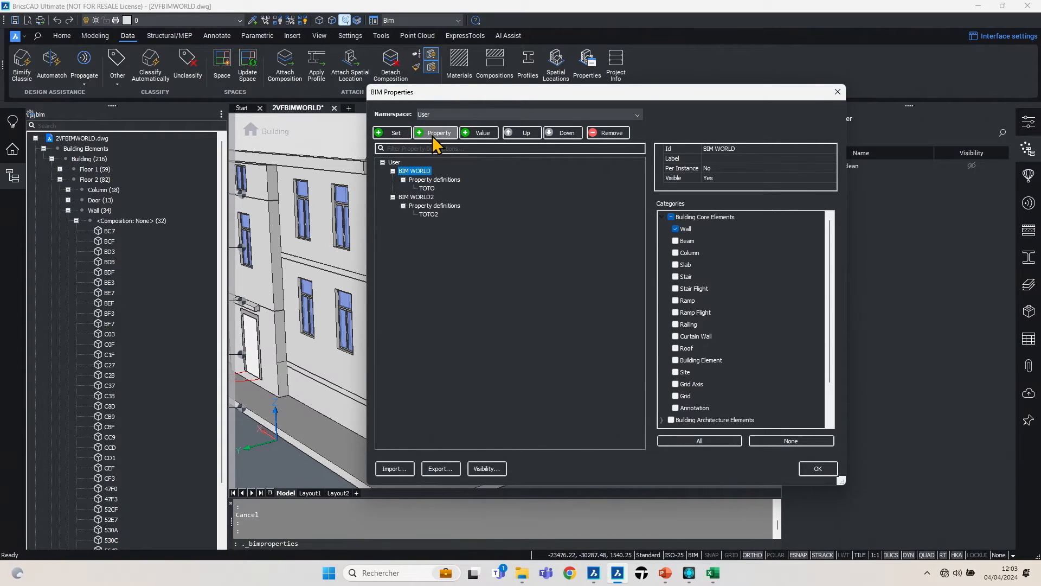
pyautogui.click(432, 135)
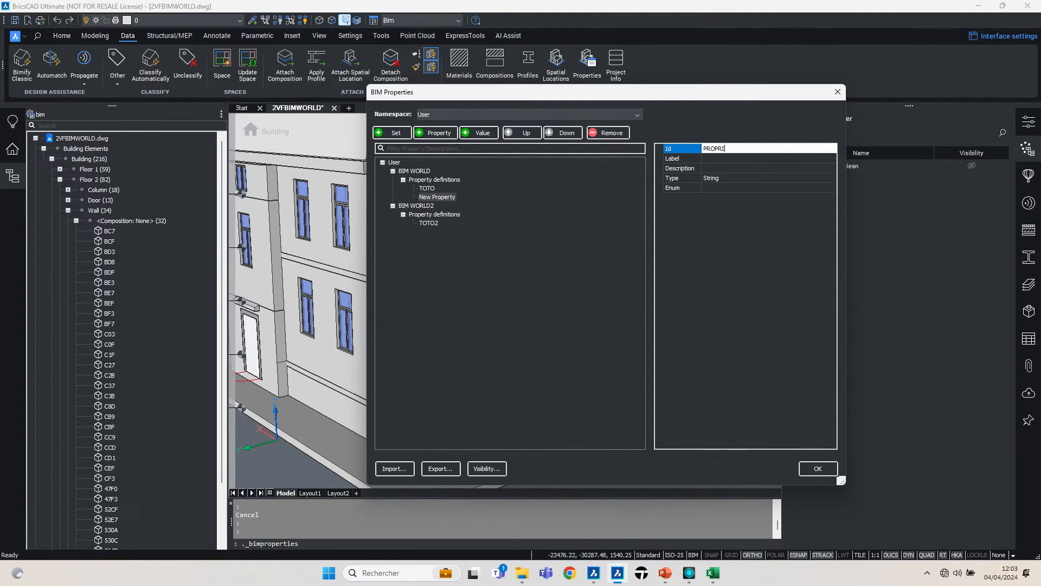
pyautogui.press('Return')
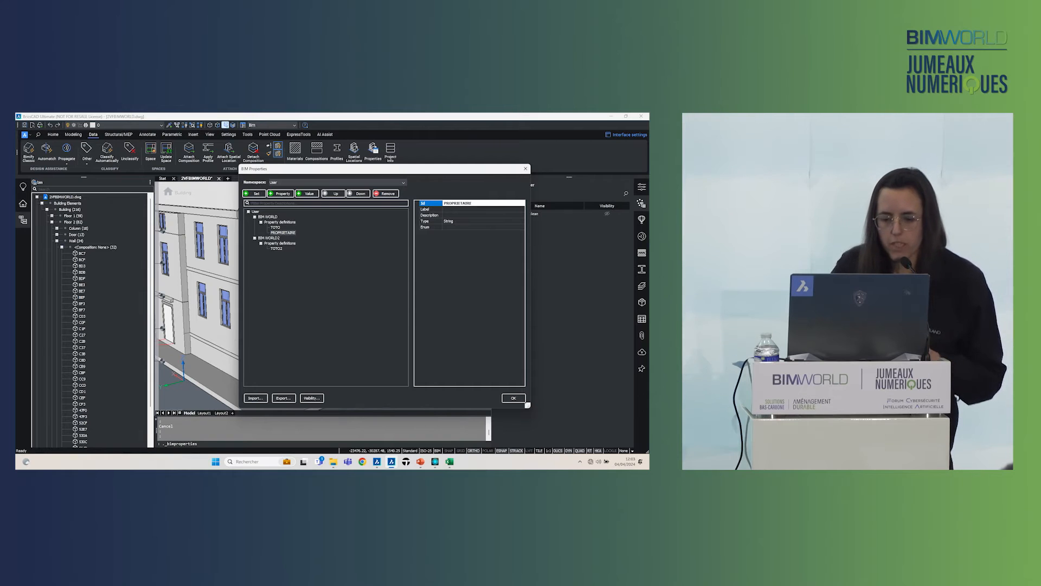
pyautogui.click(260, 218)
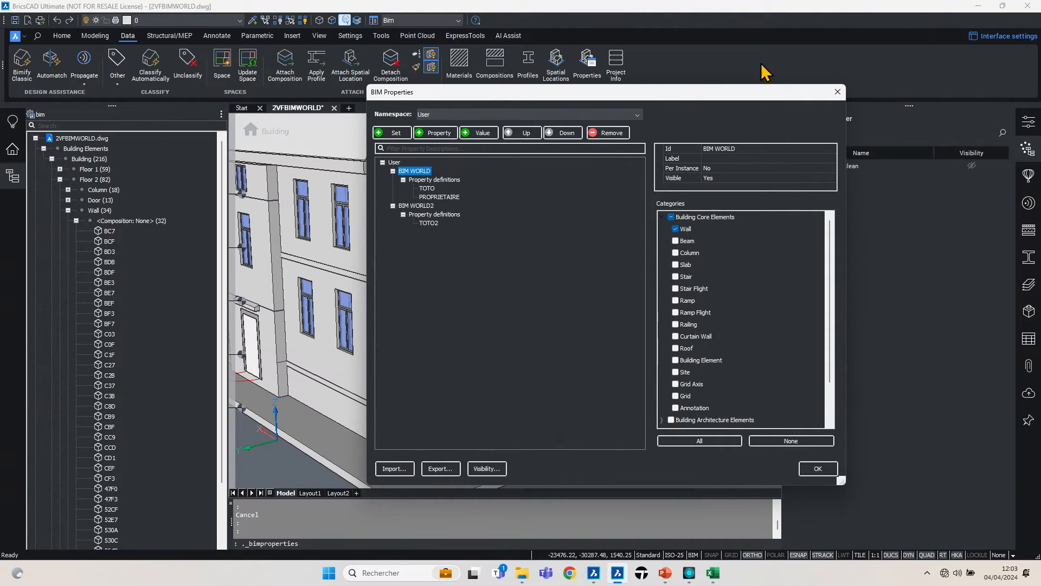
pyautogui.click(838, 92)
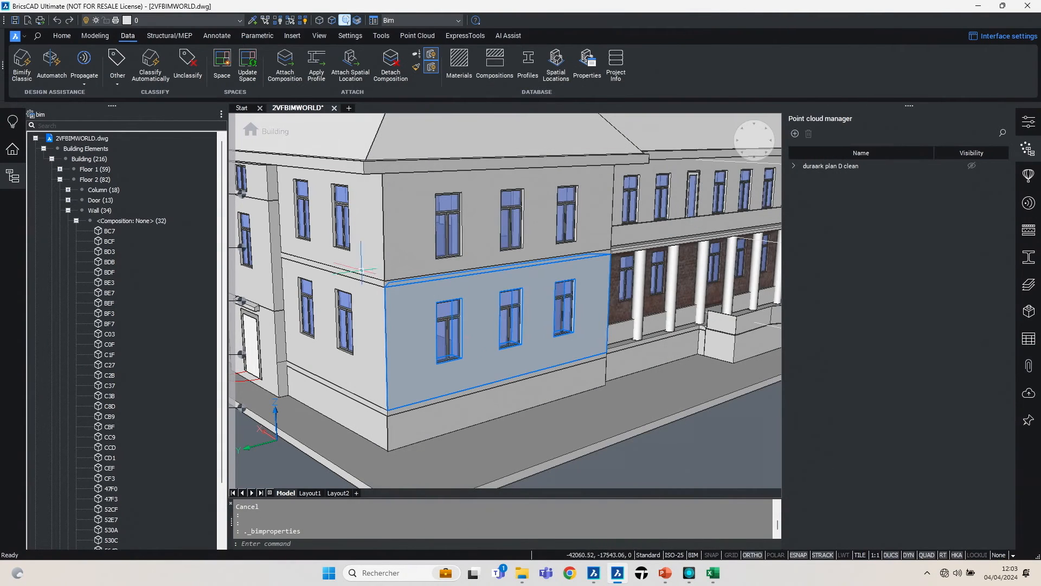
# Set the PROPRIETAIRE property of the upper-floor wall at the building's front corner to FFREF
pyautogui.click(392, 225)
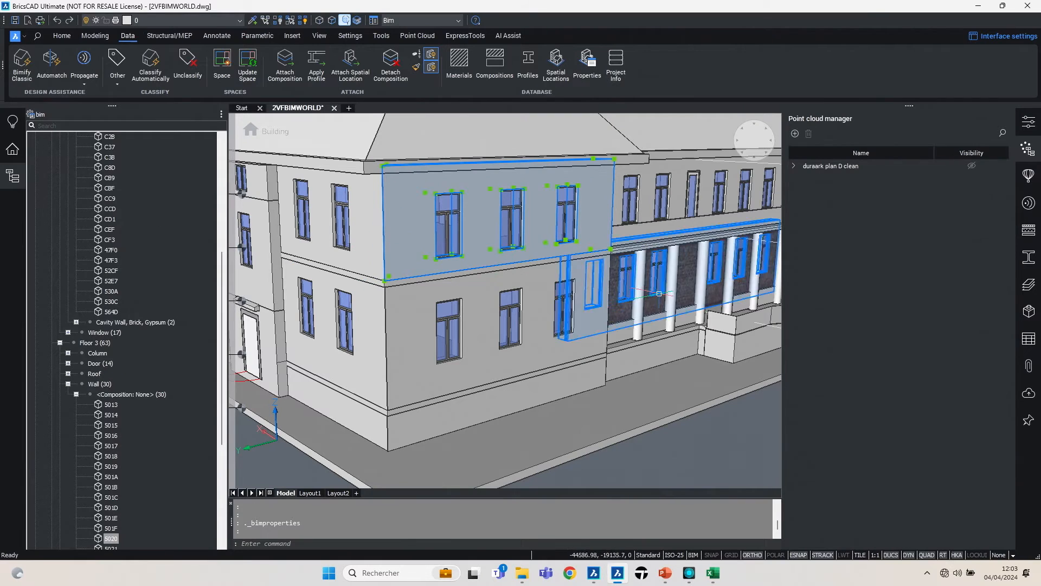
pyautogui.click(1029, 122)
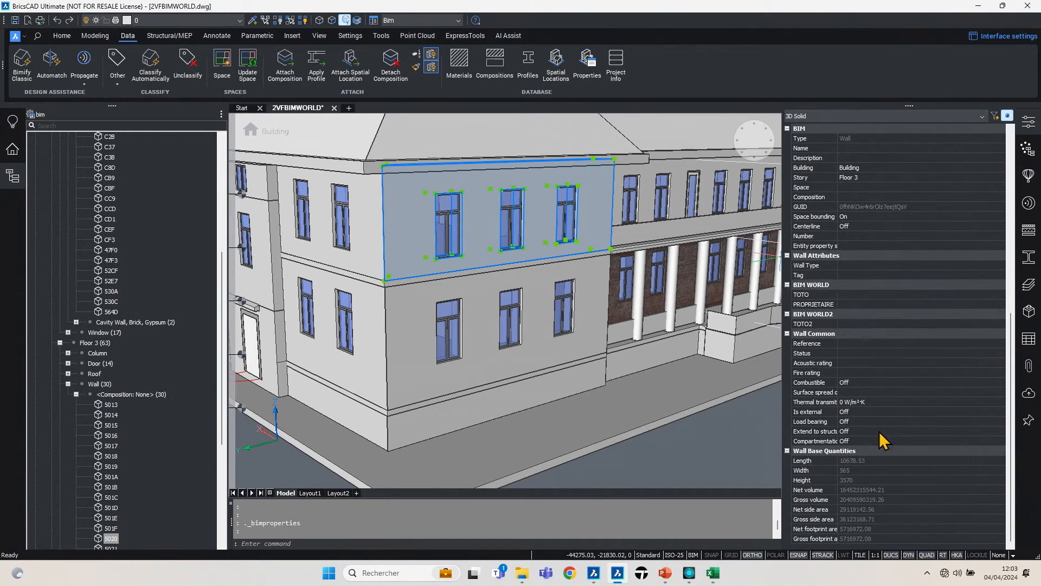
pyautogui.click(846, 324)
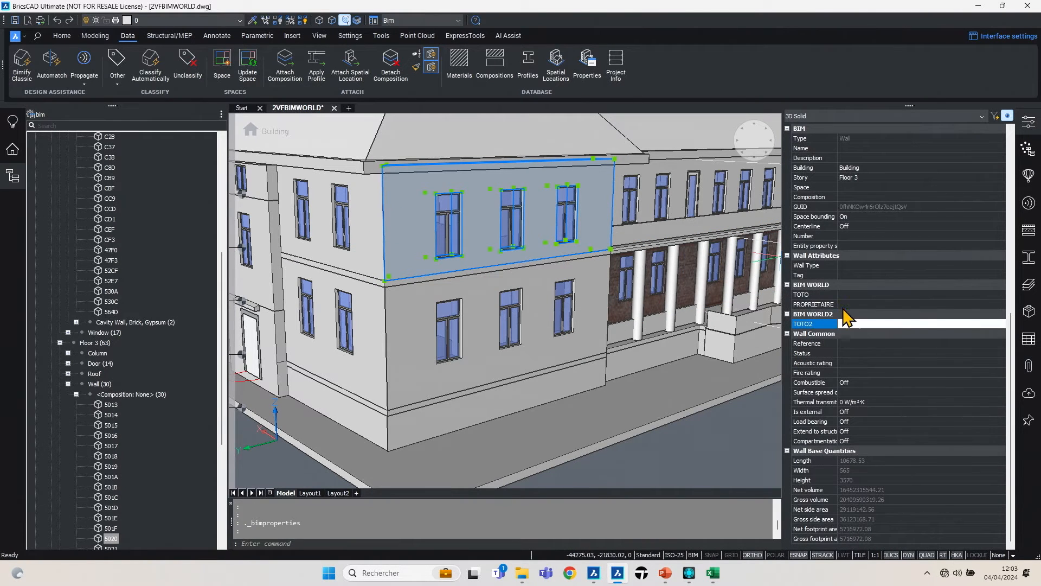
pyautogui.click(852, 304)
pyautogui.write('FFREF')
pyautogui.press('Return')
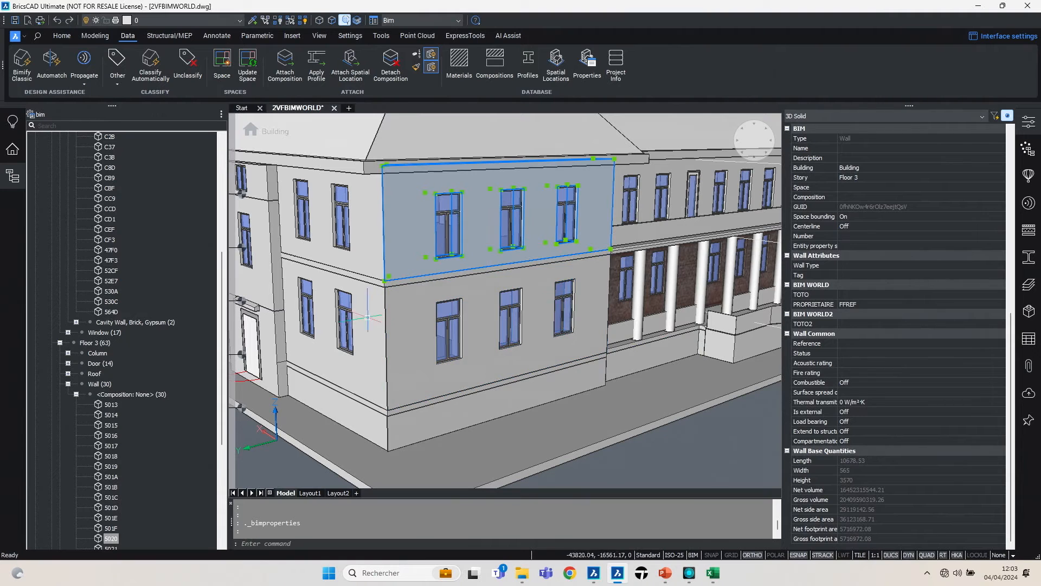
pyautogui.press('Escape')
# Select the wall one floor below at the same corner and examine its BIM properties
pyautogui.scroll(-3, 419, 254)
pyautogui.keyDown('shift'); pyautogui.moveTo(419, 254); pyautogui.dragTo(465, 332, button='middle'); pyautogui.keyUp('shift')
pyautogui.scroll(2, 437, 331)
pyautogui.click(437, 331)
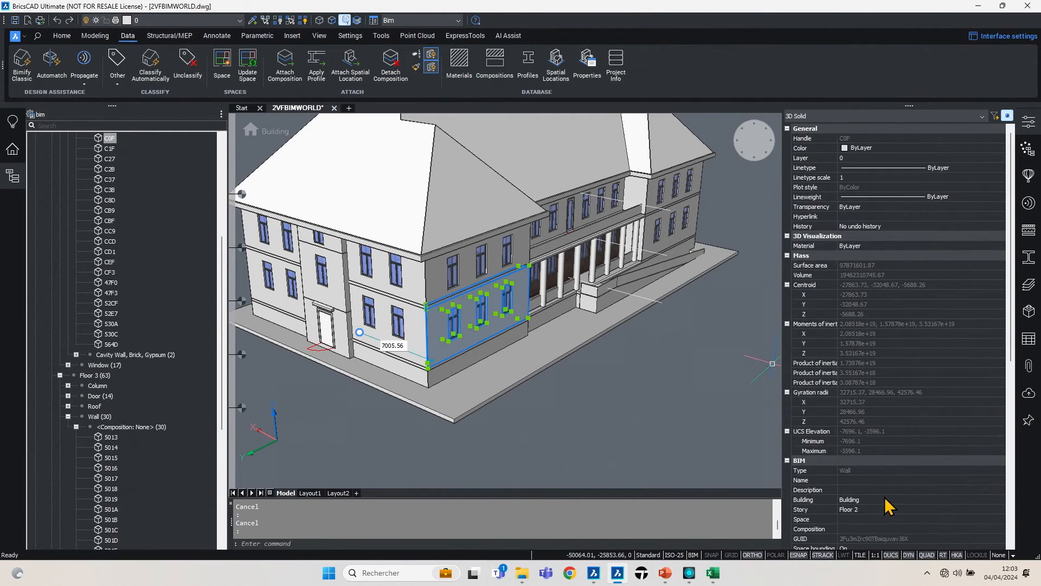
pyautogui.scroll(-2, 881, 507)
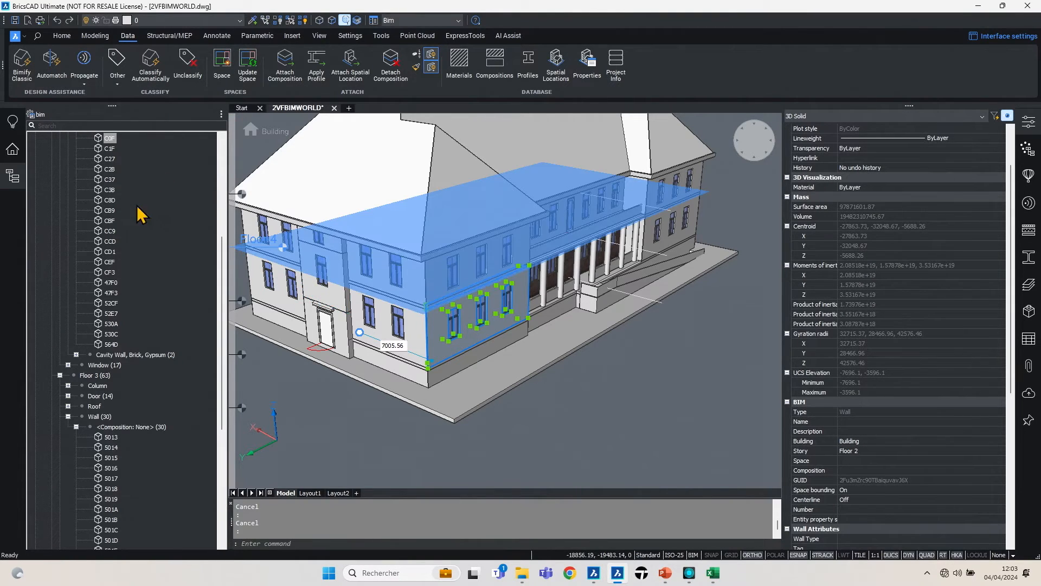
# Switch the structure tree to the bim - Type configuration so building elements are grouped by type
pyautogui.scroll(6, 210, 260)
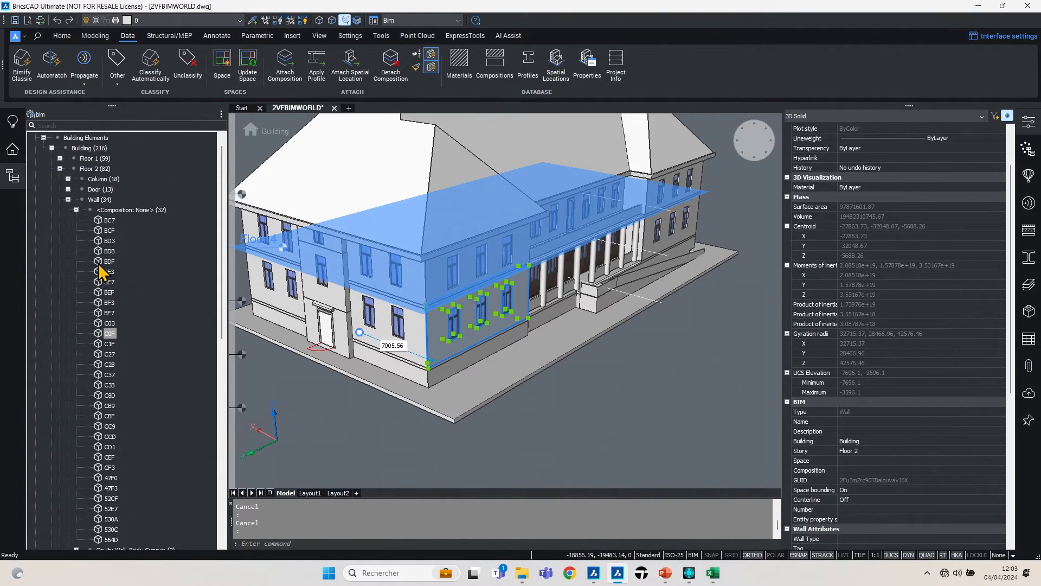
pyautogui.click(51, 148)
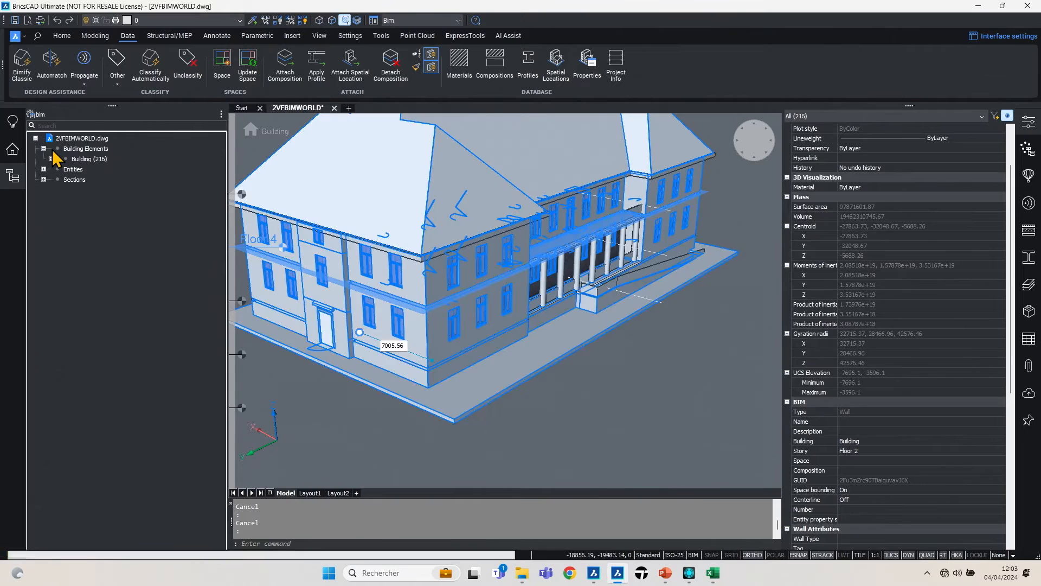
pyautogui.click(44, 149)
pyautogui.click(44, 149)
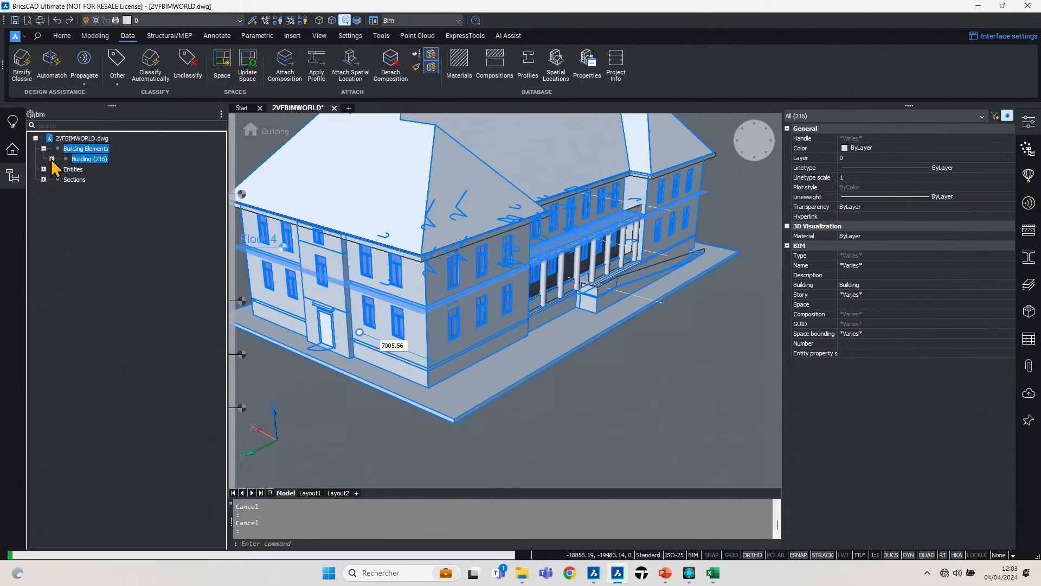
pyautogui.click(51, 159)
pyautogui.click(221, 114)
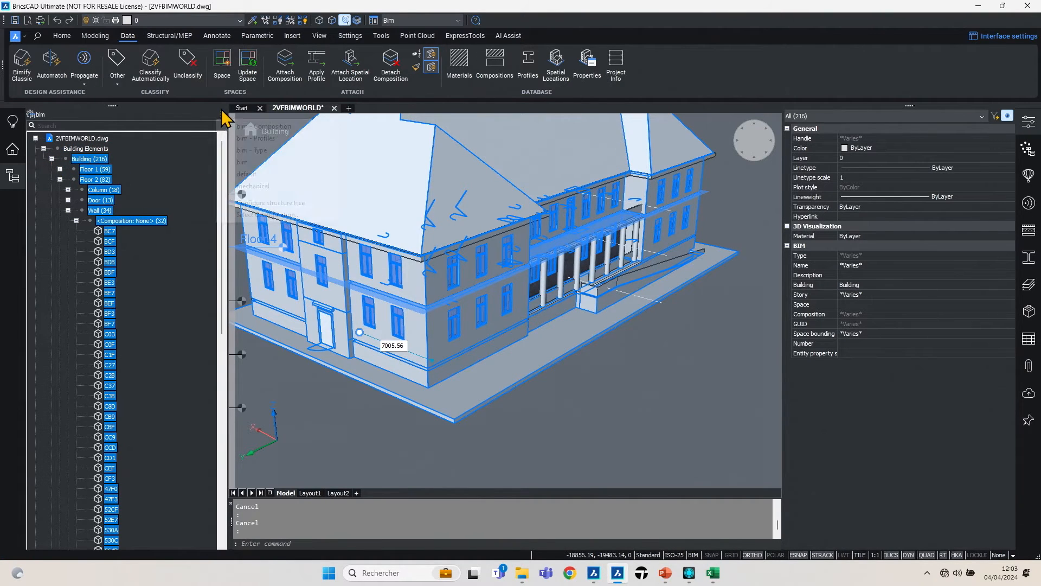
pyautogui.click(251, 150)
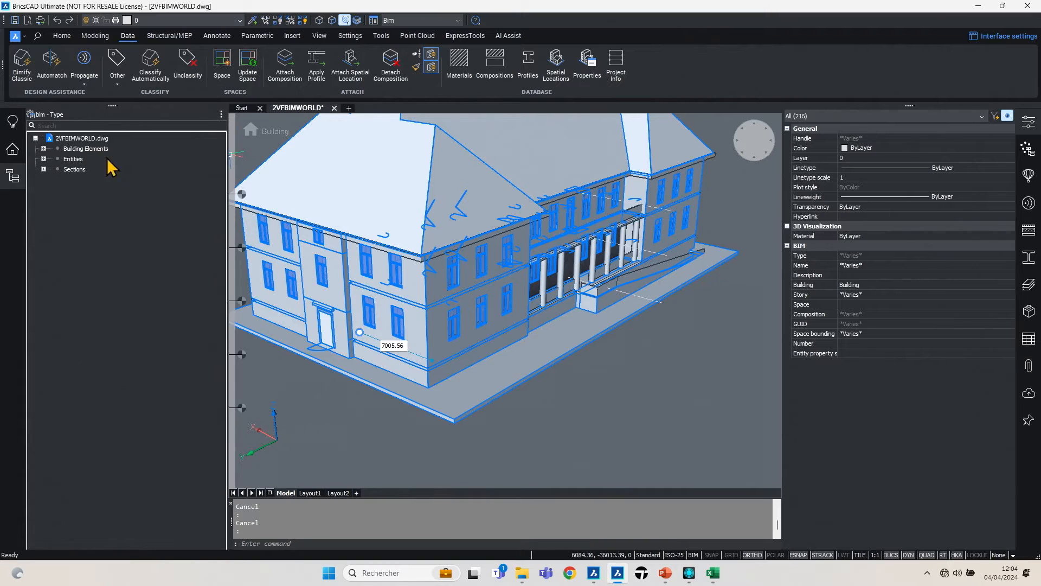
# Select all walls from the building elements grouped by type and isolate them in the model
pyautogui.click(44, 149)
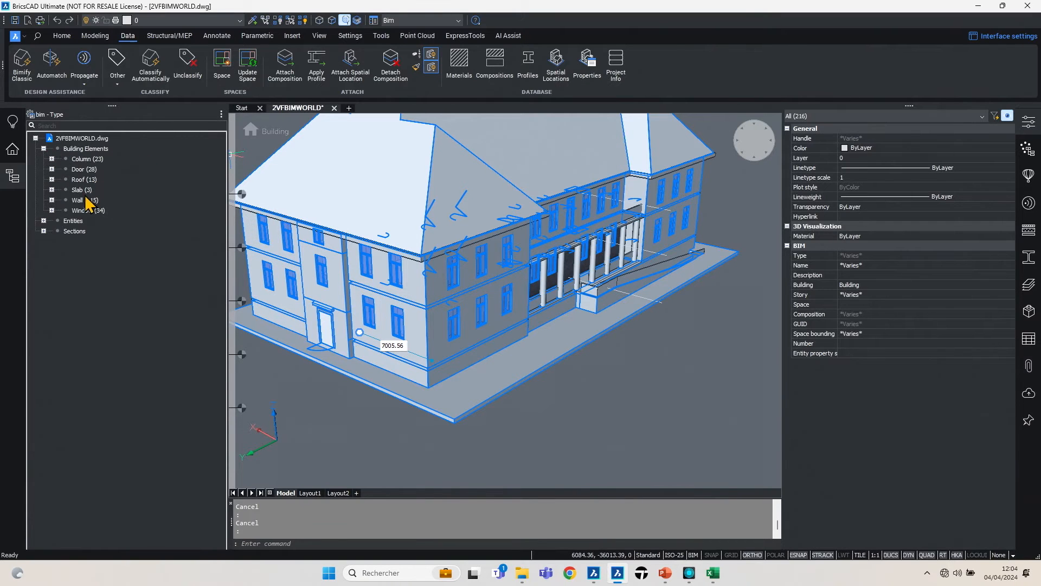
pyautogui.click(86, 199)
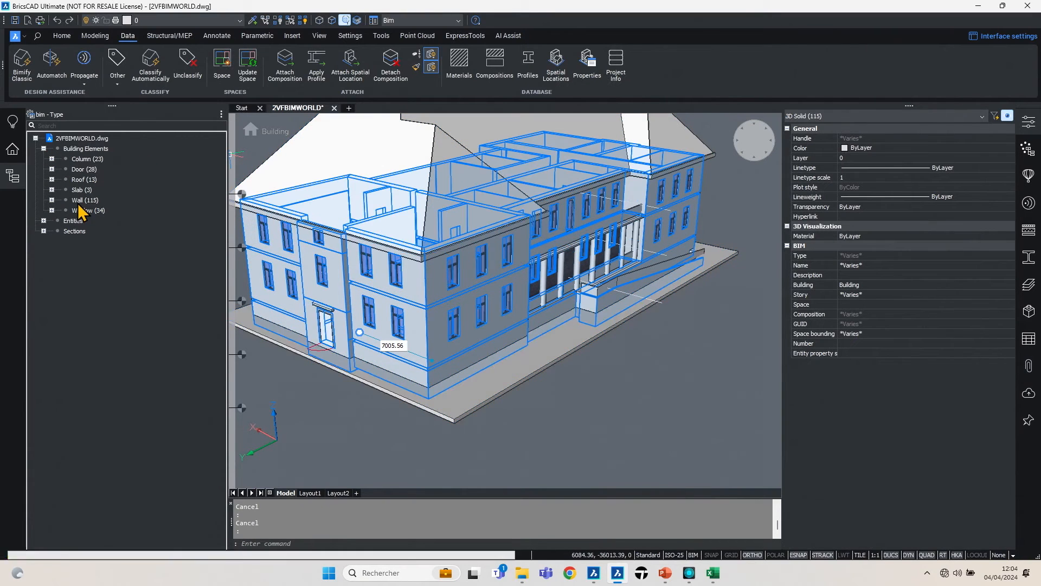
pyautogui.click(289, 21)
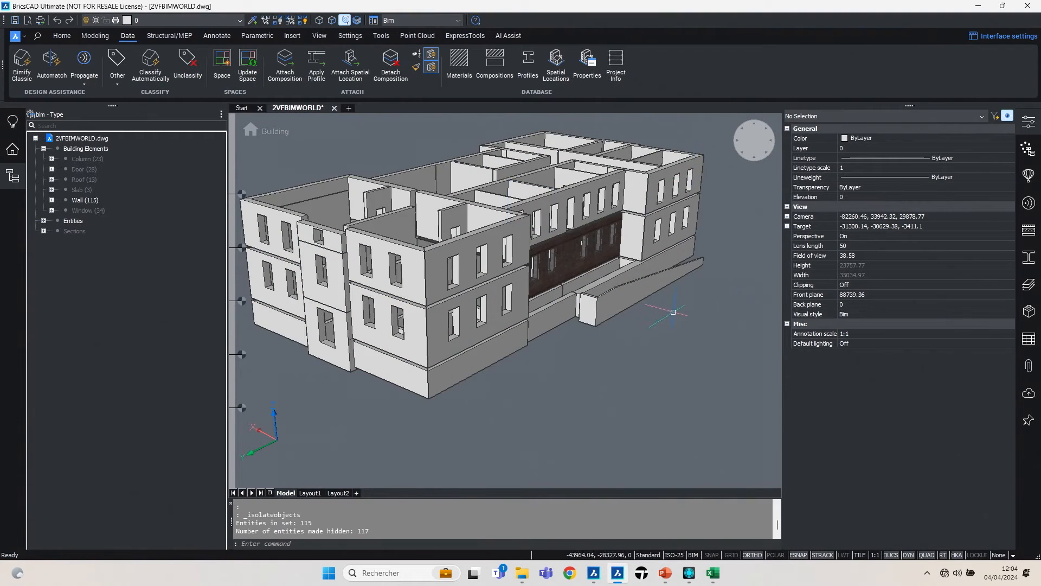
# Attach the Cavity Wall, Brick, Gypsum composition to all isolated walls, accepting the proposed reference faces
pyautogui.scroll(-2, 673, 312)
pyautogui.click(747, 388)
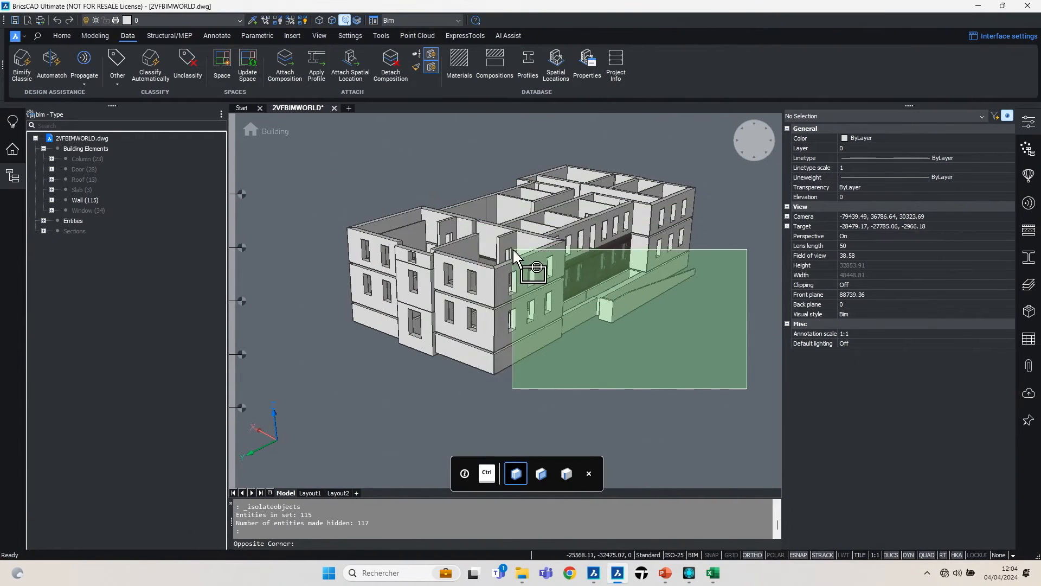
pyautogui.click(355, 158)
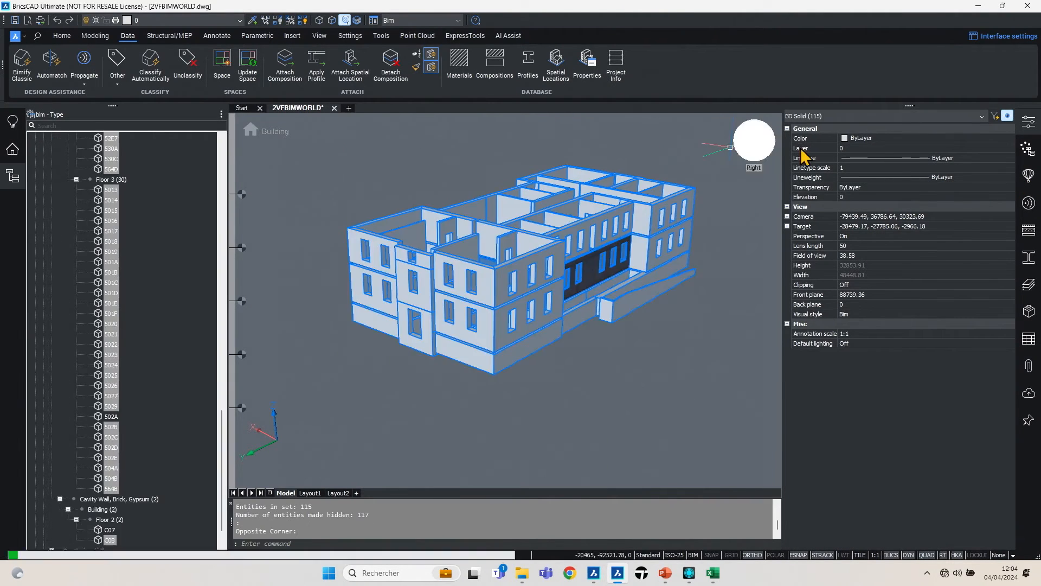
pyautogui.click(1028, 231)
pyautogui.moveTo(853, 314); pyautogui.dragTo(543, 316)
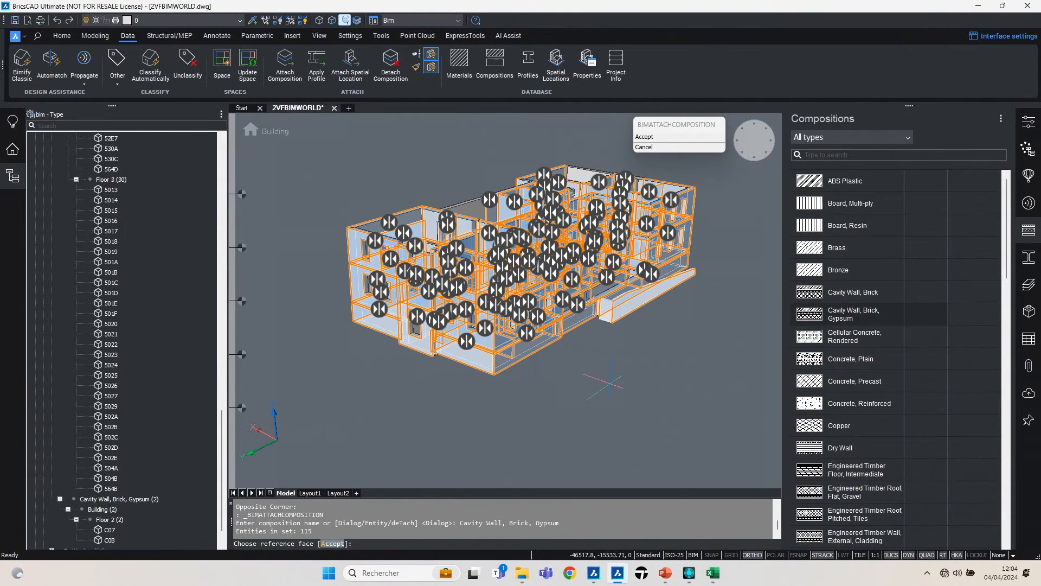
pyautogui.press('Return')
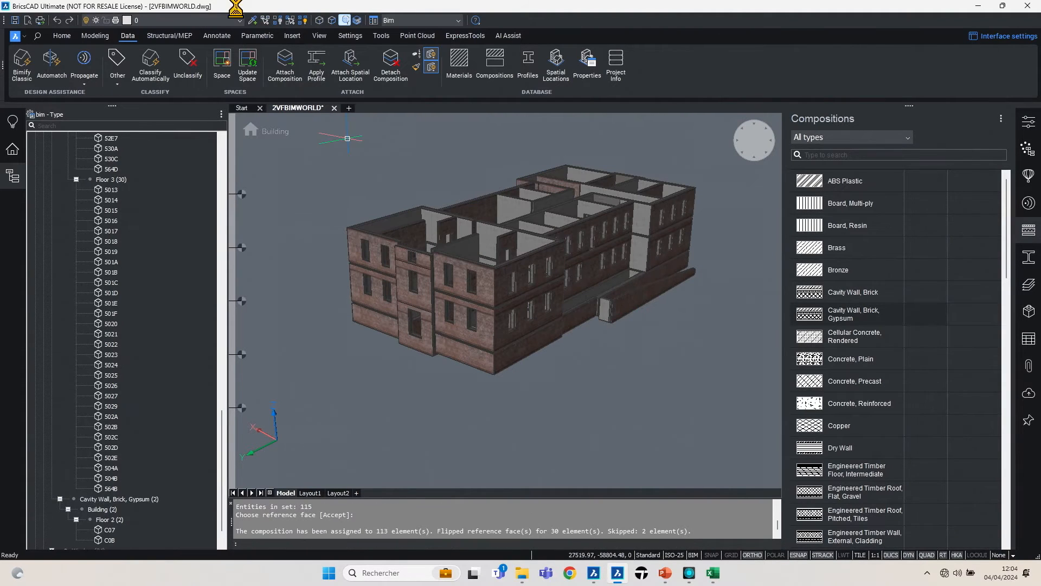
pyautogui.scroll(2, 90, 190)
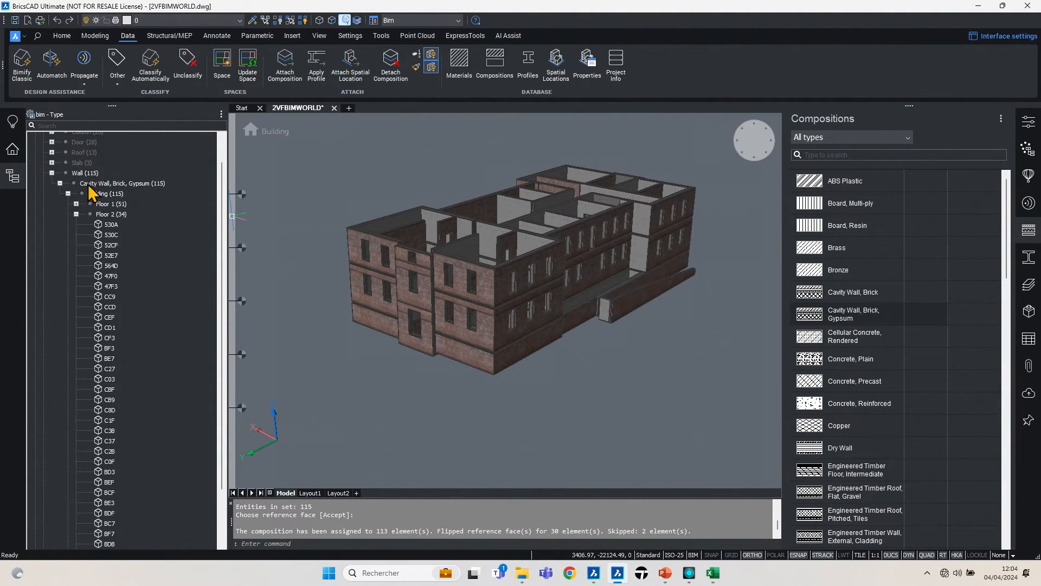
# Select the upper-floor wall at the front corner of the building and examine its BIM properties and assigned composition
pyautogui.click(495, 274)
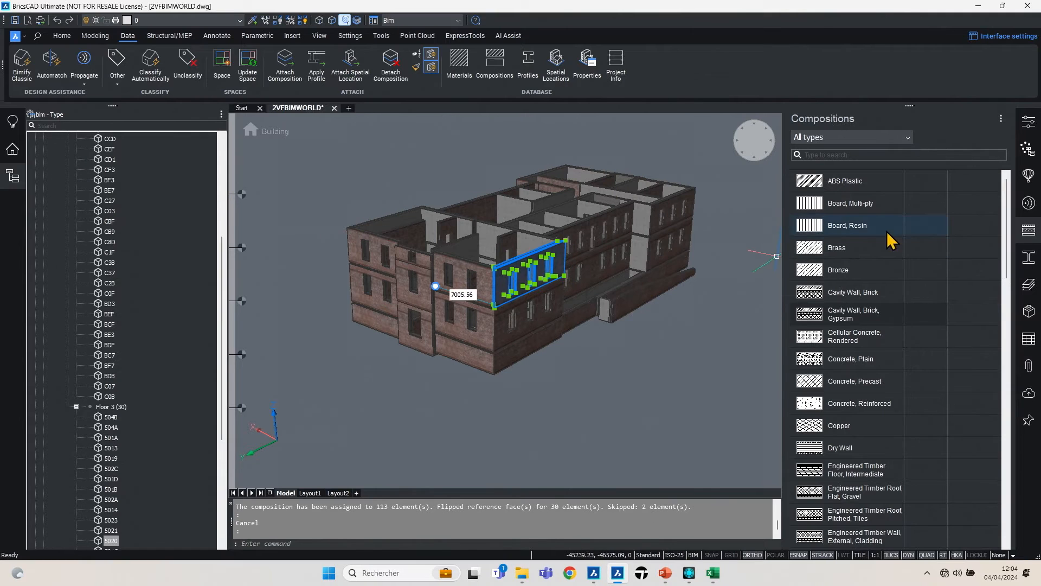
pyautogui.click(1027, 129)
pyautogui.scroll(-4, 870, 489)
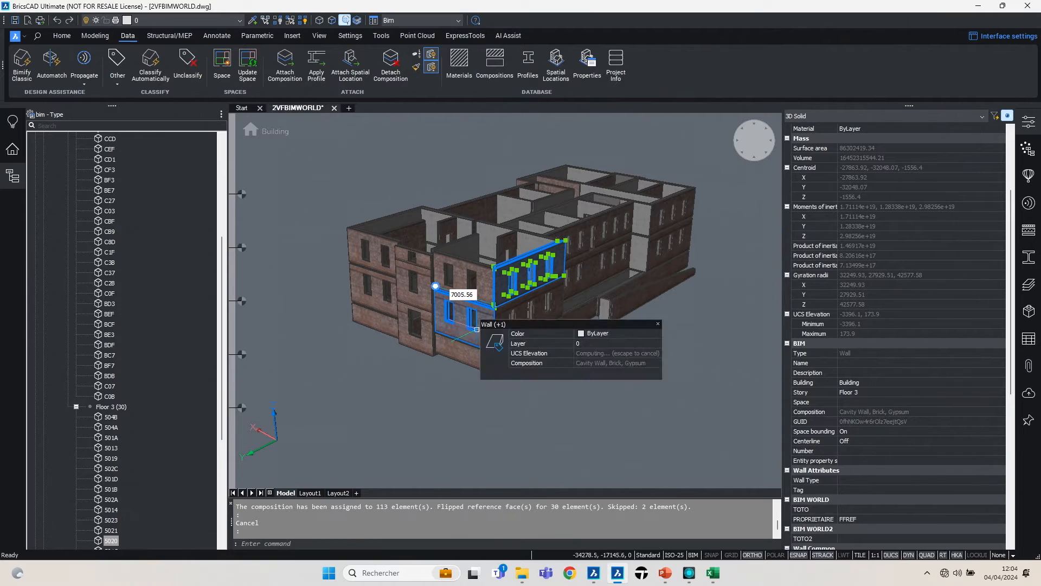
pyautogui.press('Escape')
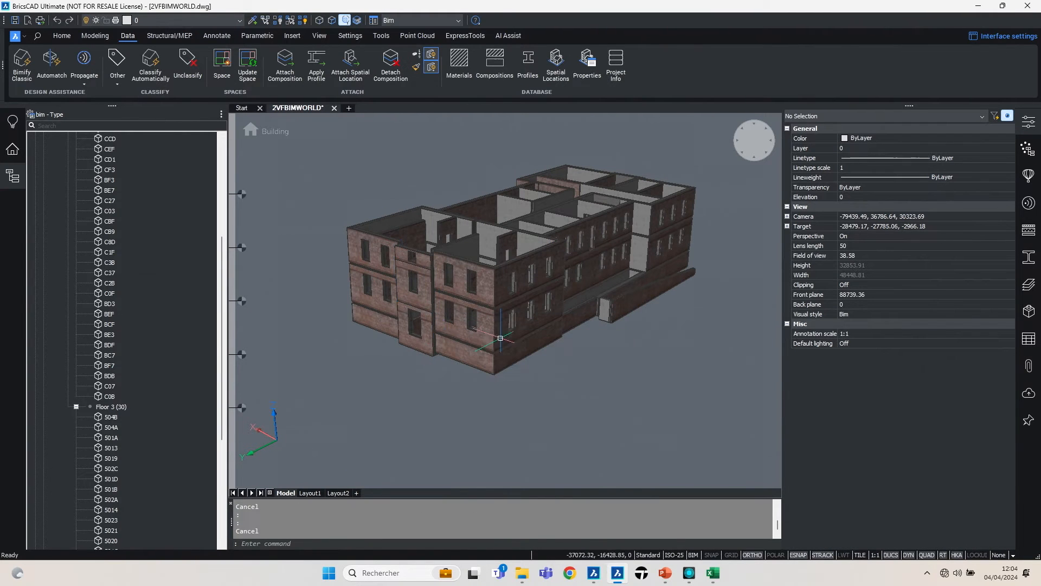
# End the wall isolation so that all hidden building elements are shown in the model again
pyautogui.scroll(7, 120, 171)
pyautogui.scroll(1, 247, 144)
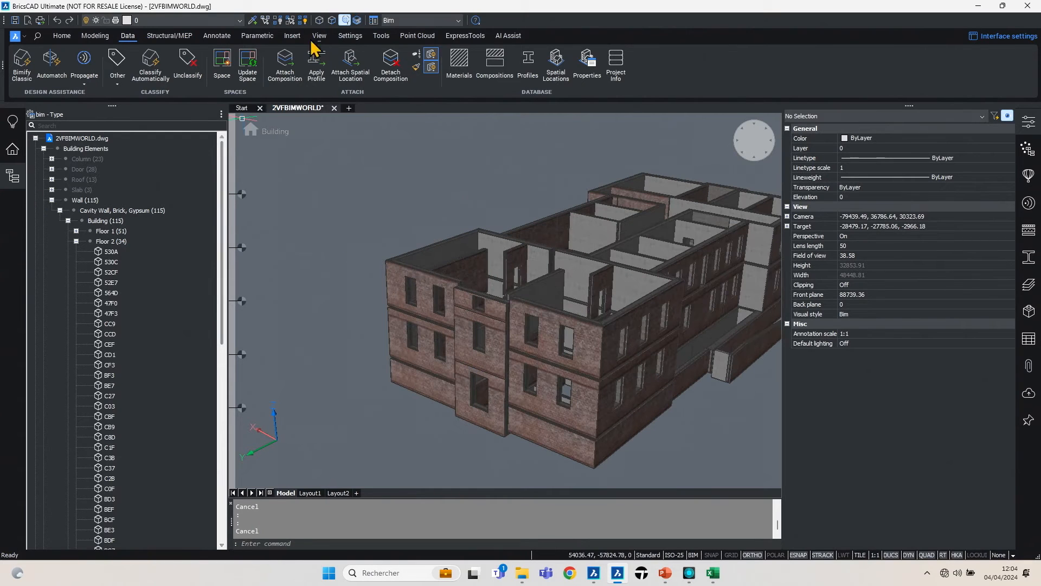
pyautogui.click(302, 21)
pyautogui.moveTo(533, 275); pyautogui.dragTo(420, 241, button='middle')
# Examine the layers of the Engineered Timber Floor, Intermediate composition and the appearance of its Timber Sub-floor material, leaving both unchanged
pyautogui.click(1029, 230)
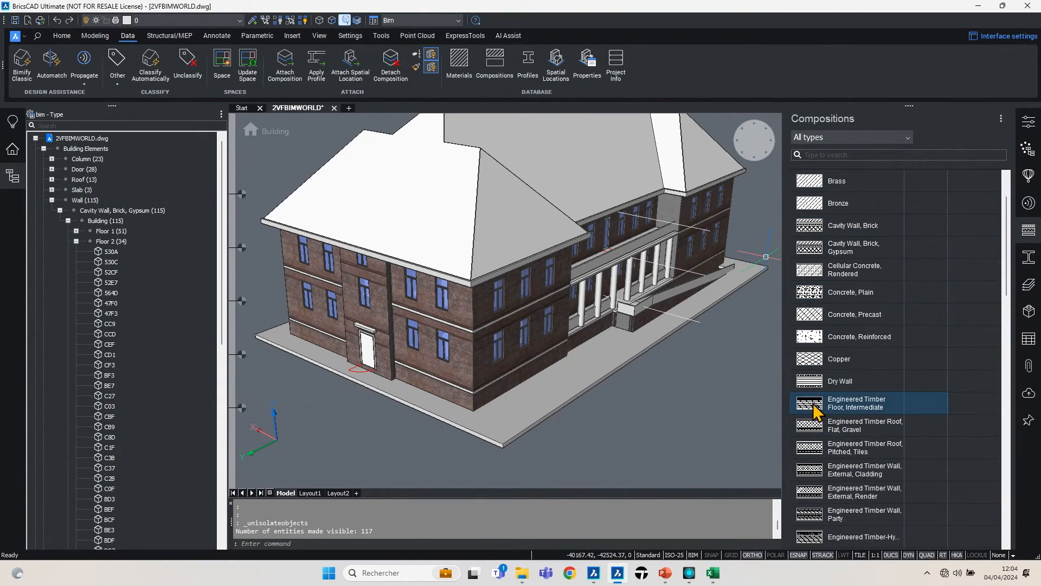
pyautogui.doubleClick(835, 403)
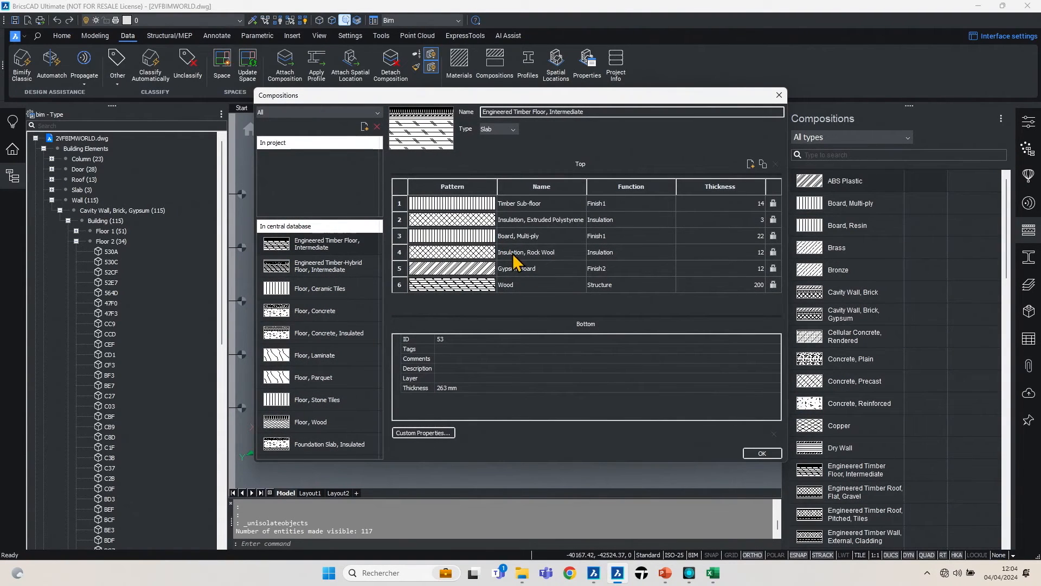
pyautogui.doubleClick(458, 206)
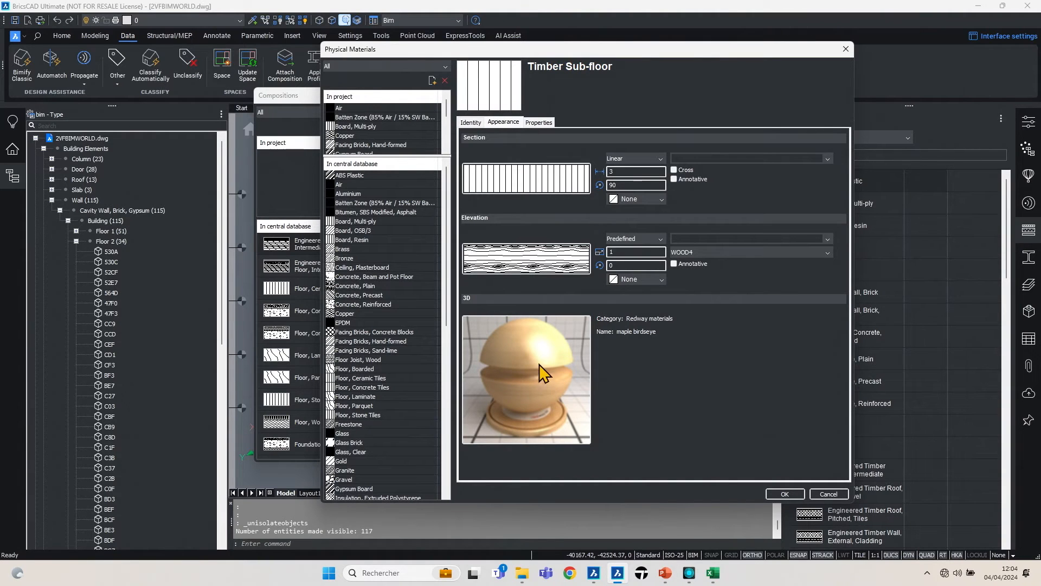
pyautogui.click(845, 50)
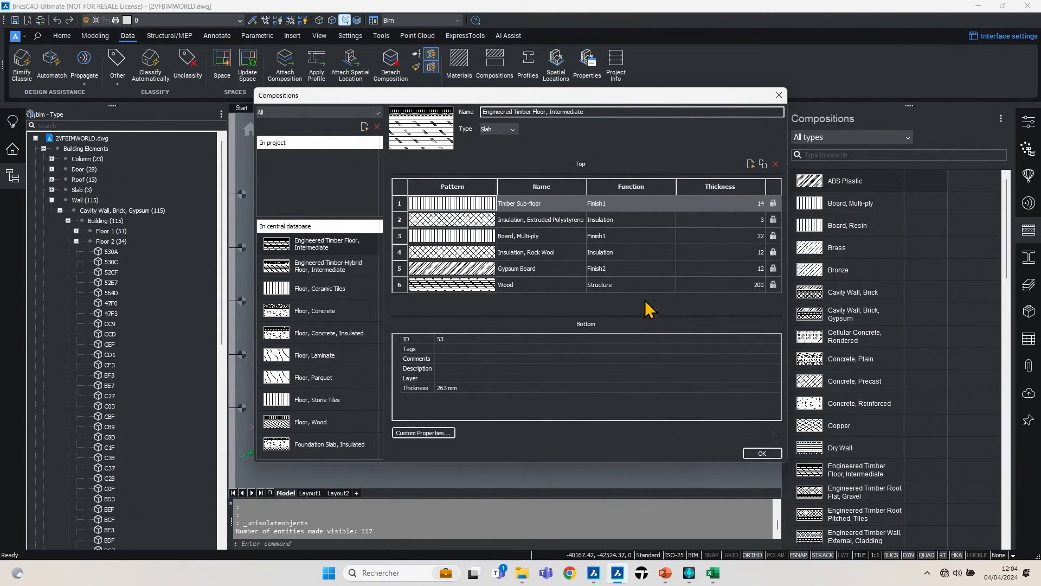
pyautogui.press('Escape')
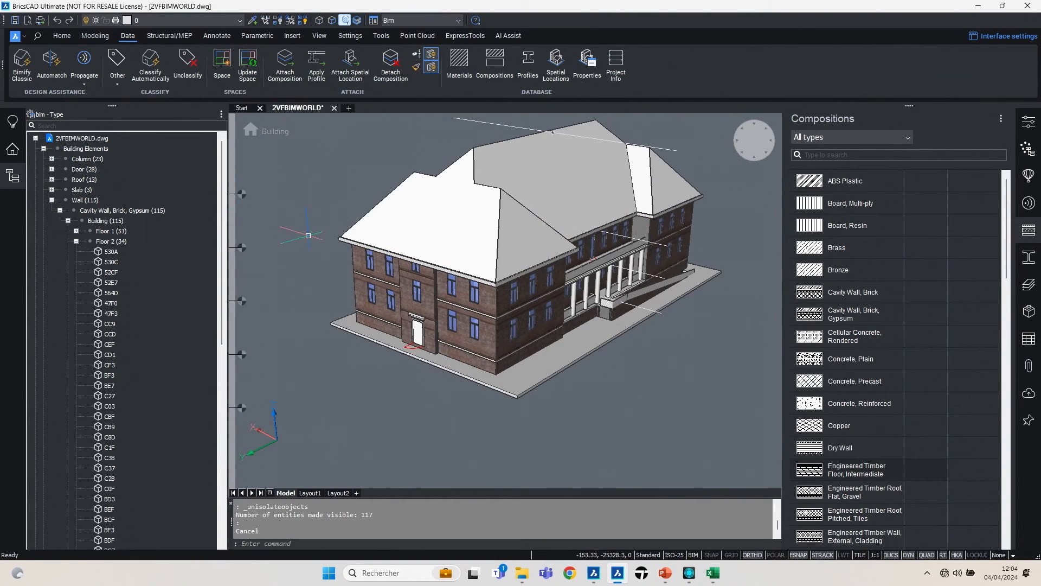
# Delete the solid parapet running along the outer edge of the terrace above the columns
pyautogui.moveTo(416, 264); pyautogui.dragTo(247, 315, button='middle')
pyautogui.scroll(3, 499, 302)
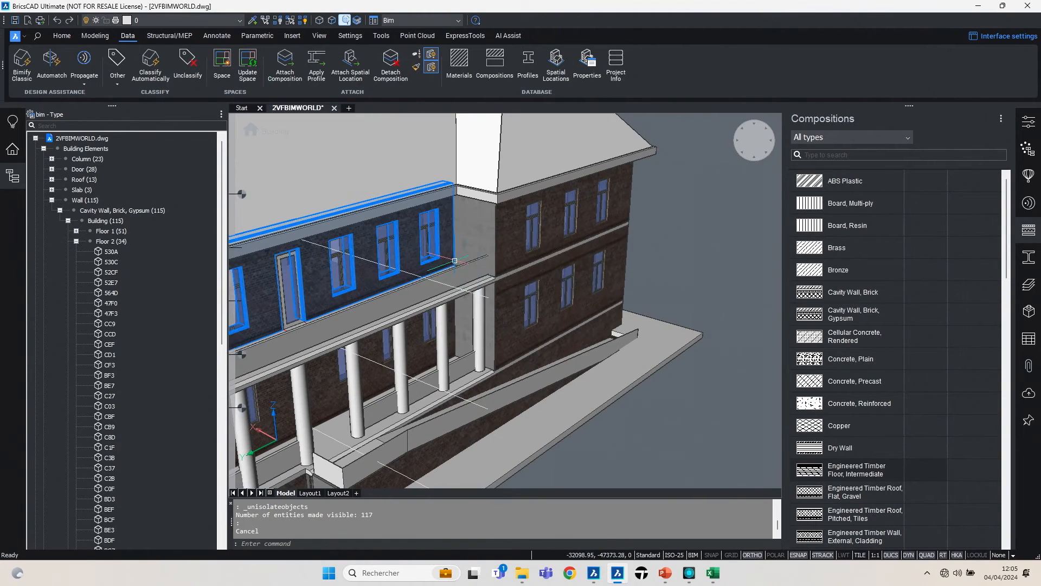
pyautogui.click(444, 272)
pyautogui.press('Delete')
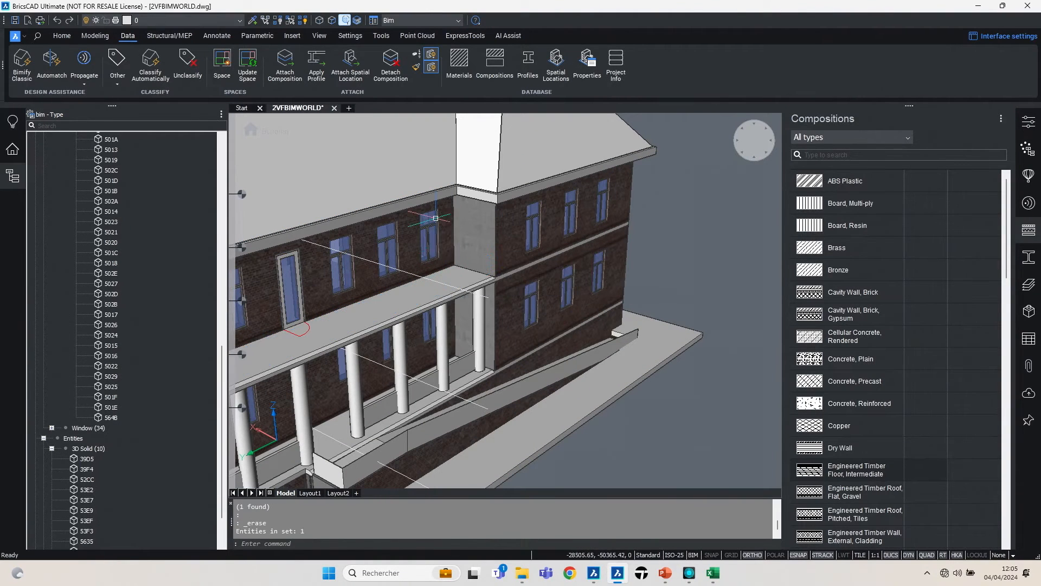
# Draw a two-segment polyline on the end wall above the terrace, running outward from the facade and about 2761 mm down to the floor
pyautogui.click(62, 36)
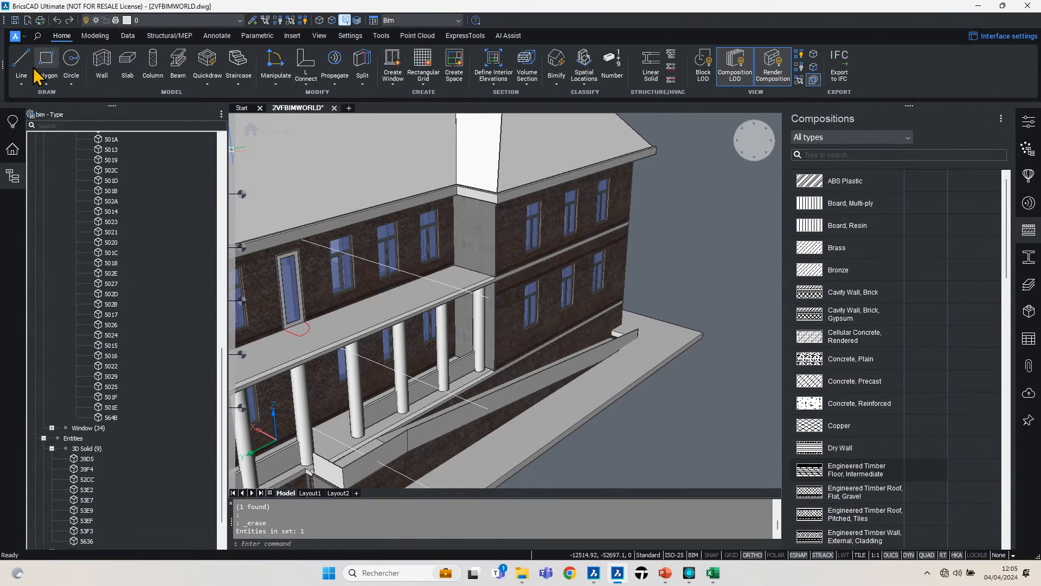
pyautogui.click(22, 84)
pyautogui.click(38, 121)
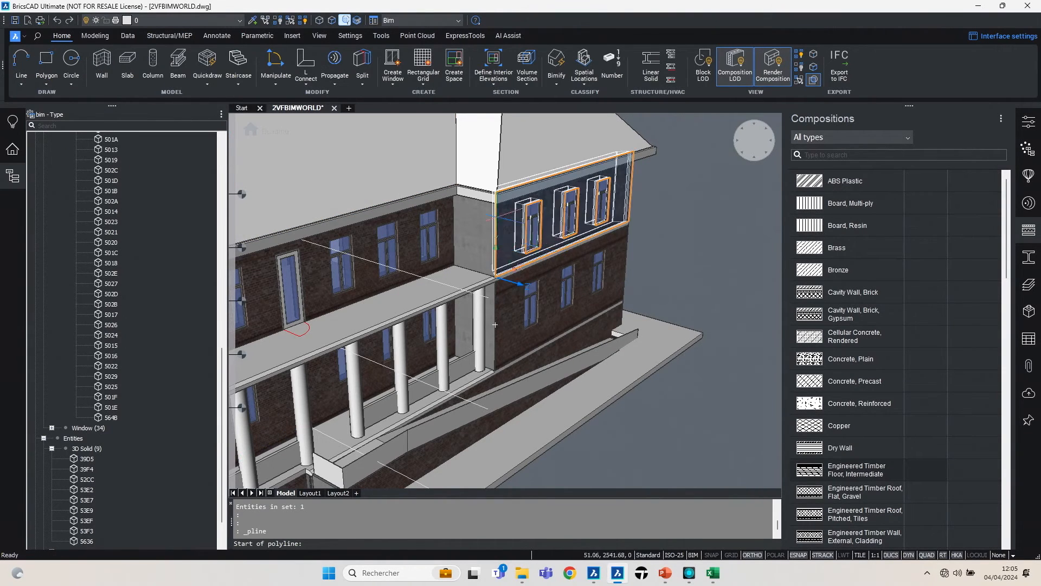
pyautogui.scroll(5, 477, 238)
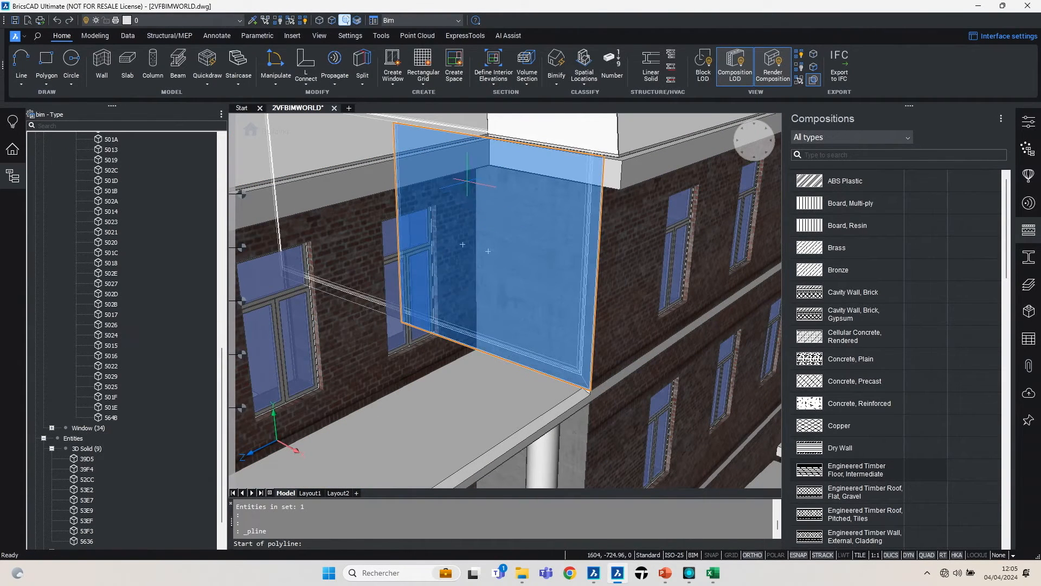
pyautogui.click(476, 189)
pyautogui.click(546, 203)
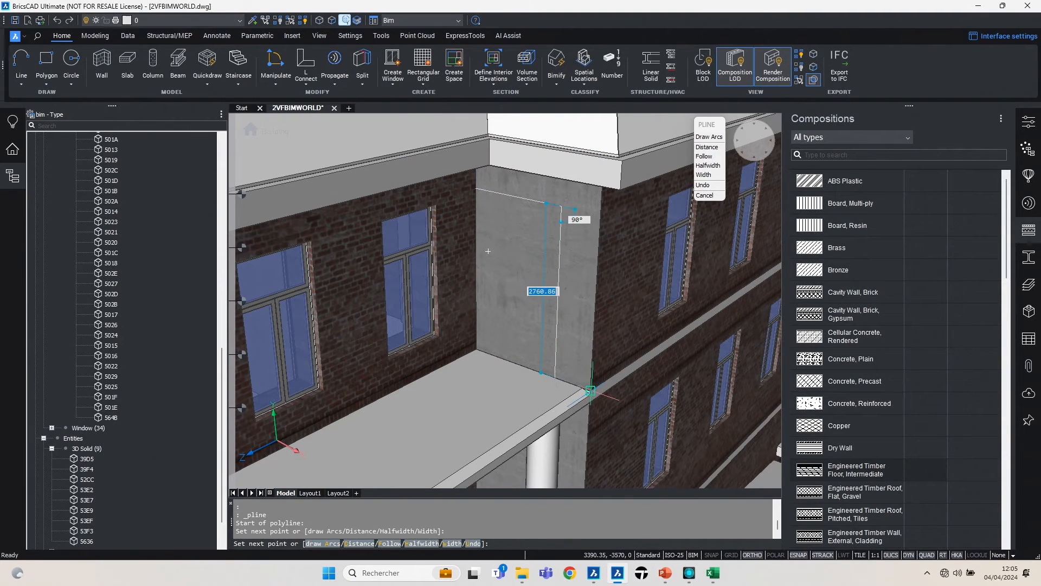
pyautogui.click(541, 373)
pyautogui.press('Escape')
pyautogui.press('Escape')
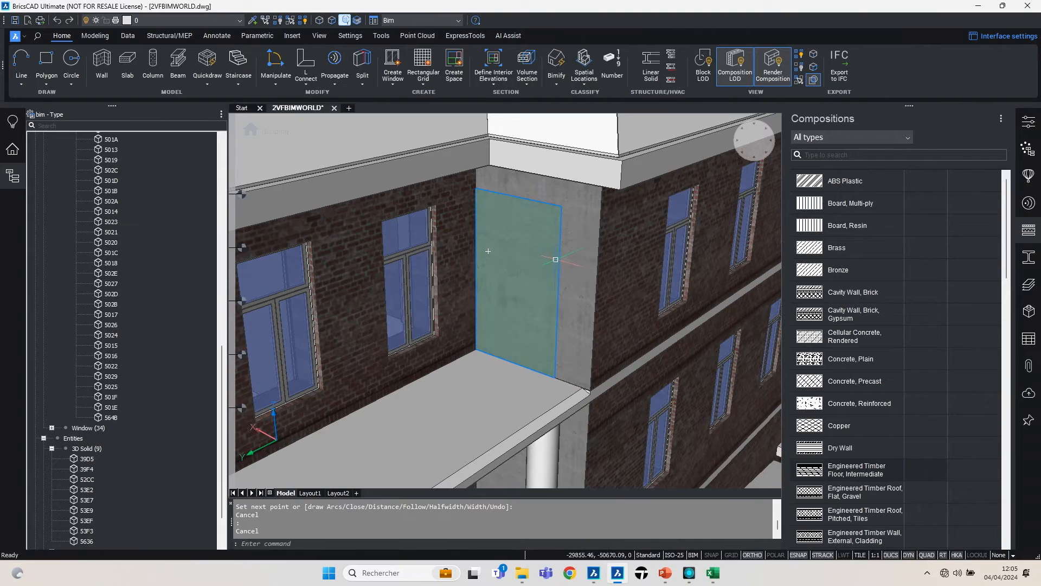
# Copy the polyline along the length of the terrace with Manipulate's Repeat option, making six evenly spaced copies
pyautogui.click(539, 242)
pyautogui.moveTo(583, 211)
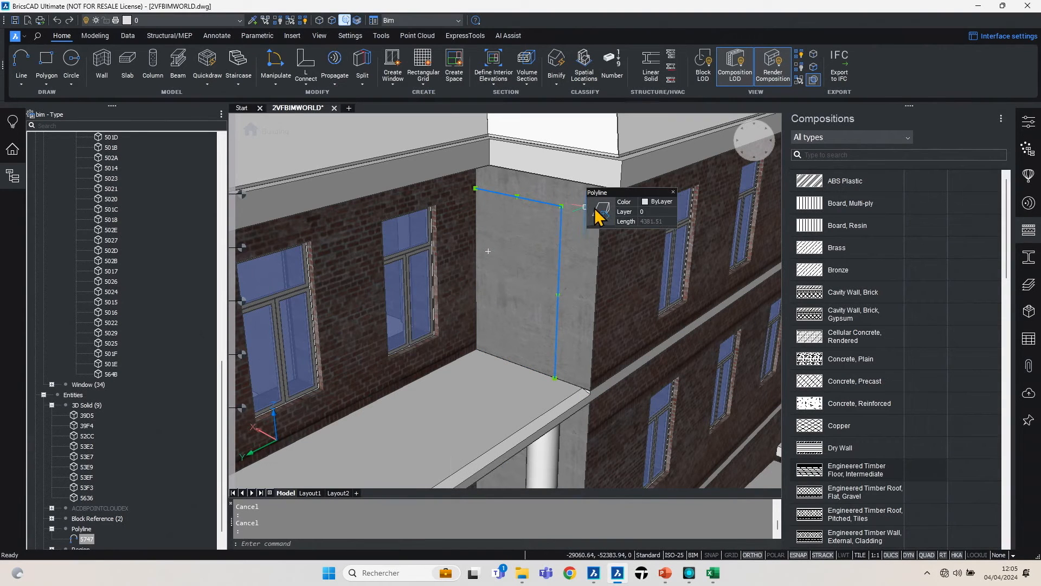
pyautogui.click(629, 214)
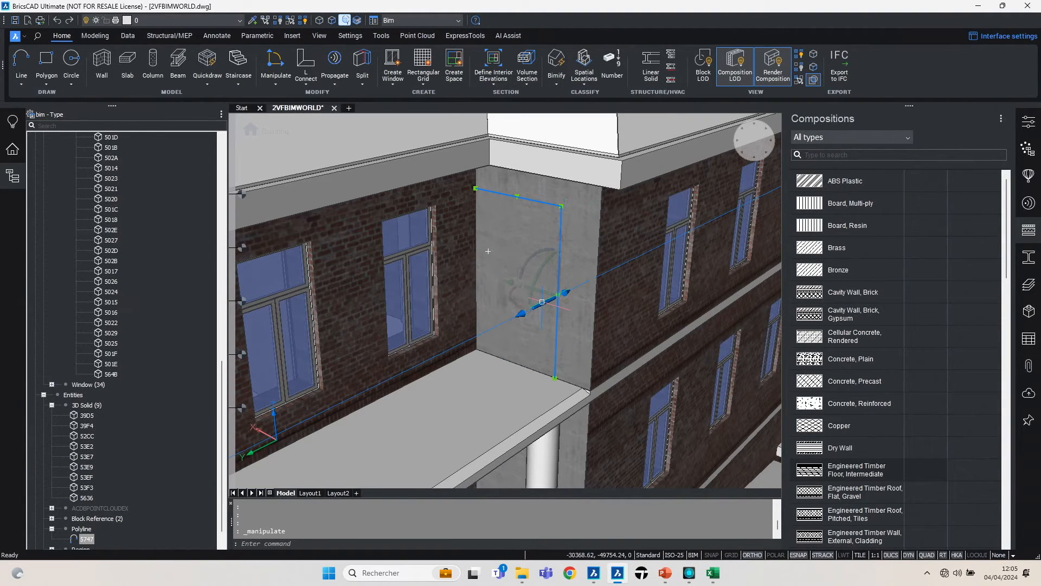
pyautogui.click(542, 302)
pyautogui.click(703, 148)
pyautogui.keyDown('shift'); pyautogui.moveTo(458, 196); pyautogui.dragTo(419, 254, button='middle'); pyautogui.keyUp('shift')
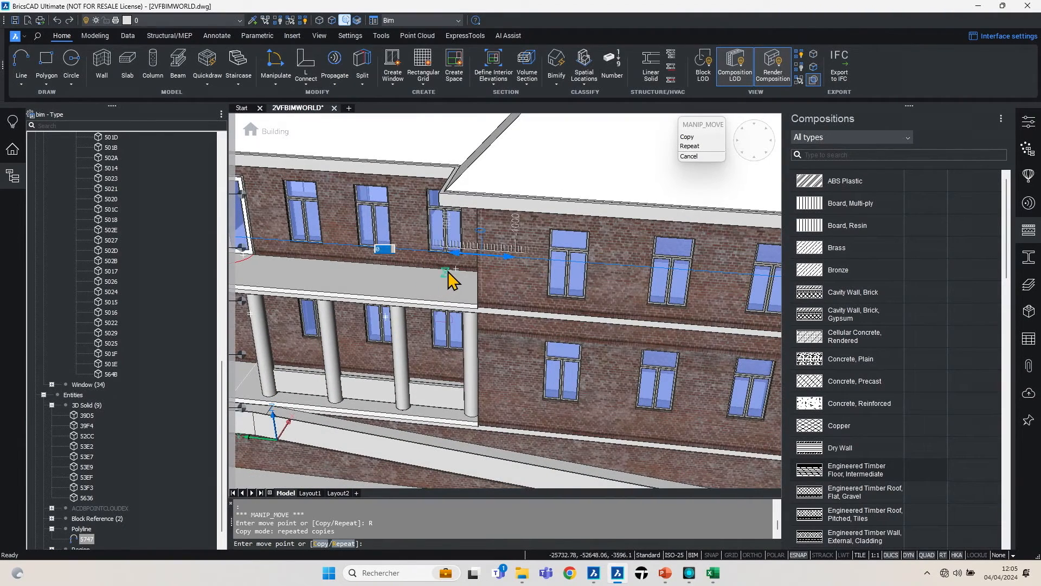
pyautogui.click(435, 303)
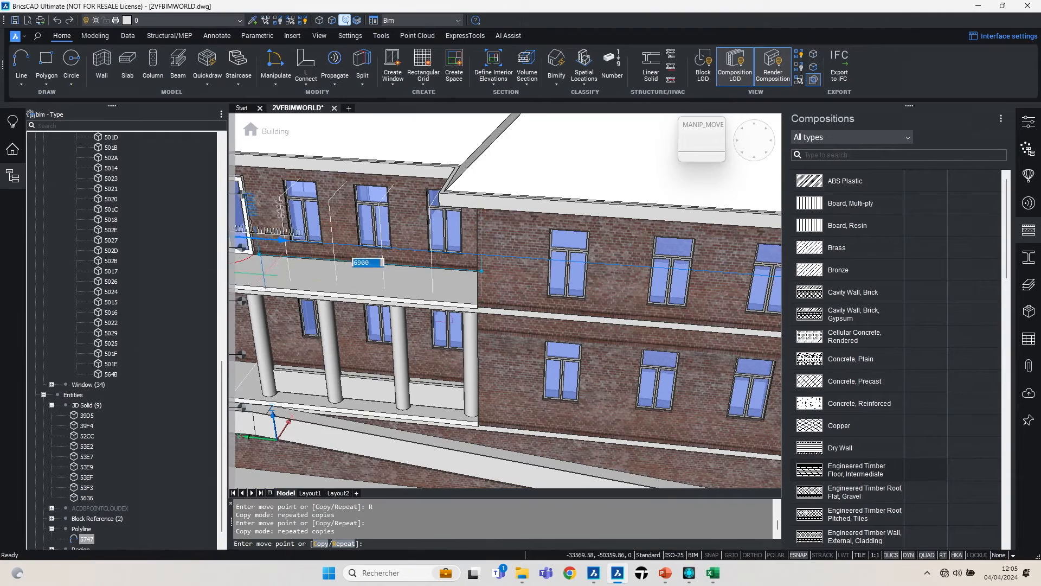
pyautogui.moveTo(328, 277); pyautogui.dragTo(433, 297, button='middle')
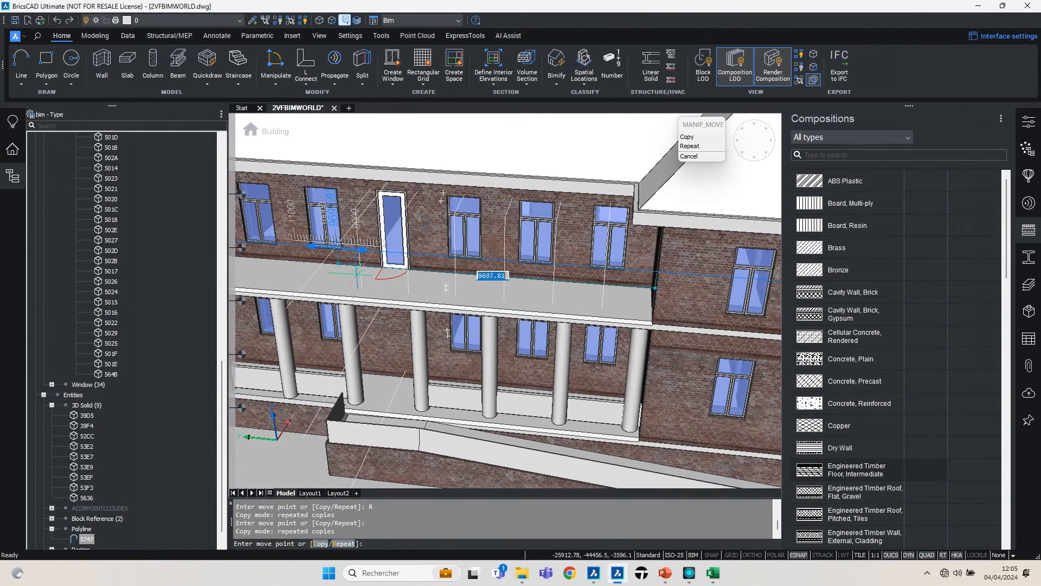
pyautogui.click(344, 281)
pyautogui.press('Escape')
# Select all seven terrace polylines by similarity, isolate them in the model and clear the selection
pyautogui.keyDown('shift'); pyautogui.moveTo(380, 266); pyautogui.dragTo(468, 237, button='middle'); pyautogui.keyUp('shift')
pyautogui.click(519, 216)
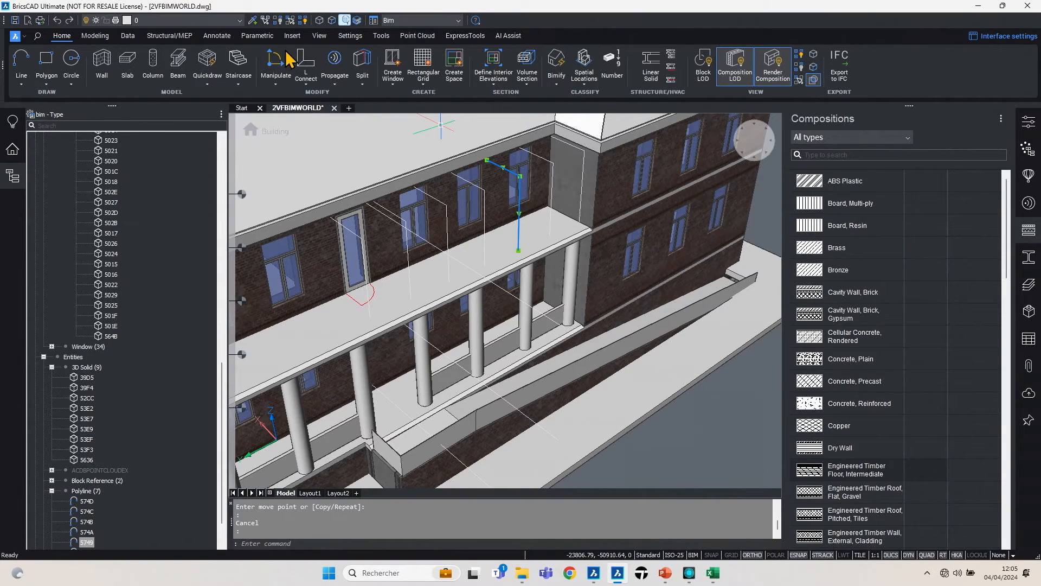
pyautogui.click(265, 20)
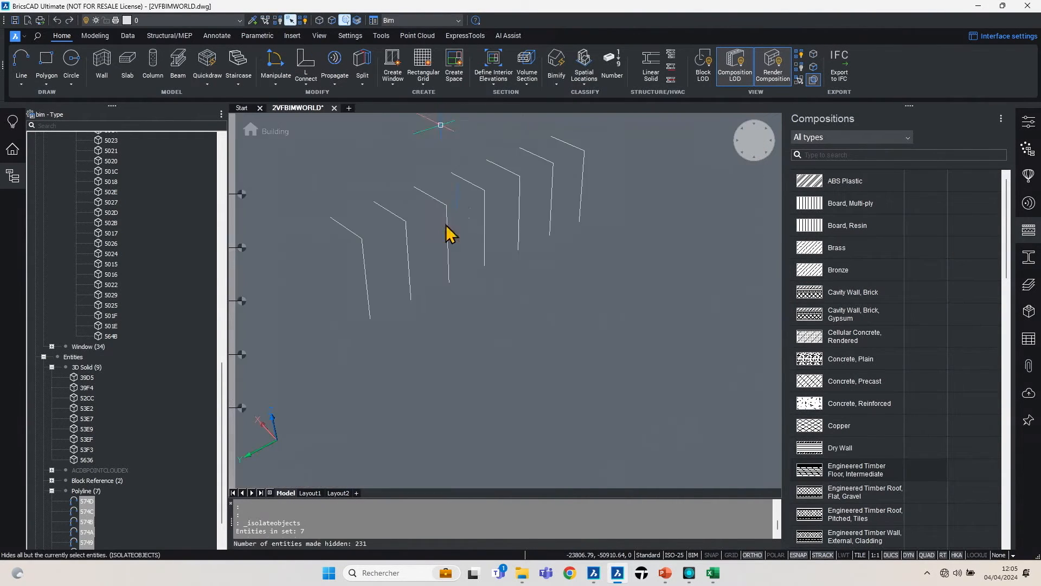
pyautogui.press('Escape')
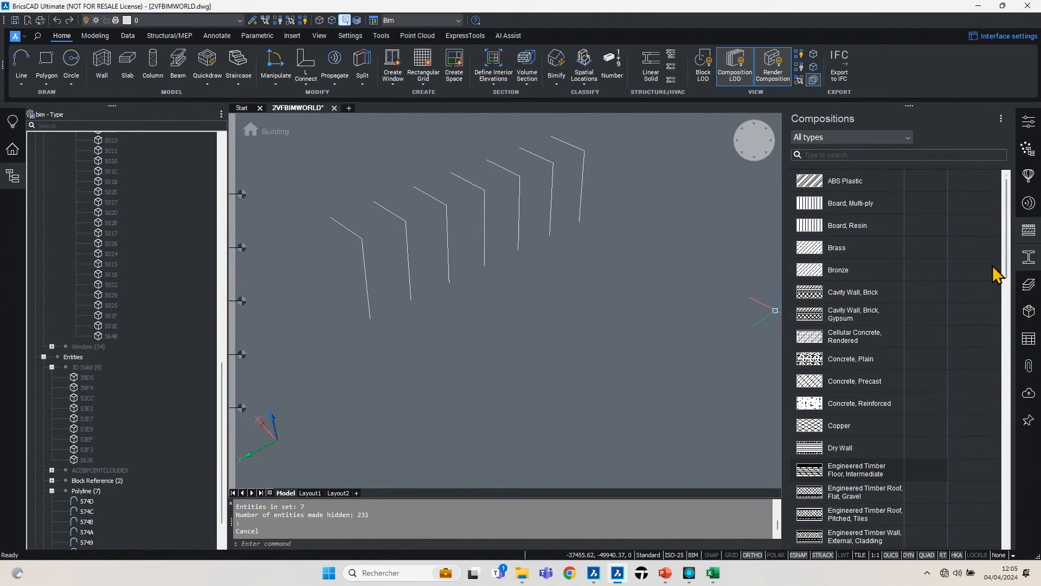
# Browse the RectangleHollow profiles and examine the dimensions of the AISC HSS 63.5x63.5x6.4 profile
pyautogui.scroll(-3, 870, 261)
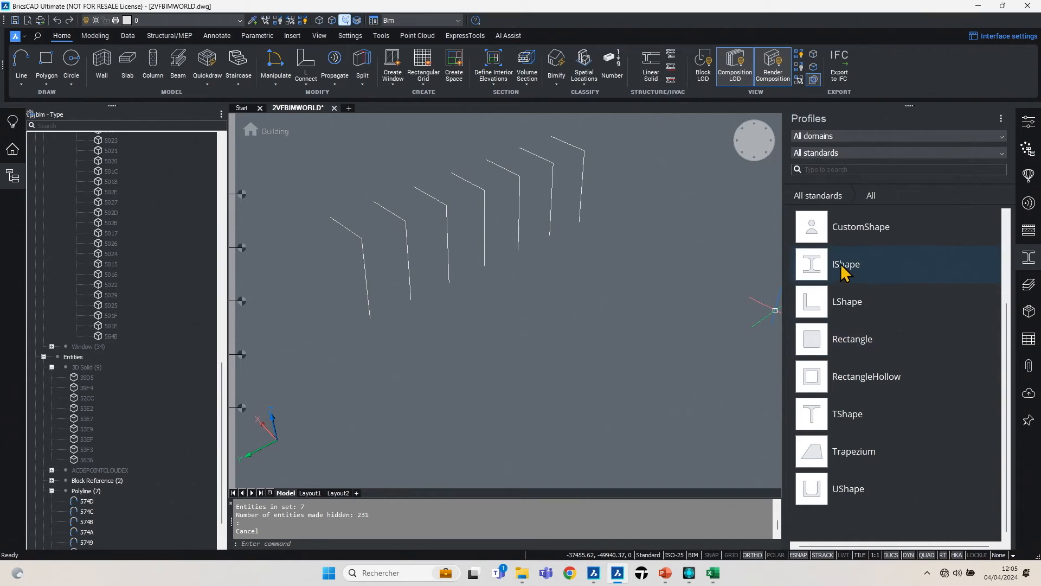
pyautogui.click(823, 386)
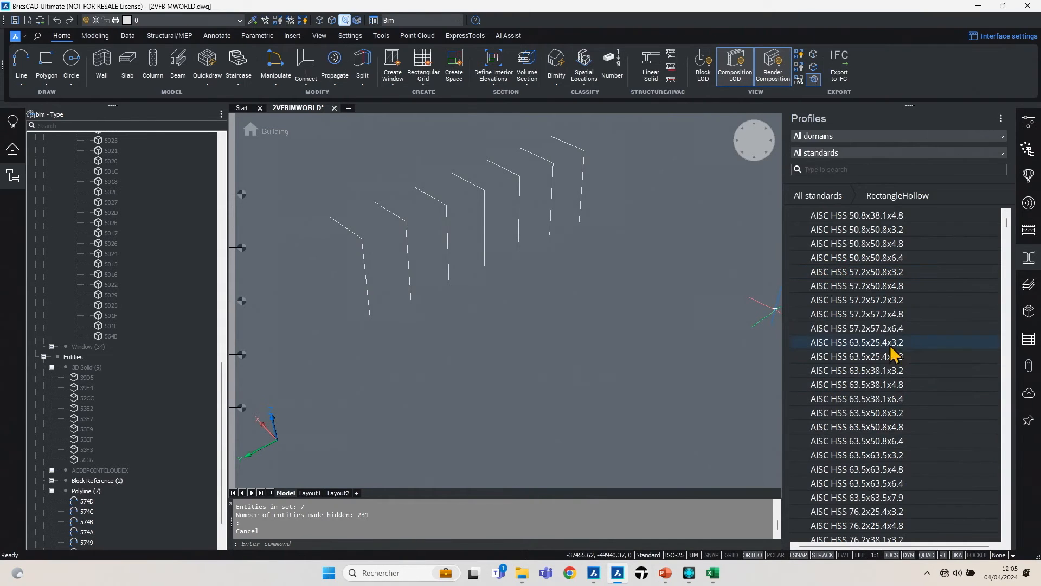
pyautogui.scroll(-3, 875, 406)
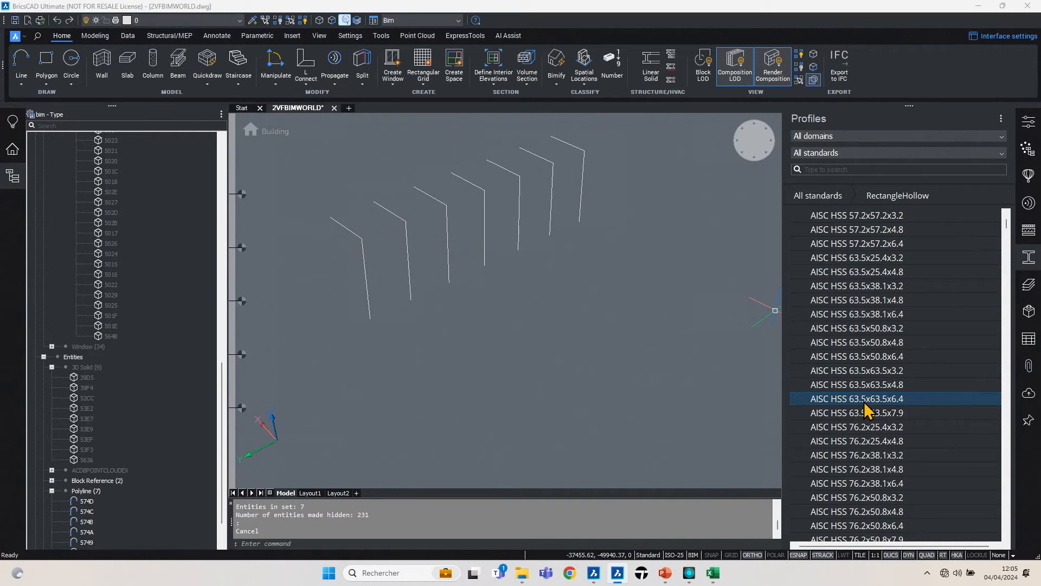
pyautogui.doubleClick(873, 400)
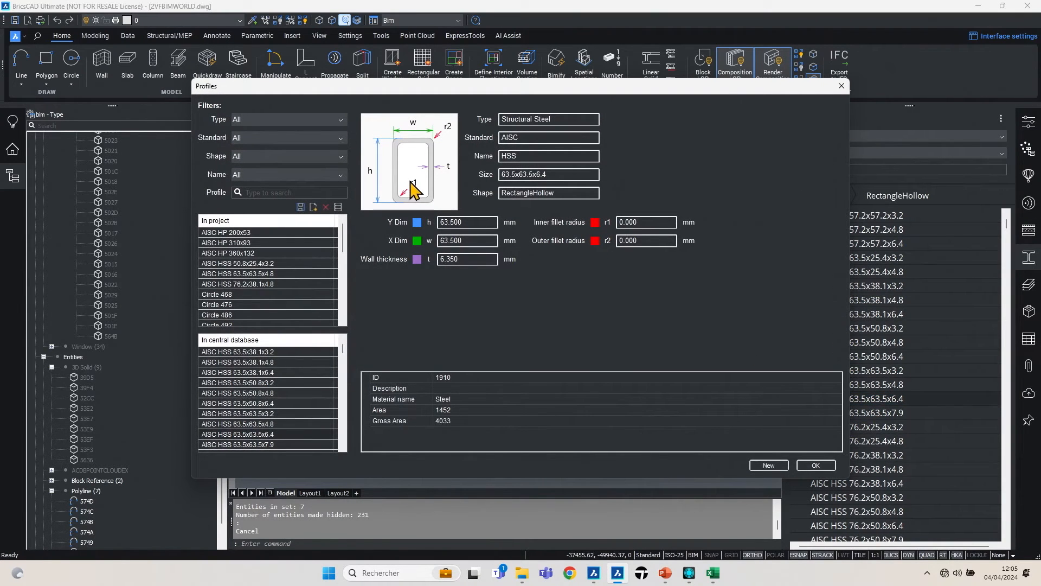
pyautogui.click(841, 87)
# Apply the AISC HSS 63.5x63.5x4.8 hollow profile to all seven isolated polylines, accepting the proposed orientation
pyautogui.click(703, 337)
pyautogui.click(355, 172)
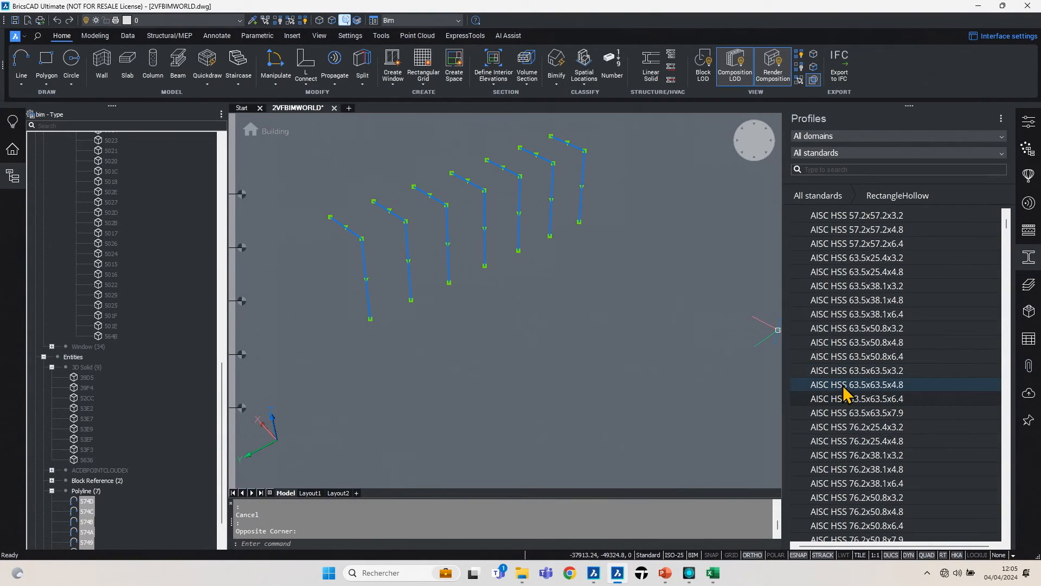
pyautogui.moveTo(843, 385)
pyautogui.mouseDown()
pyautogui.moveTo(788, 360)
pyautogui.moveTo(587, 189)
pyautogui.moveTo(581, 202)
pyautogui.mouseUp()
pyautogui.moveTo(581, 202)
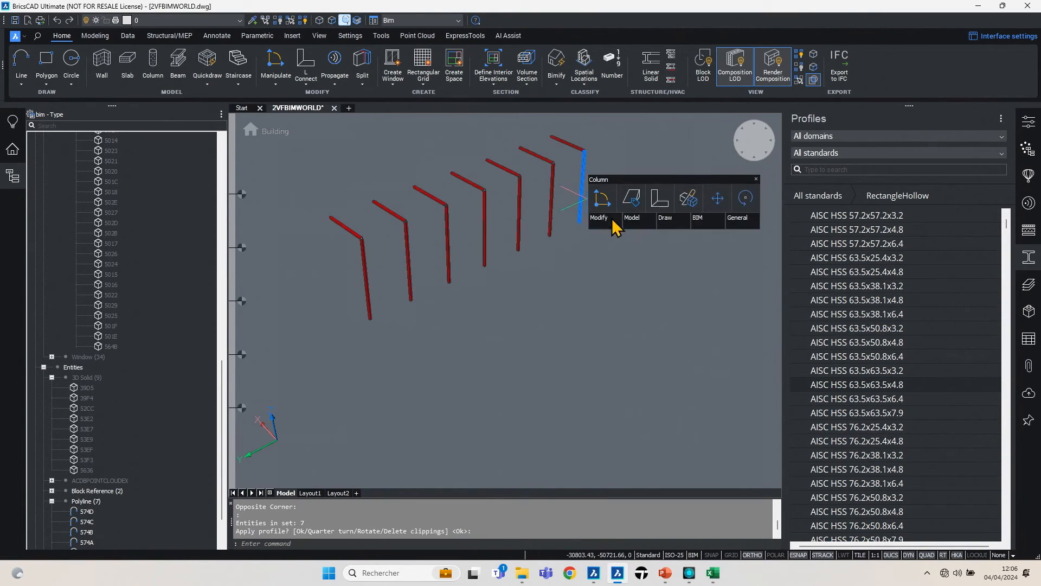
# Join the beam and column at the corner of the end frame with L Connect, cycling through the options and accepting the mitred connection
pyautogui.scroll(8, 576, 236)
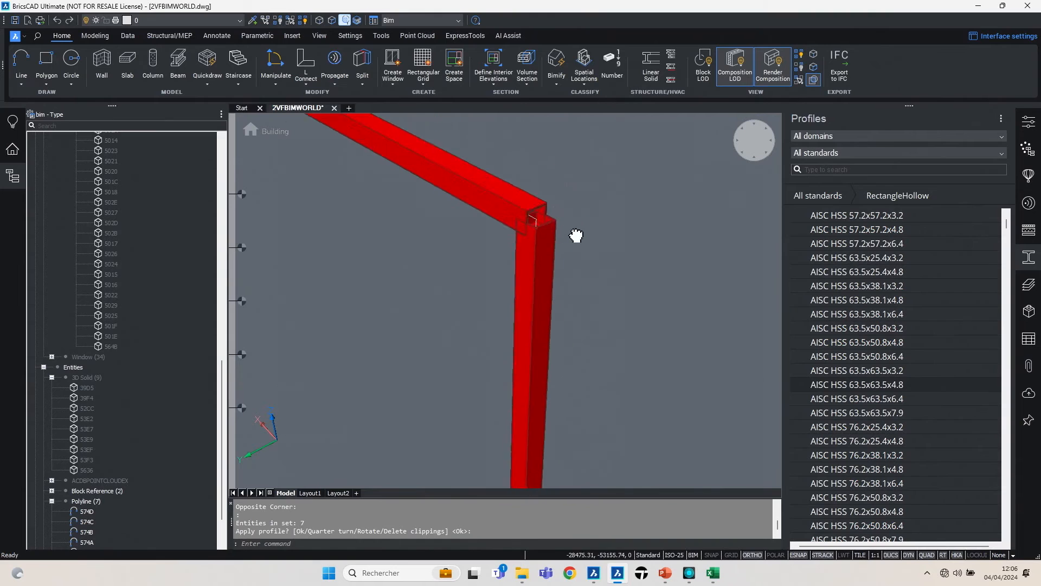
pyautogui.moveTo(576, 236); pyautogui.dragTo(570, 257, button='middle')
pyautogui.click(528, 233)
pyautogui.click(532, 267)
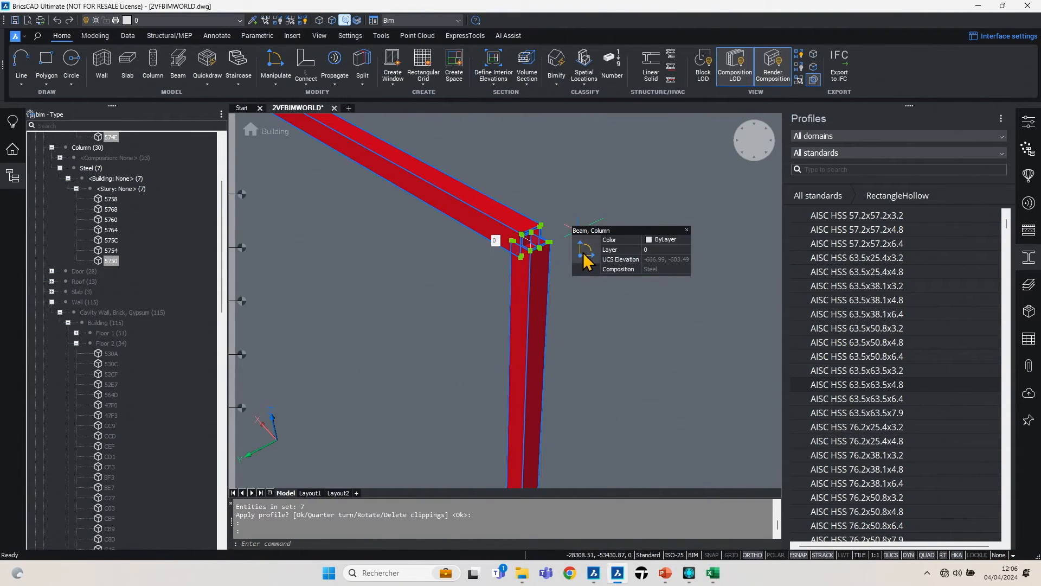
pyautogui.click(610, 256)
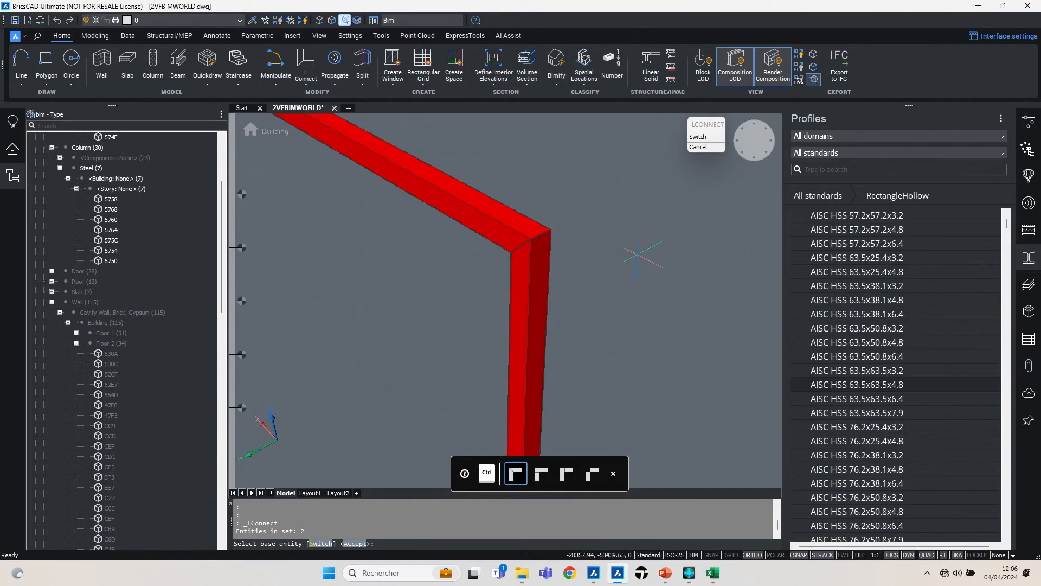
pyautogui.press('ctrl')
pyautogui.press('ctrl')
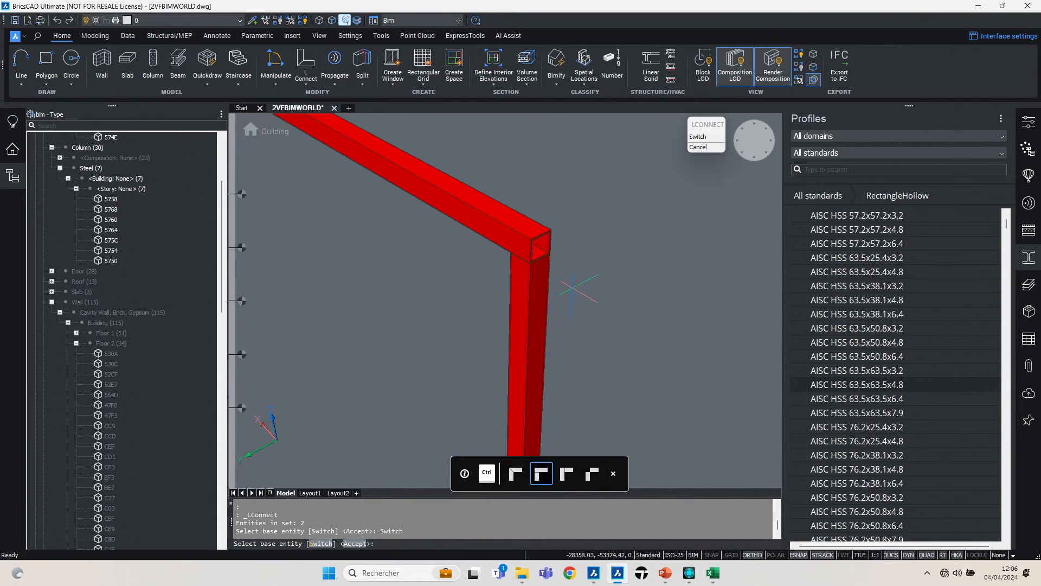
pyautogui.press('ctrl')
pyautogui.press('ctrl')
pyautogui.press('Return')
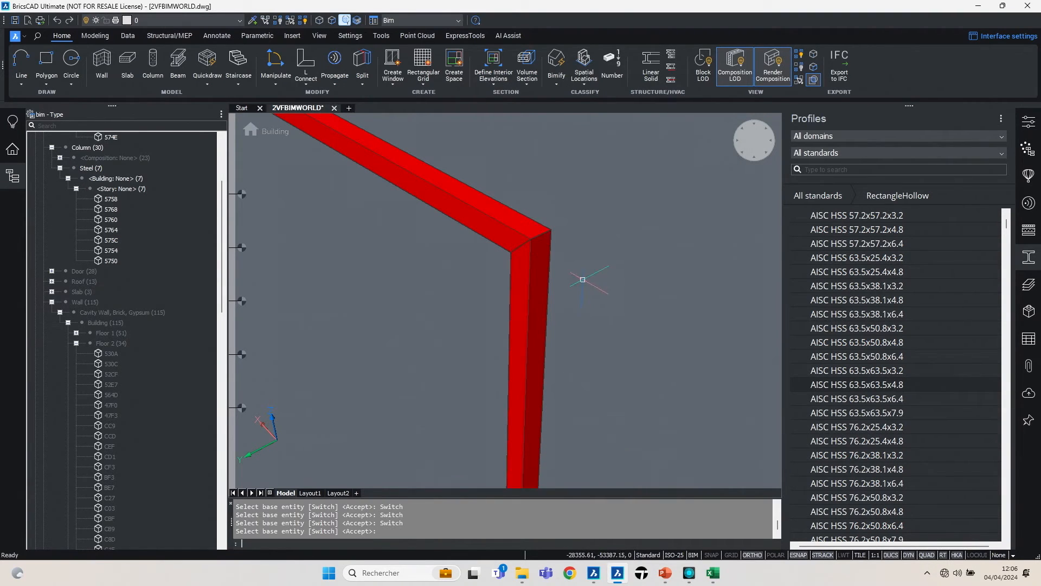
# Propagate the mitred corner between the end frame's beam and column, accepting the proposed detail area and reference contact area
pyautogui.click(528, 240)
pyautogui.press('Escape')
pyautogui.scroll(-5, 591, 231)
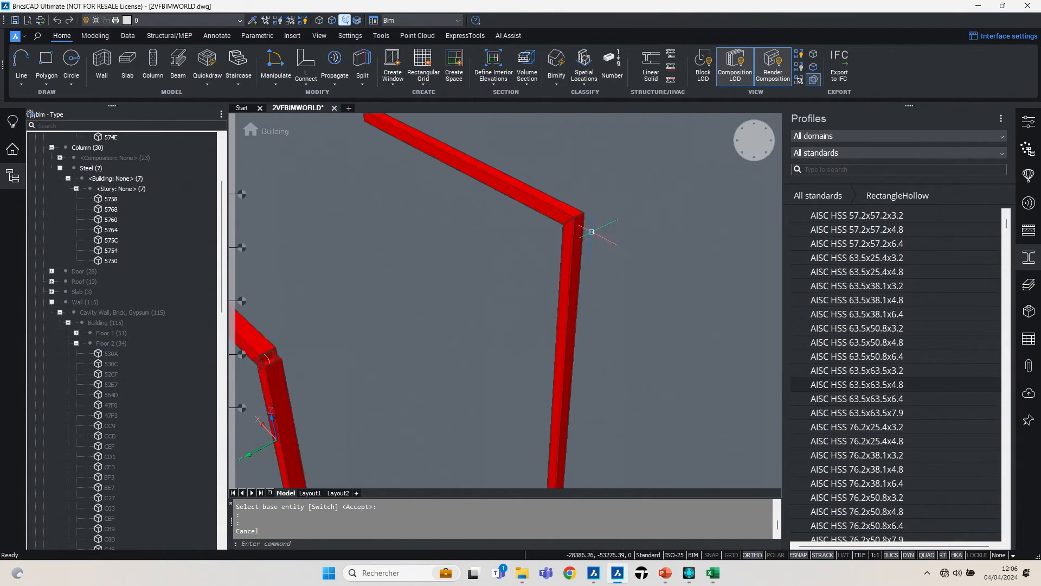
pyautogui.scroll(5, 374, 308)
pyautogui.scroll(-4, 404, 293)
pyautogui.moveTo(472, 267); pyautogui.dragTo(442, 283, button='middle')
pyautogui.scroll(3, 600, 199)
pyautogui.click(643, 218)
pyautogui.click(631, 195)
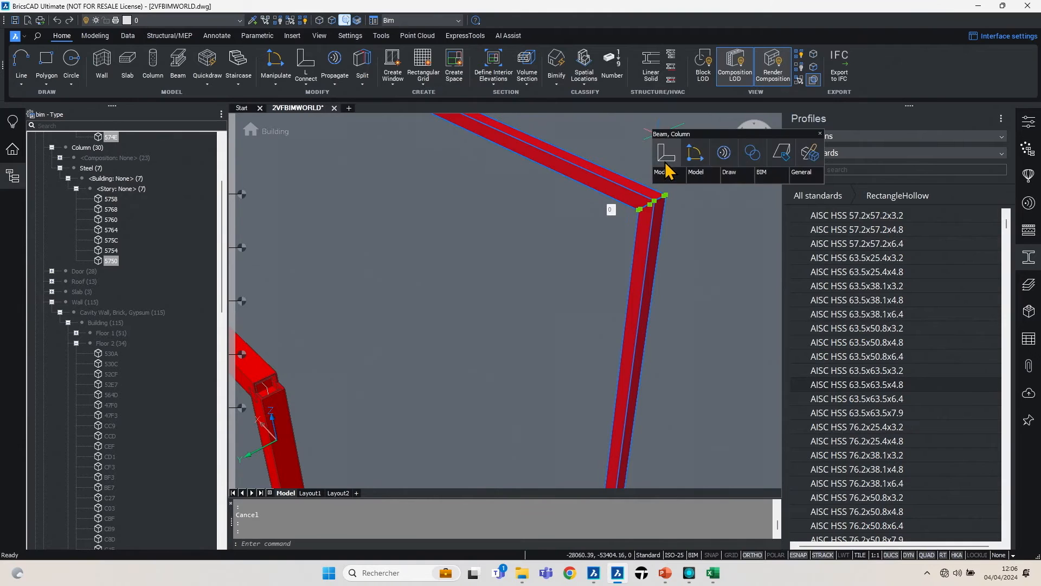
pyautogui.click(725, 158)
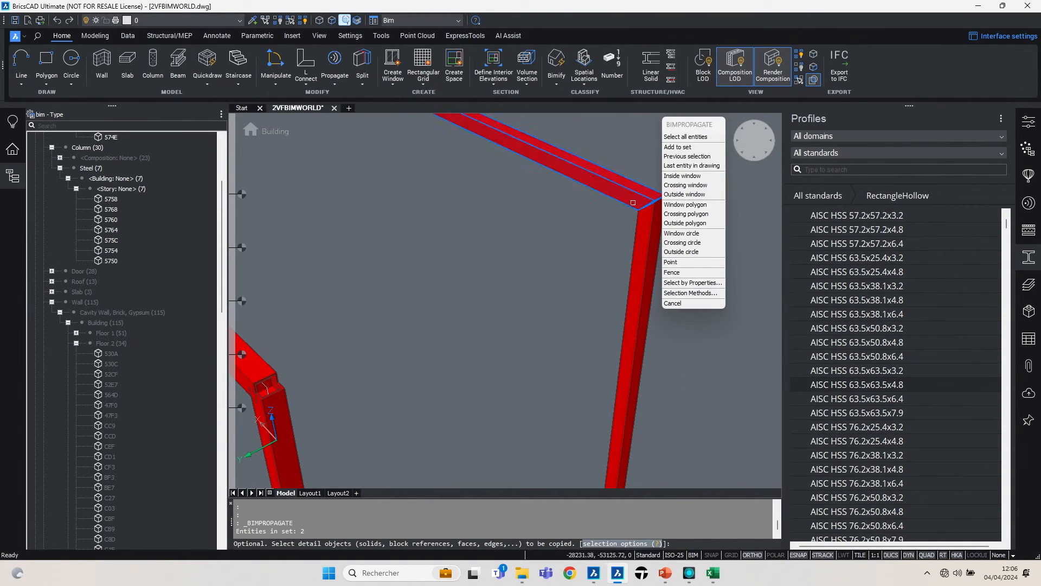
pyautogui.click(602, 156)
pyautogui.click(698, 243)
pyautogui.write('WC')
pyautogui.press('Return')
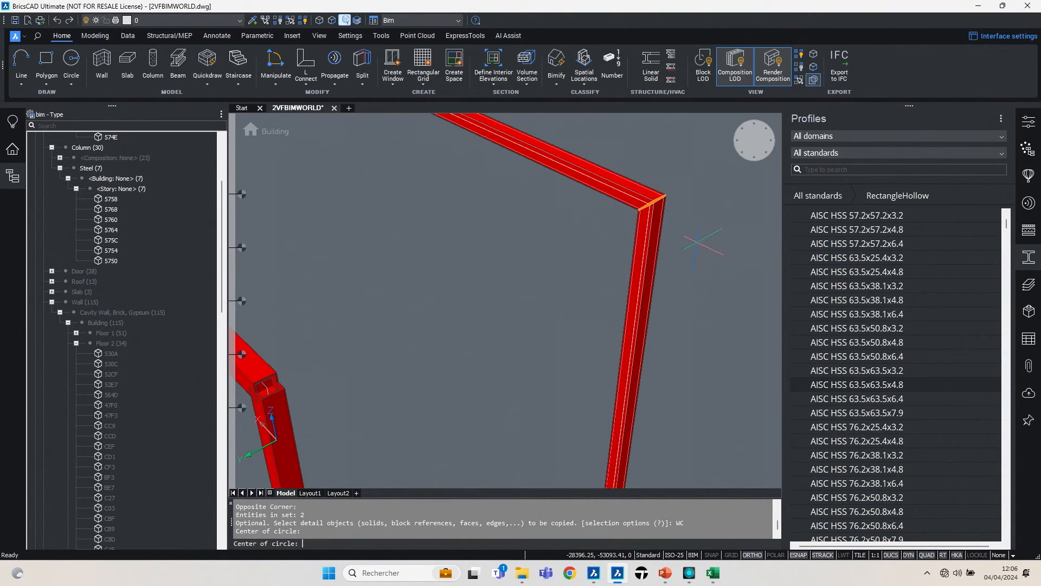
pyautogui.click(703, 243)
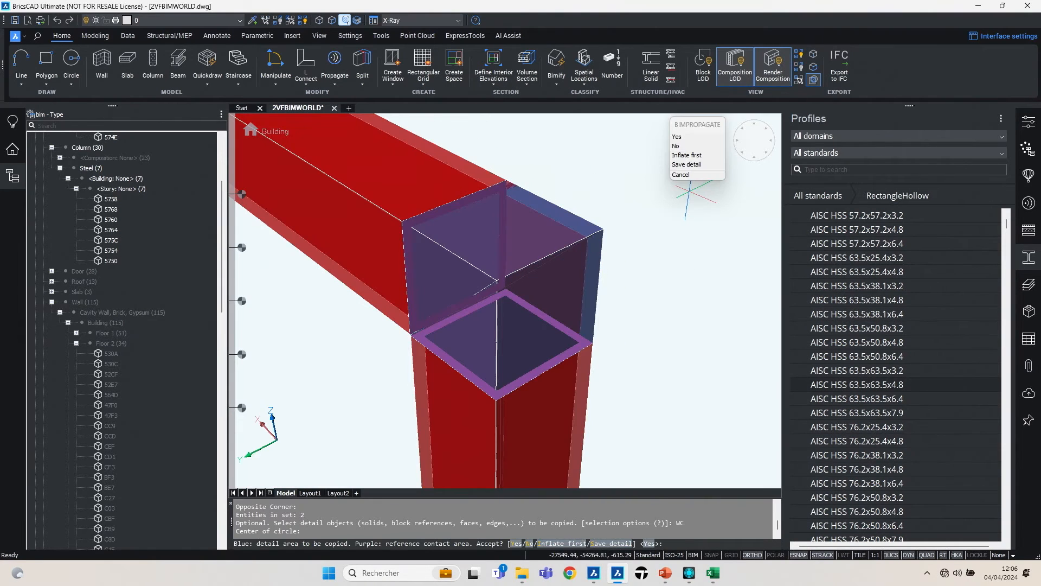
pyautogui.press('Return')
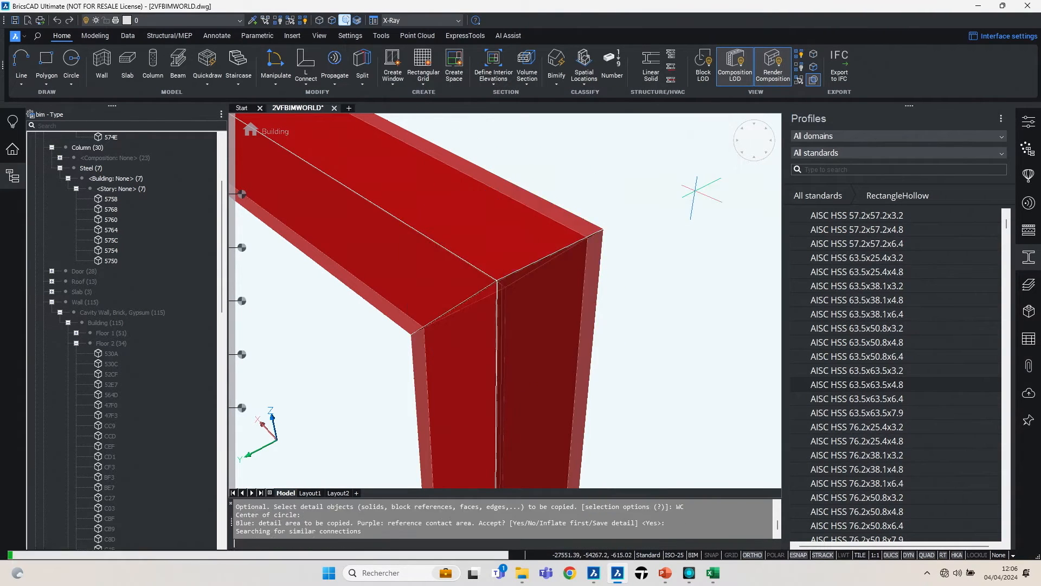
# Reject the suggested connections on two of the steel frames and apply the remaining propagation suggestions
pyautogui.click(351, 348)
pyautogui.click(507, 273)
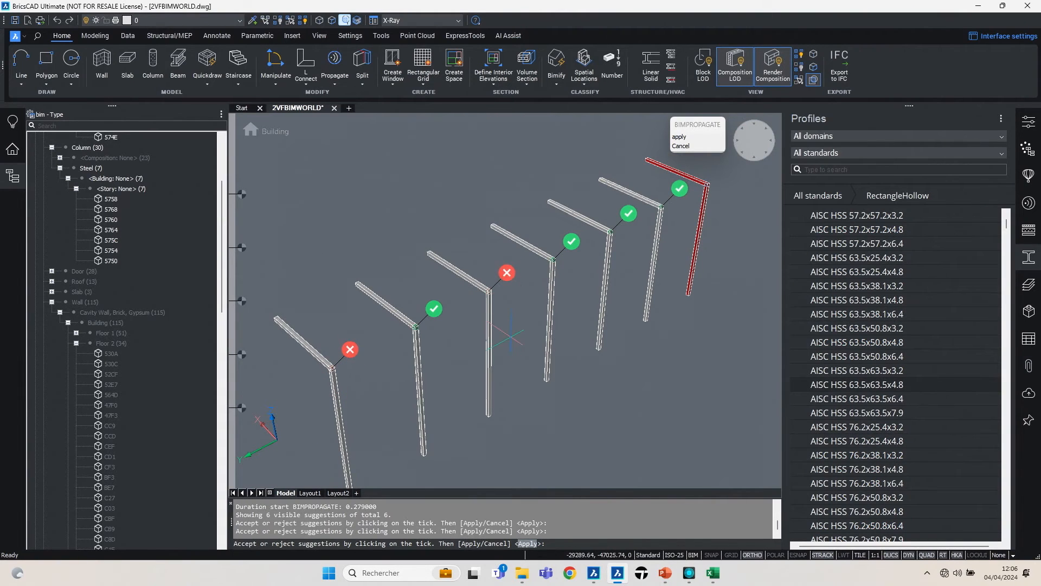
pyautogui.press('Return')
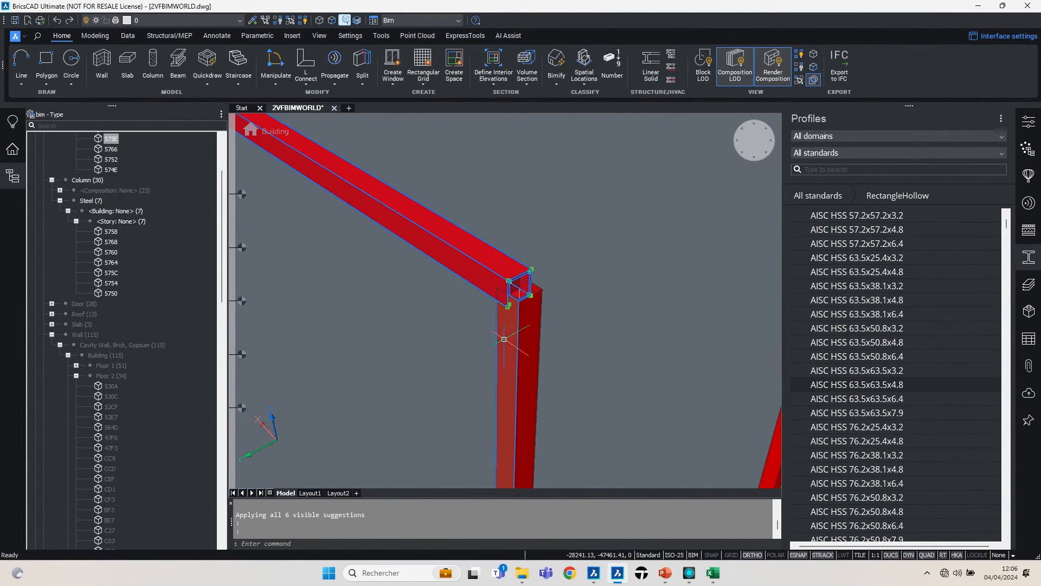
# Join the beam and column of a frame left out of the propagation with L Connect, switching the connection option once before accepting
pyautogui.press('Escape')
pyautogui.click(542, 301)
pyautogui.click(534, 296)
pyautogui.click(529, 270)
pyautogui.click(583, 261)
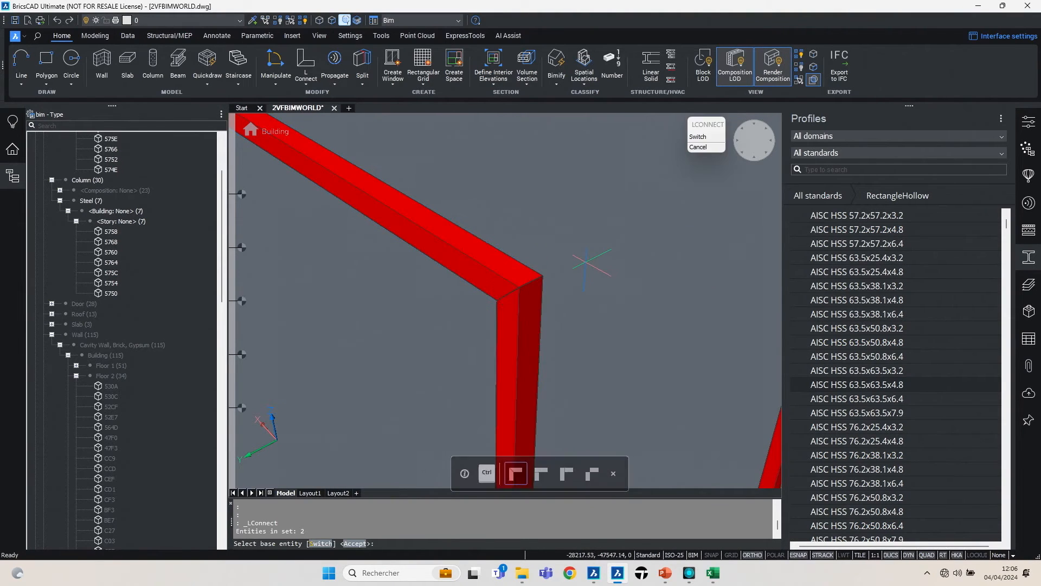
pyautogui.press('ctrl')
pyautogui.press('Return')
# End the isolation of the seven steel frames and show all hidden building objects again
pyautogui.scroll(-6, 493, 279)
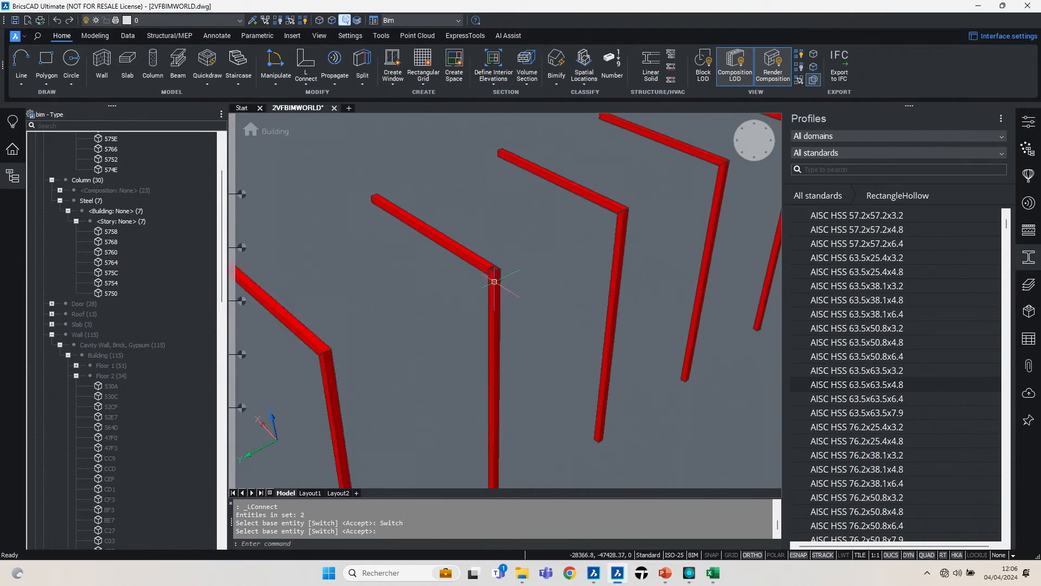
pyautogui.moveTo(493, 280); pyautogui.dragTo(545, 339, button='middle')
pyautogui.scroll(4, 545, 338)
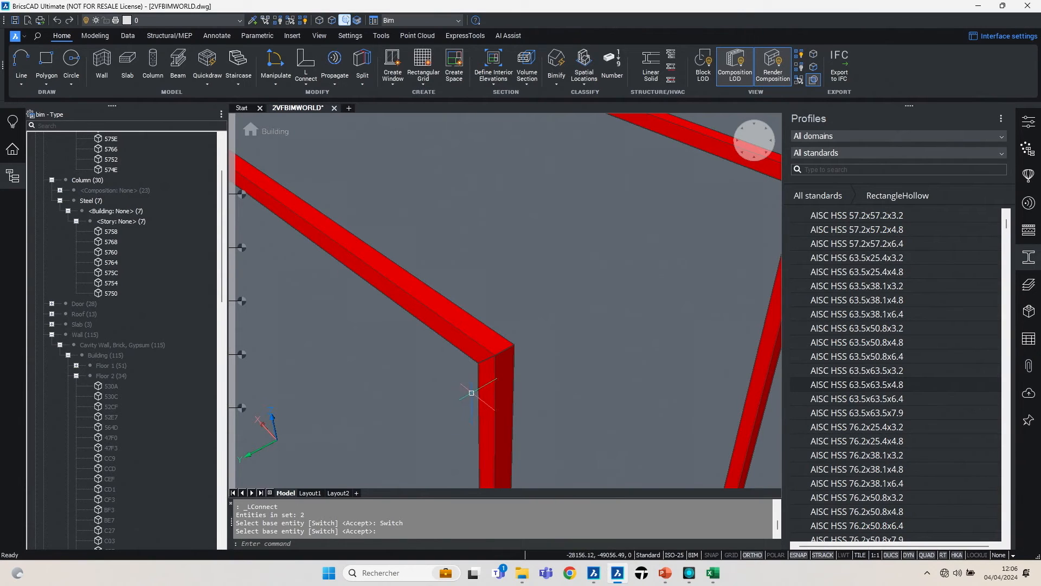
pyautogui.scroll(-2, 509, 329)
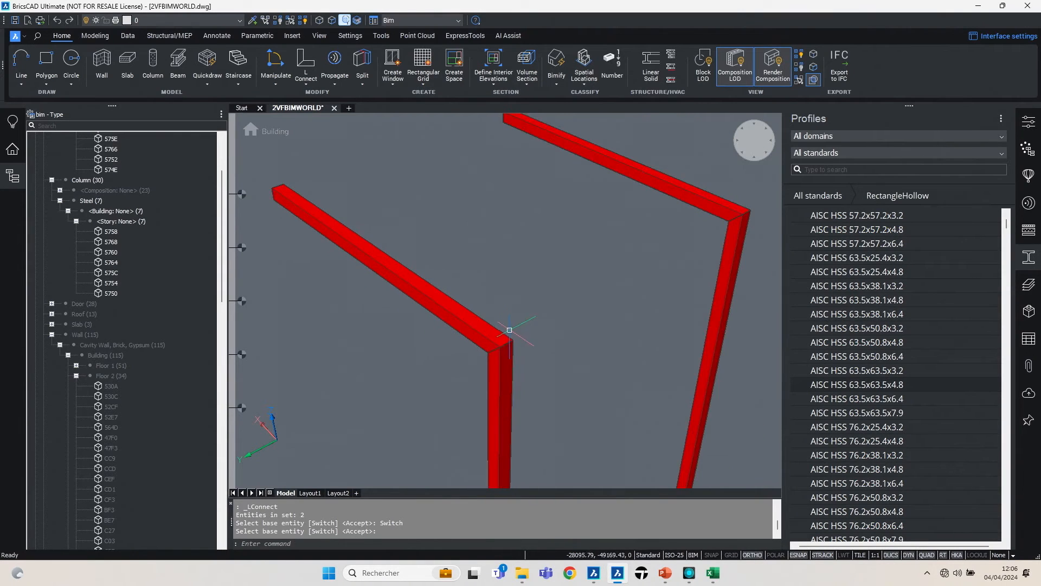
pyautogui.scroll(-3, 551, 333)
pyautogui.scroll(-4, 559, 325)
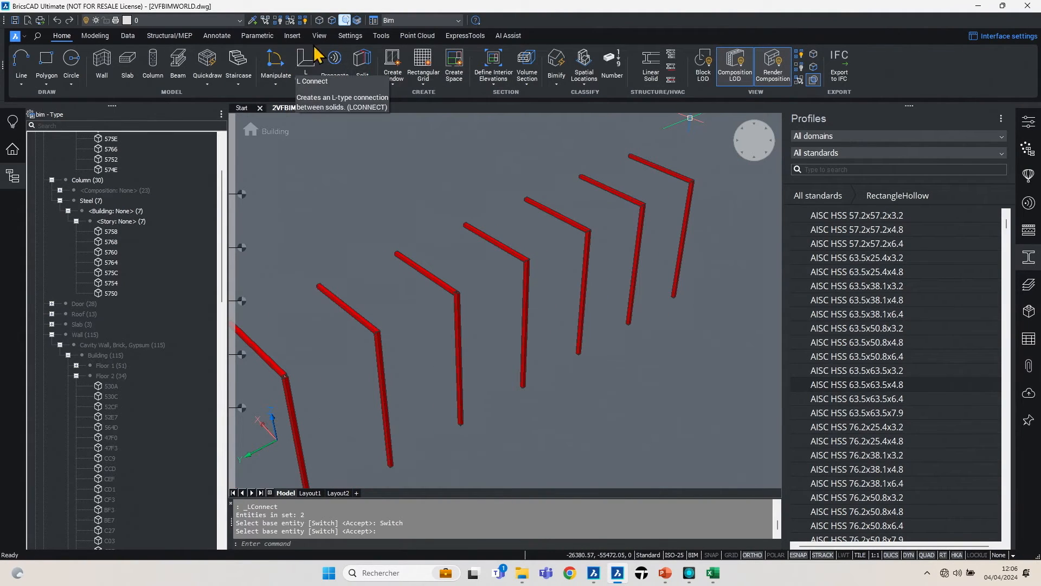
pyautogui.press('Escape')
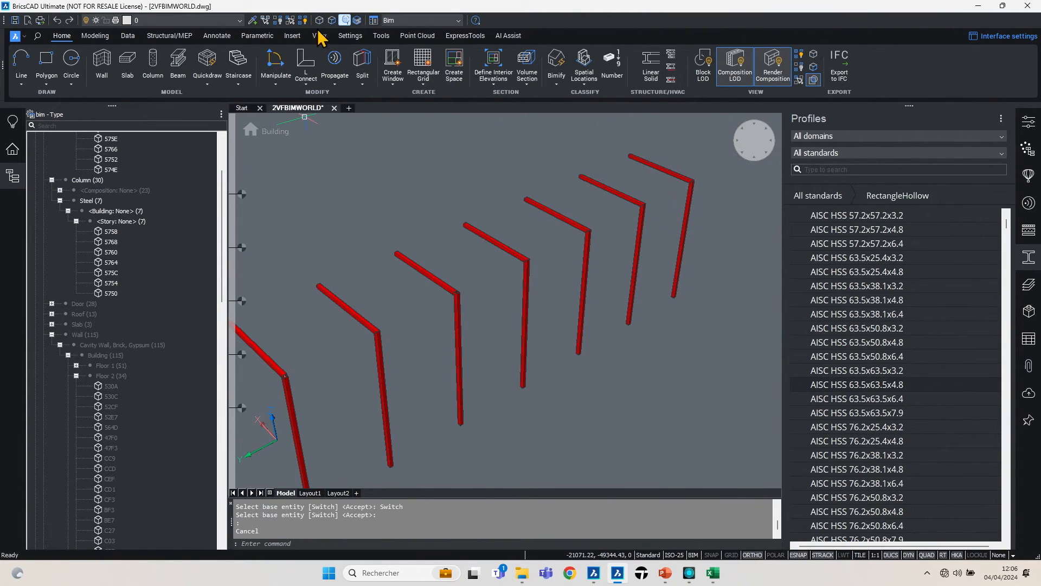
pyautogui.click(303, 20)
# Switch to File Explorer and open 3VFBIMWORLD.dwg from the bimifier folder in BricsCAD
pyautogui.moveTo(523, 576)
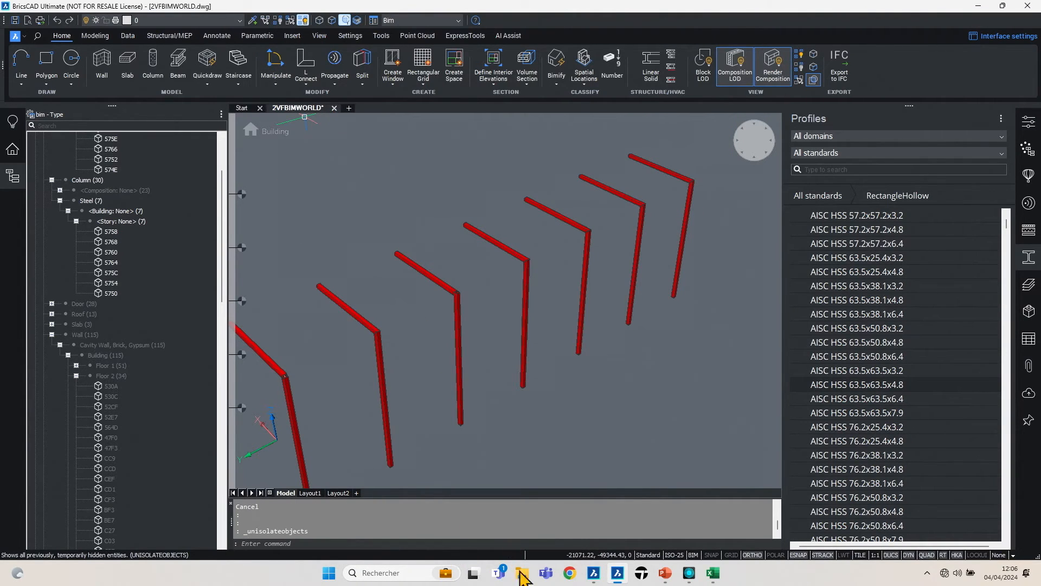
pyautogui.click(522, 573)
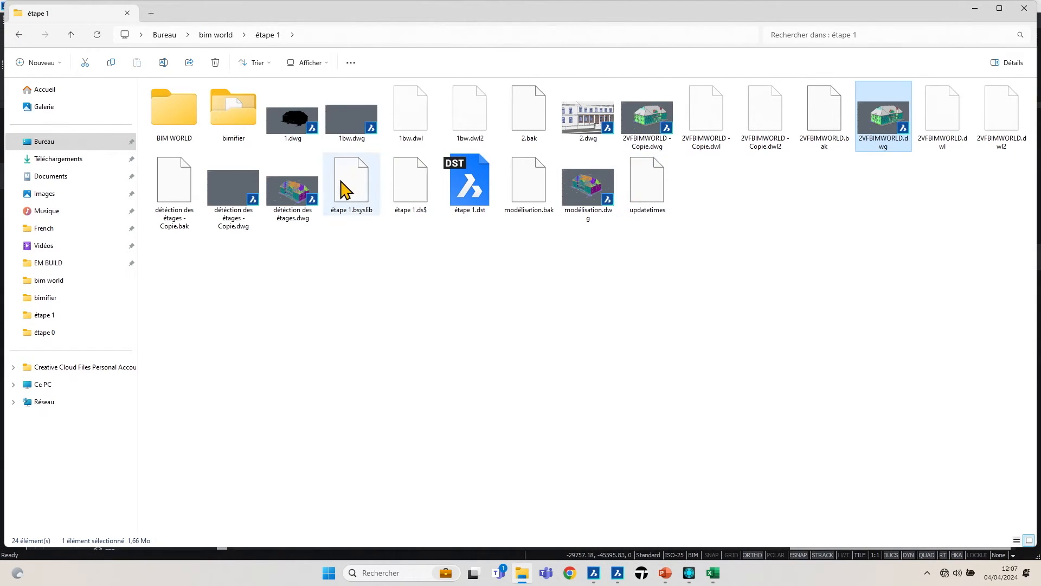
pyautogui.doubleClick(239, 130)
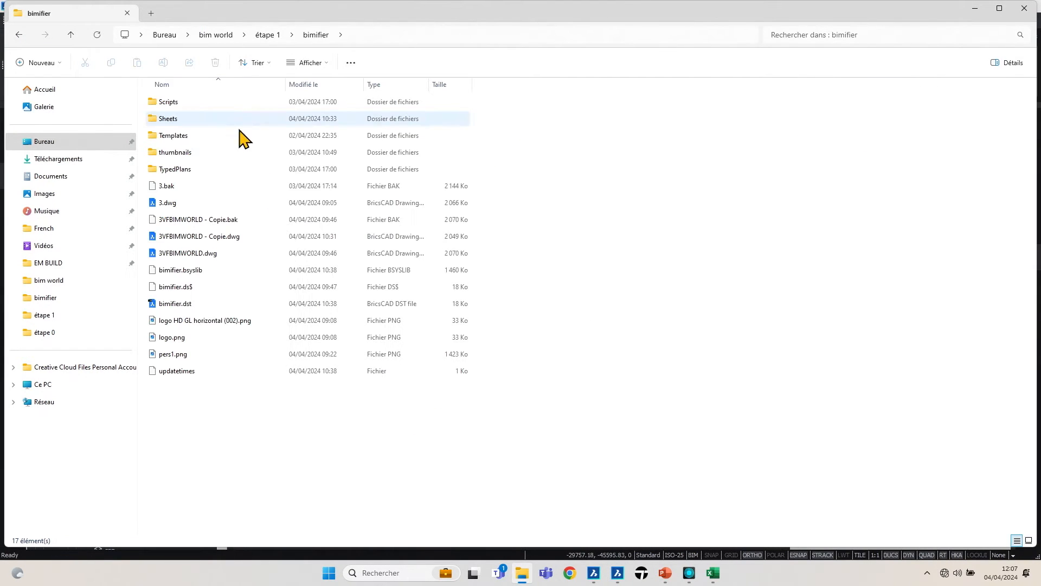
pyautogui.click(182, 254)
pyautogui.moveTo(622, 567)
pyautogui.moveTo(623, 573); pyautogui.dragTo(542, 111)
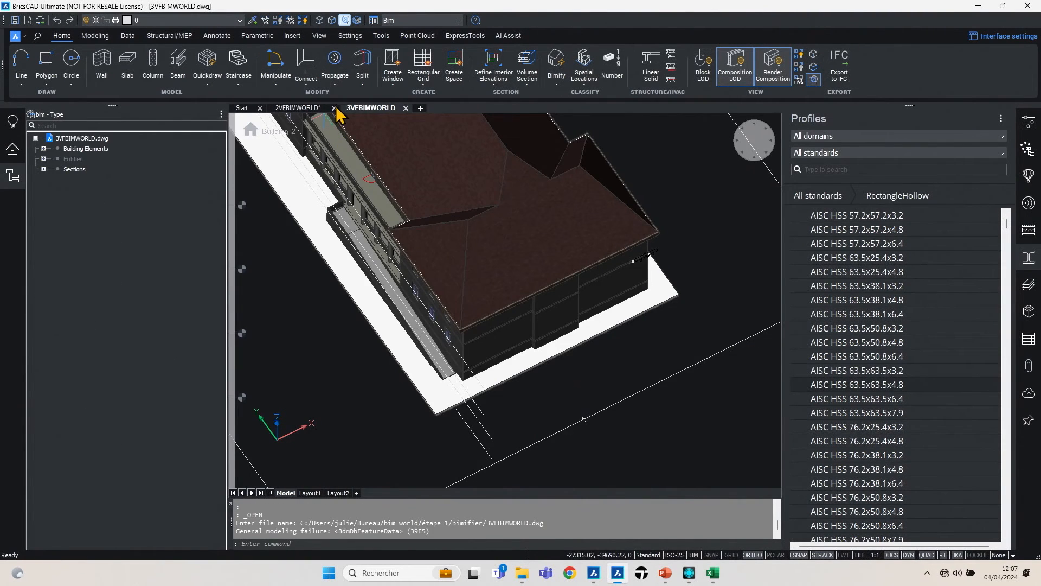
# Close the 2VFBIMWORLD.dwg drawing without saving its changes
pyautogui.click(334, 108)
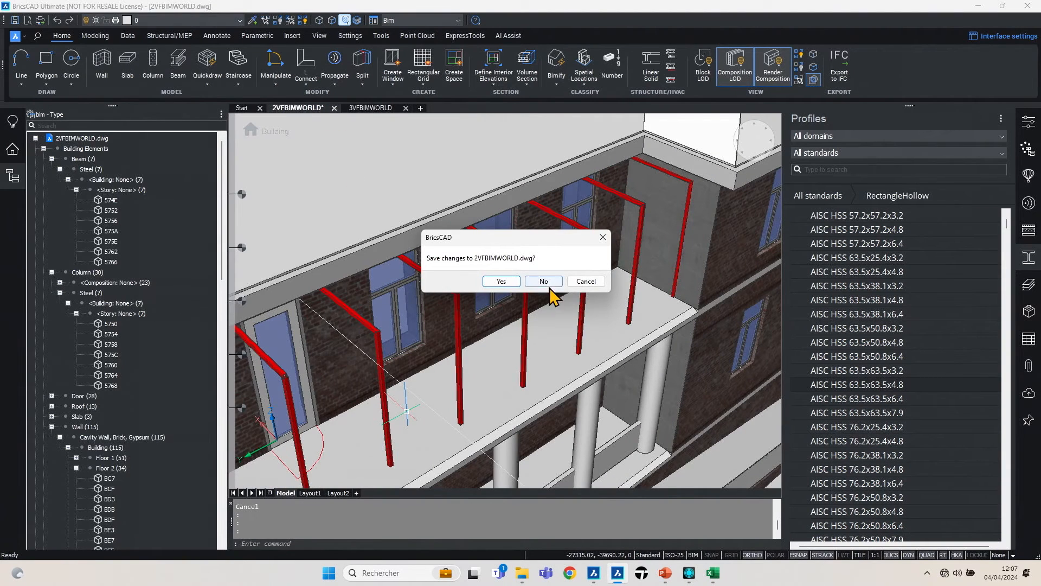
pyautogui.click(547, 283)
pyautogui.scroll(-2, 463, 343)
pyautogui.moveTo(462, 343); pyautogui.dragTo(463, 350, button='middle')
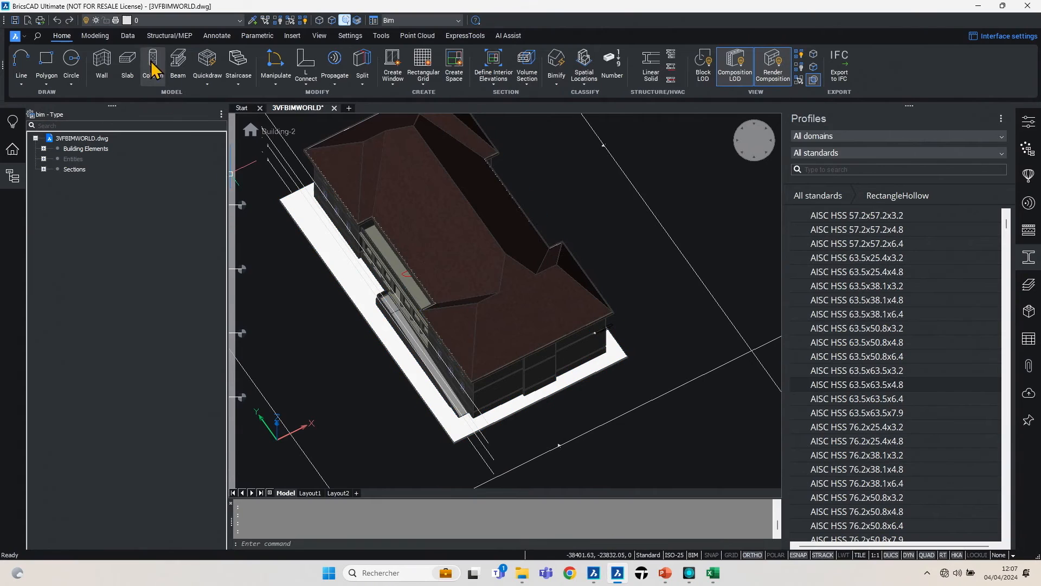
# Define a BIM section parallel to the building's end wall and set it back inside the building to cut the model open
pyautogui.click(128, 42)
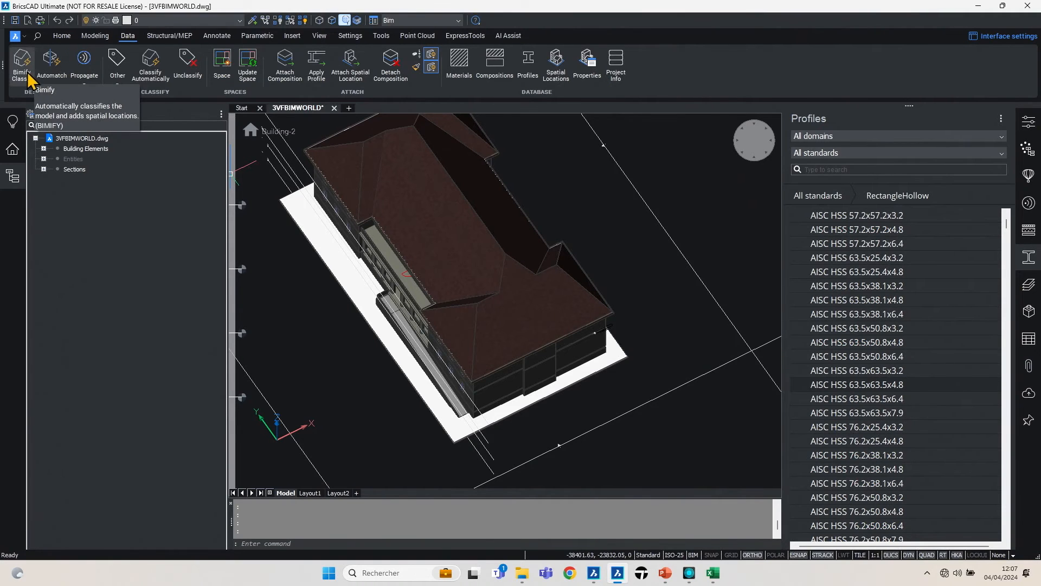
pyautogui.keyDown('shift'); pyautogui.moveTo(446, 347); pyautogui.dragTo(458, 284, button='middle'); pyautogui.keyUp('shift')
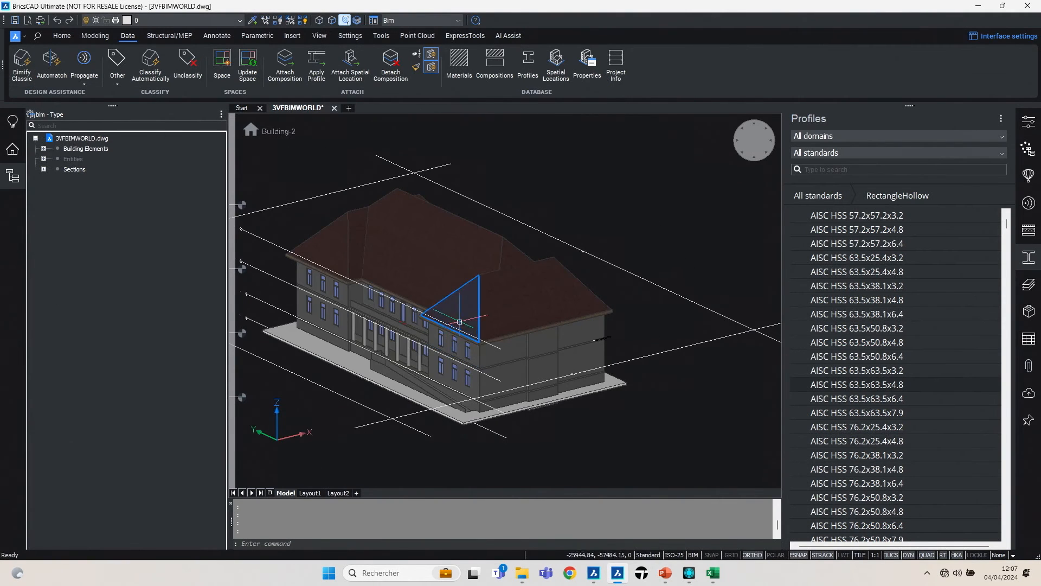
pyautogui.moveTo(334, 271); pyautogui.dragTo(416, 259, button='middle')
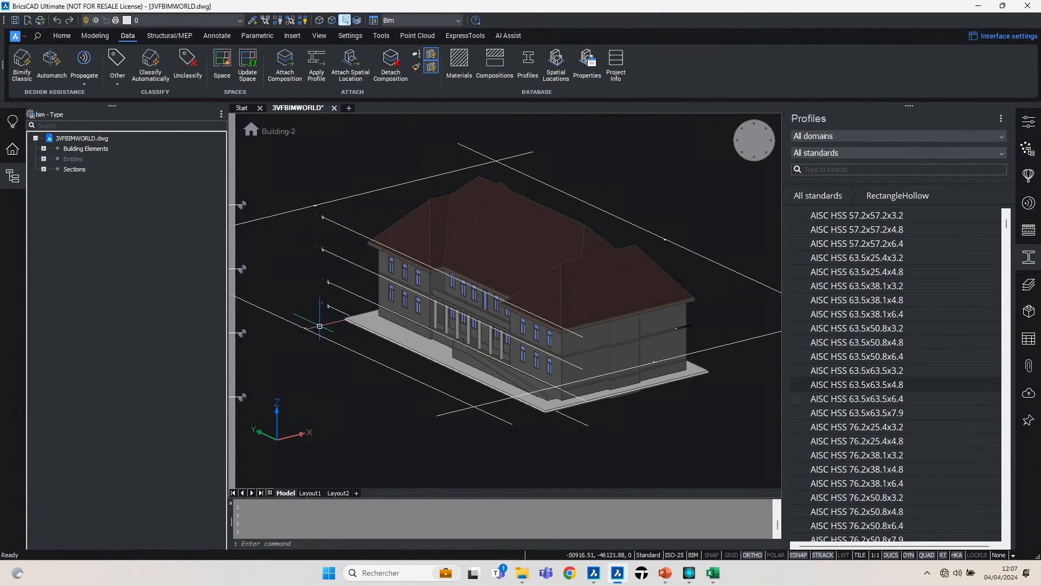
pyautogui.moveTo(443, 327); pyautogui.dragTo(398, 303, button='middle')
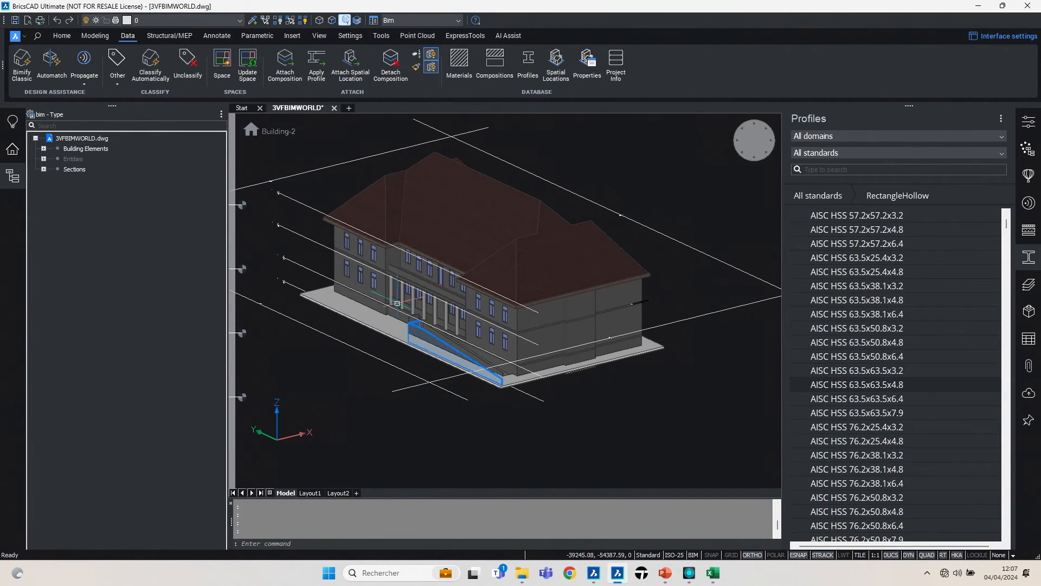
pyautogui.click(62, 36)
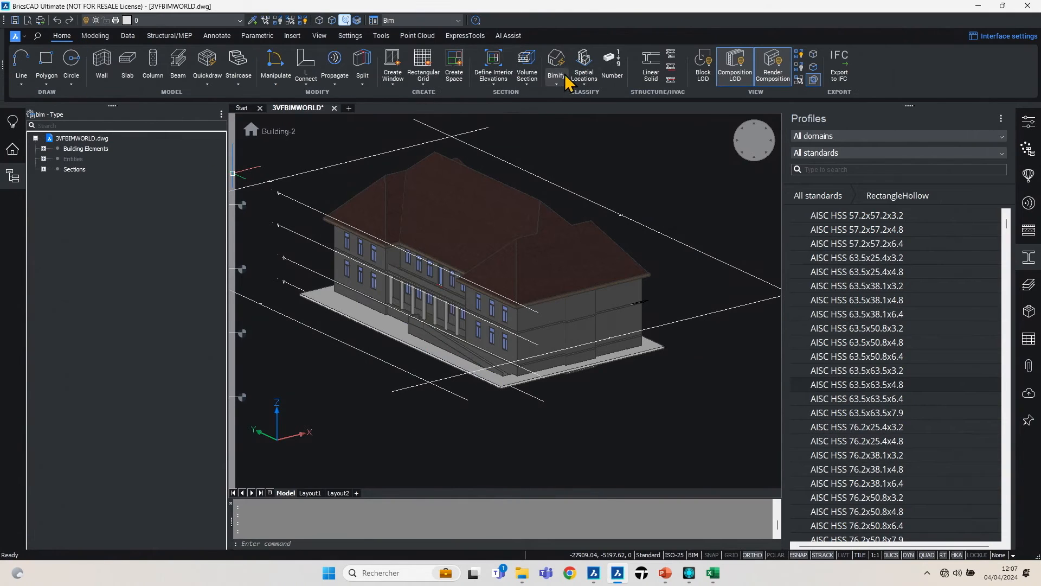
pyautogui.click(527, 84)
pyautogui.click(539, 119)
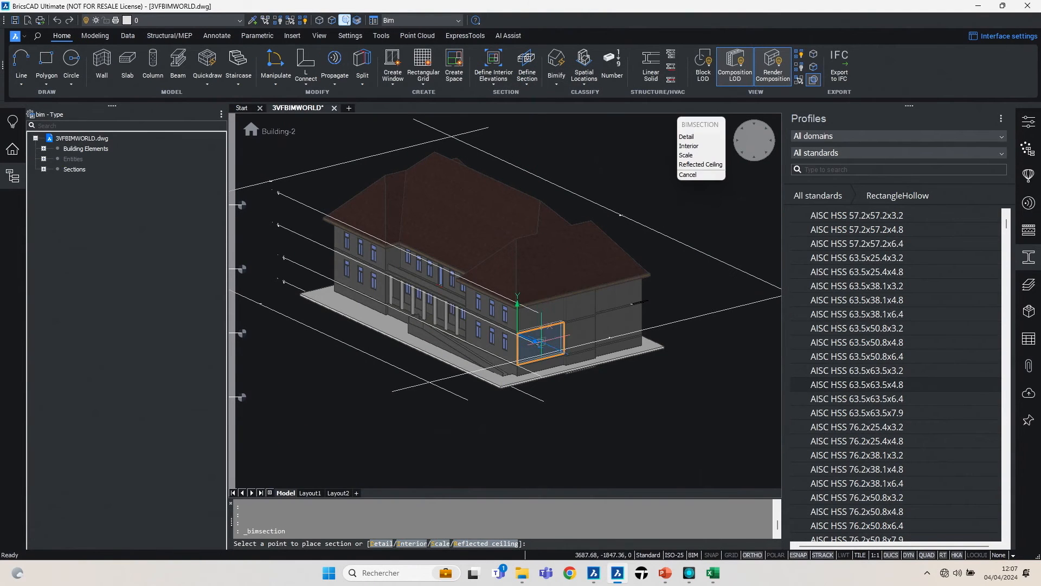
pyautogui.click(539, 342)
pyautogui.click(435, 415)
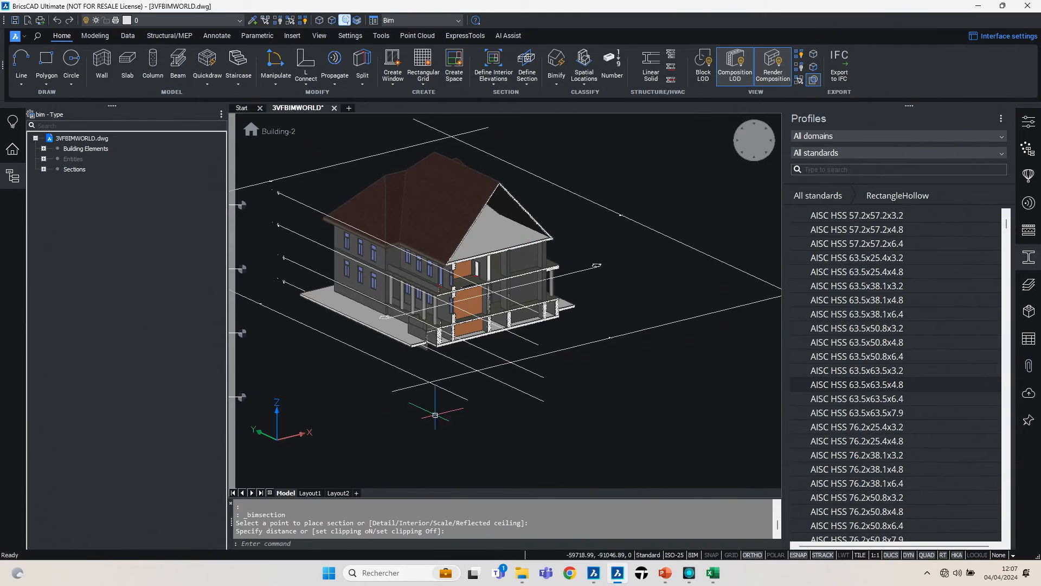
# Move the new section plane perpendicular to its cut with the manipulator so that it passes through another part of the rooms
pyautogui.scroll(6, 562, 237)
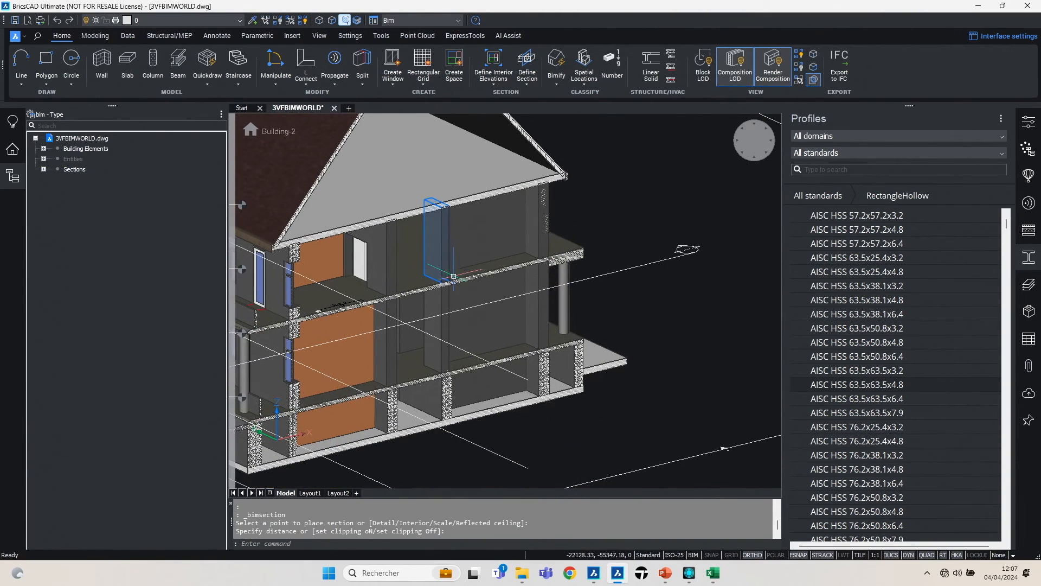
pyautogui.scroll(-4, 370, 235)
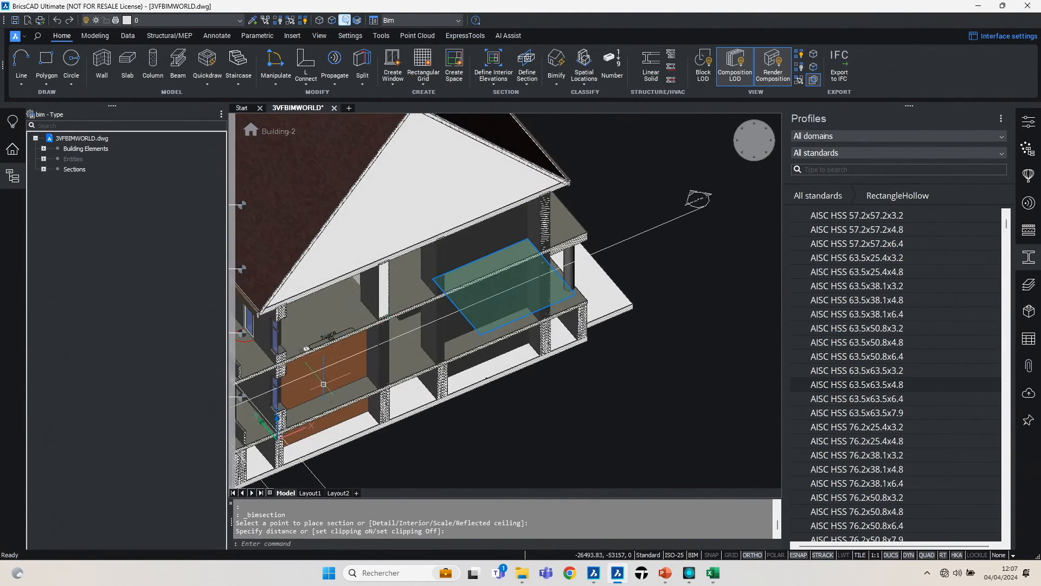
pyautogui.scroll(8, 327, 337)
pyautogui.scroll(-6, 329, 330)
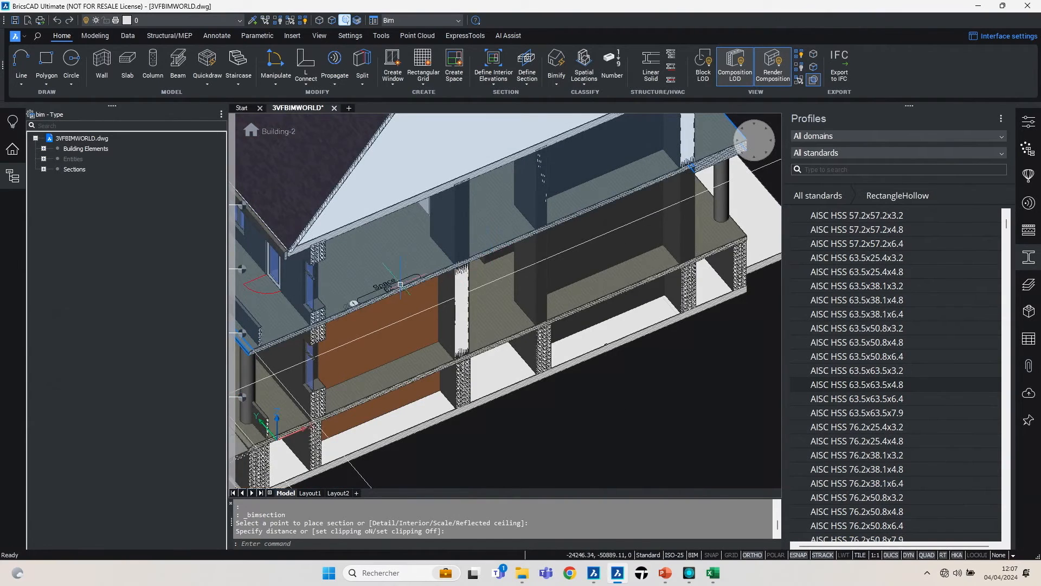
pyautogui.click(437, 286)
pyautogui.moveTo(721, 231)
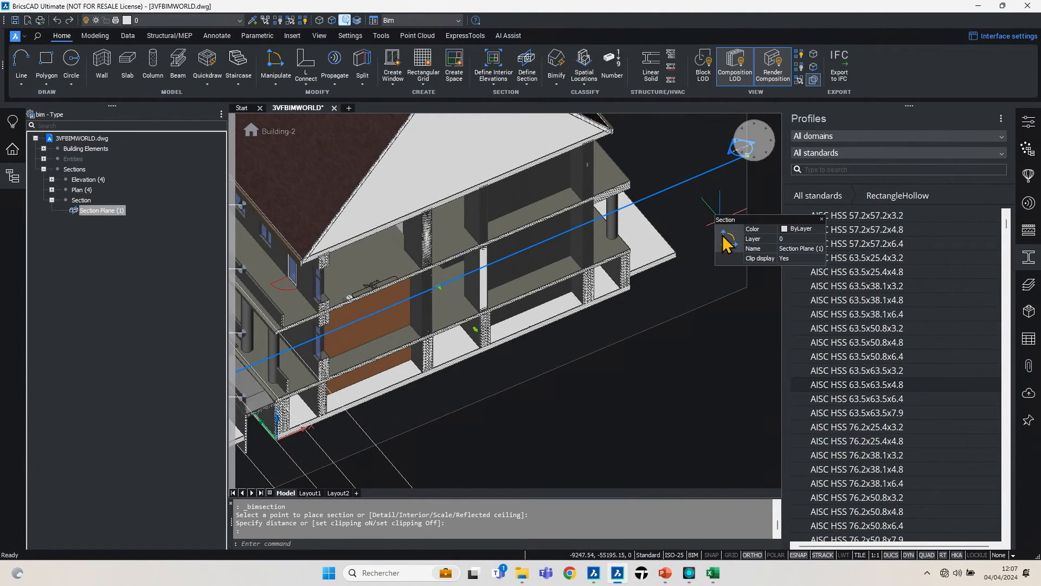
pyautogui.moveTo(685, 208); pyautogui.dragTo(651, 269, button='middle')
pyautogui.click(692, 193)
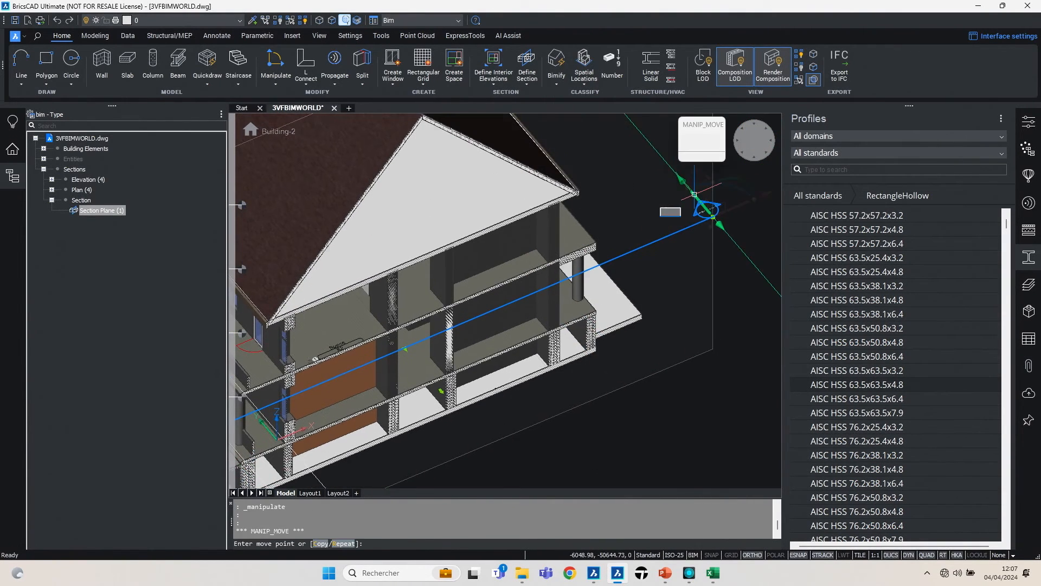
pyautogui.click(691, 241)
pyautogui.press('Escape')
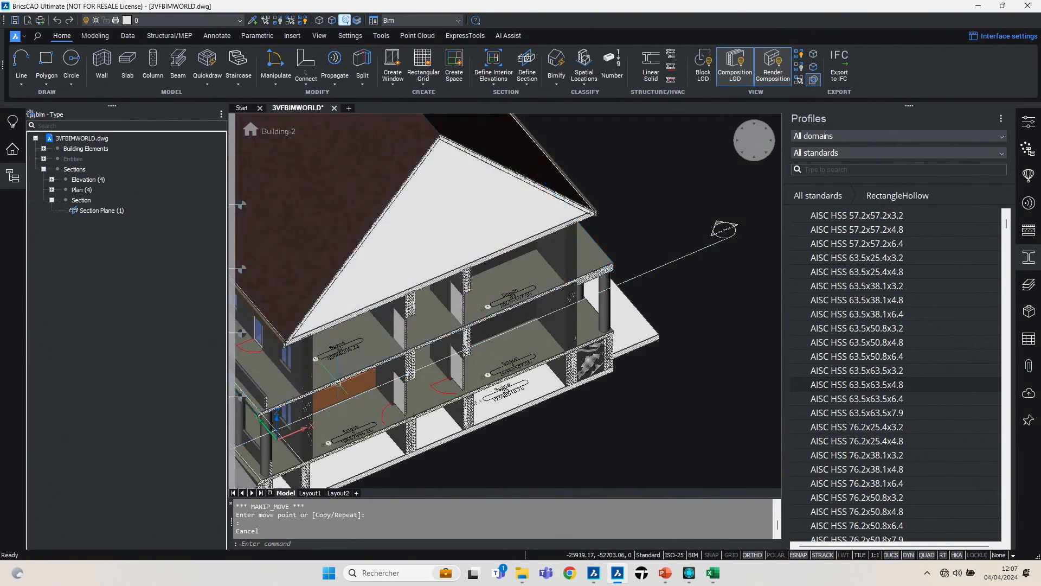
# Select space 62 on story N3 beside the cut and examine its BIM properties
pyautogui.scroll(5, 335, 335)
pyautogui.click(344, 337)
pyautogui.scroll(-2, 515, 276)
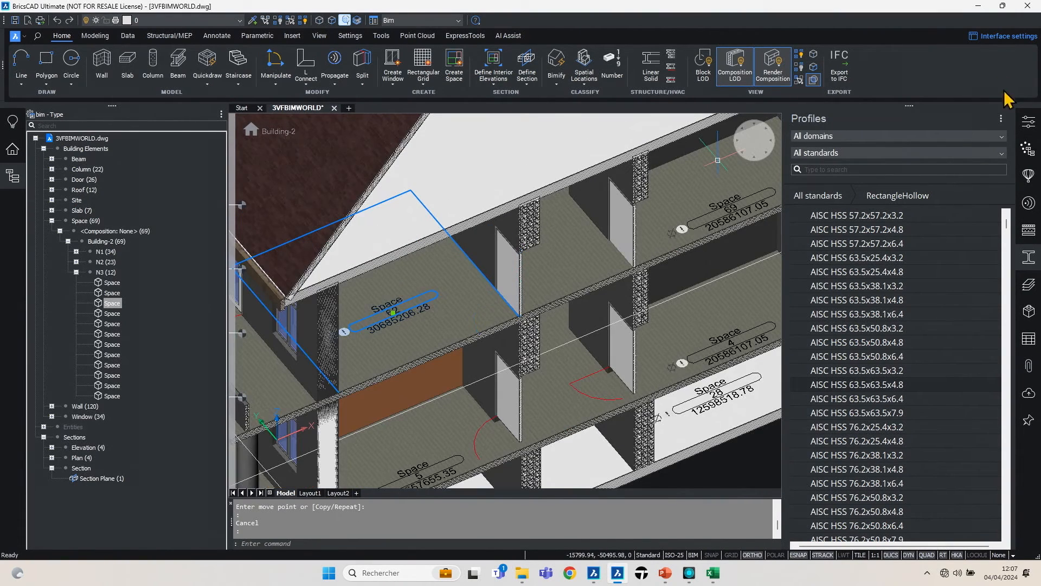
pyautogui.click(1030, 124)
pyautogui.scroll(-1, 892, 401)
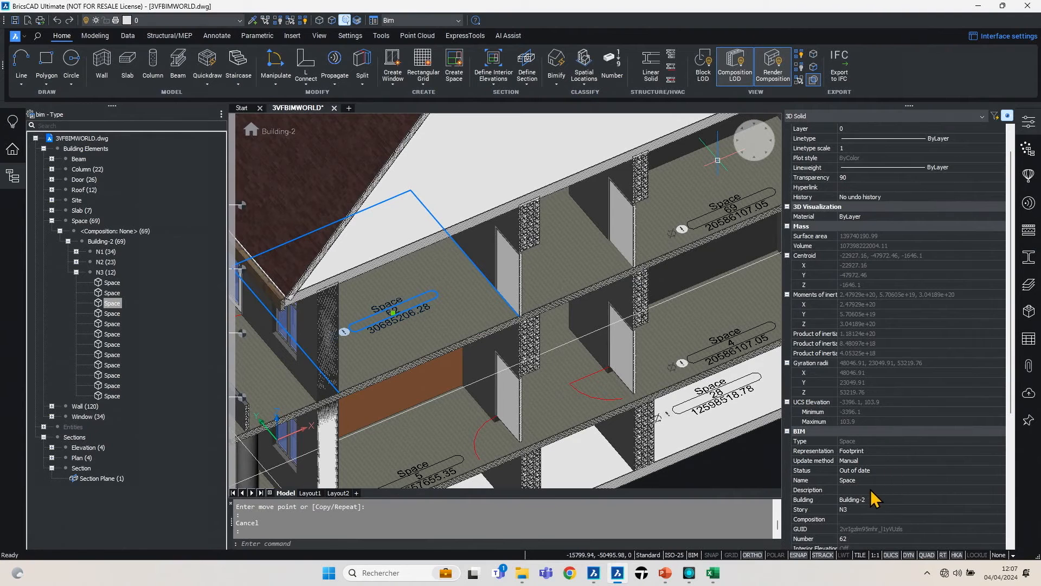
# Rename space 62 on story N3 to cuisine and clear the selection
pyautogui.click(873, 480)
pyautogui.write('cu')
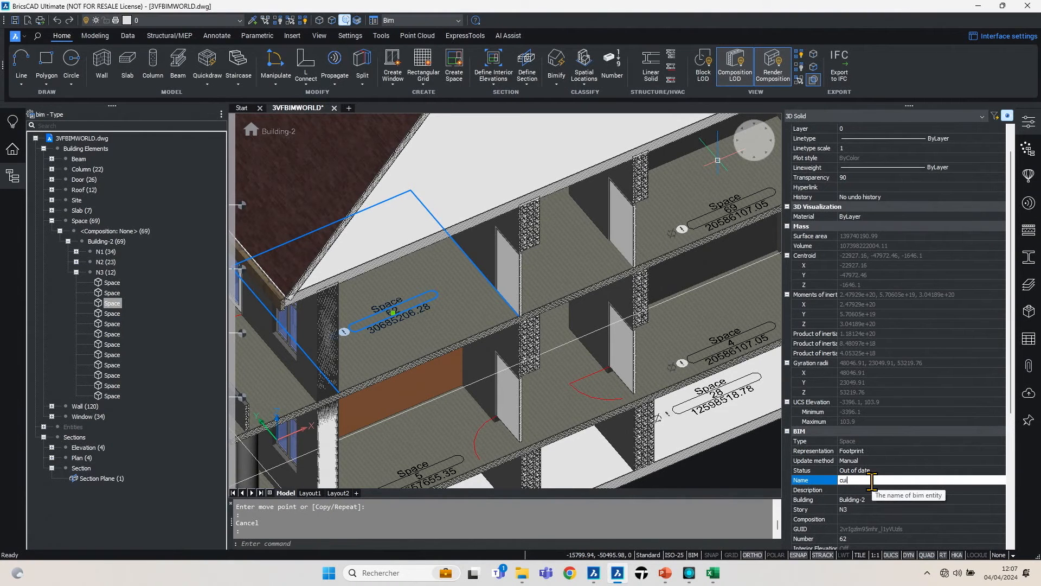
pyautogui.write('isine')
pyautogui.press('Return')
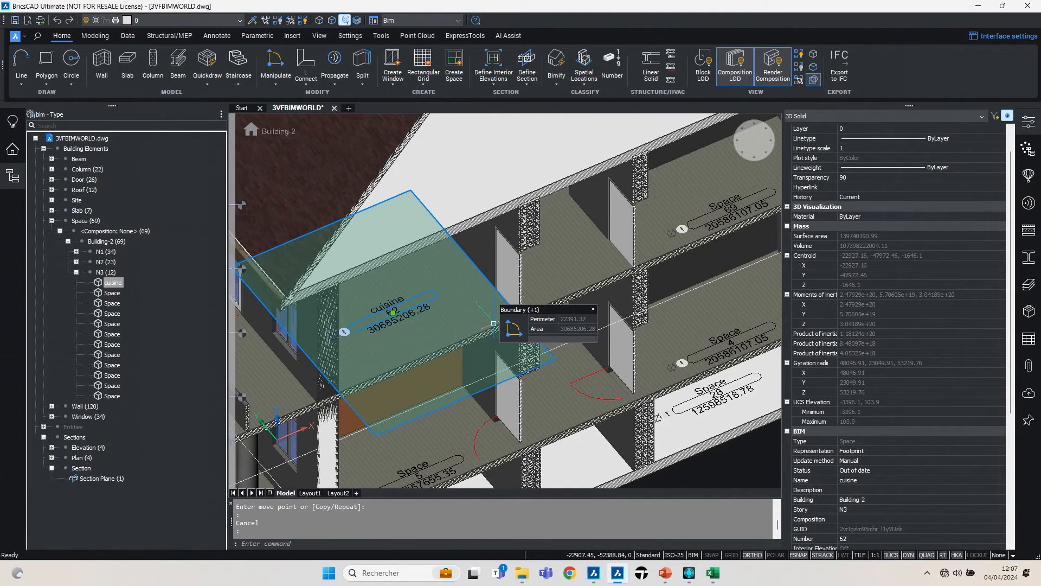
pyautogui.moveTo(514, 331)
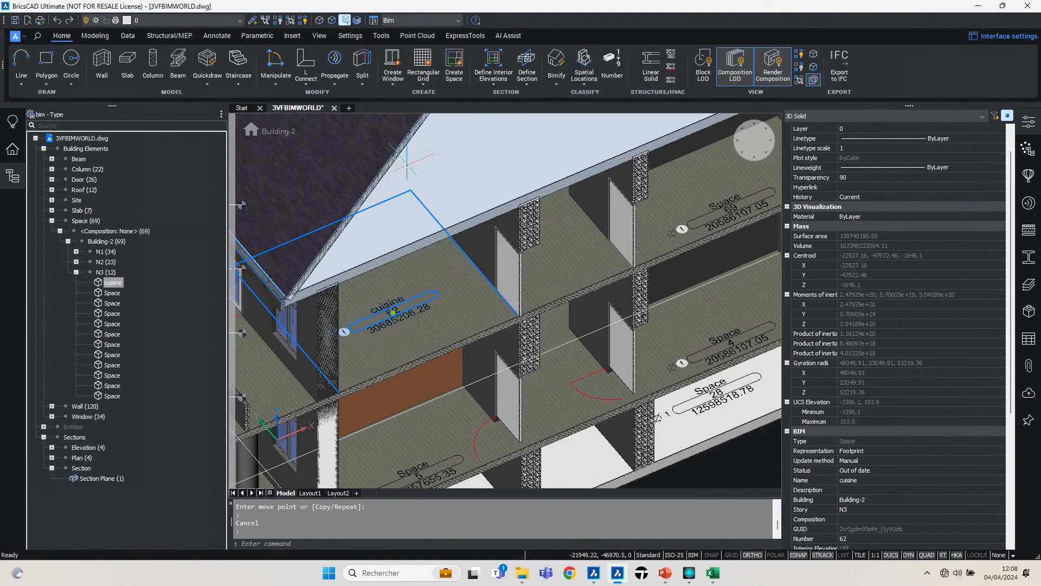
pyautogui.press('Escape')
# Delete the BIM section plane cutting through the rooms to restore the complete building model
pyautogui.scroll(-3, 406, 165)
pyautogui.moveTo(407, 193); pyautogui.dragTo(410, 244, button='middle')
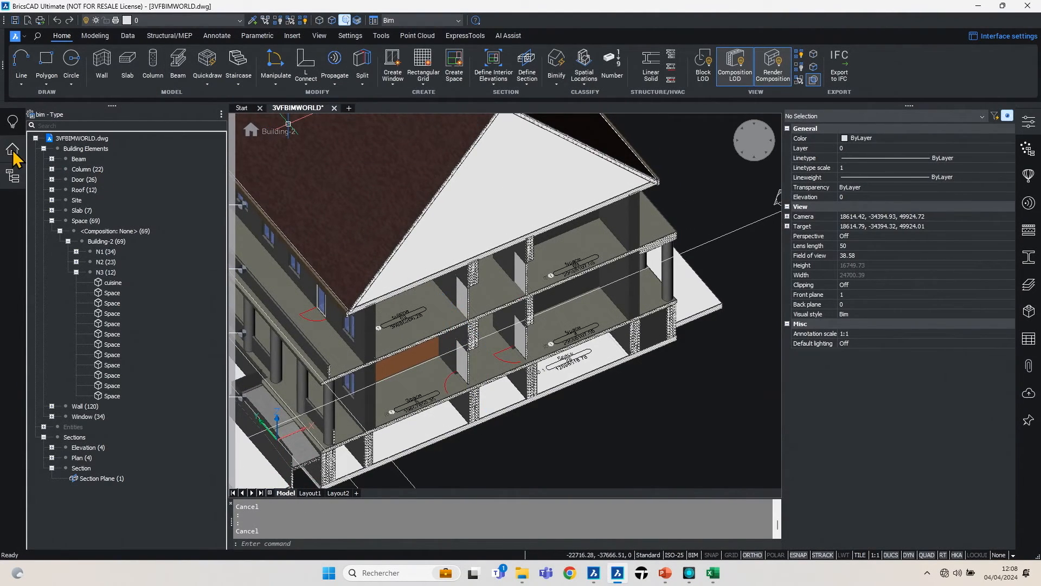
pyautogui.click(715, 245)
pyautogui.press('Delete')
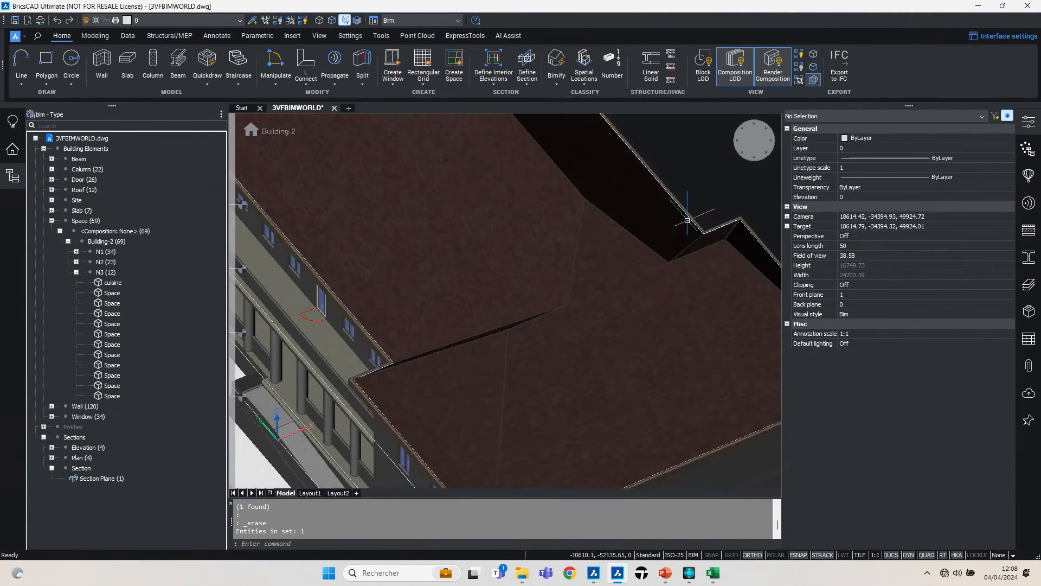
pyautogui.scroll(-5, 623, 333)
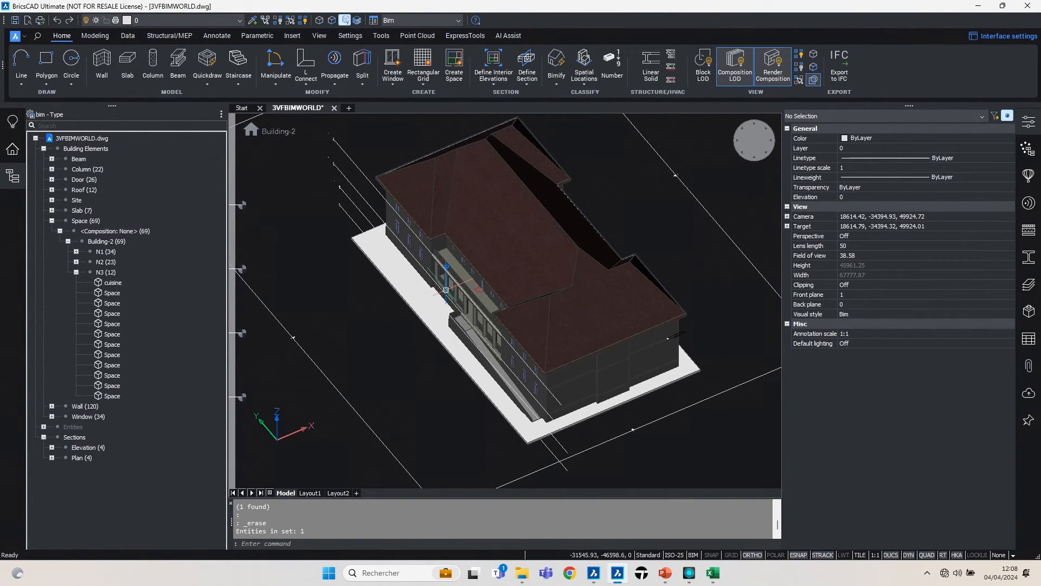
# Review the bimifier project's views and sheets, and open sheet 11 - BIM WORLD to examine its elevations and wall bill of materials
pyautogui.click(13, 154)
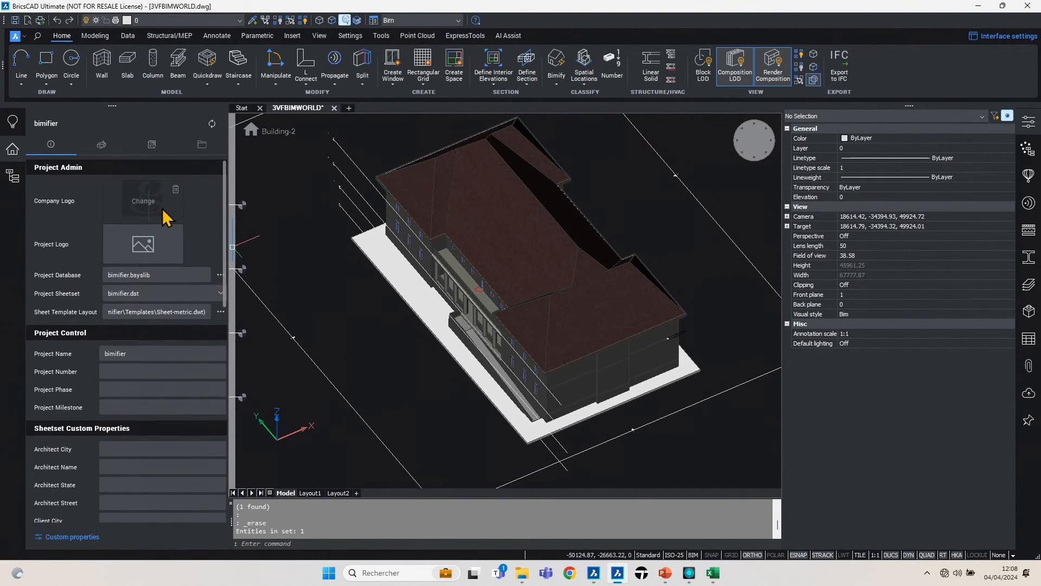
pyautogui.click(101, 144)
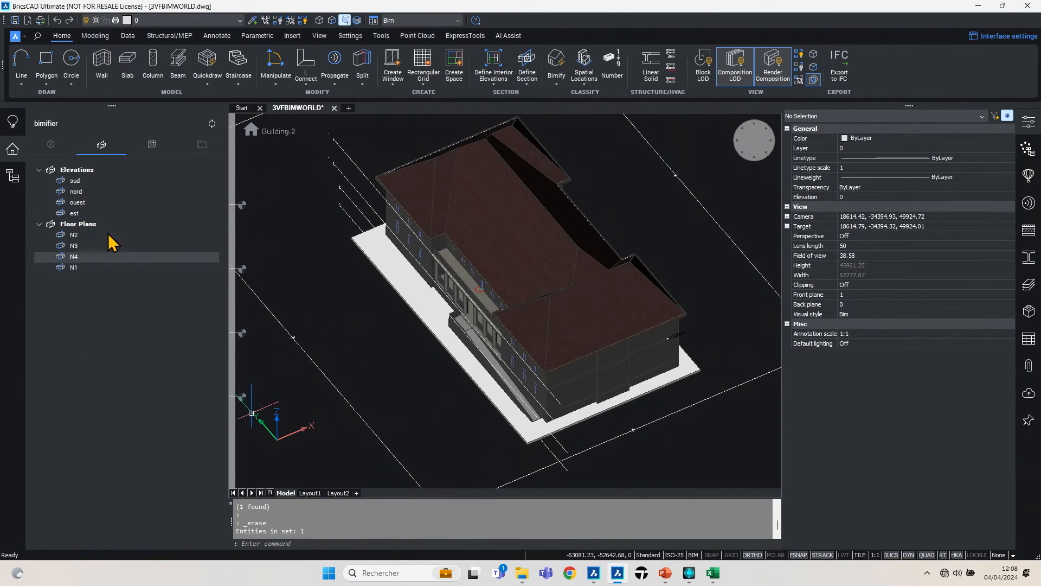
pyautogui.click(154, 145)
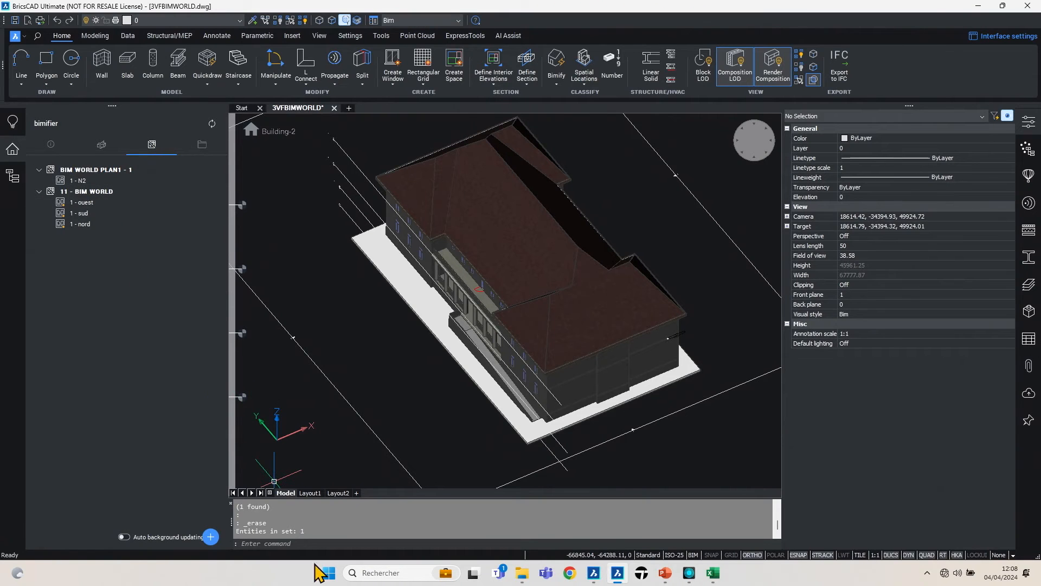
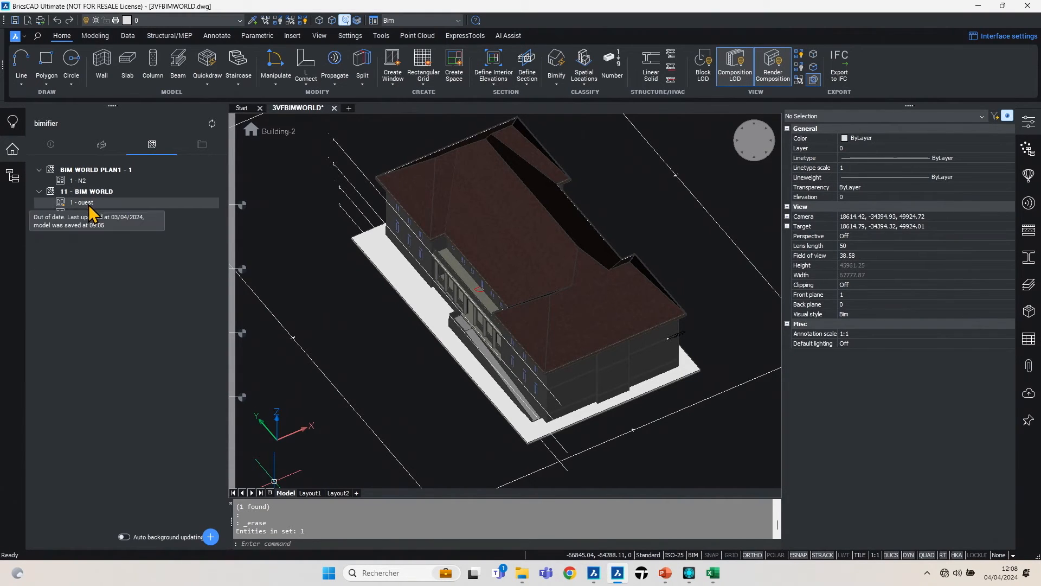
pyautogui.doubleClick(89, 193)
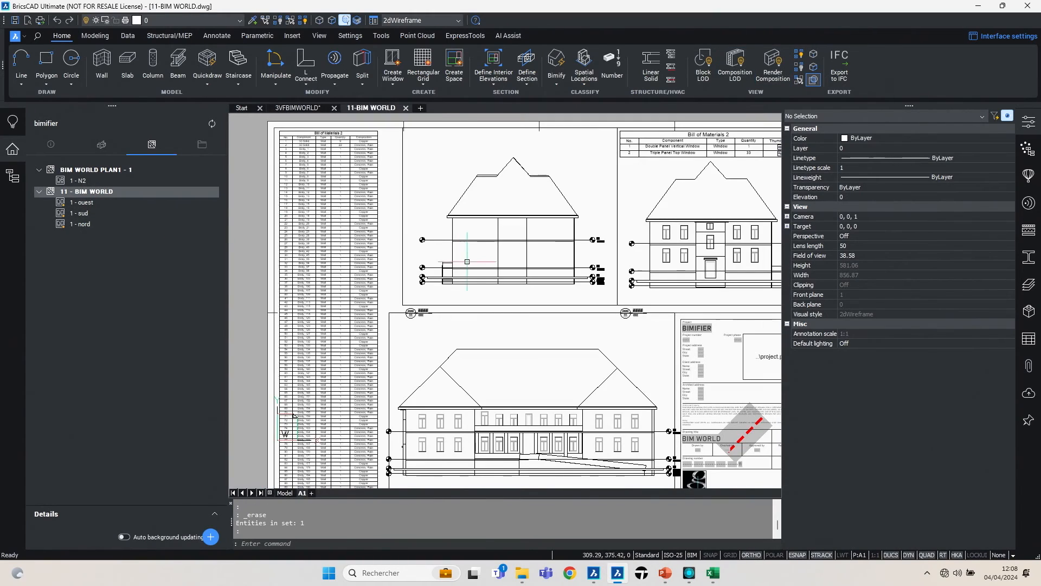
pyautogui.scroll(3, 328, 123)
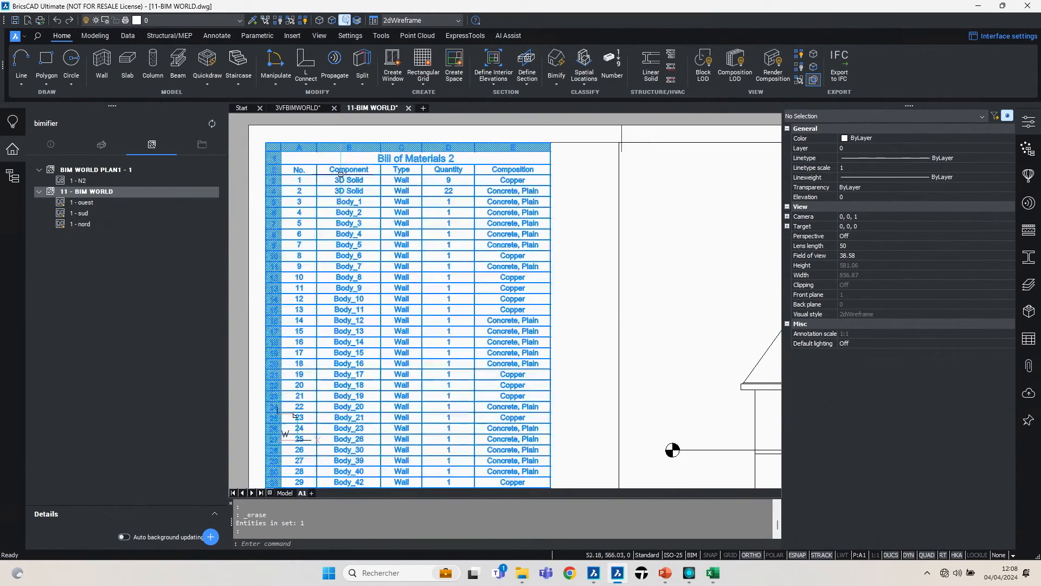
pyautogui.moveTo(433, 323); pyautogui.dragTo(269, 28, button='middle')
pyautogui.moveTo(266, 482); pyautogui.dragTo(322, 211, button='middle')
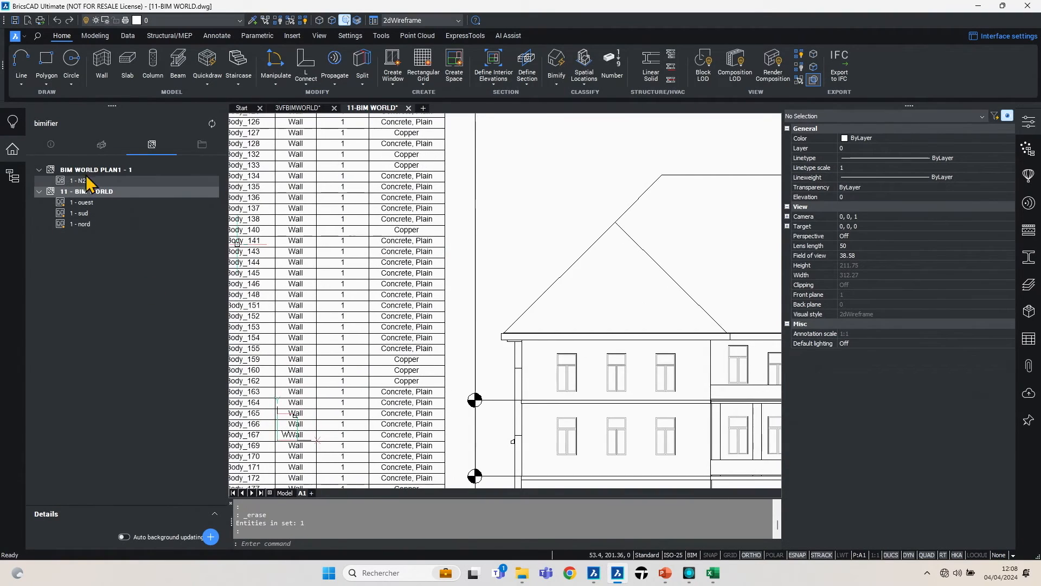
# Open the BIM WORLD PLAN1 - 1 sheet and place the N3 floor plan view beside the existing N2 plan
pyautogui.doubleClick(62, 170)
pyautogui.moveTo(357, 302); pyautogui.dragTo(364, 281, button='middle')
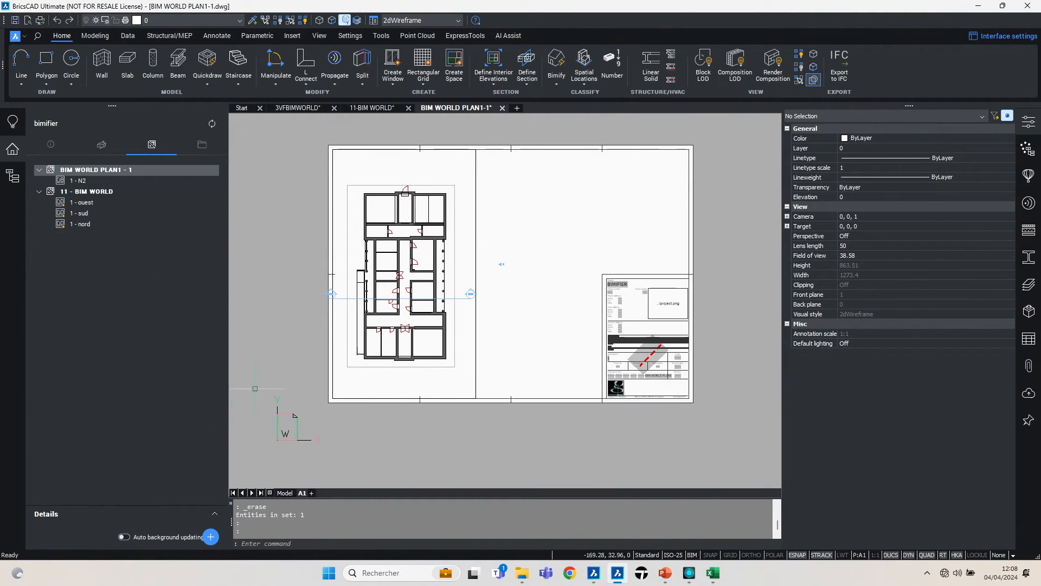
pyautogui.click(101, 145)
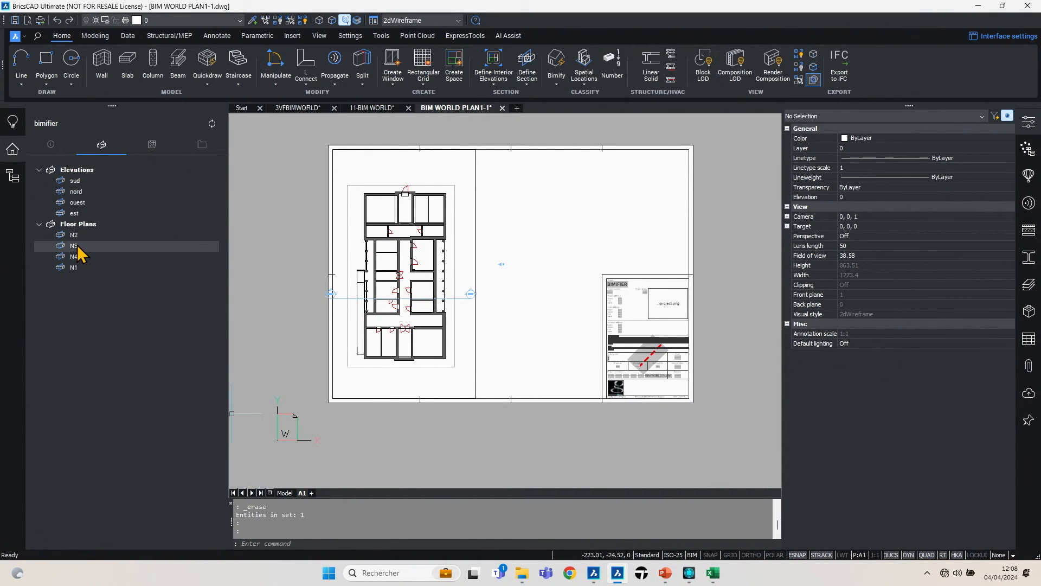
pyautogui.moveTo(84, 246); pyautogui.dragTo(476, 397)
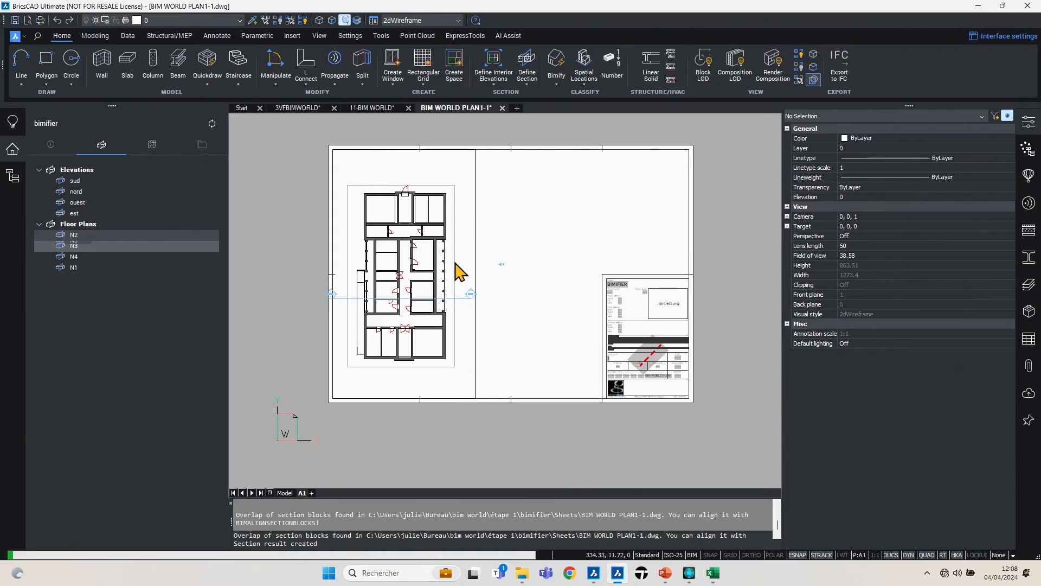
pyautogui.scroll(-2, 496, 312)
pyautogui.moveTo(496, 312); pyautogui.dragTo(322, 328, button='middle')
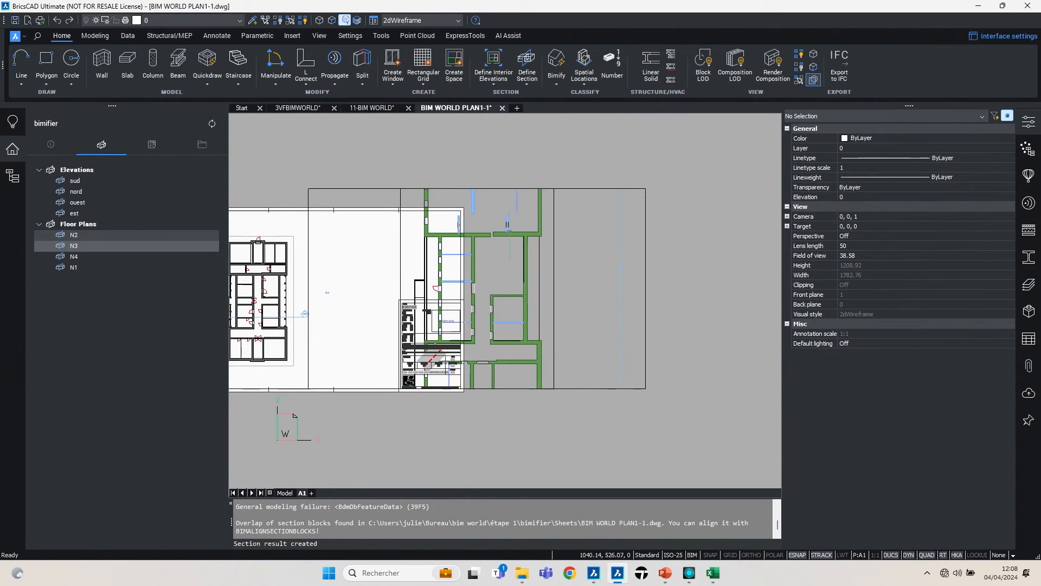
# Set the N3 viewport's standard scale to 1:100 and shift the plan inside it onto the sheet beside the N2 plan
pyautogui.moveTo(670, 259); pyautogui.dragTo(635, 296)
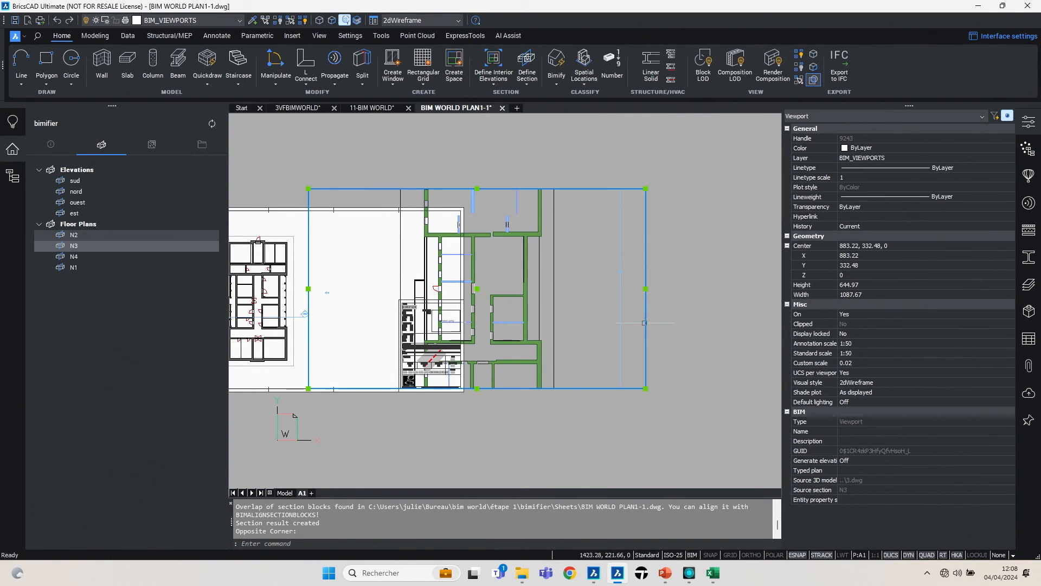
pyautogui.click(871, 354)
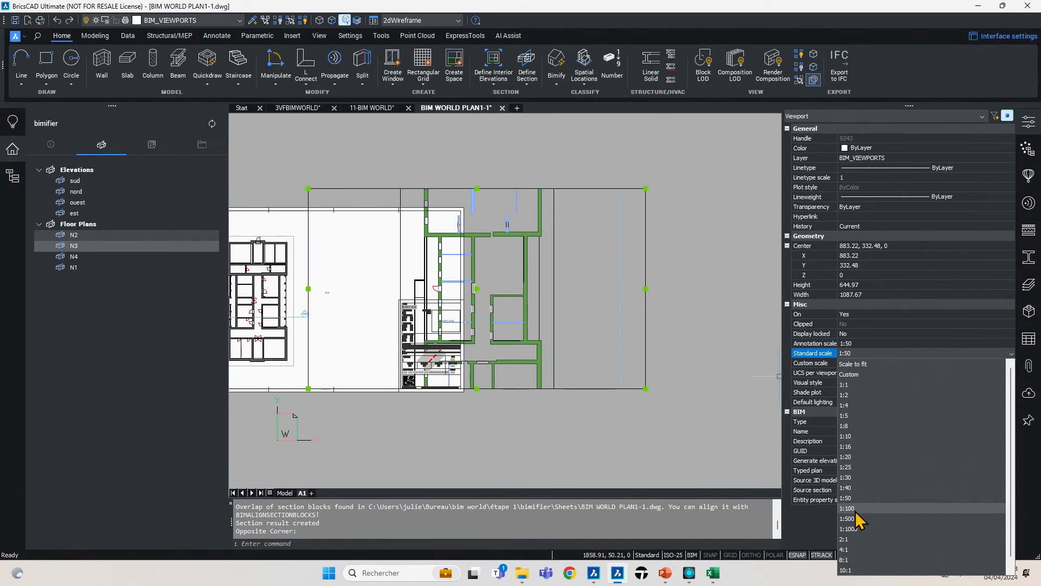
pyautogui.click(854, 509)
pyautogui.doubleClick(613, 277)
pyautogui.moveTo(592, 300); pyautogui.dragTo(468, 315, button='middle')
pyautogui.doubleClick(484, 408)
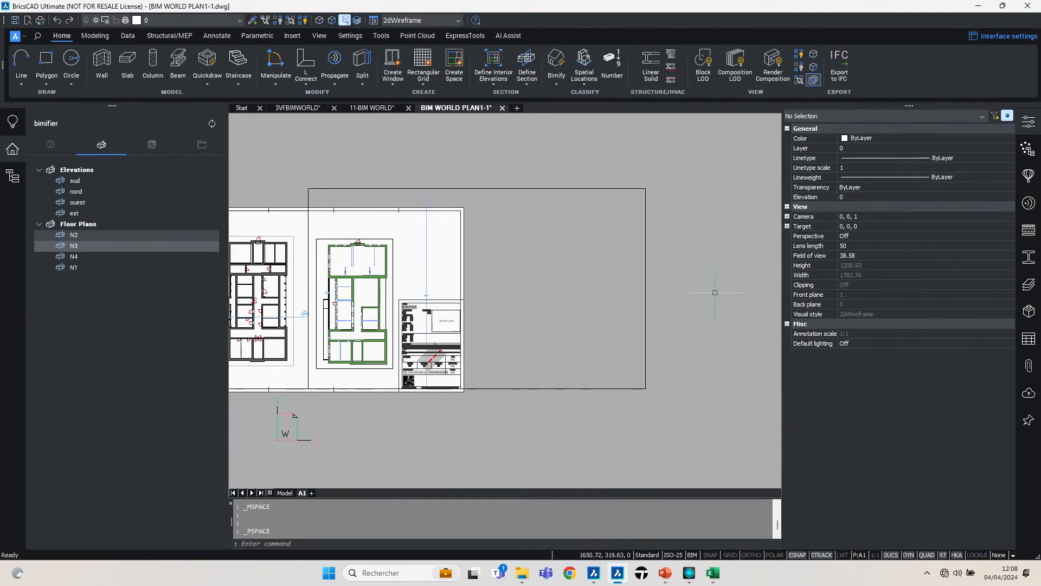
# Narrow the N3 viewport to about 300 units wide so that it frames only the plan
pyautogui.click(715, 292)
pyautogui.click(577, 355)
pyautogui.click(645, 288)
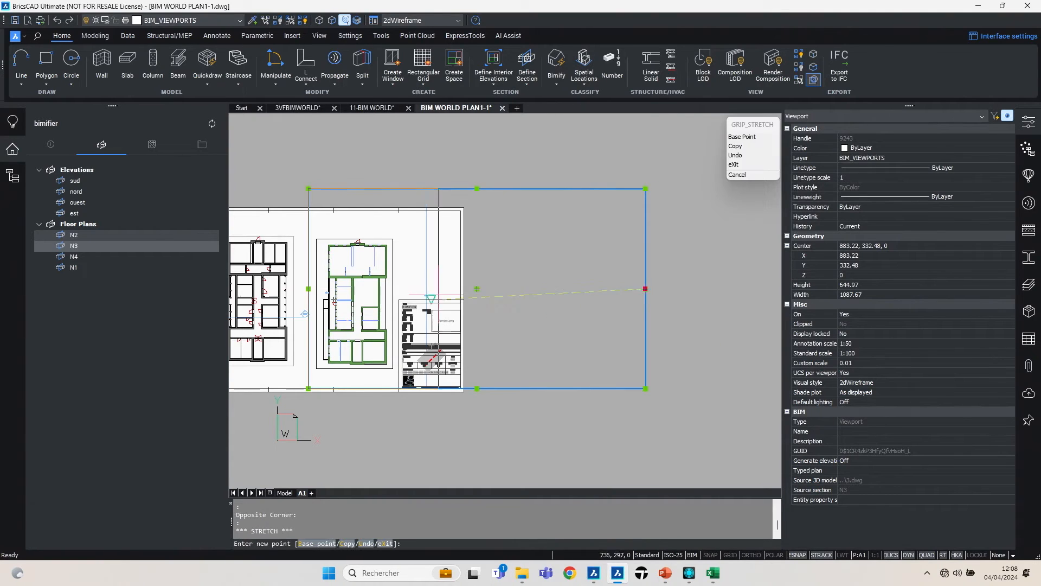
pyautogui.click(401, 282)
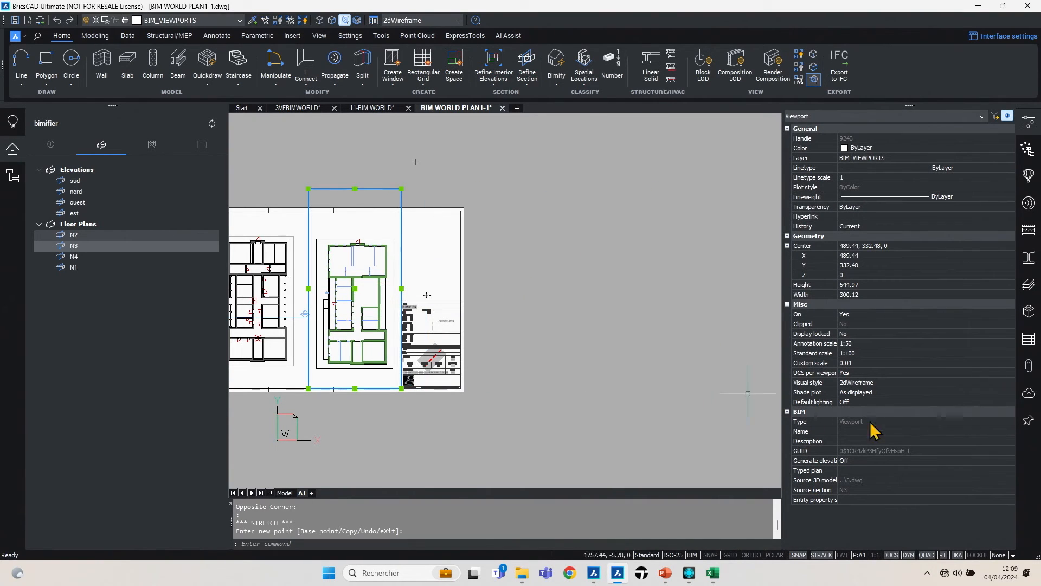
# Assign the Black and white LOD 100 typed plan to the N3 viewport and check the regenerated floor plan
pyautogui.click(883, 470)
pyautogui.click(886, 470)
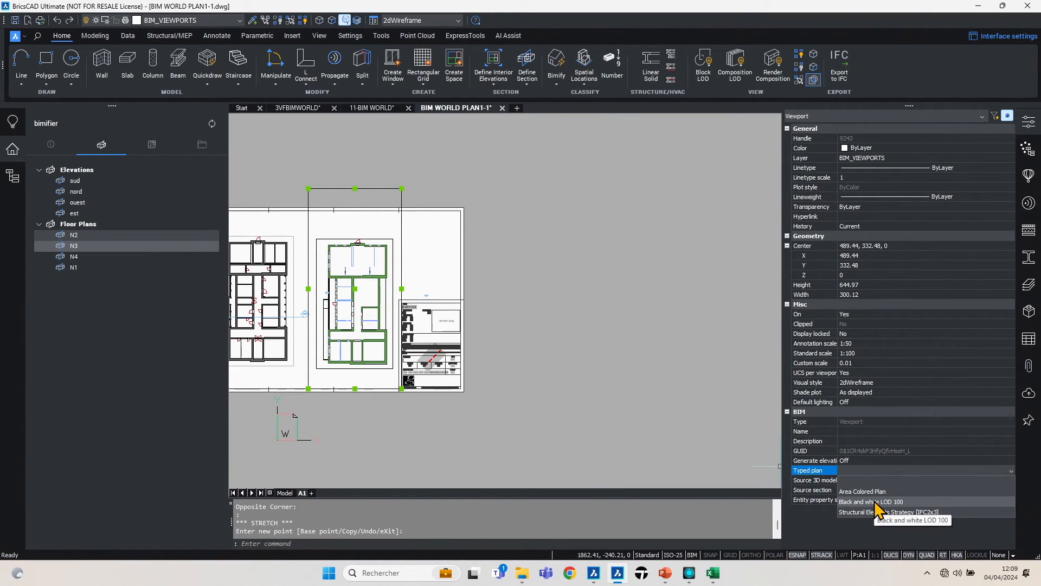
pyautogui.click(880, 503)
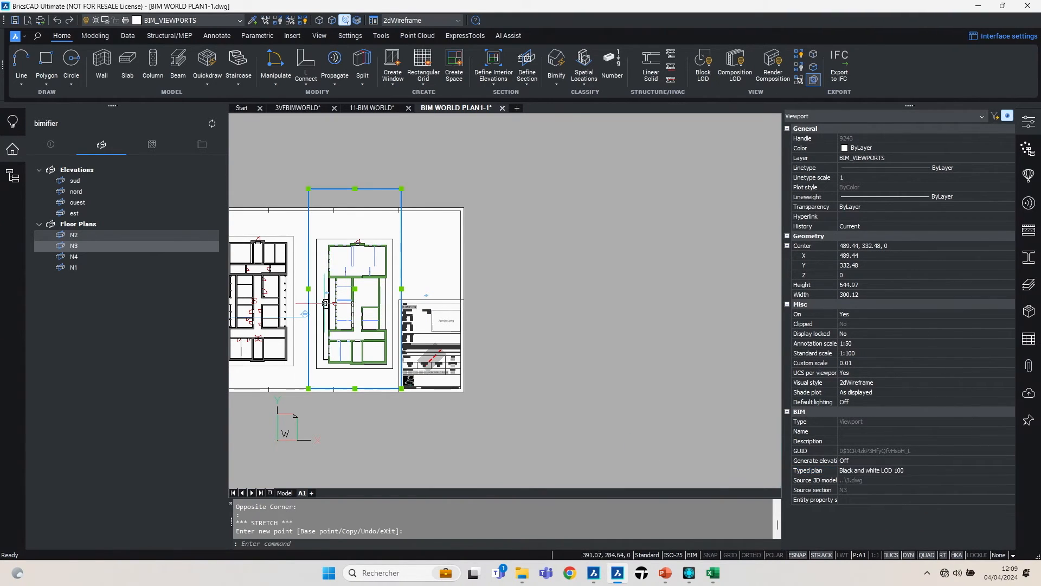
pyautogui.click(477, 295)
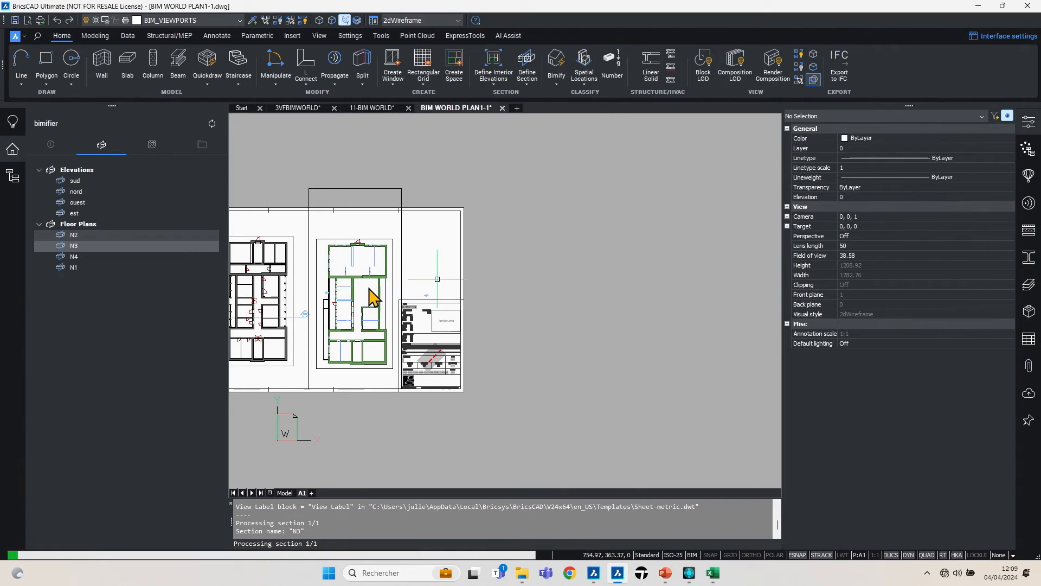
pyautogui.scroll(3, 400, 316)
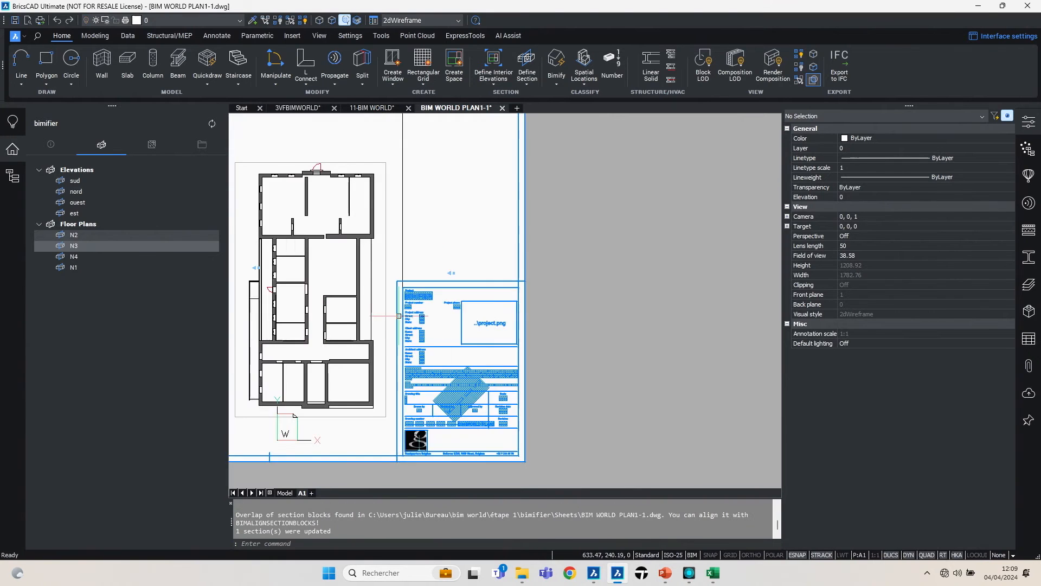
pyautogui.moveTo(450, 328); pyautogui.dragTo(543, 327, button='middle')
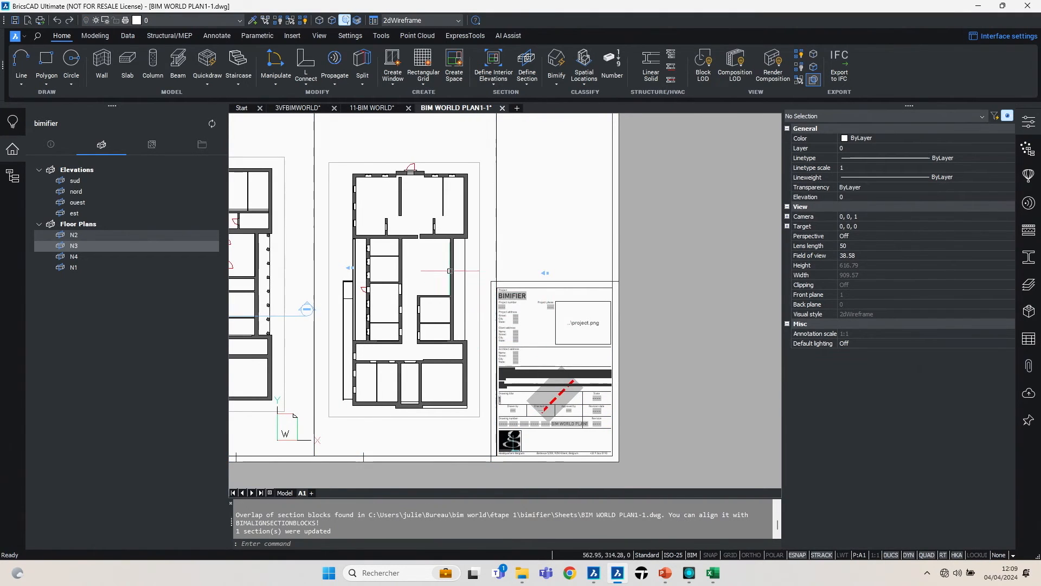
pyautogui.moveTo(450, 271); pyautogui.dragTo(442, 297, button='middle')
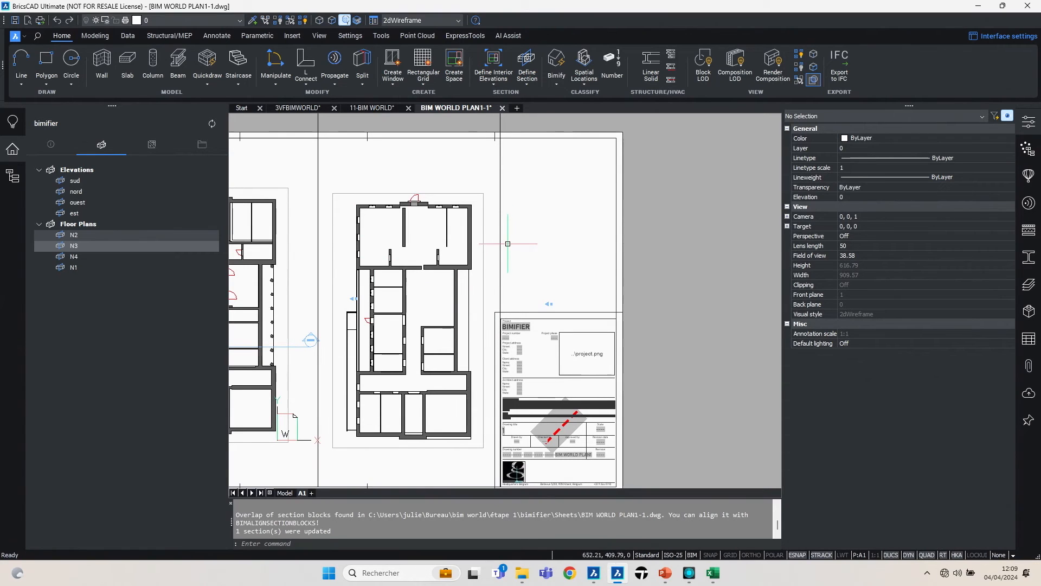
pyautogui.moveTo(380, 223); pyautogui.dragTo(411, 178, button='middle')
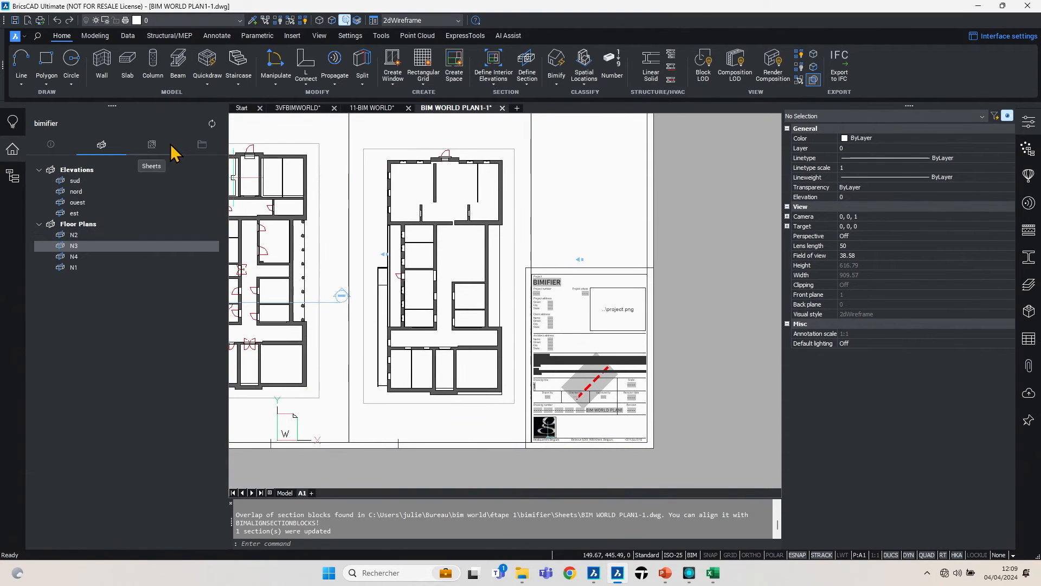
# Start the Datasmith connection that links the drawing to Twinmotion
pyautogui.click(322, 38)
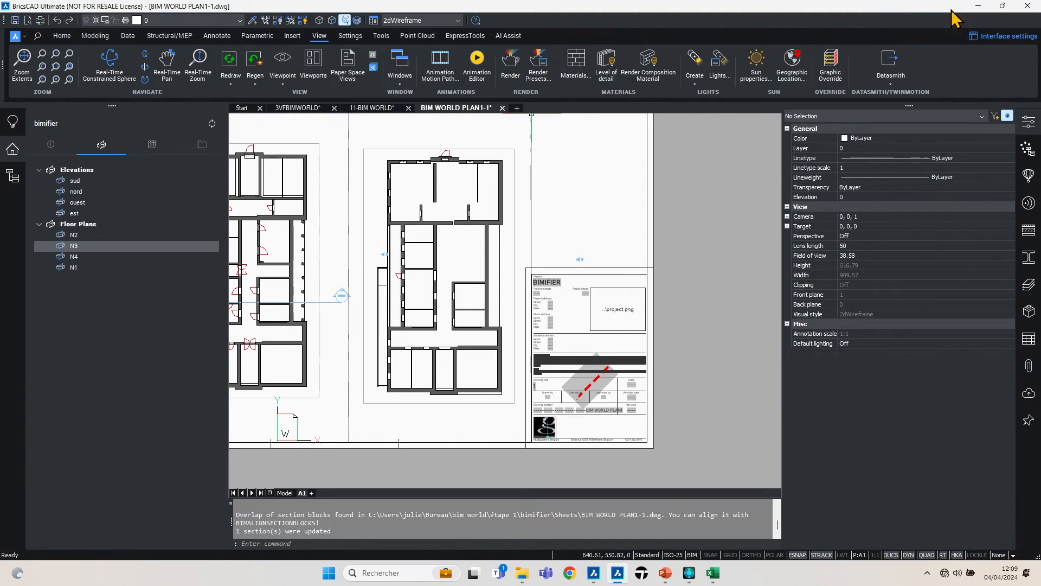
pyautogui.click(902, 84)
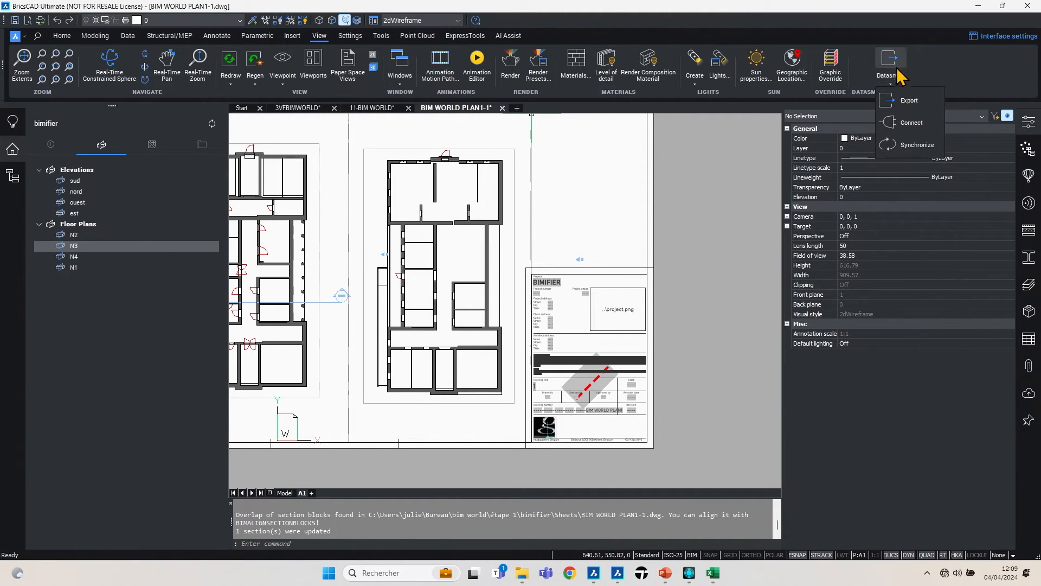
pyautogui.click(902, 130)
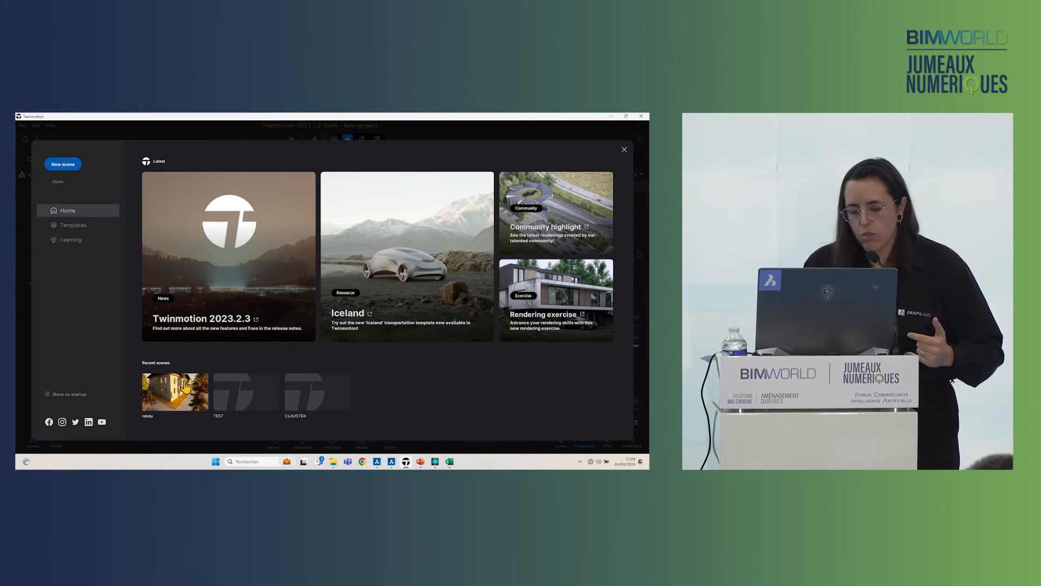
# In Twinmotion, open the recent scene rendu and view the rendered building's exterior from its corner
pyautogui.click(185, 386)
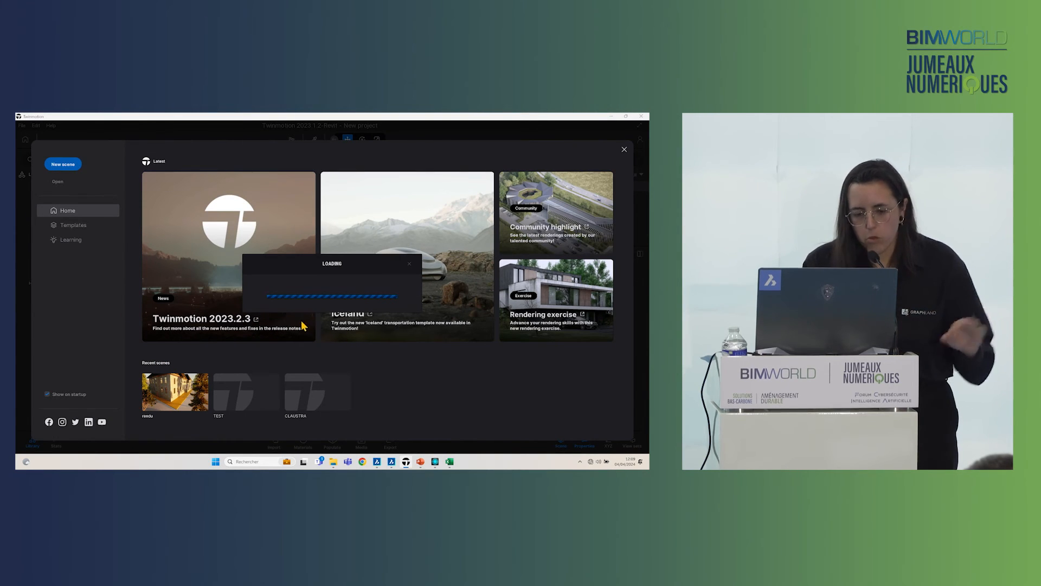
pyautogui.scroll(4, 339, 325)
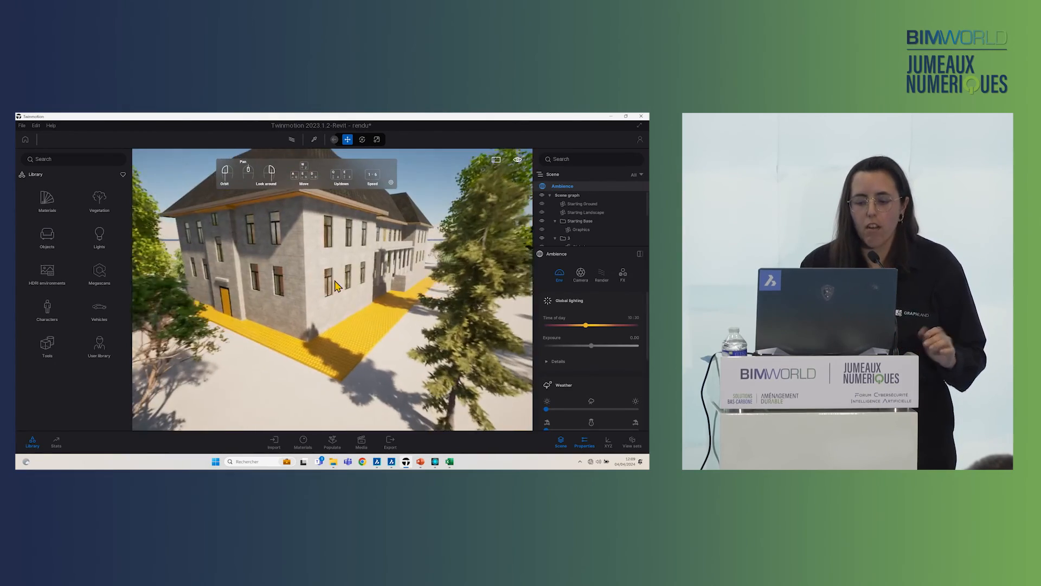
pyautogui.scroll(-1, 379, 381)
pyautogui.moveTo(379, 381)
pyautogui.mouseDown()
pyautogui.moveTo(426, 382)
pyautogui.moveTo(384, 383)
pyautogui.mouseUp()
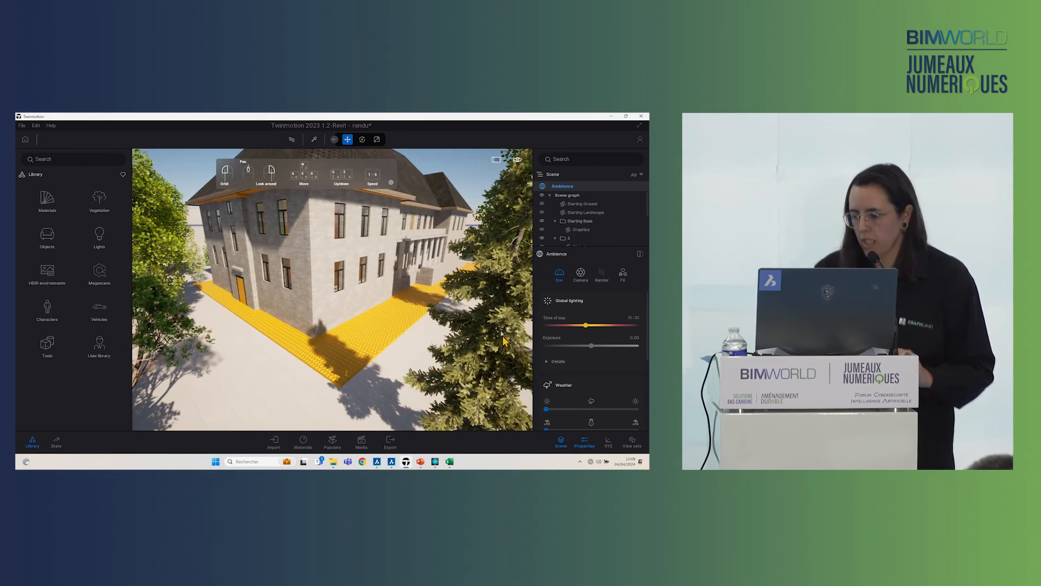
# Shift the Twinmotion scene's time of day slightly later, change the weather to a snowy winter setting, and return to BricsCAD
pyautogui.moveTo(587, 327)
pyautogui.mouseDown()
pyautogui.moveTo(610, 346)
pyautogui.moveTo(592, 346)
pyautogui.mouseUp()
pyautogui.moveTo(546, 409); pyautogui.dragTo(589, 408)
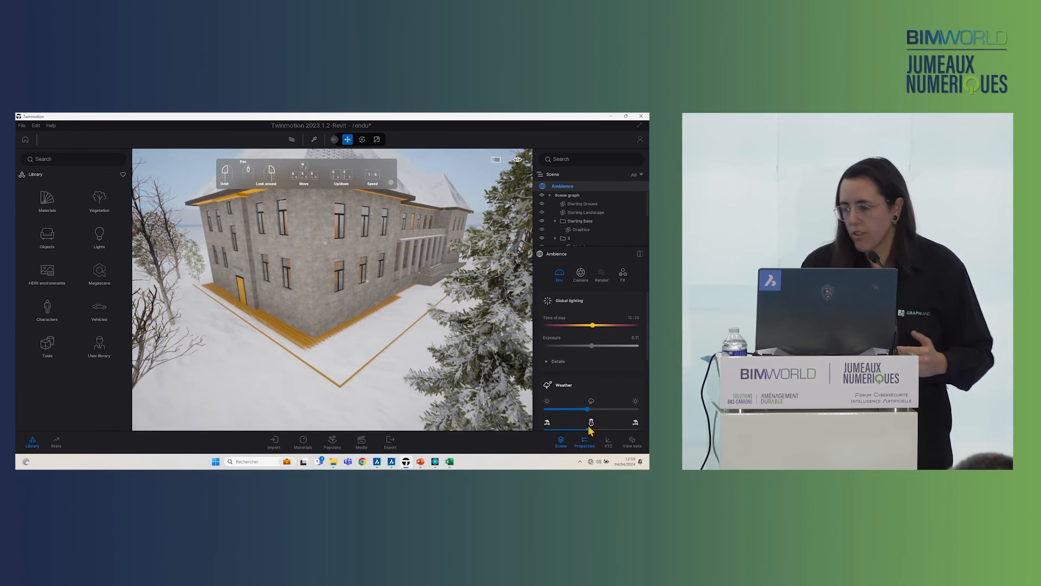
pyautogui.click(610, 117)
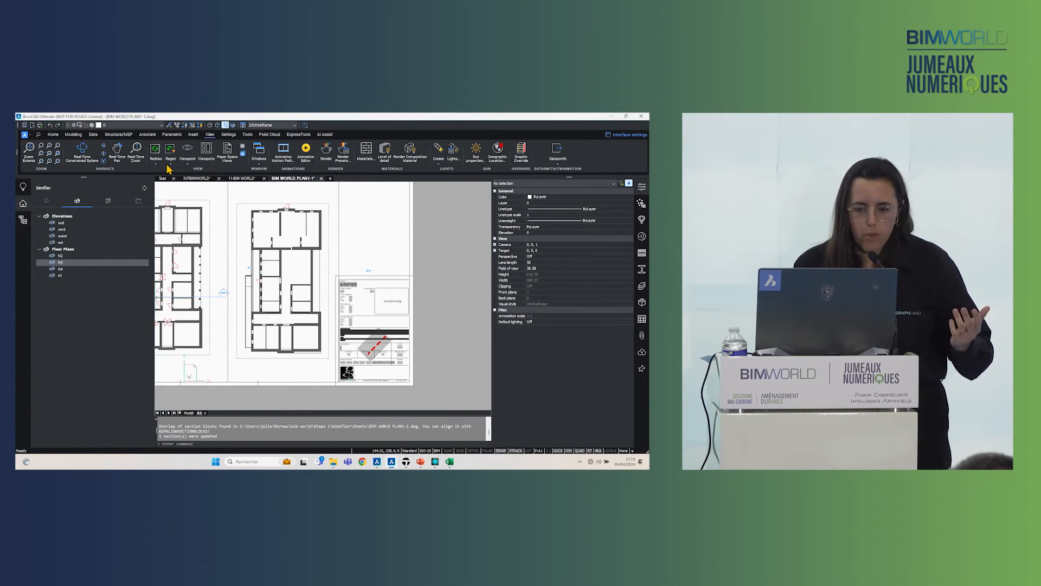
# Bring up the 3VFBIMWORLD drawing and view the textured 3D building model
pyautogui.click(248, 179)
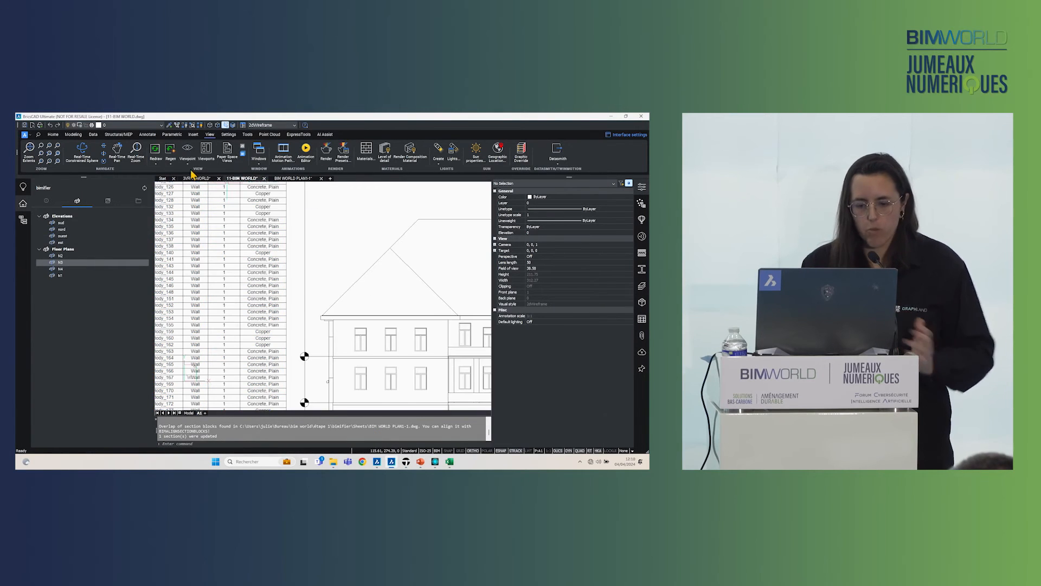
pyautogui.click(203, 178)
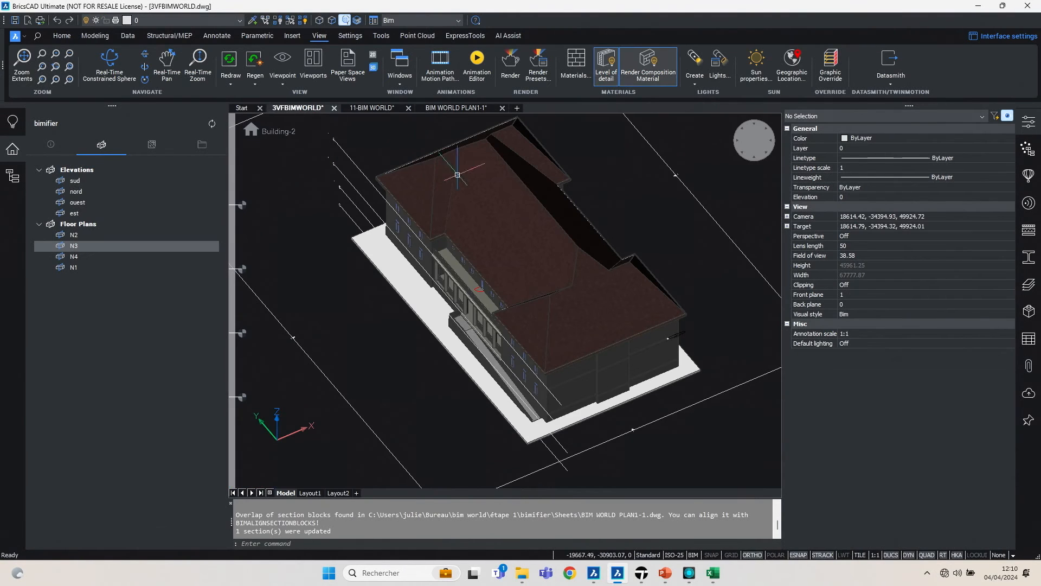
pyautogui.moveTo(490, 200)
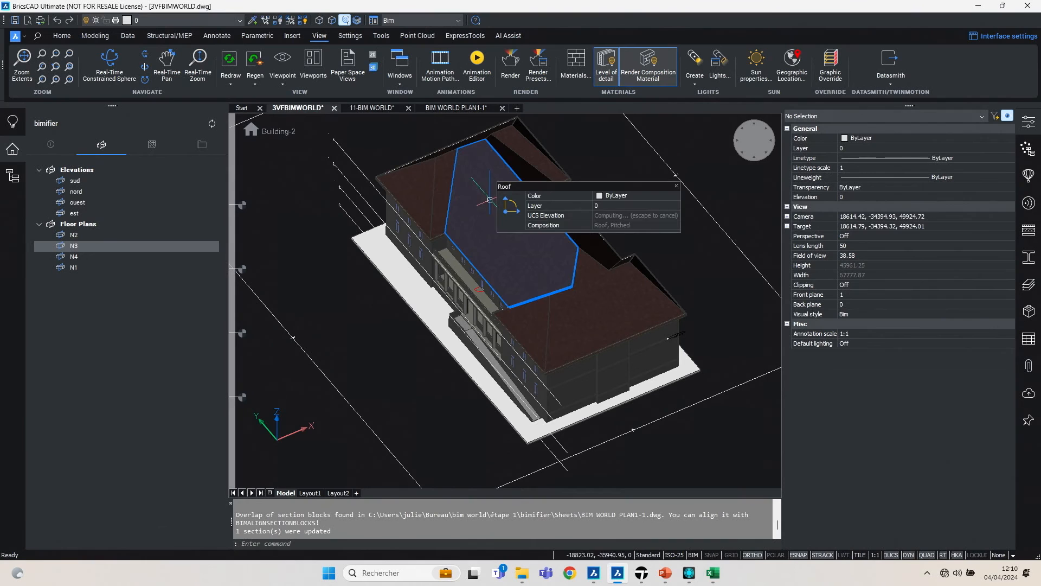
pyautogui.moveTo(626, 217); pyautogui.dragTo(529, 233, button='middle')
pyautogui.click(62, 42)
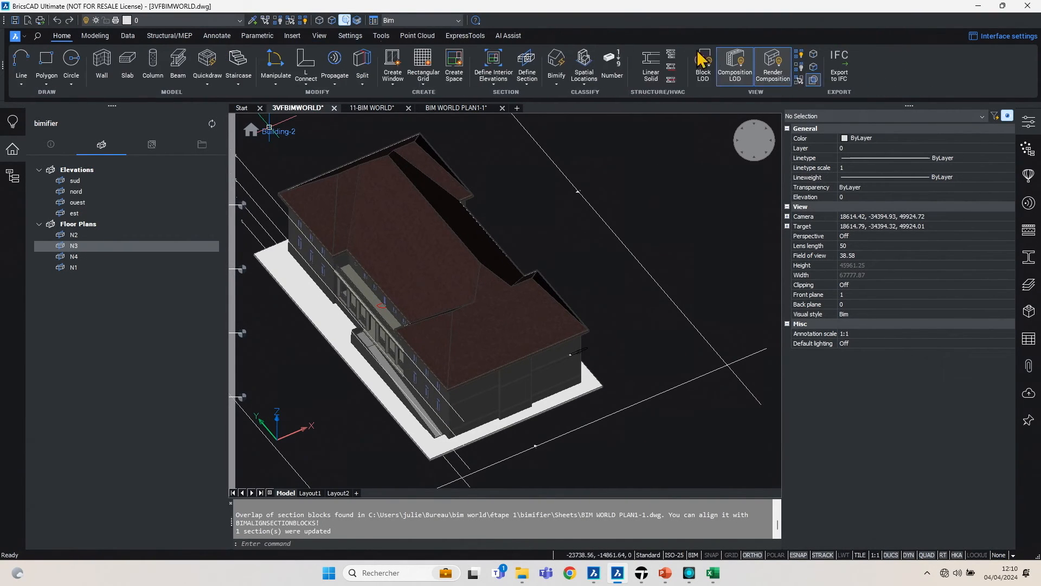
pyautogui.click(835, 76)
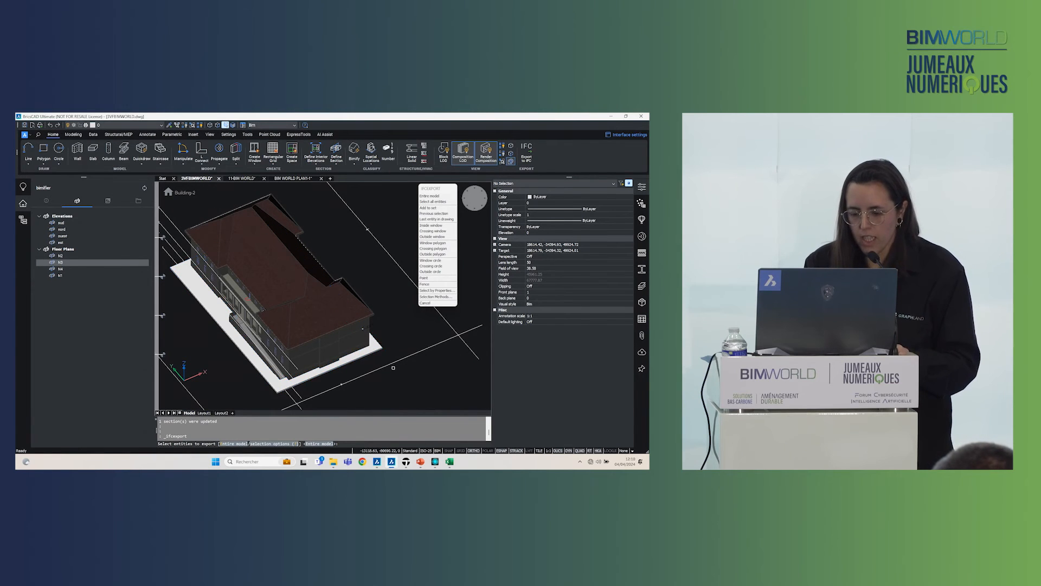
pyautogui.press('Escape')
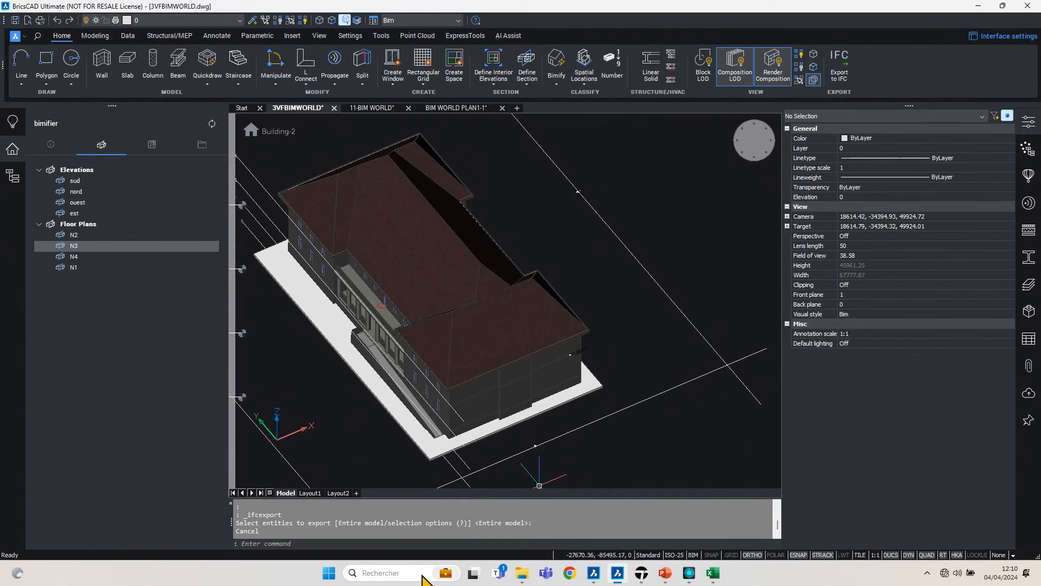
# Browse to the Bureau folder in File Explorer to locate the exported file bim world IFC.ifc
pyautogui.click(425, 574)
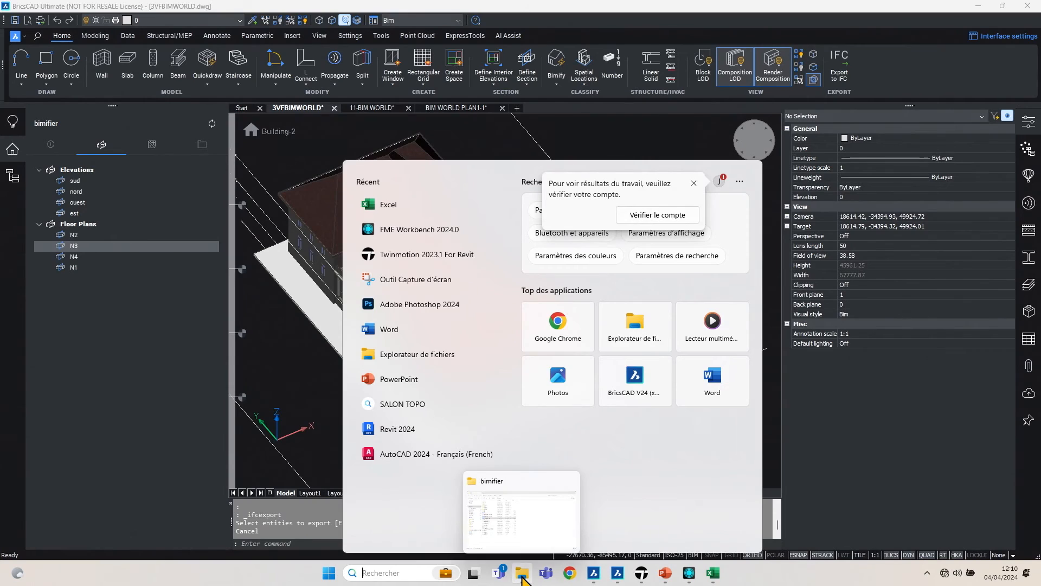
pyautogui.click(522, 573)
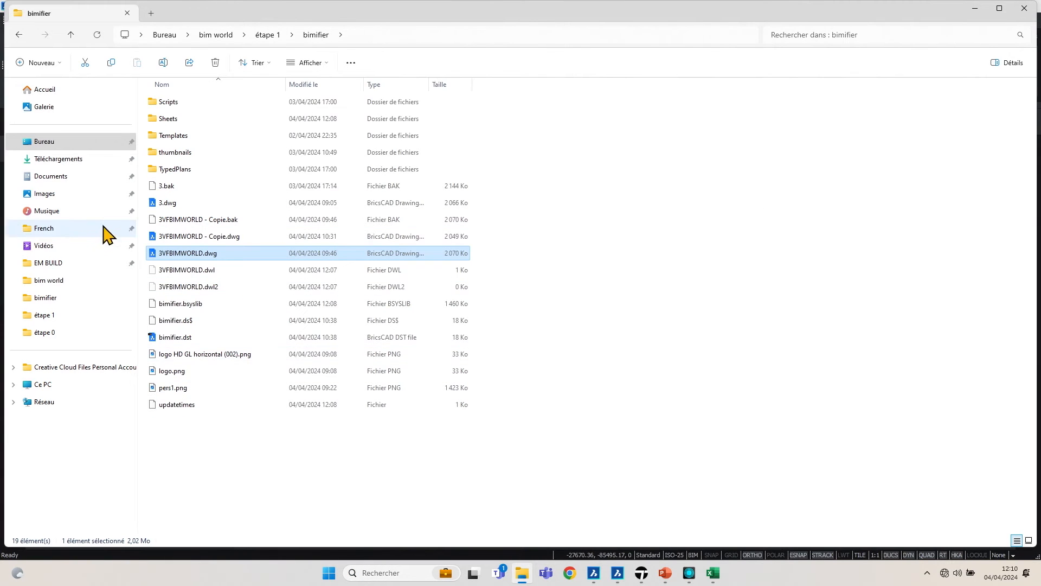
pyautogui.click(44, 141)
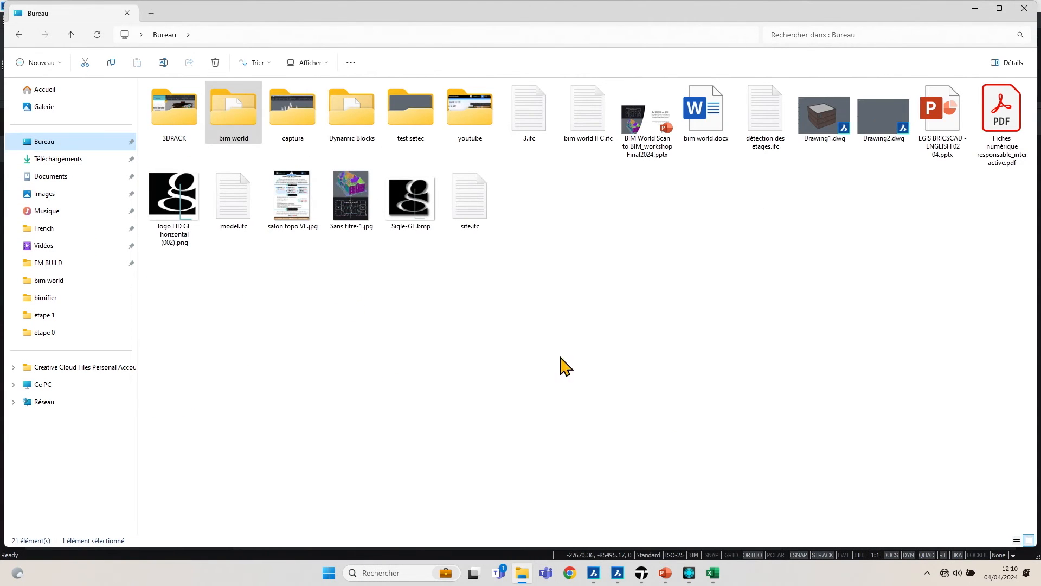
# Switch to FME Workbench and examine the TestFilter transformer at the start of the restructuration_ifc workspace
pyautogui.click(688, 572)
pyautogui.click(449, 208)
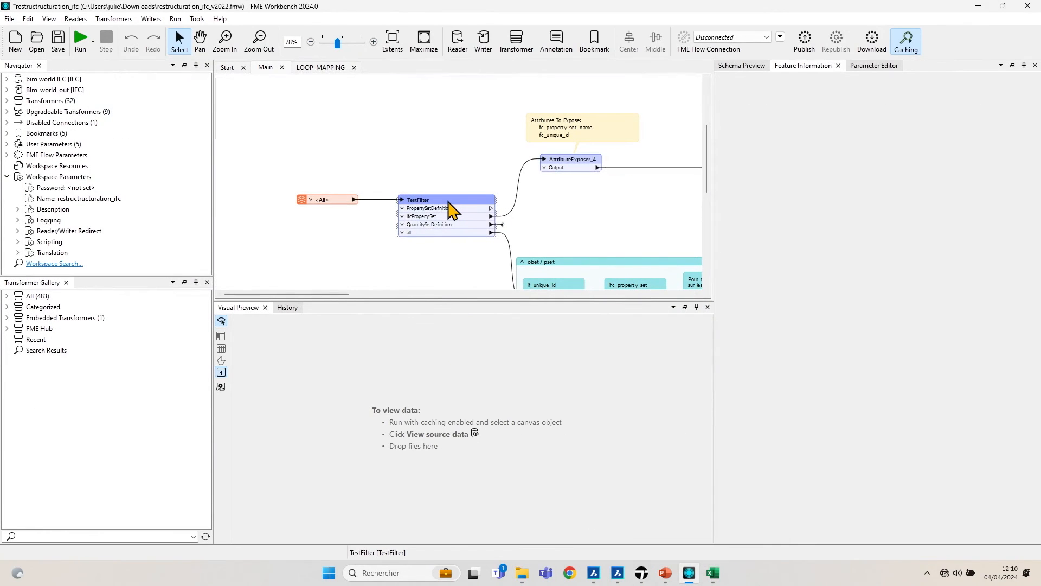
pyautogui.click(453, 208)
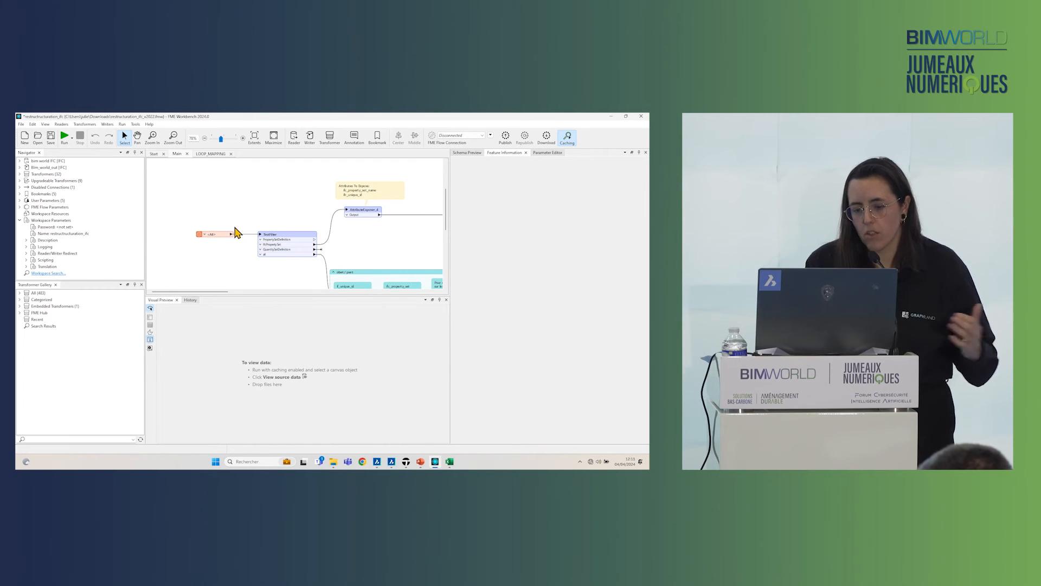
# In Excel, examine the source property sets and fields mapped to IFC_Vérifié on the restructuration_type3 sheet
pyautogui.click(450, 461)
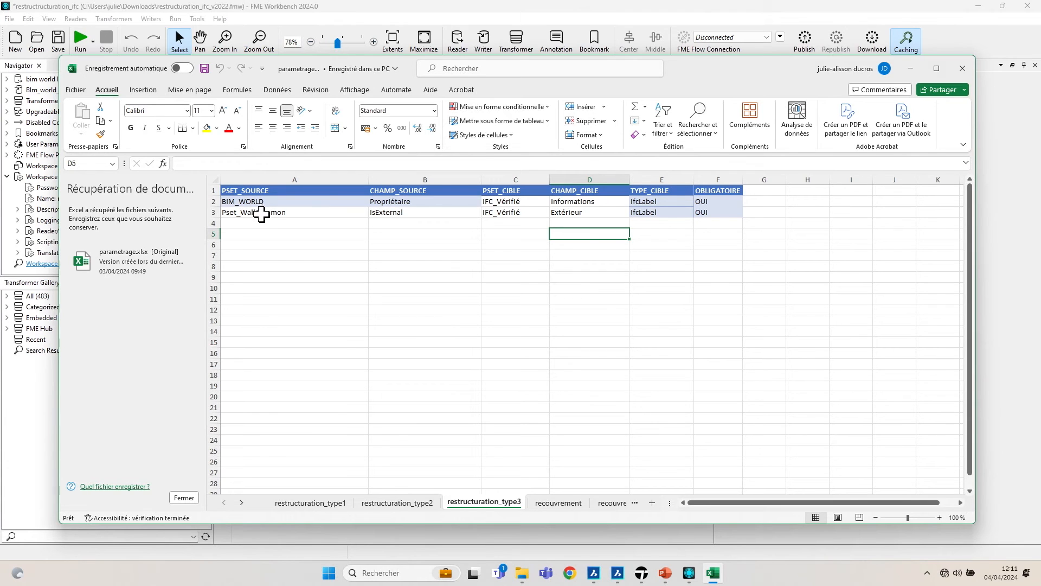
pyautogui.click(261, 212)
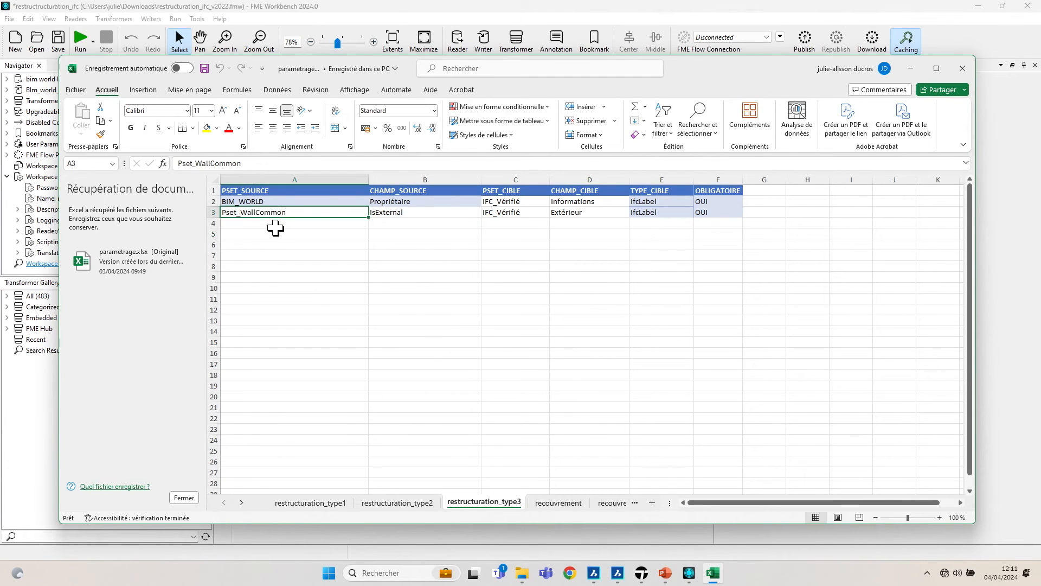
pyautogui.click(430, 213)
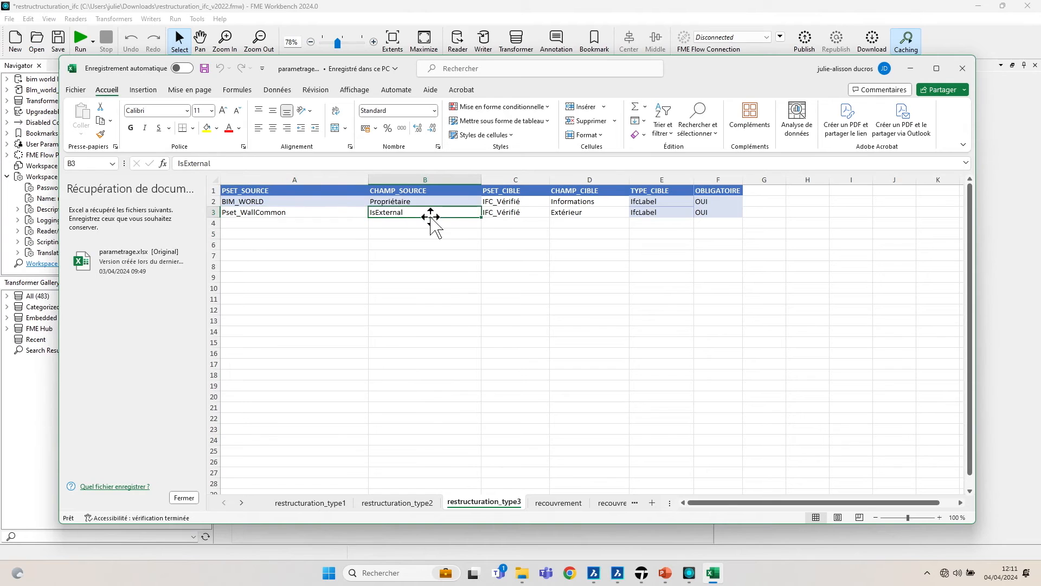
pyautogui.click(305, 203)
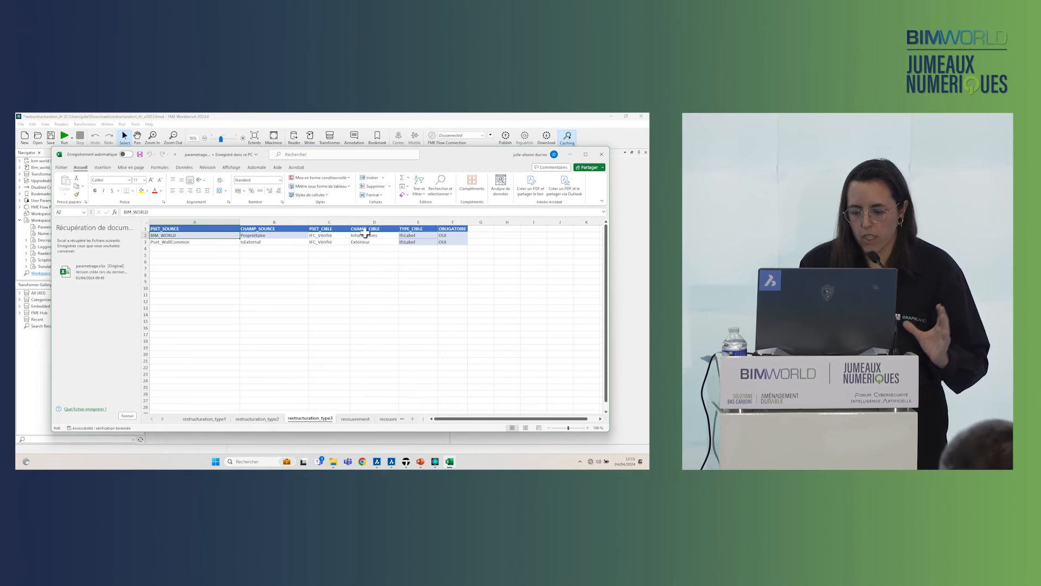
# In FME Workbench, run the workspace on bim world IFC.ifc using the restructuration_type3 sheet of parametrage.xlsx as the mapping
pyautogui.click(333, 462)
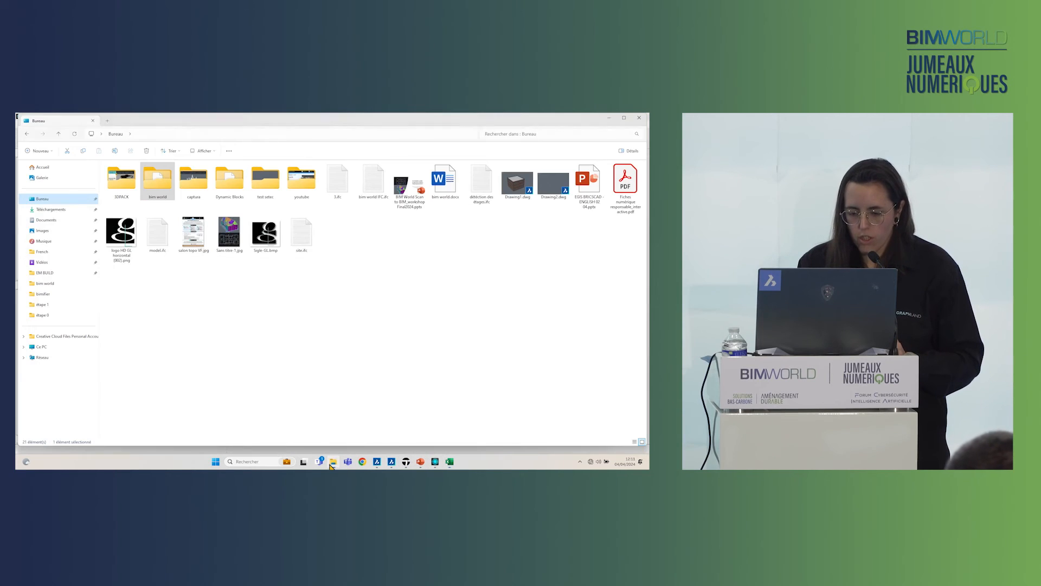
pyautogui.click(435, 462)
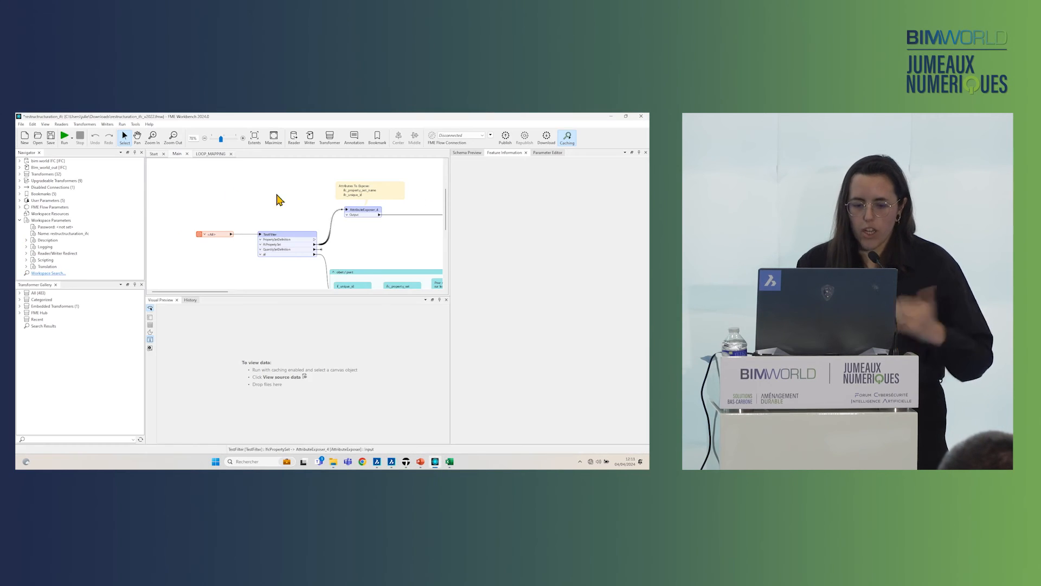
pyautogui.click(72, 139)
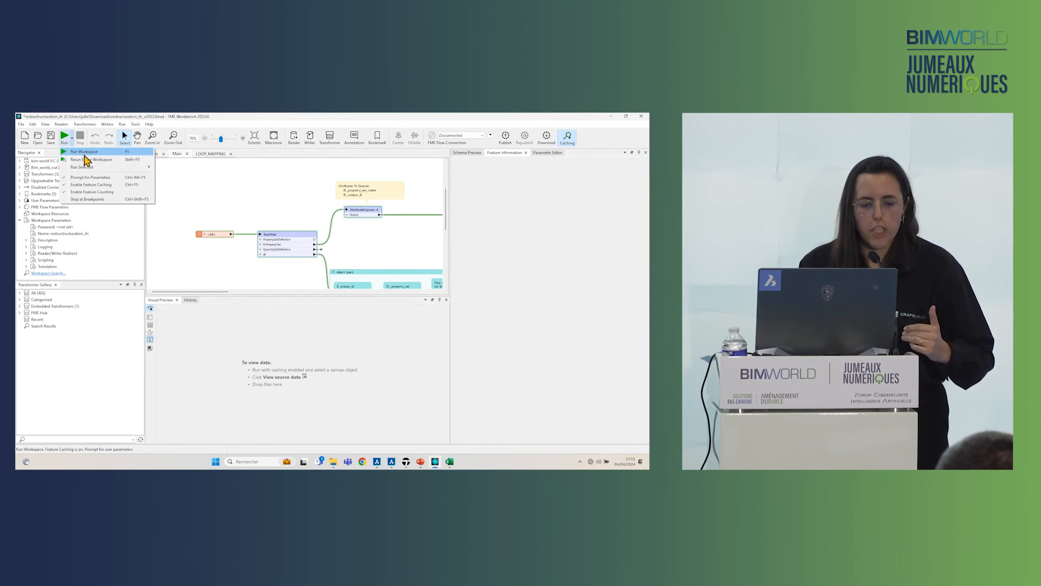
pyautogui.click(85, 153)
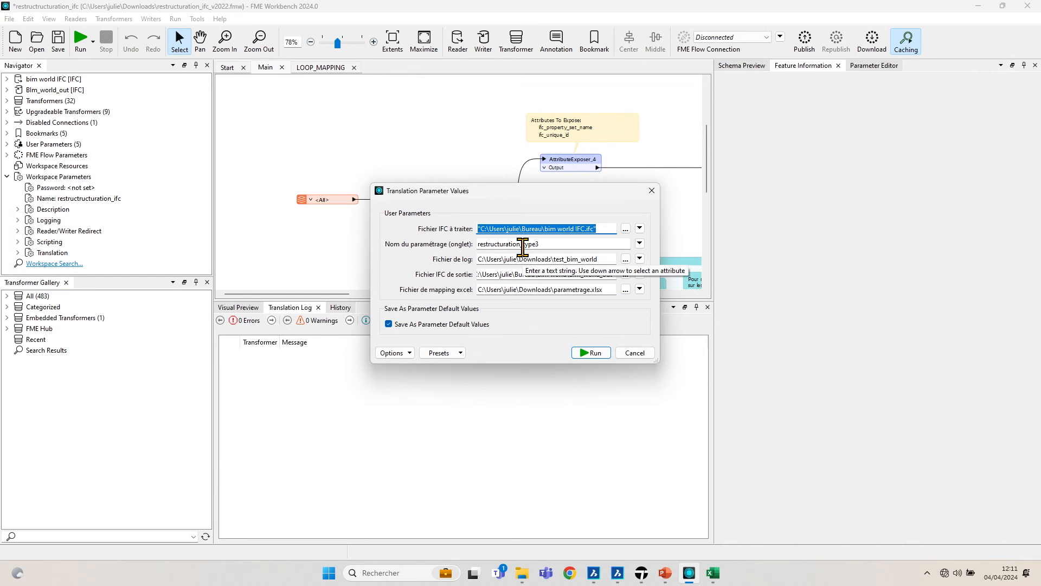
pyautogui.click(591, 352)
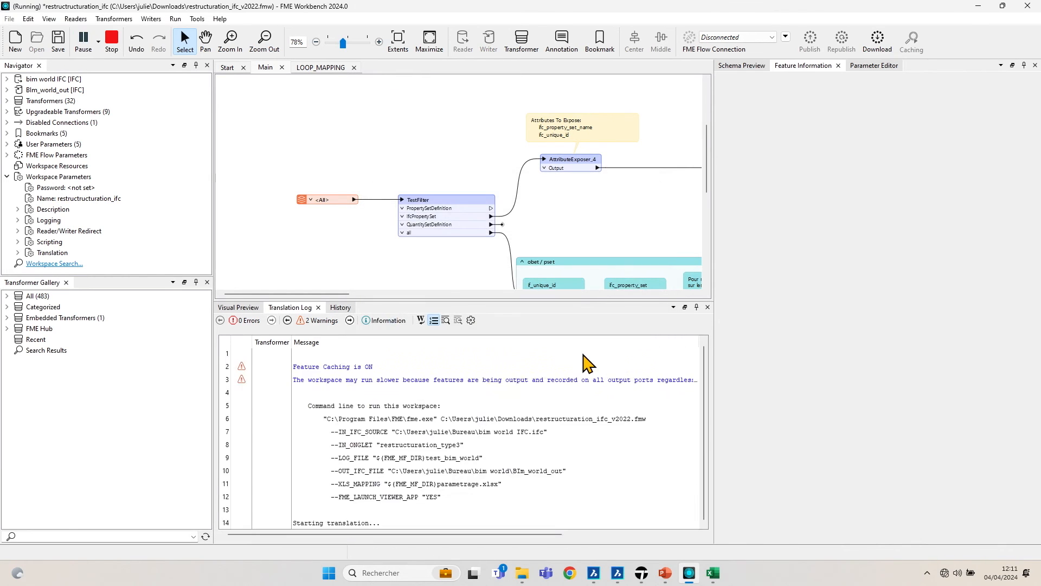
# From the bim world folder on the desktop, open the output file BIm_world_out.ifc in BIMvision
pyautogui.click(522, 573)
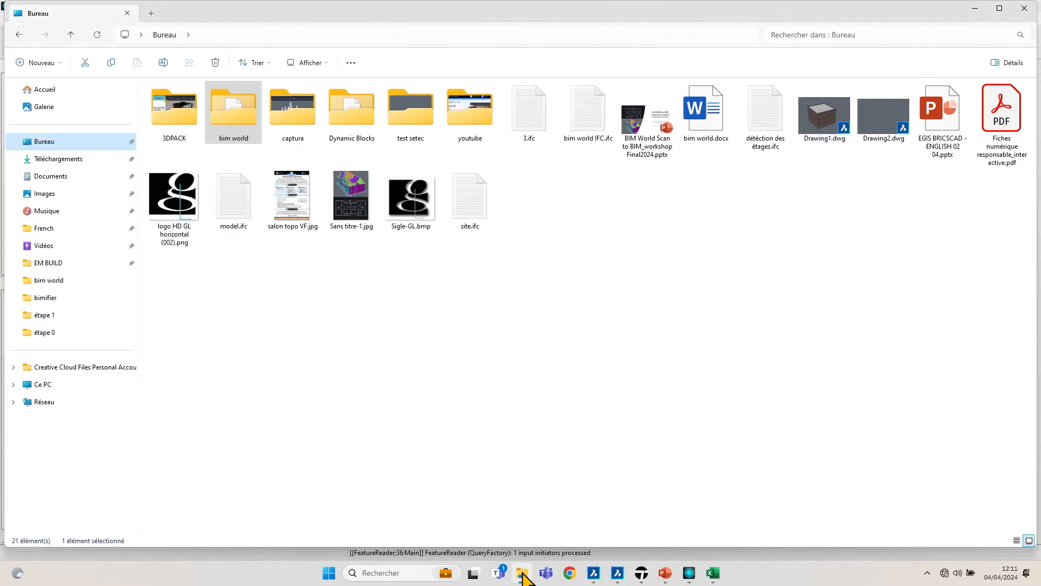
pyautogui.click(584, 347)
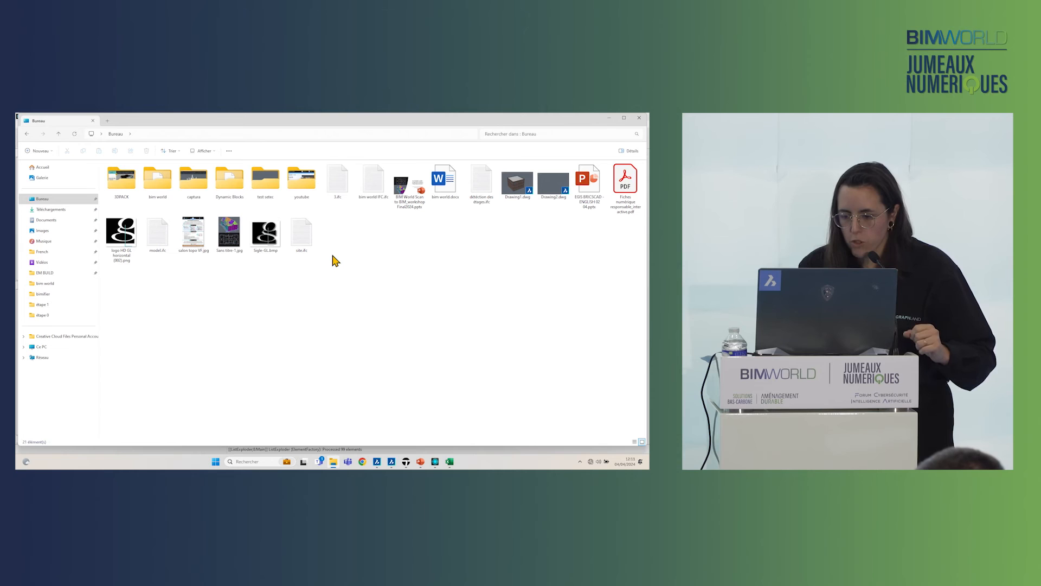
pyautogui.doubleClick(161, 195)
pyautogui.click(353, 321)
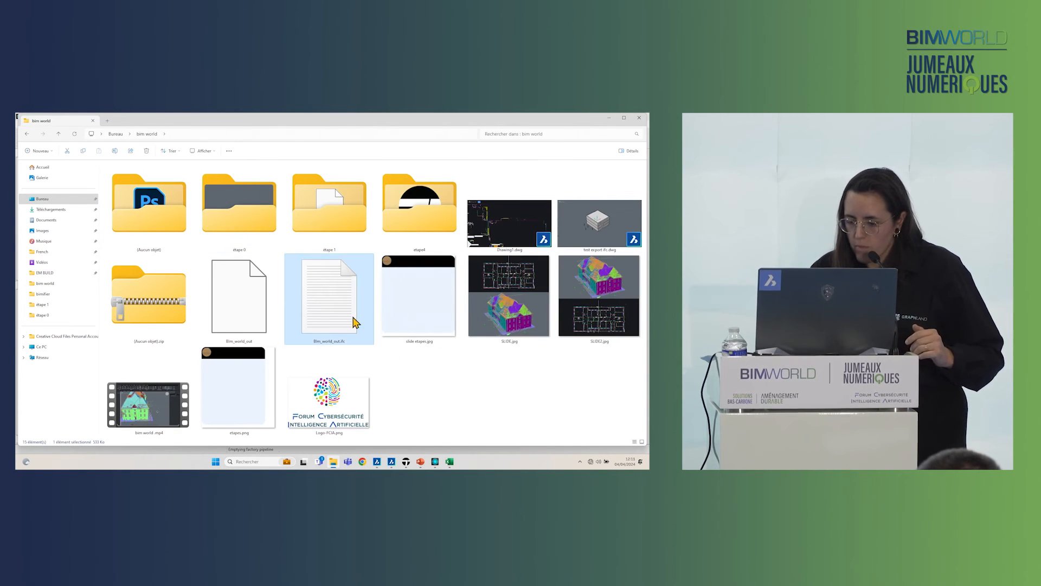
pyautogui.rightClick(355, 320)
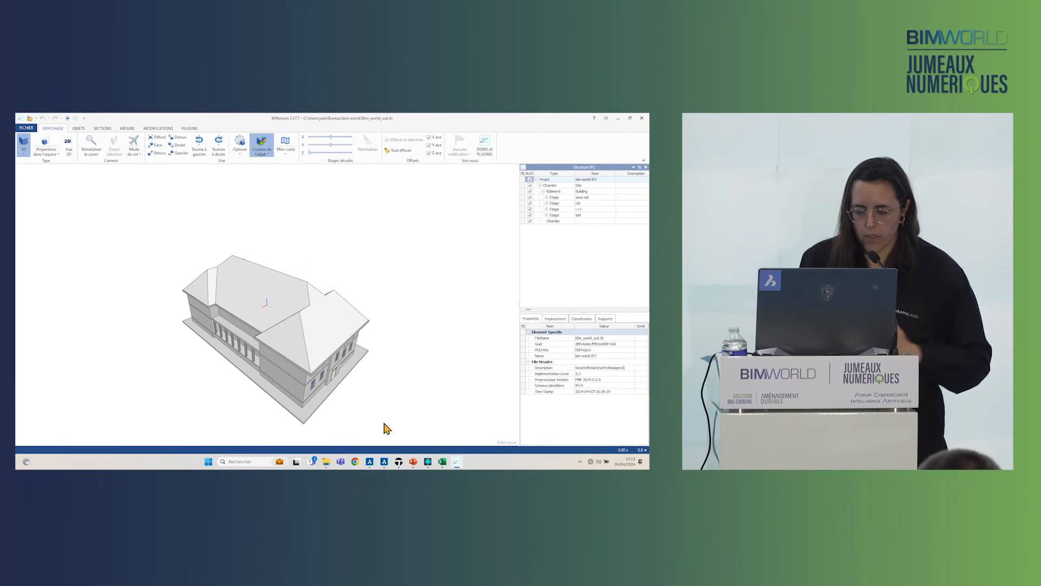
# Select the ground-floor exterior wall with two windows near the building's corner and examine its IFC_Vérifié properties
pyautogui.scroll(3, 326, 394)
pyautogui.scroll(3, 167, 204)
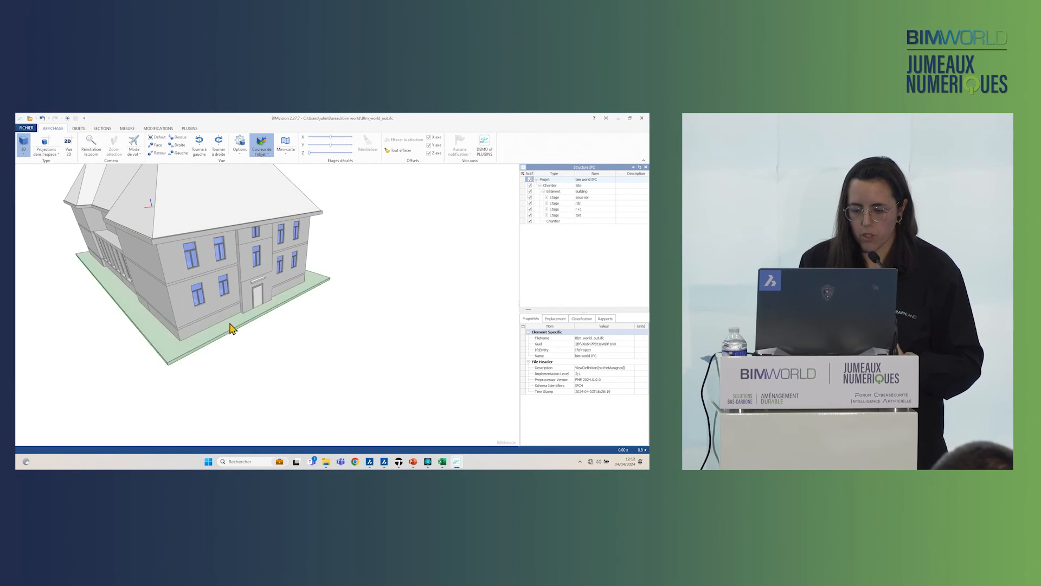
pyautogui.click(226, 308)
pyautogui.click(227, 308)
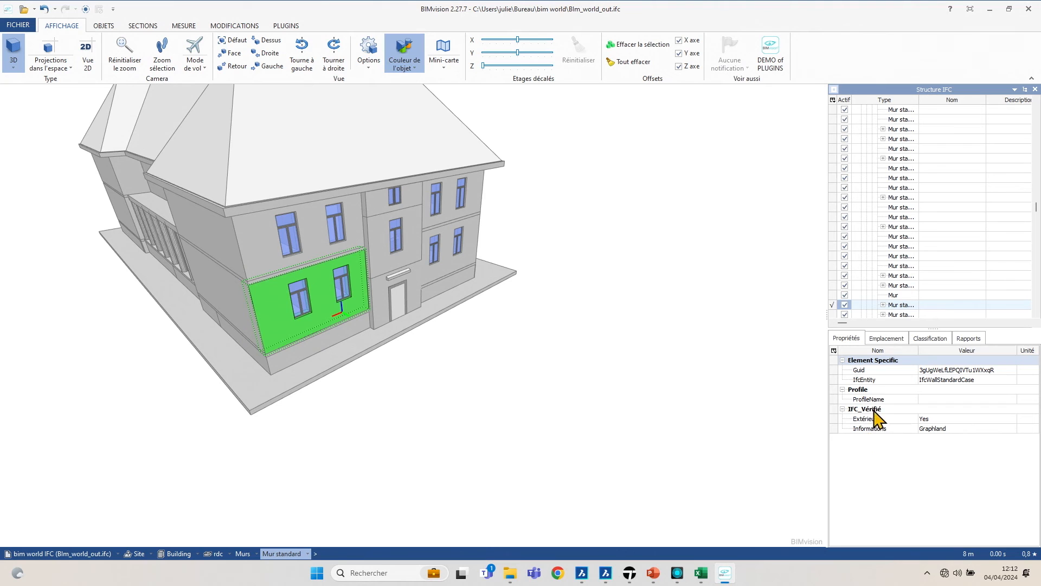